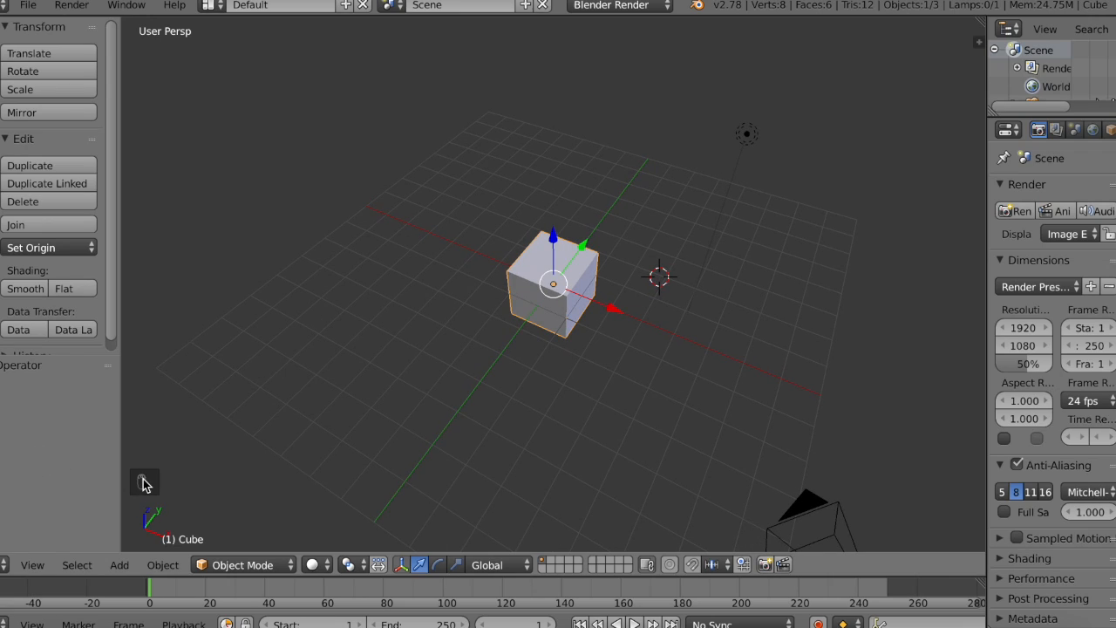
key(n)
key(n)
key(n)
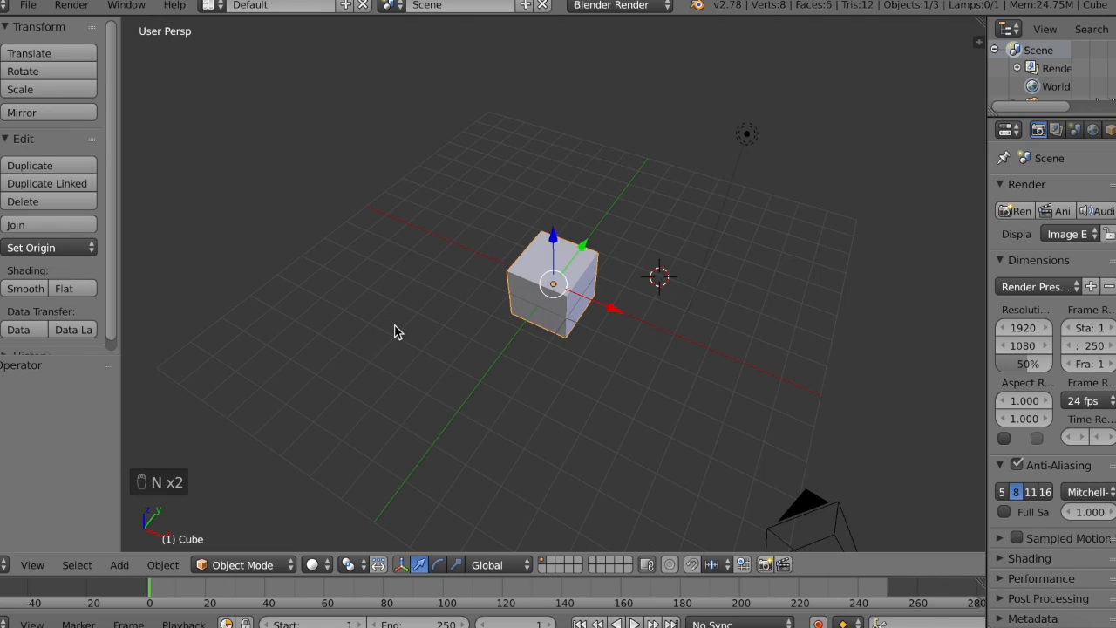
key(n)
Step: Orbit around the default scene to examine the cube, lamp and camera from several sides, above and below the grid
scroll(395, 332, right, 10)
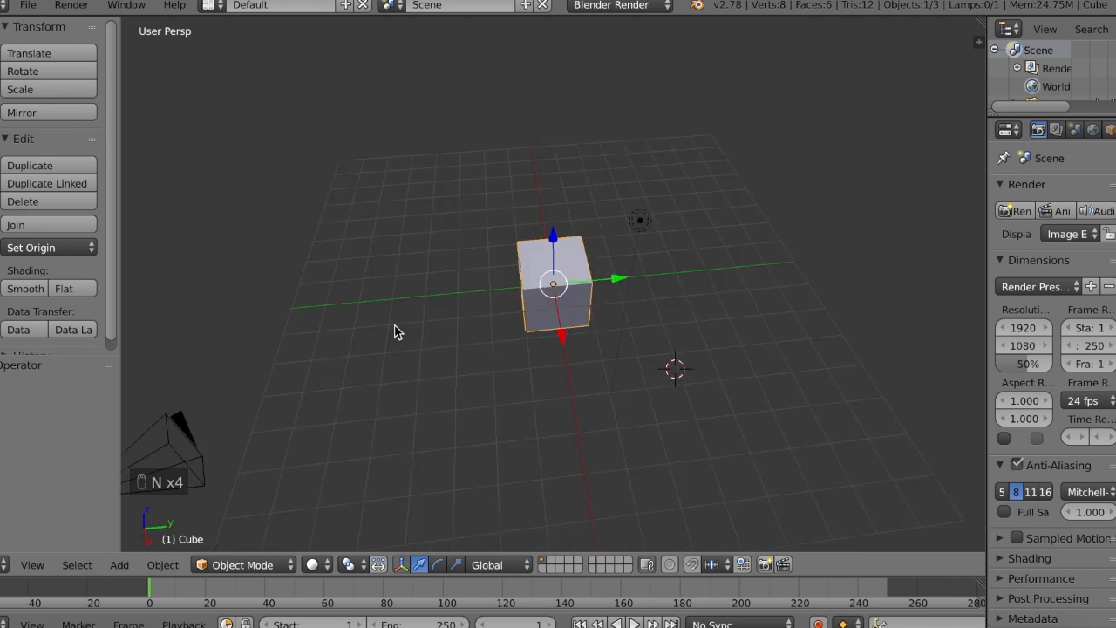
scroll(394, 331, left, 5)
scroll(394, 331, down, 6)
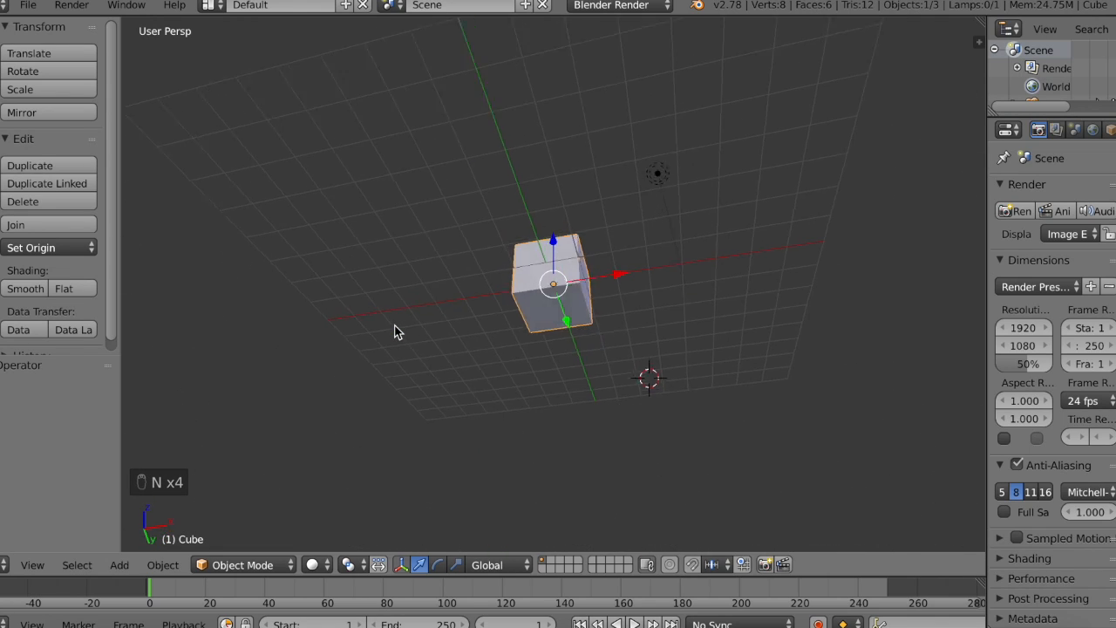
scroll(394, 331, up, 6)
scroll(571, 288, up, 4)
scroll(571, 288, right, 8)
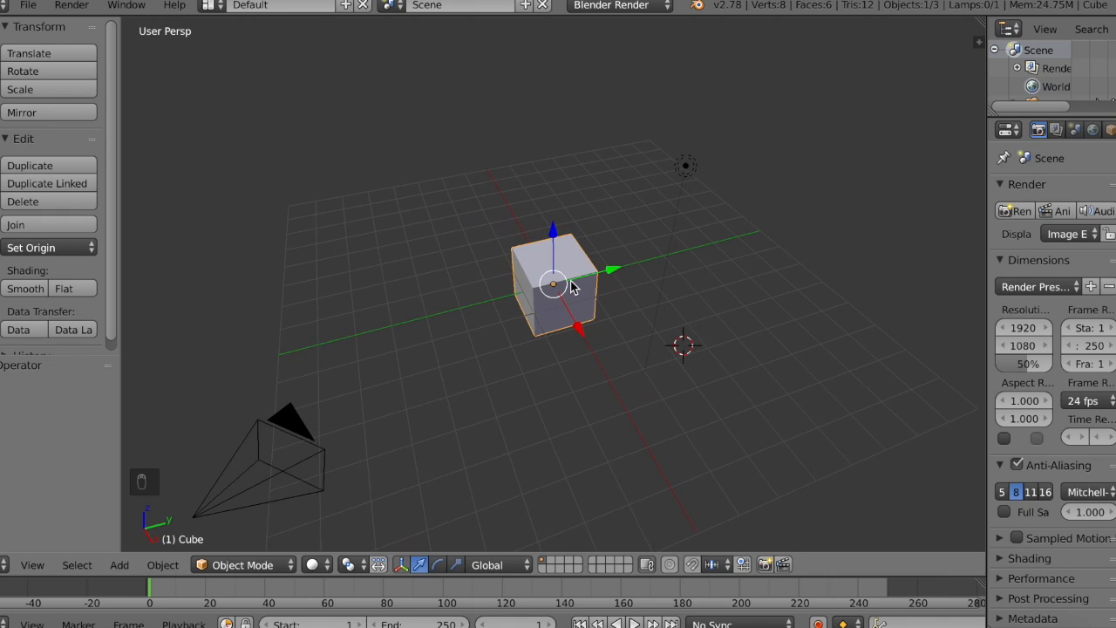
shift+scroll(571, 288, right, 8)
shift+scroll(571, 288, left, 4)
shift+scroll(571, 288, down, 2)
scroll(572, 288, down, 3)
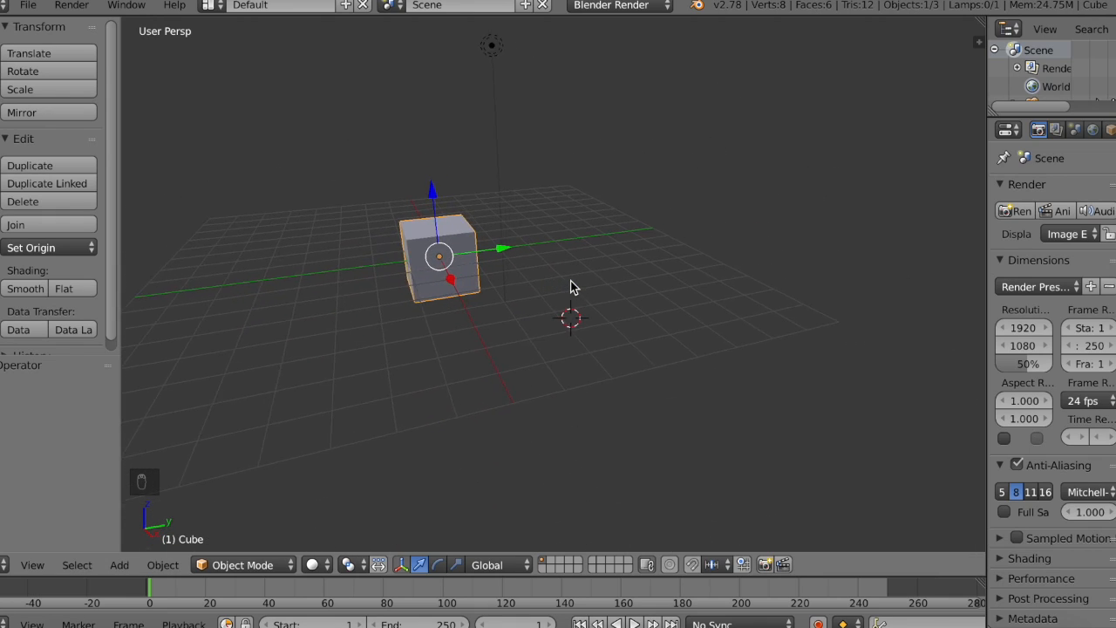
shift+scroll(571, 288, left, 6)
shift+scroll(571, 288, up, 2)
shift+scroll(571, 284, right, 4)
shift+scroll(572, 283, down, 2)
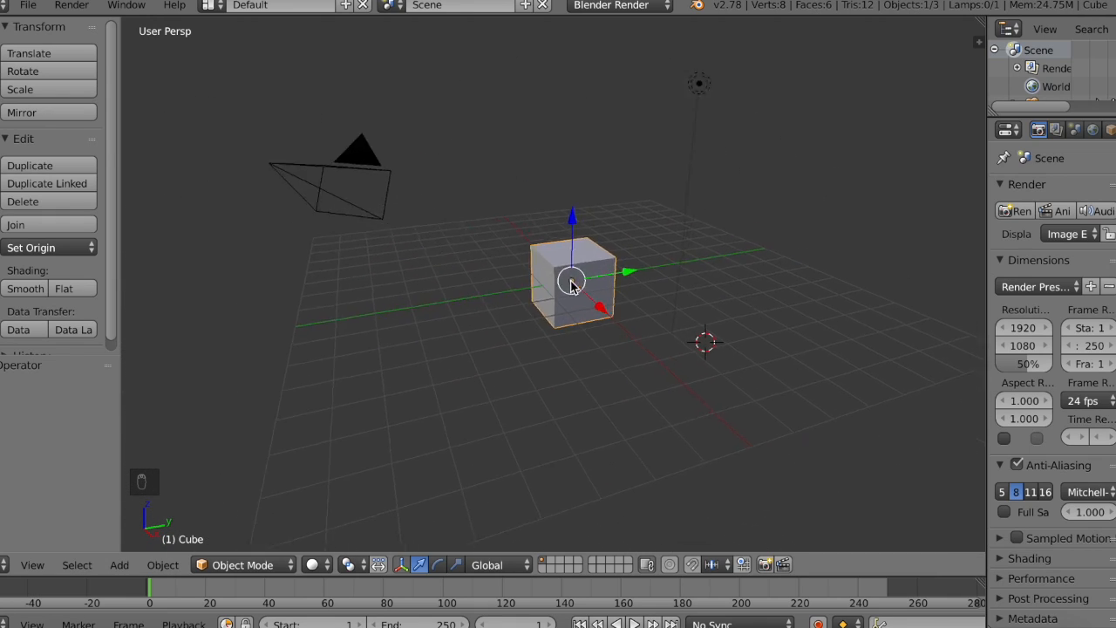
scroll(571, 284, up, 4)
scroll(571, 283, right, 10)
scroll(600, 293, right, 12)
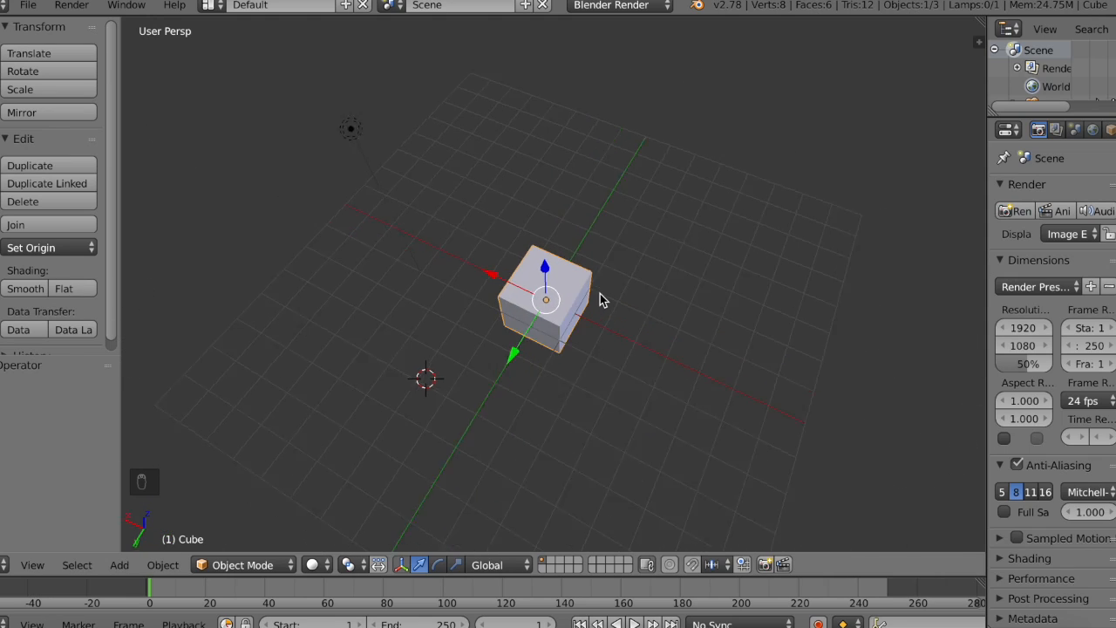
scroll(600, 294, down, 4)
scroll(600, 294, right, 8)
scroll(600, 294, up, 4)
scroll(600, 294, left, 8)
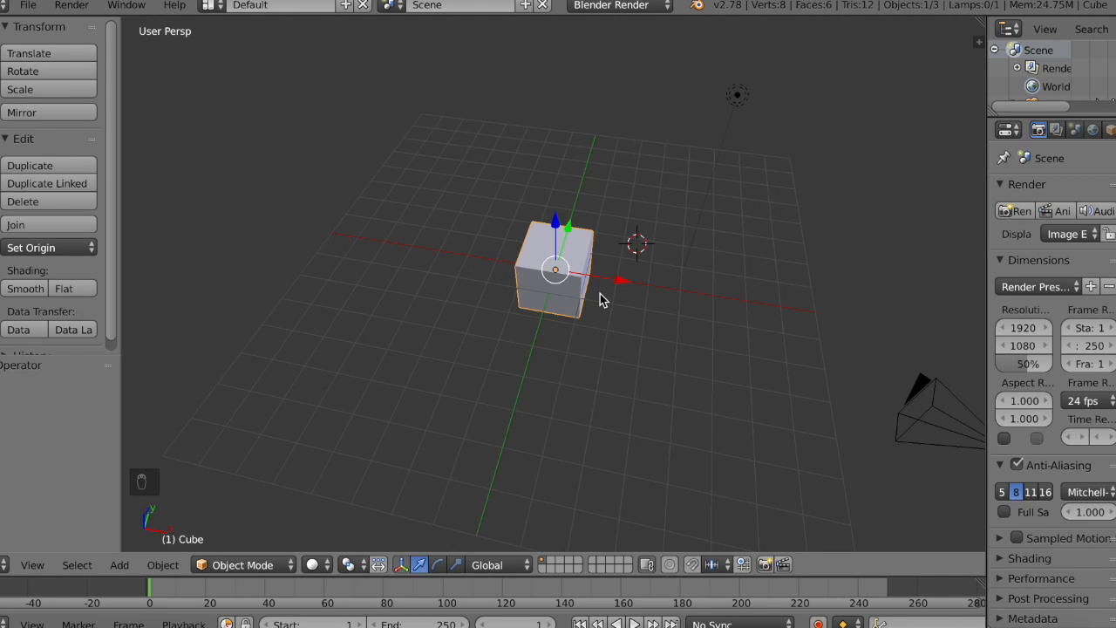
scroll(600, 293, right, 7)
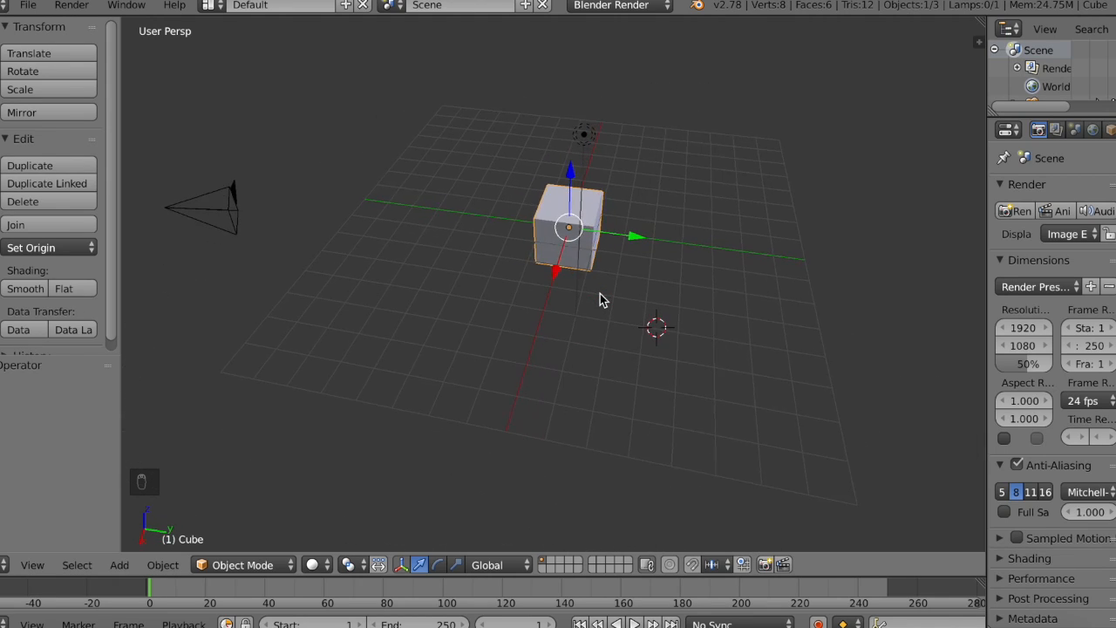
shift+scroll(600, 293, left, 4)
shift+scroll(600, 293, right, 2)
Step: Check the available view commands and examine the scene from further angles, moving in closer to the cube
click(24, 564)
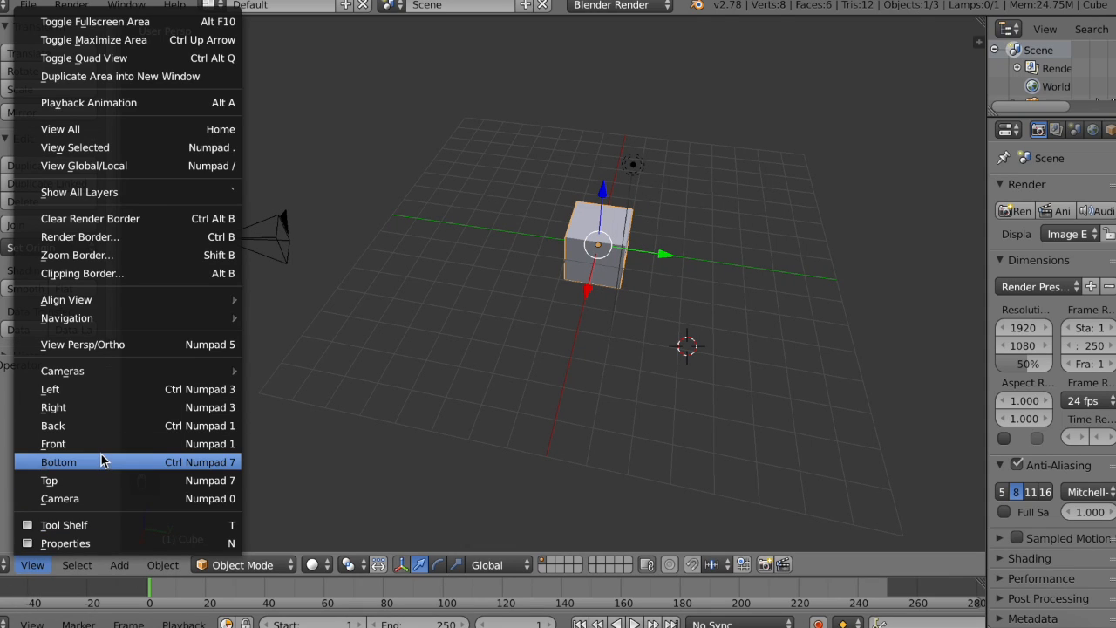
click(467, 452)
scroll(468, 454, left, 3)
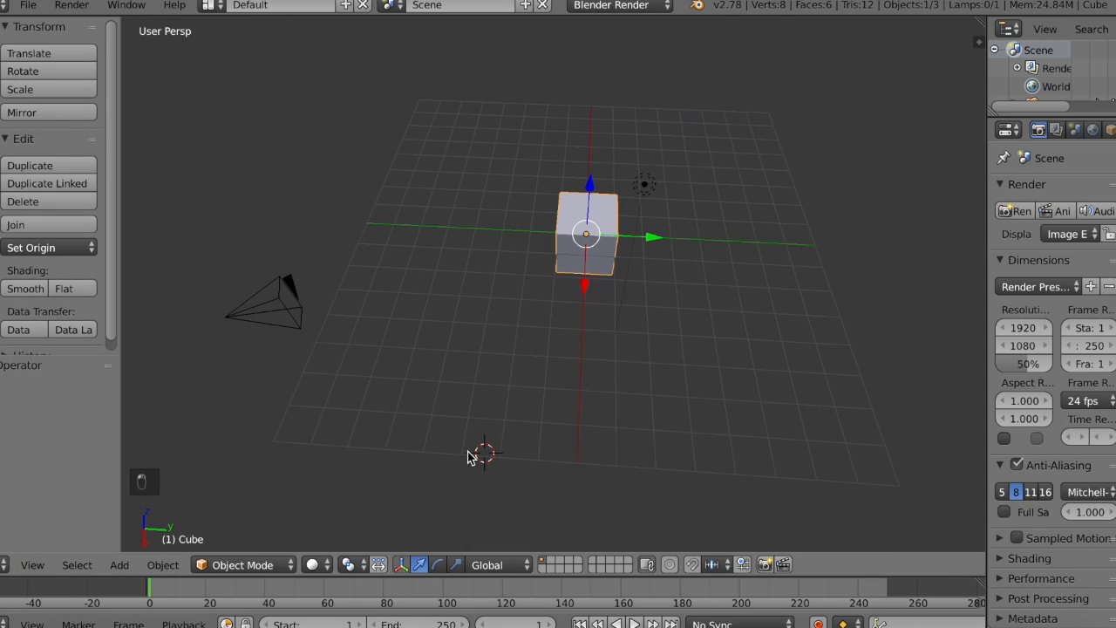
scroll(468, 452, up, 5)
shift+scroll(467, 451, up, 5)
shift+scroll(467, 451, down, 6)
scroll(467, 451, down, 6)
scroll(467, 451, left, 6)
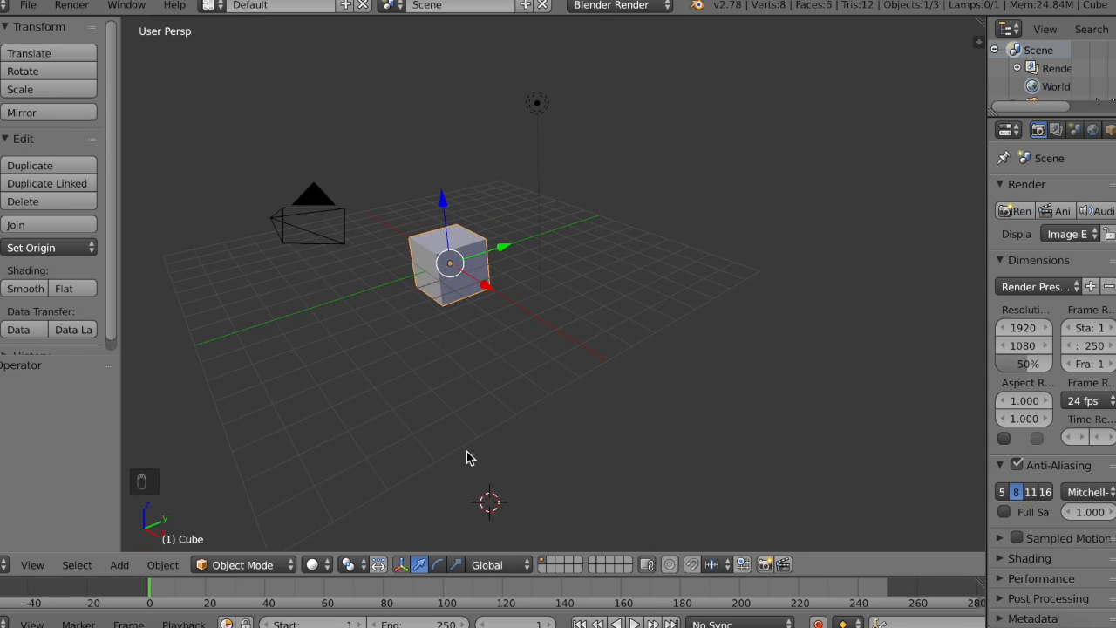
scroll(467, 450, left, 3)
scroll(467, 451, right, 5)
scroll(467, 451, up, 4)
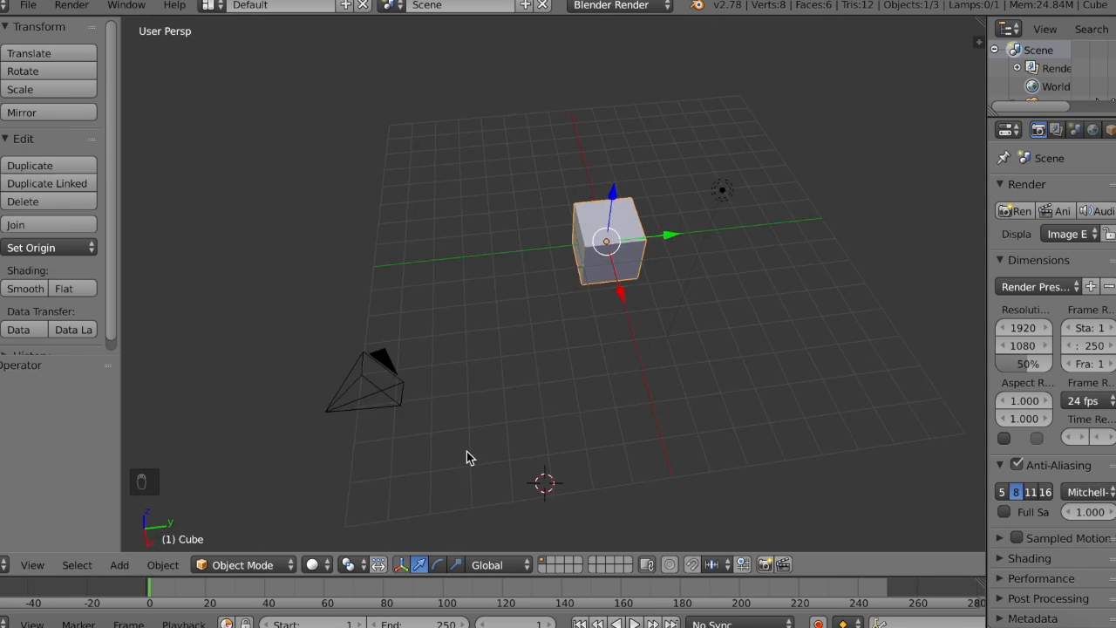
scroll(609, 365, left, 6)
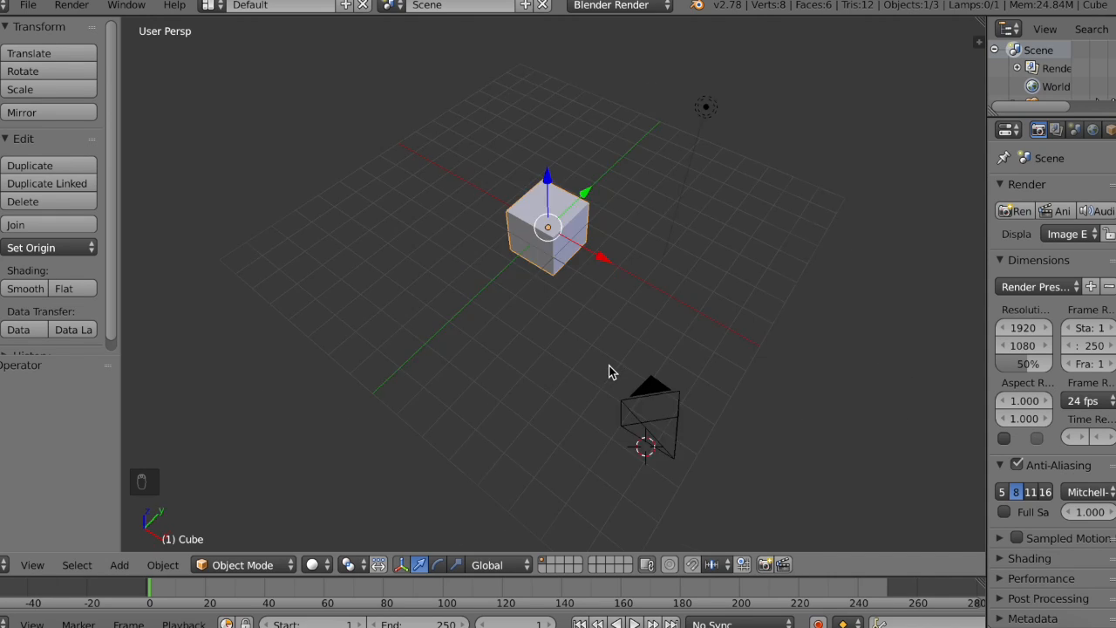
scroll(589, 365, right, 8)
shift+scroll(589, 365, down, 2)
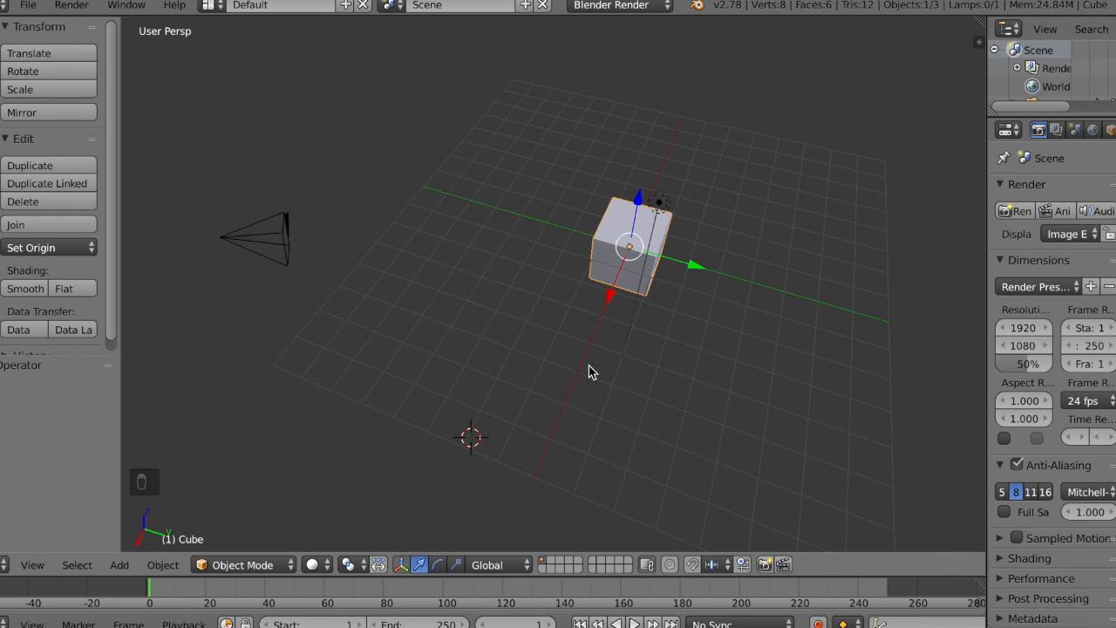
shift+scroll(589, 366, right, 5)
ctrl+scroll(589, 366, up, 5)
scroll(589, 366, left, 6)
scroll(589, 365, down, 5)
scroll(589, 366, up, 4)
scroll(589, 365, right, 3)
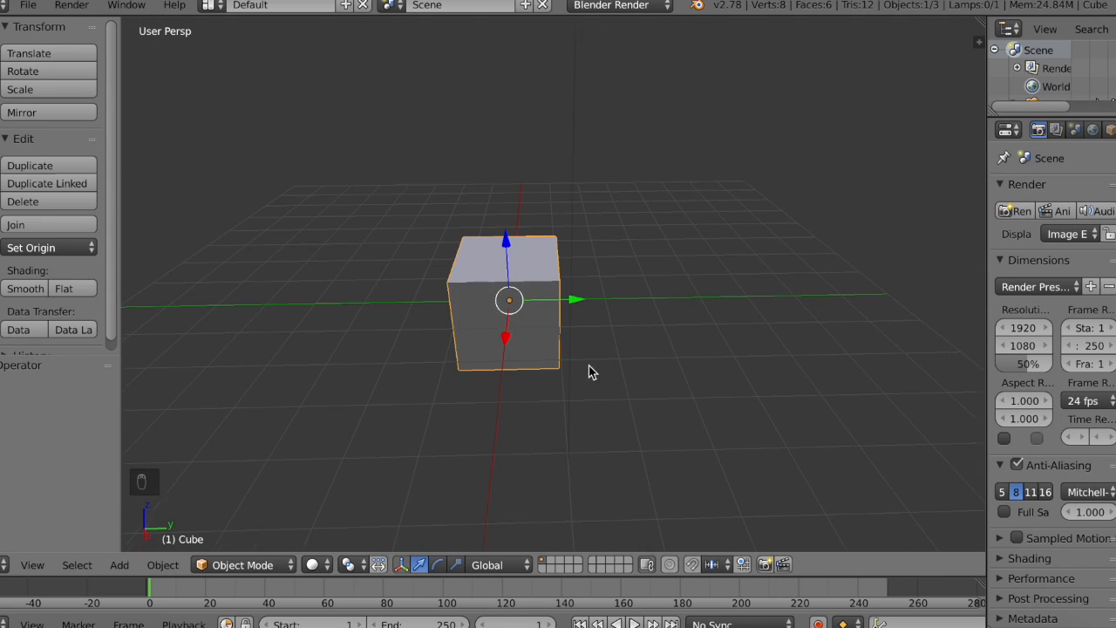
Step: Switch the 3D view to orthographic projection and look at the cube from above at an angle
click(32, 566)
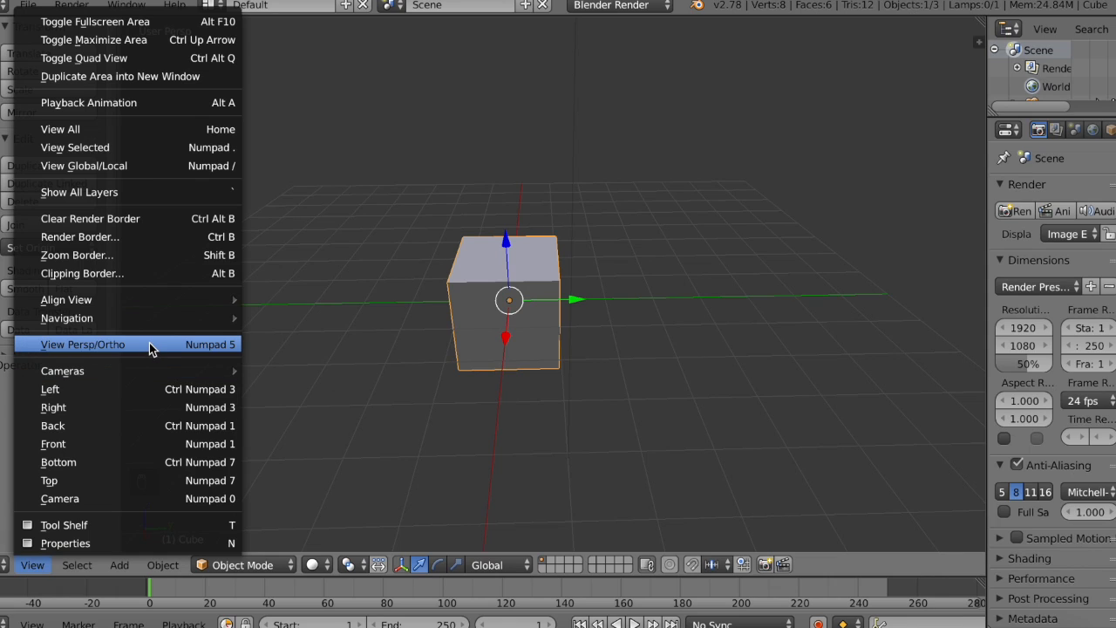
click(147, 346)
middle_drag(572, 336, 573, 337)
scroll(572, 336, up, 2)
Step: Show the cube in the front orthographic view
click(32, 565)
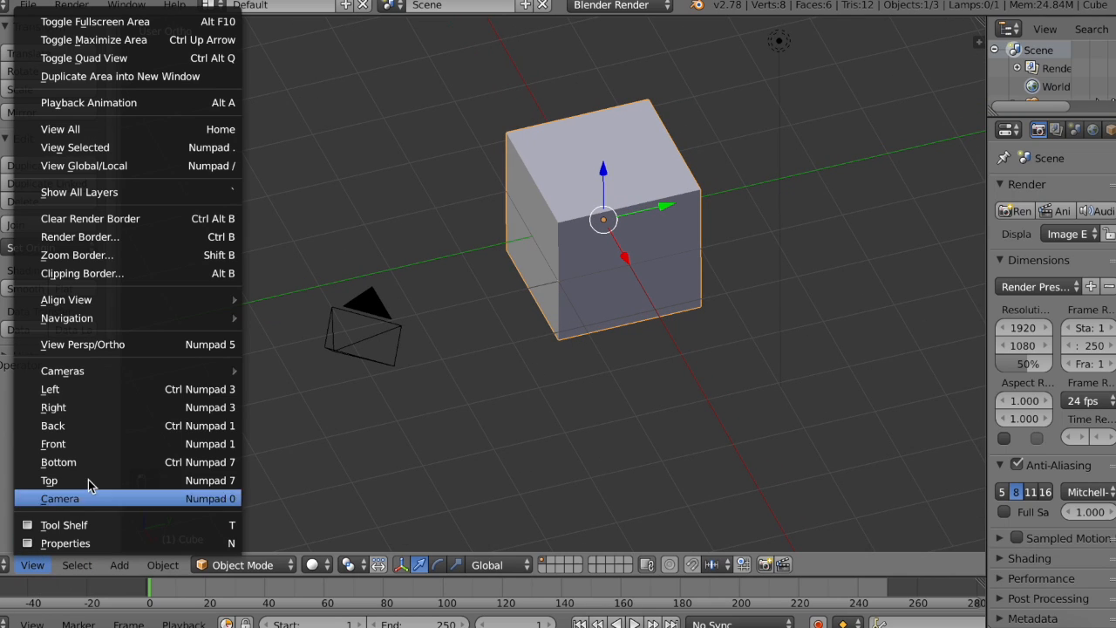
click(120, 444)
scroll(461, 203, up, 4)
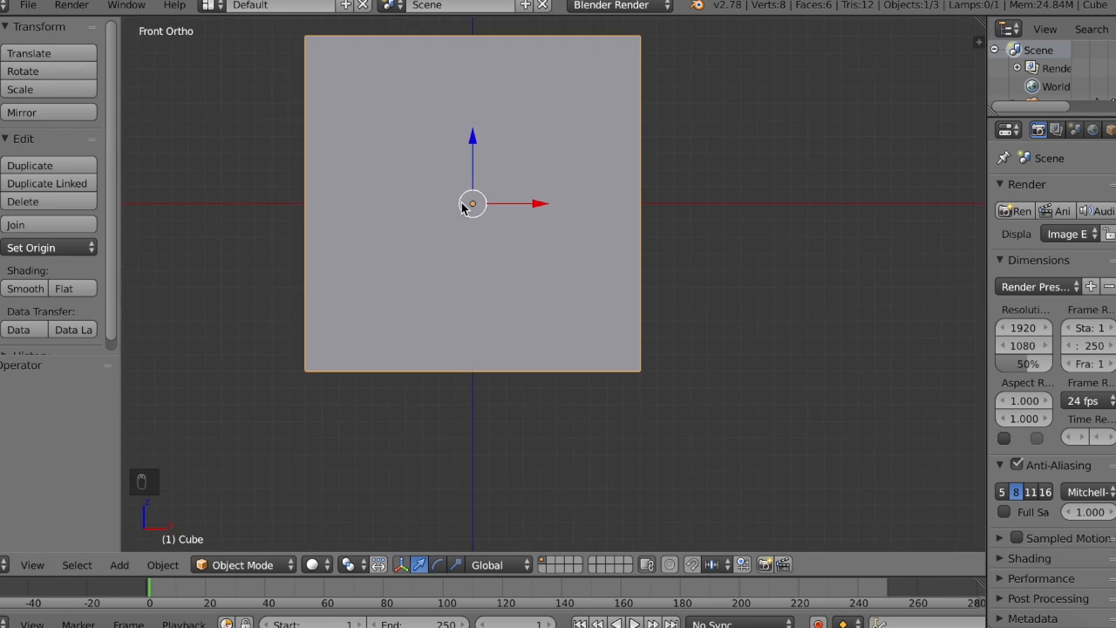
shift+scroll(462, 202, up, 5)
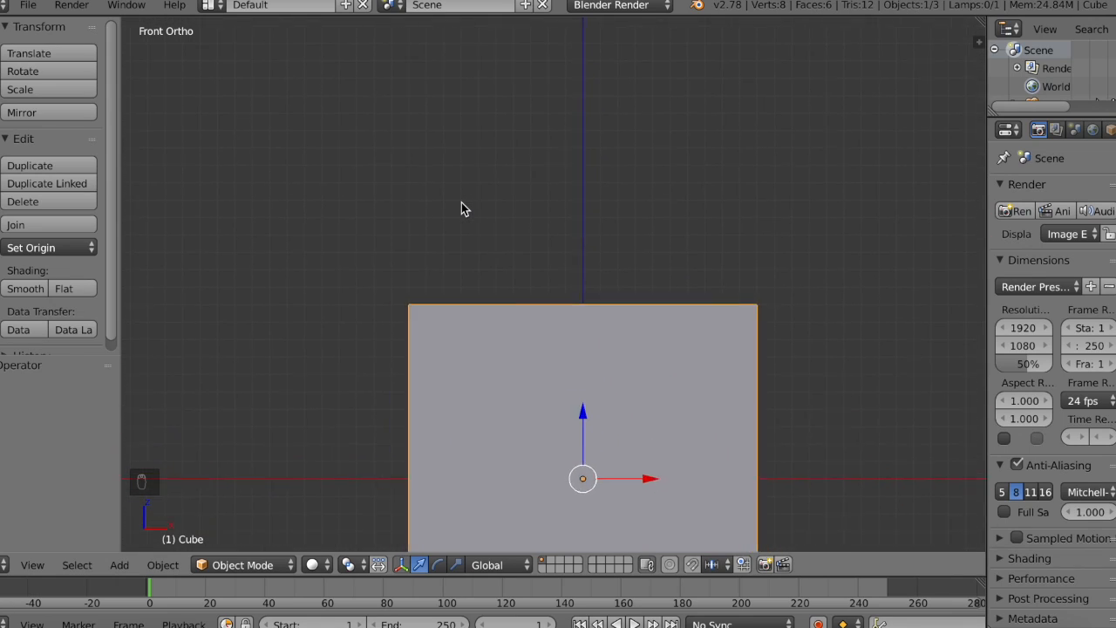
scroll(461, 209, down, 3)
Step: Switch the 3D view back to perspective projection and look at the cube at an angle
click(32, 566)
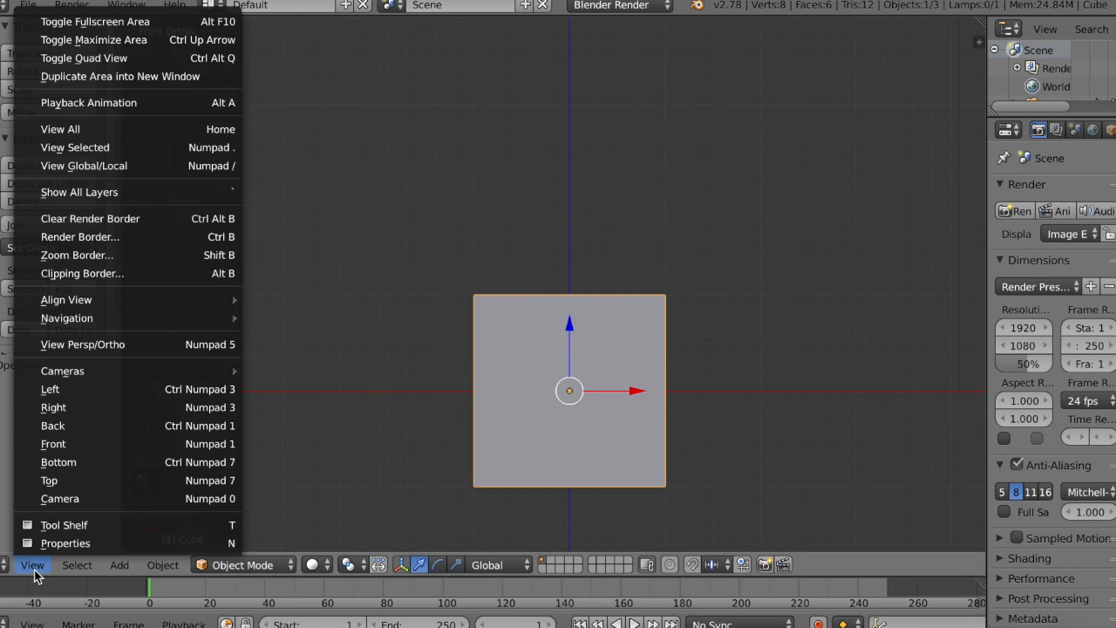
click(146, 344)
scroll(799, 309, right, 5)
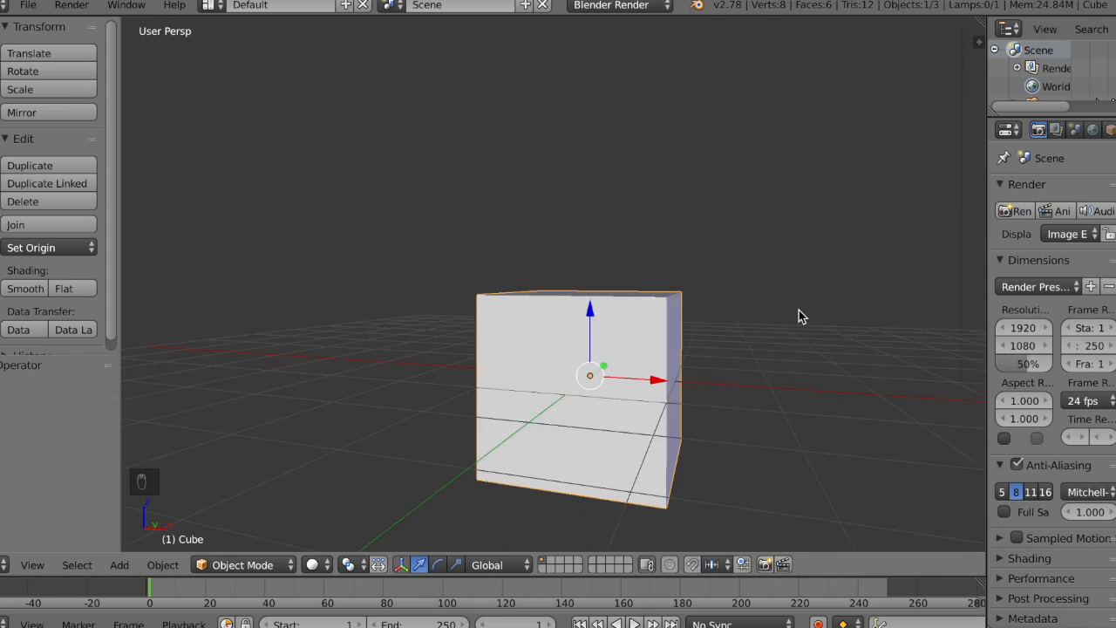
scroll(799, 309, up, 4)
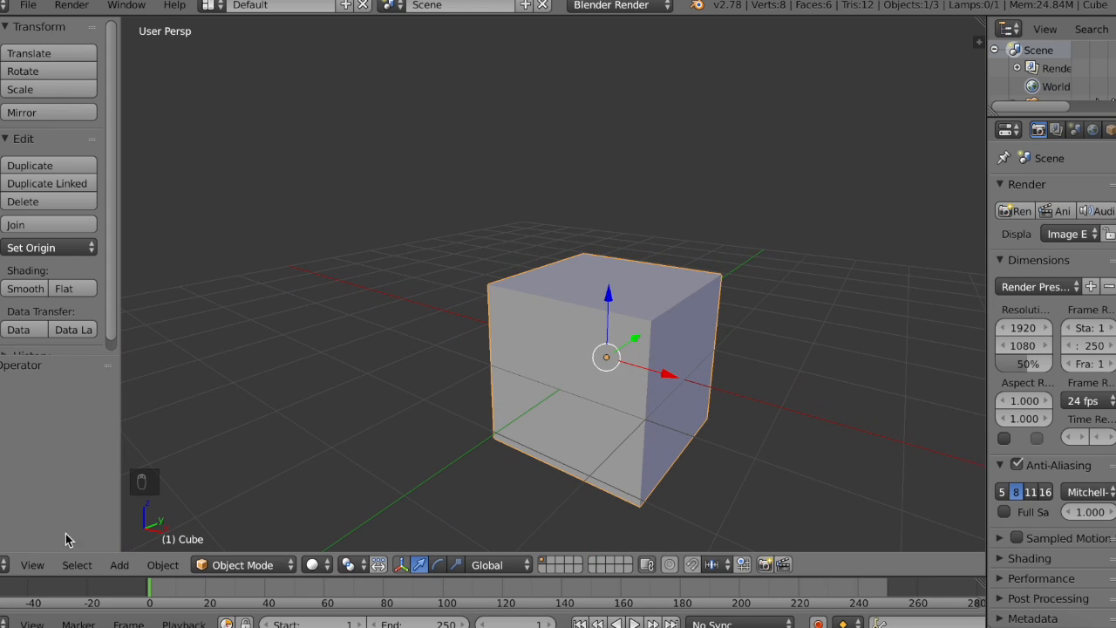
Step: Return the 3D view to orthographic projection, with the cube and camera in view
click(38, 566)
click(165, 411)
middle_drag(633, 337, 546, 334)
scroll(633, 337, down, 3)
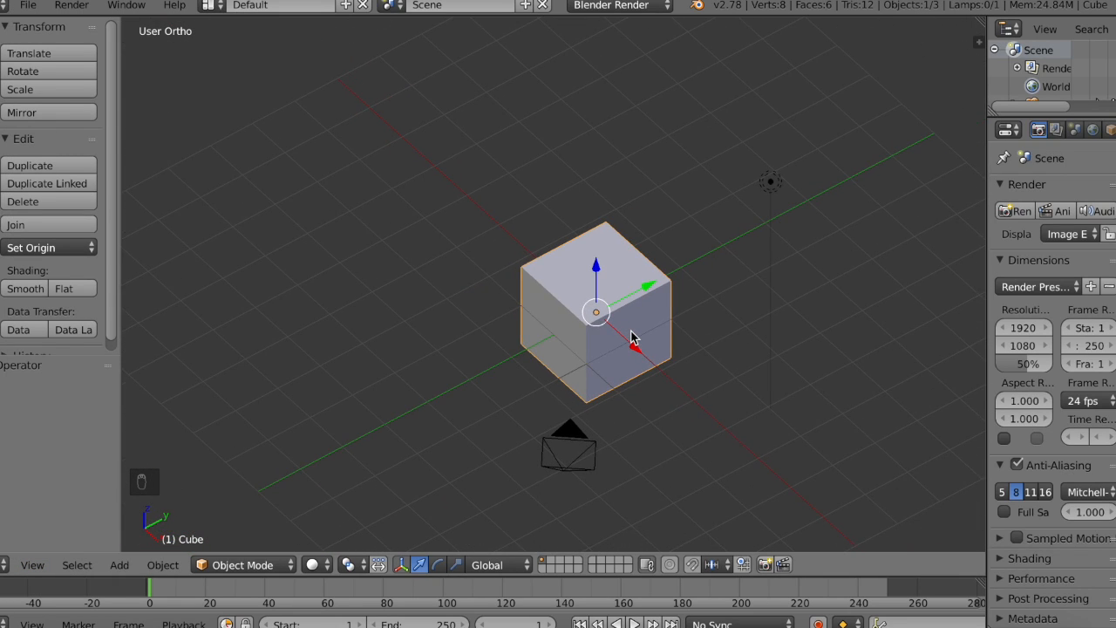
Step: Examine the cube in orthographic projection from level, raised and rotated angles
middle_drag(633, 338, 684, 311)
scroll(633, 338, up, 4)
mouse_move(633, 337)
middle_down()
mouse_move(627, 266)
mouse_move(630, 330)
middle_up()
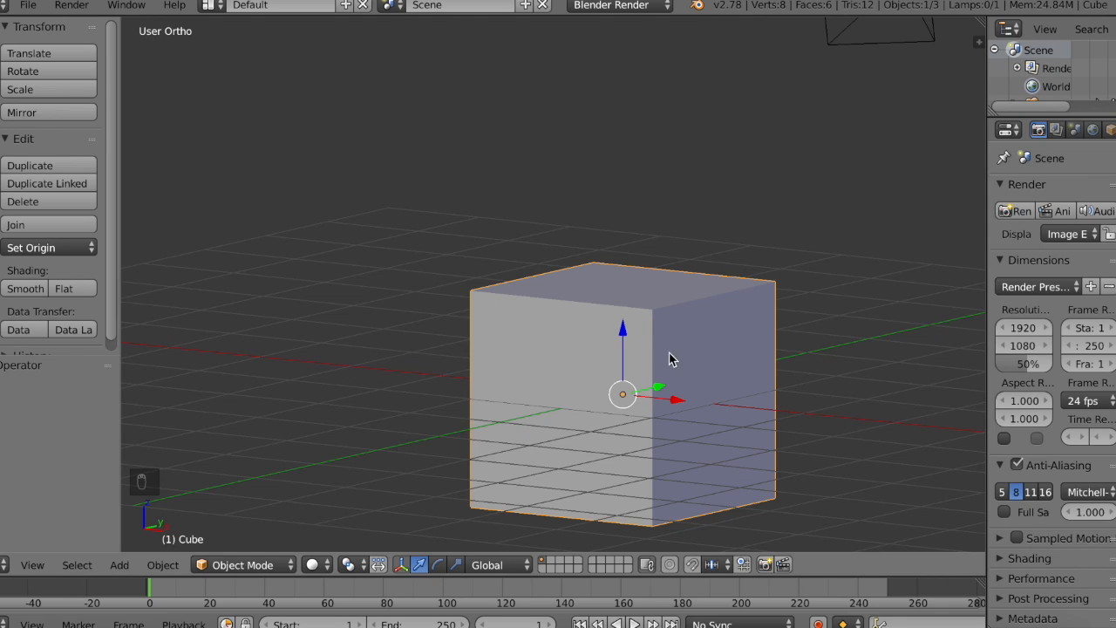
scroll(741, 307, right, 3)
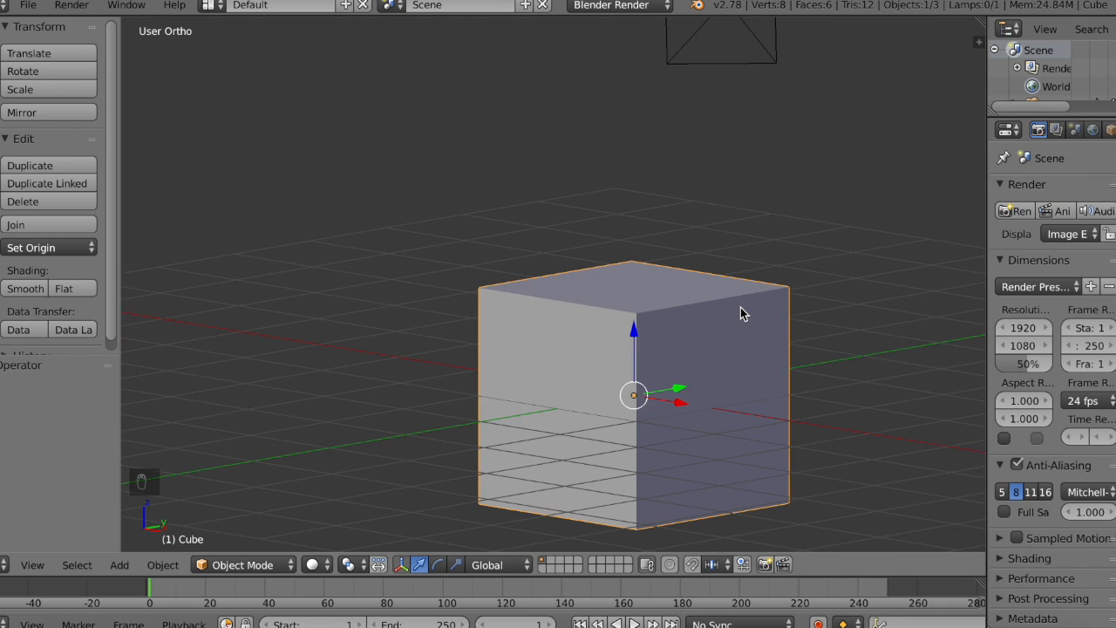
scroll(740, 307, up, 4)
scroll(710, 281, down, 5)
scroll(710, 281, up, 2)
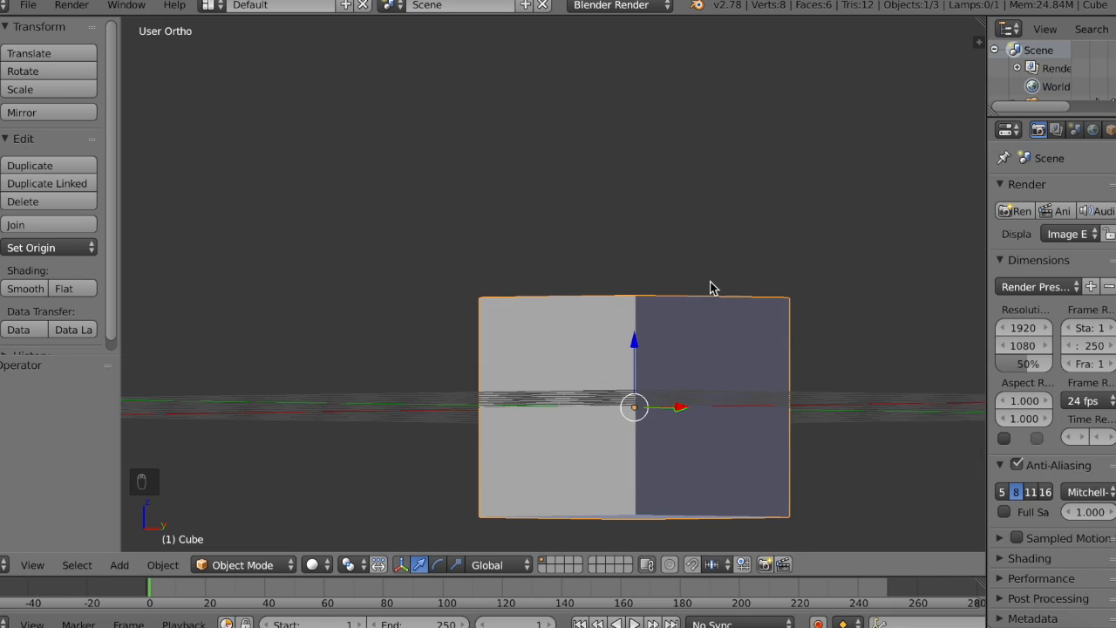
scroll(710, 281, up, 5)
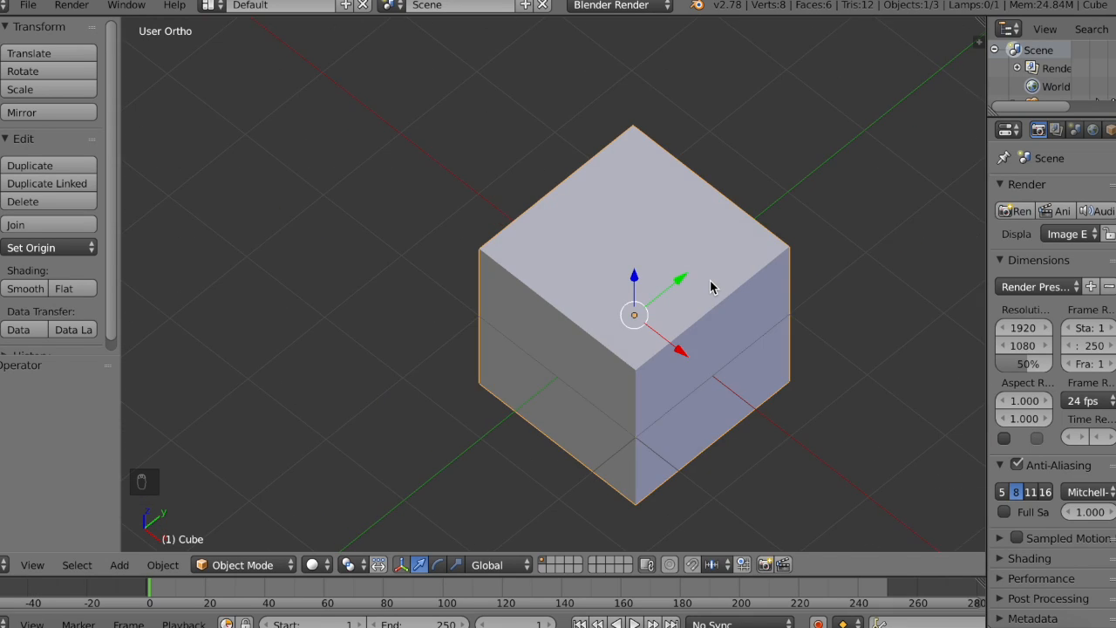
scroll(710, 281, left, 8)
scroll(710, 281, left, 10)
scroll(710, 281, down, 5)
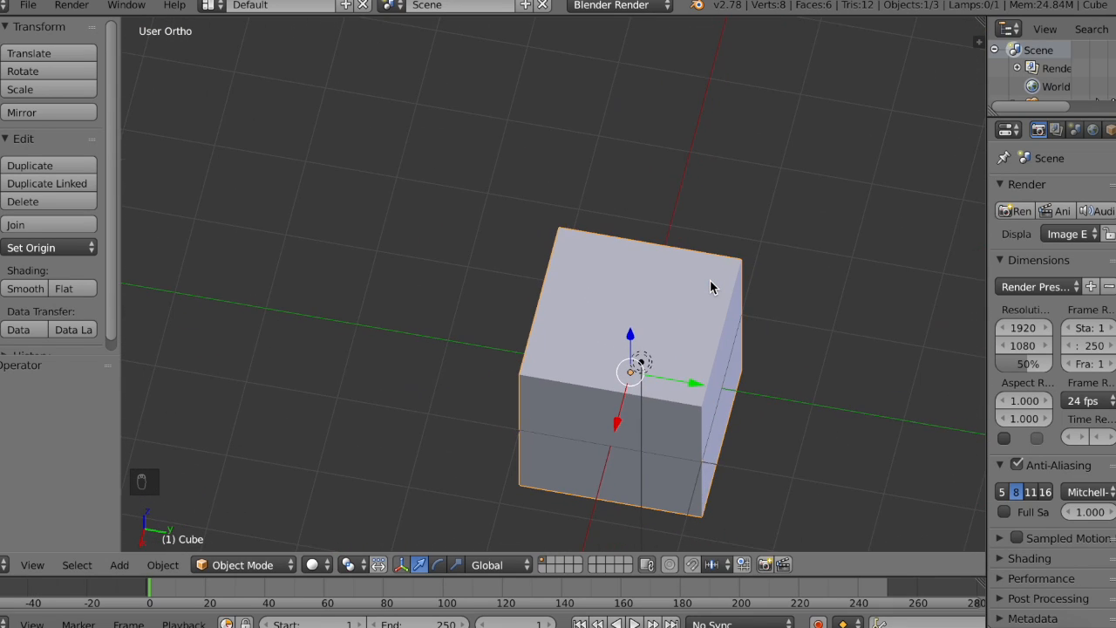
scroll(710, 288, left, 6)
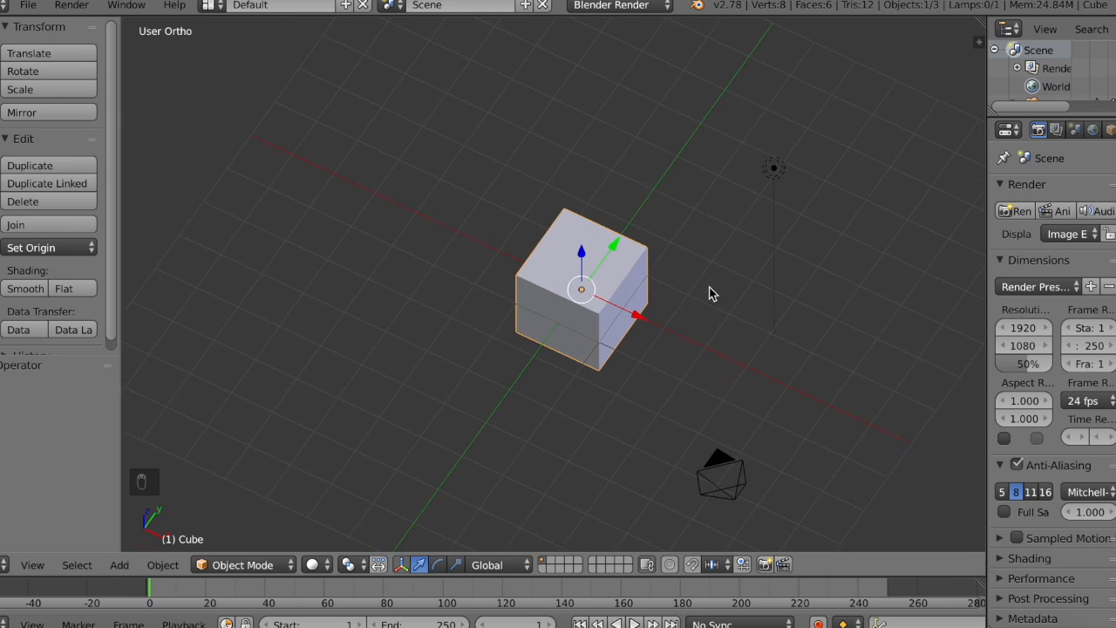
scroll(710, 288, right, 5)
Step: Deselect every object in the scene, keeping the cube, lamp and camera in view
key(a)
scroll(710, 288, left, 8)
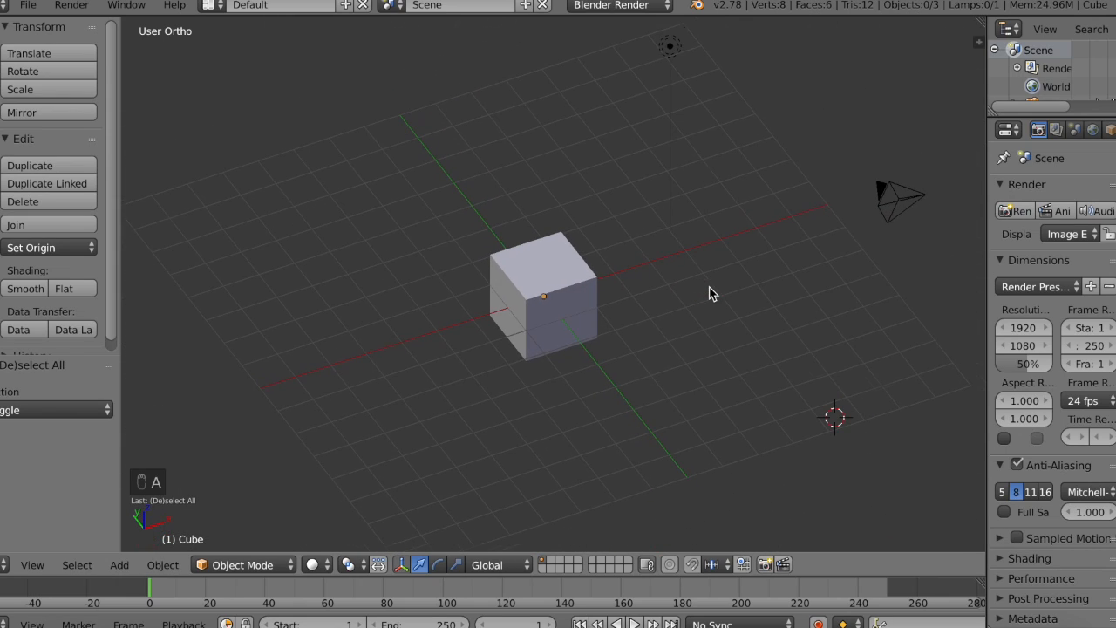
scroll(678, 405, left, 8)
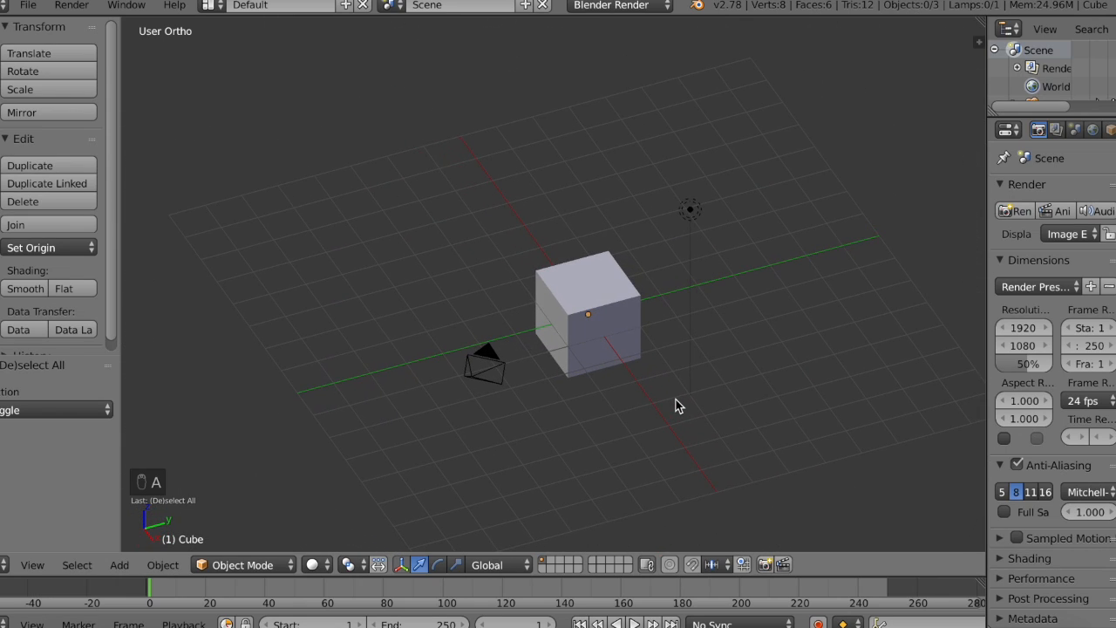
Step: Box-select the cube, lamp and camera together and delete them from the scene
key(b)
drag(382, 162, 735, 399)
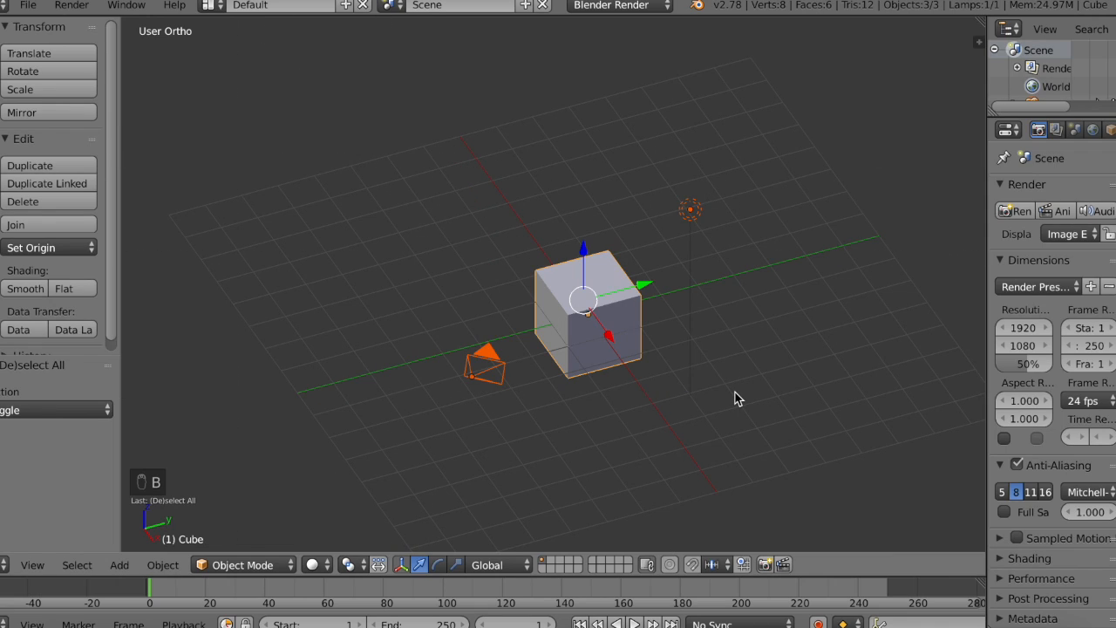
key(x)
click(673, 339)
Step: Clear the whole scene with box selection and Delete, and try circle selection over the empty grid
key(b)
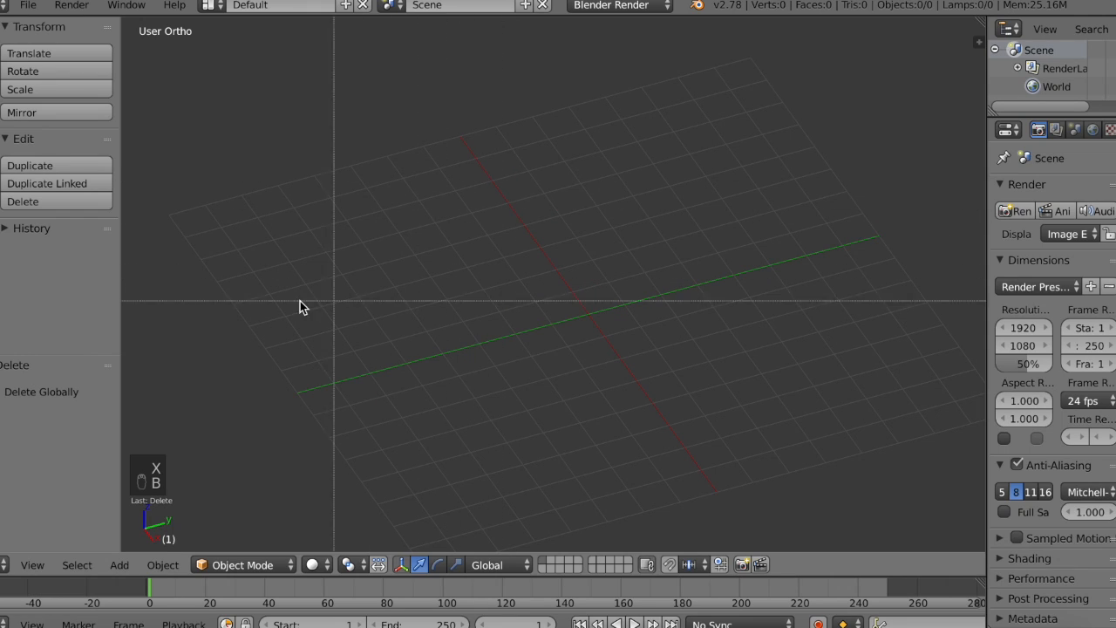
drag(295, 163, 874, 501)
key(c)
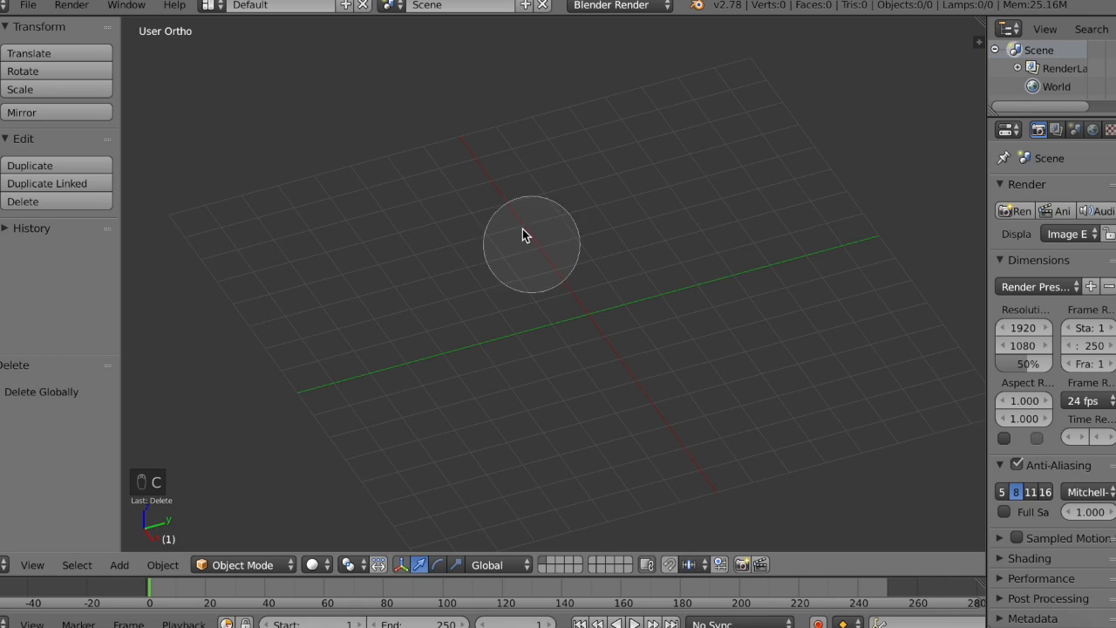
right_click(640, 277)
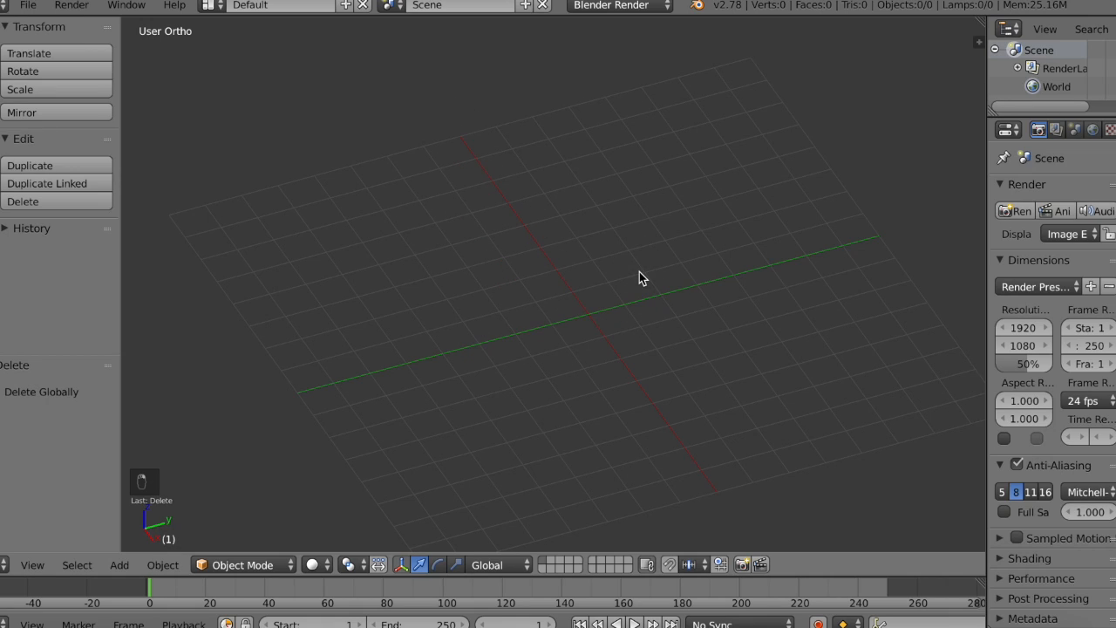
key(x)
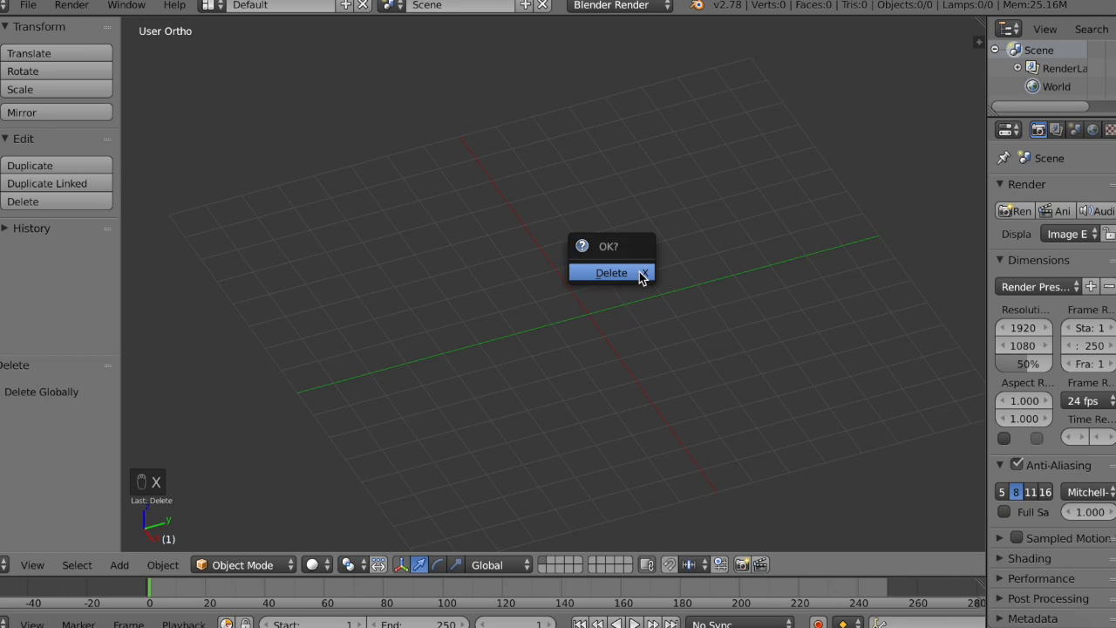
click(640, 273)
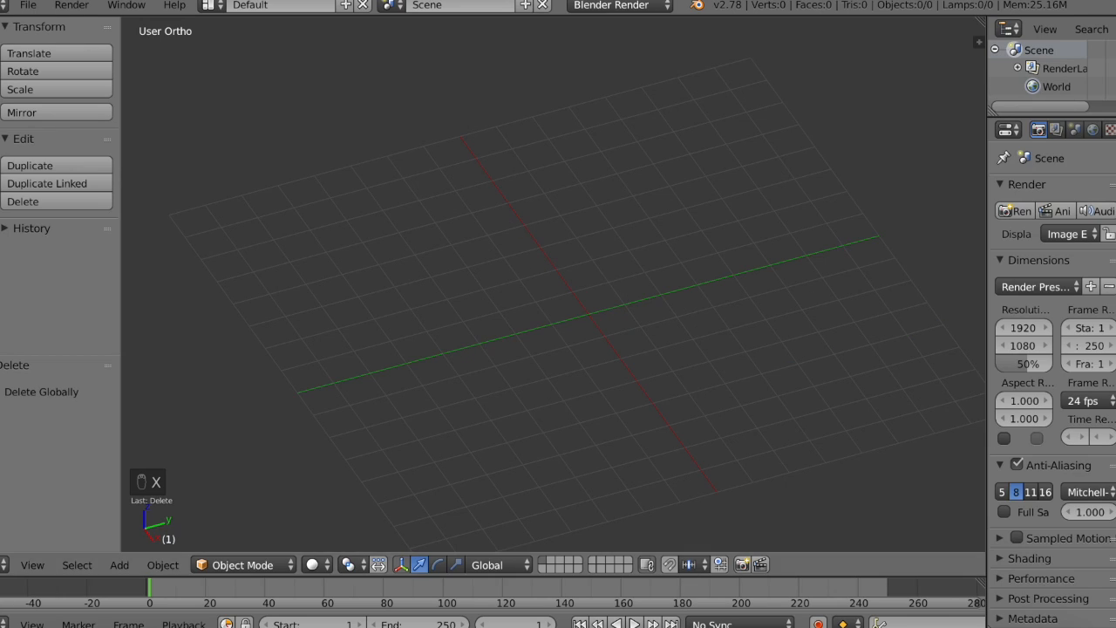
Step: Add a mesh cube primitive to the empty scene at the 3D cursor
click(0, 82)
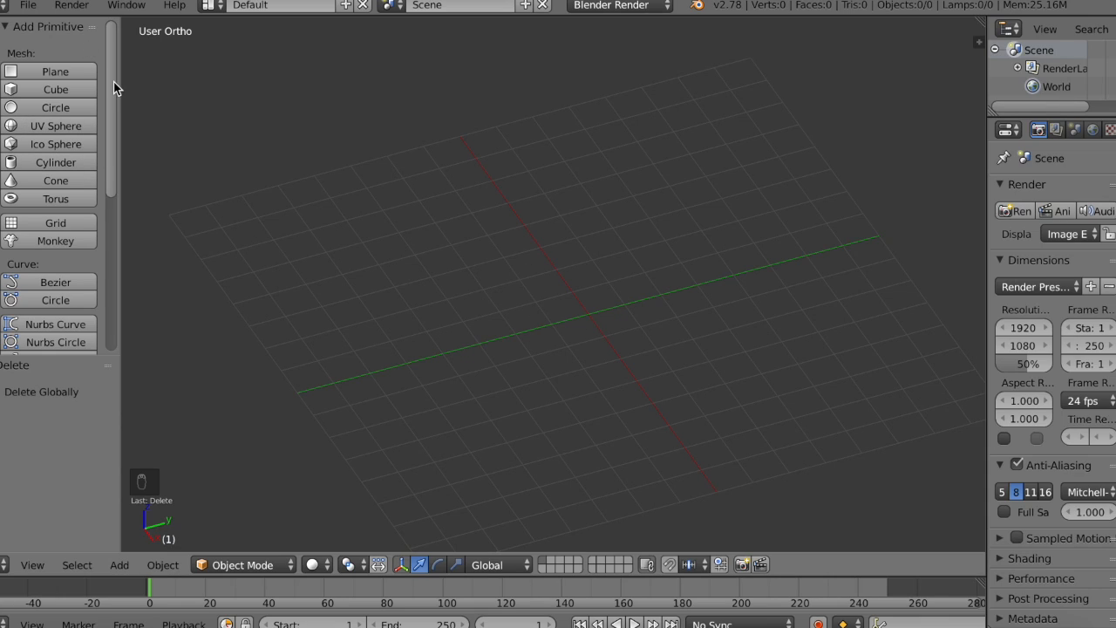
scroll(114, 103, down, 3)
scroll(112, 70, up, 3)
click(31, 86)
Step: Examine the new cube's position relative to the grid from several angles and distances
middle_drag(701, 257, 487, 287)
scroll(487, 287, left, 10)
scroll(487, 287, right, 5)
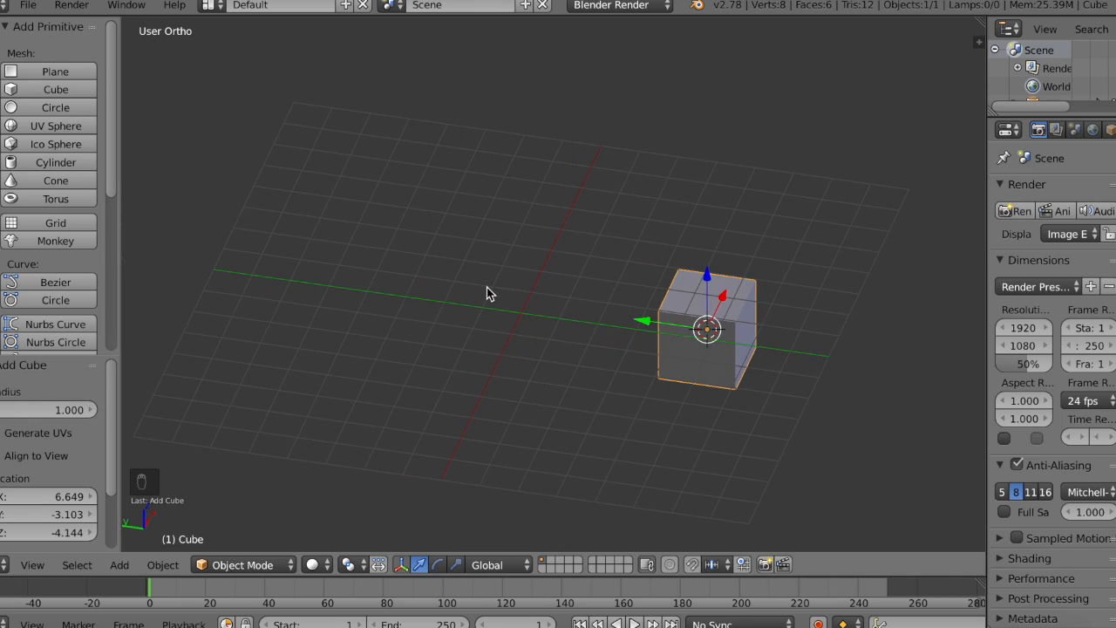
scroll(487, 287, right, 10)
scroll(487, 287, down, 5)
shift+scroll(486, 287, down, 3)
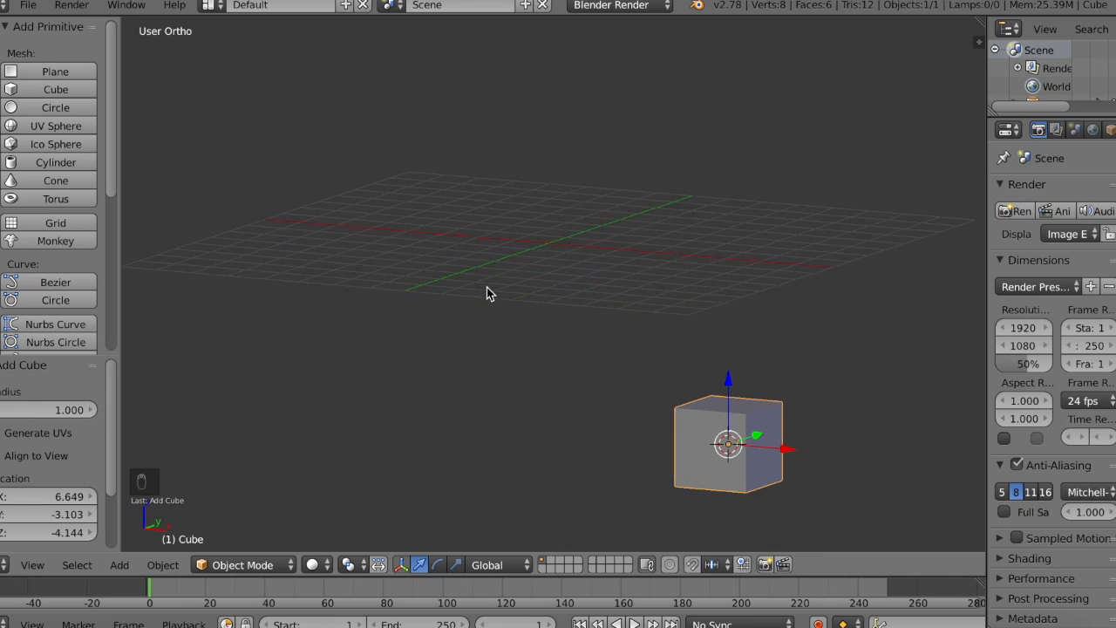
shift+scroll(486, 286, right, 6)
ctrl+scroll(484, 283, up, 3)
scroll(482, 278, left, 5)
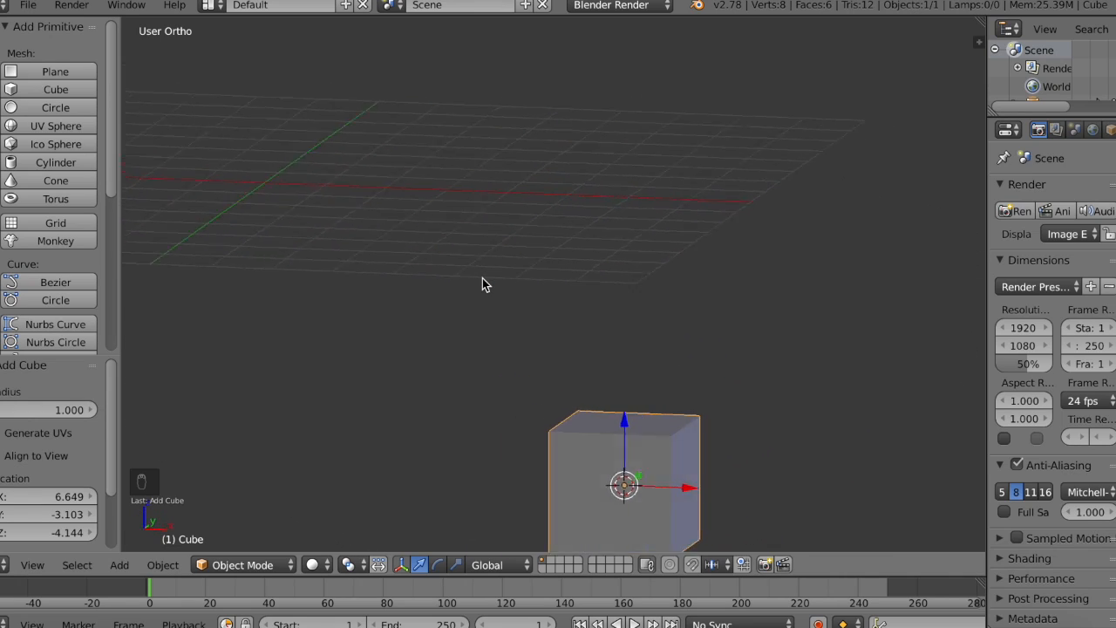
scroll(482, 278, left, 3)
ctrl+scroll(482, 278, down, 4)
scroll(482, 278, right, 10)
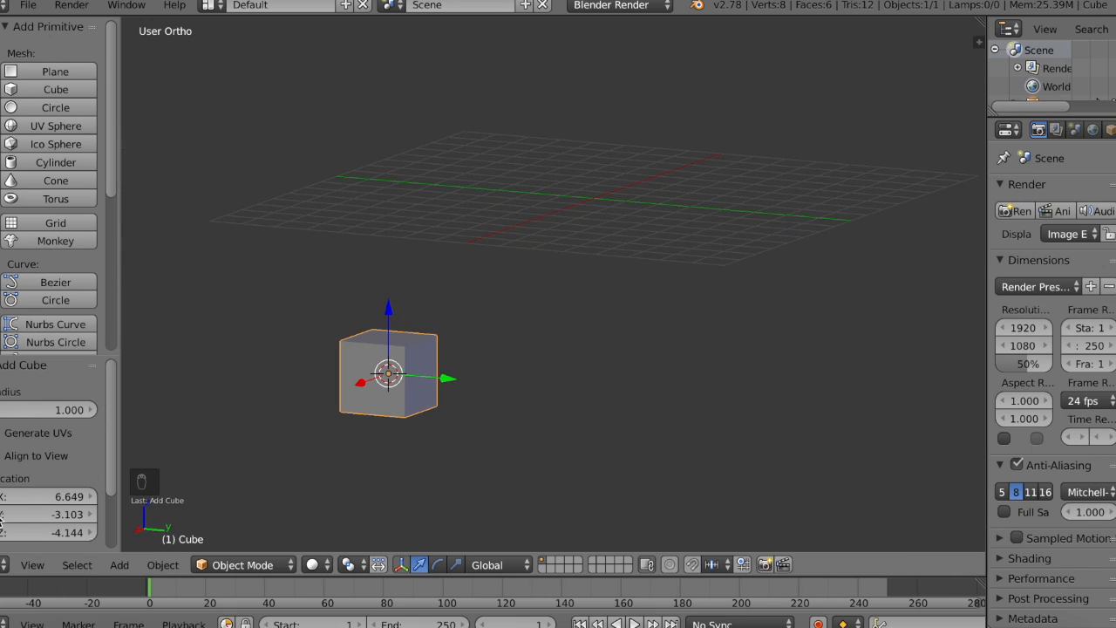
Step: Move the cube freehand from below the grid up to the area around the world origin
click(32, 565)
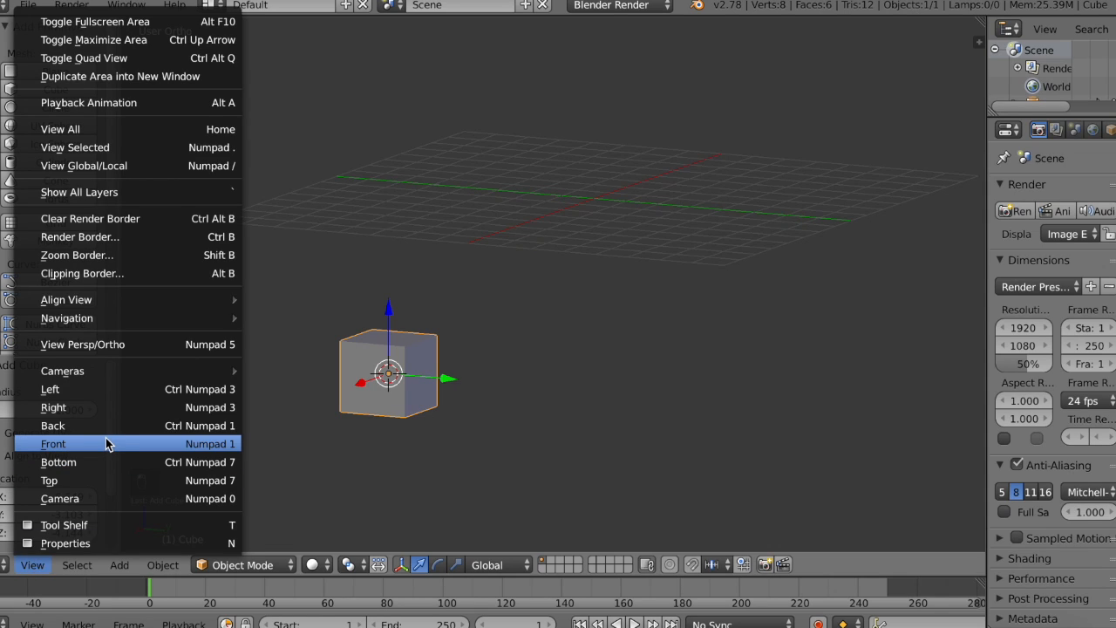
middle_drag(427, 337, 586, 375)
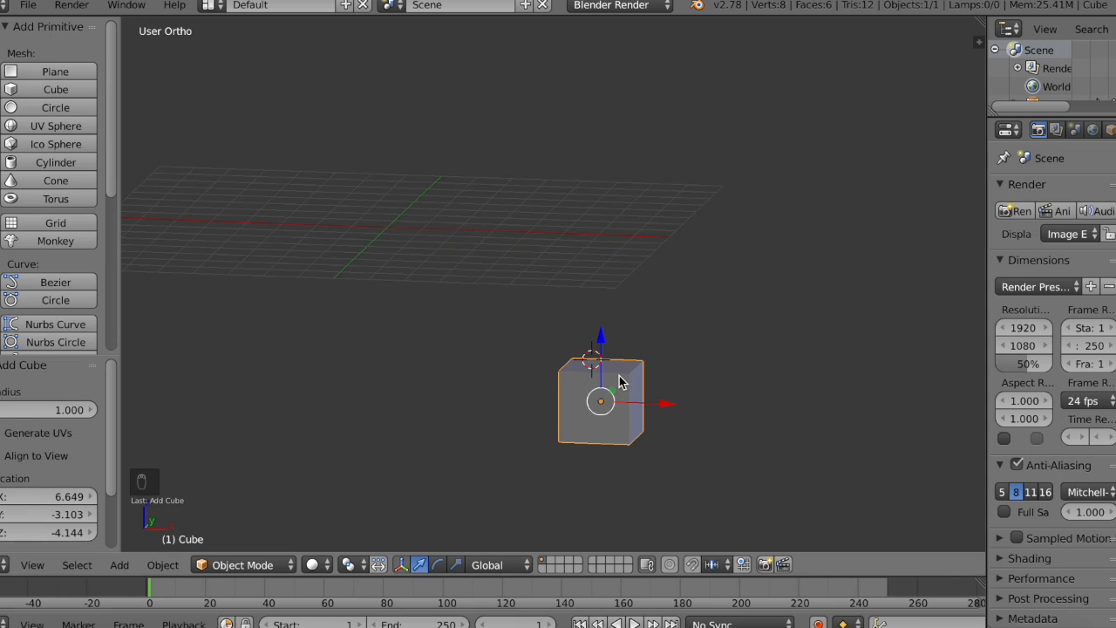
right_drag(600, 408, 397, 233)
scroll(397, 234, right, 10)
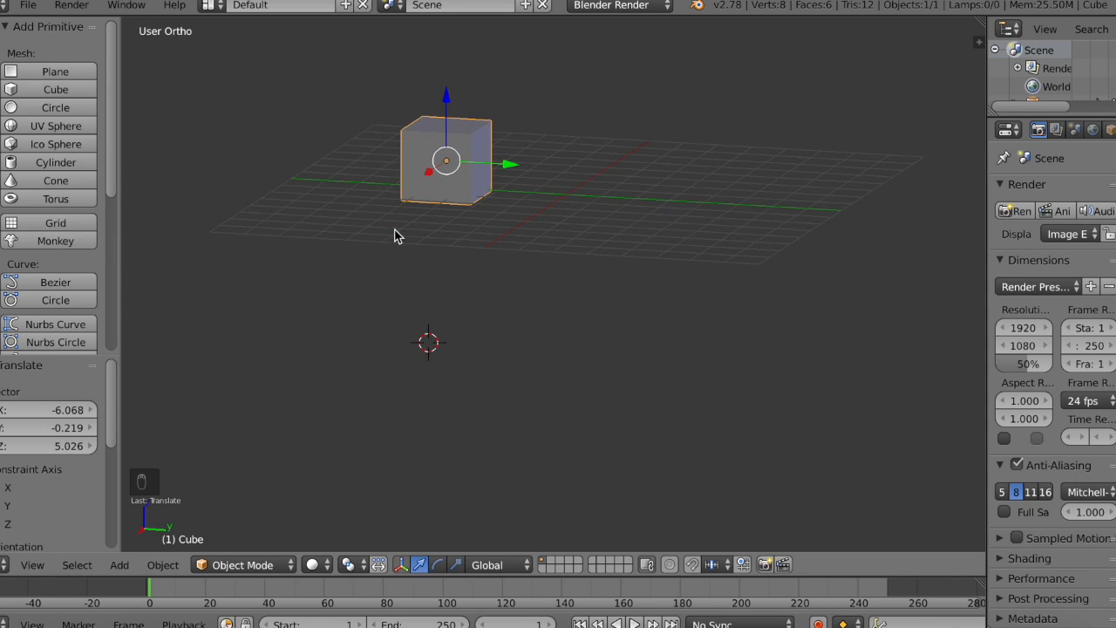
right_drag(477, 183, 567, 178)
scroll(567, 179, right, 6)
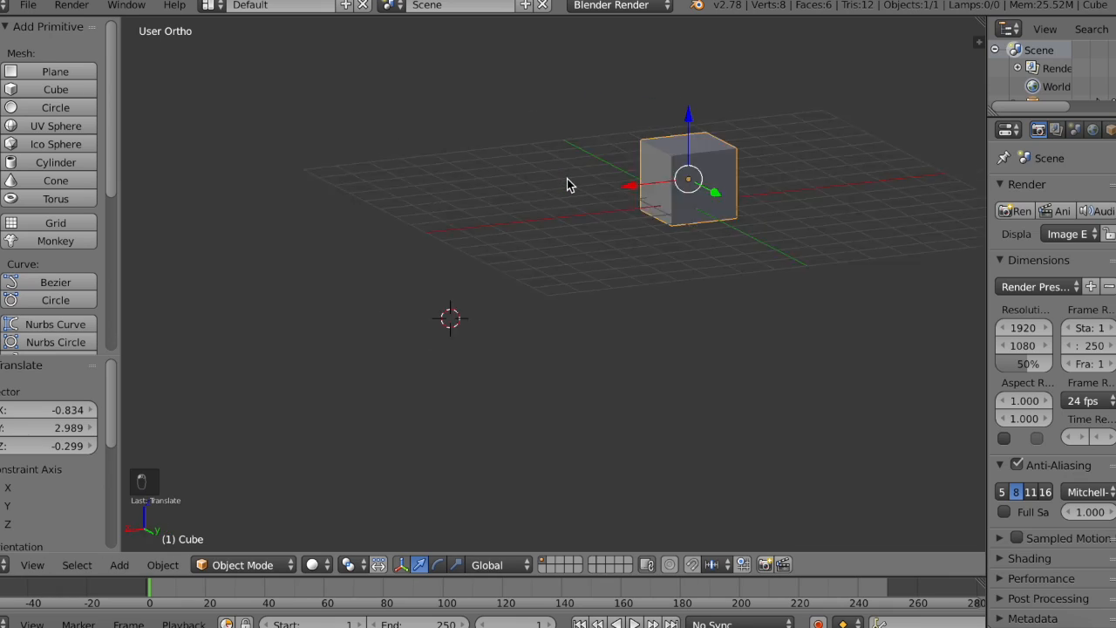
Step: Clear the cube's location so it sits exactly at the world origin
scroll(567, 179, right, 12)
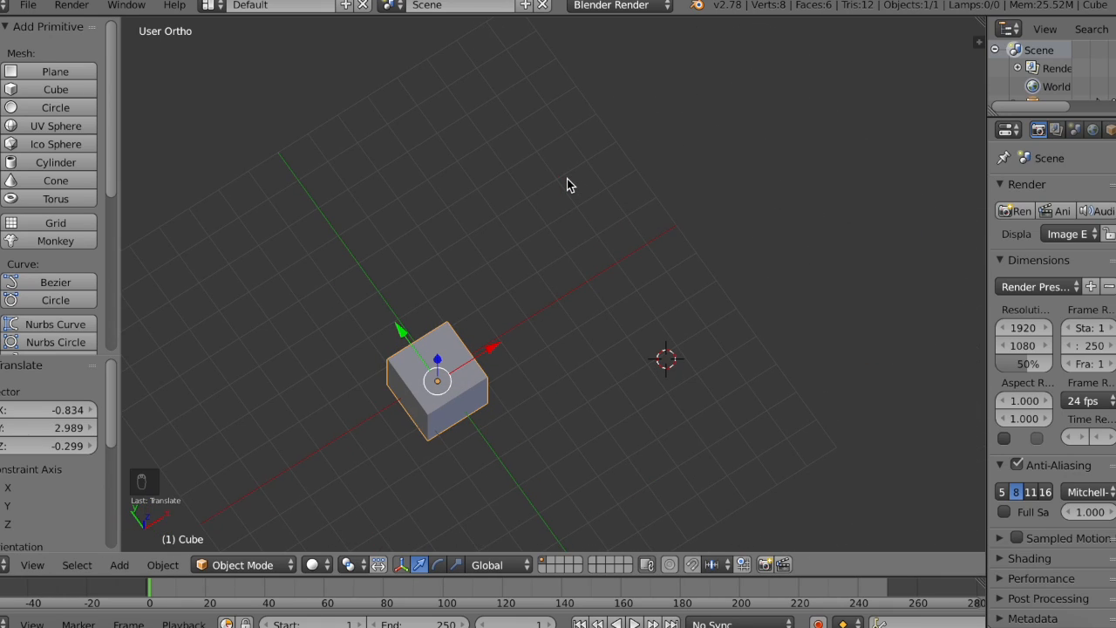
scroll(580, 246, down, 5)
scroll(580, 246, left, 3)
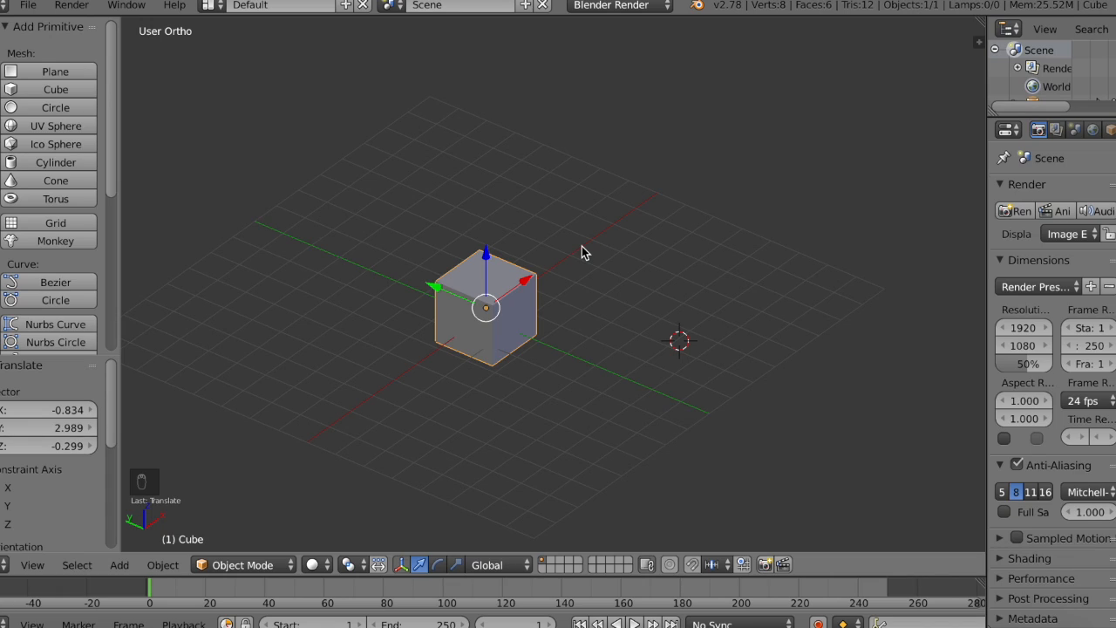
key(alt+g)
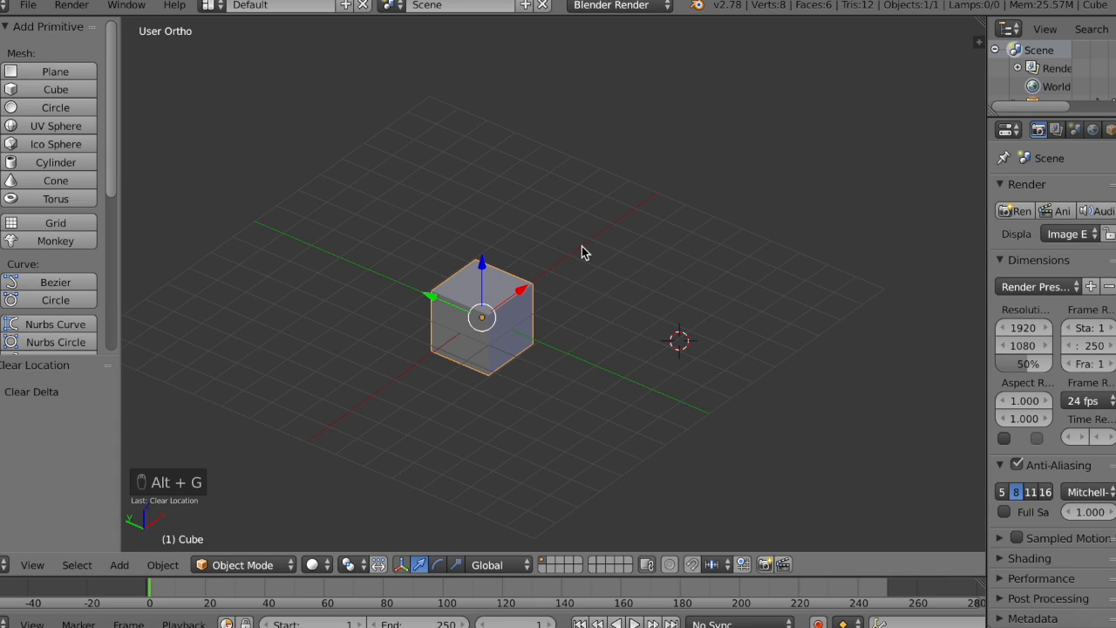
scroll(471, 294, up, 5)
scroll(471, 294, right, 5)
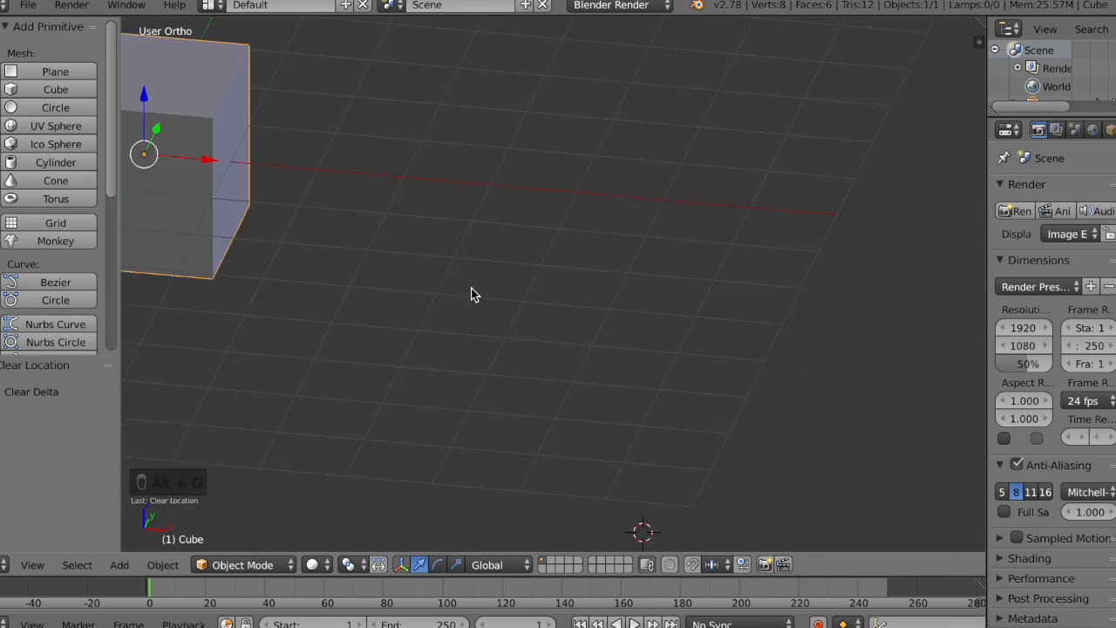
shift+scroll(471, 294, left, 5)
scroll(471, 293, right, 5)
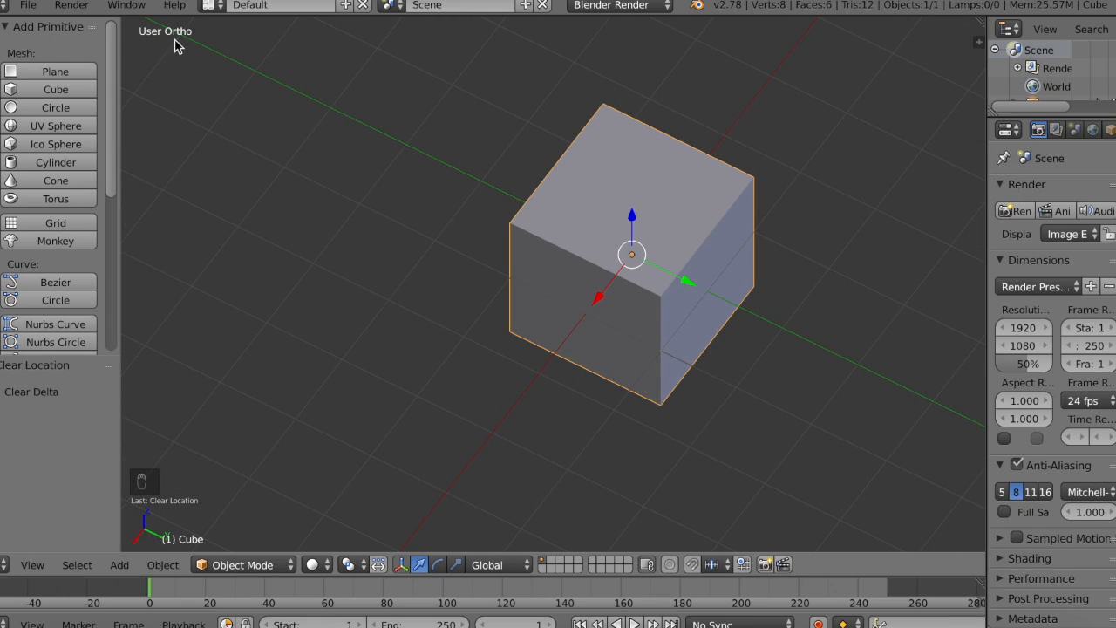
Step: Narrow the tool shelf, widen the properties area, and make the outliner taller so the Cube entry fits
drag(122, 171, 105, 171)
drag(986, 142, 972, 143)
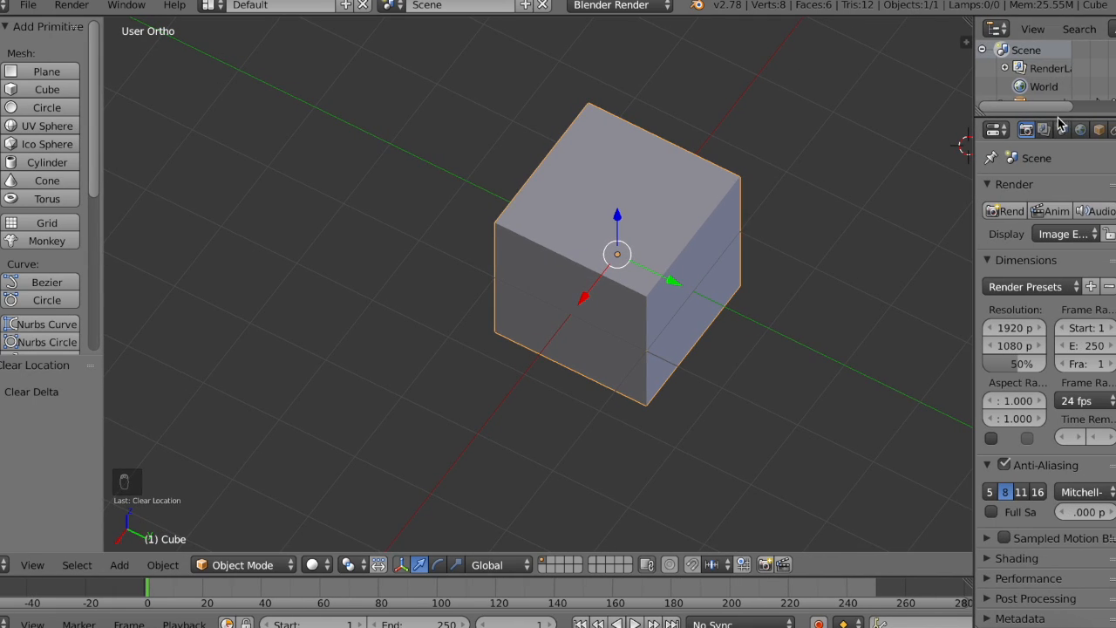
drag(1057, 116, 1055, 180)
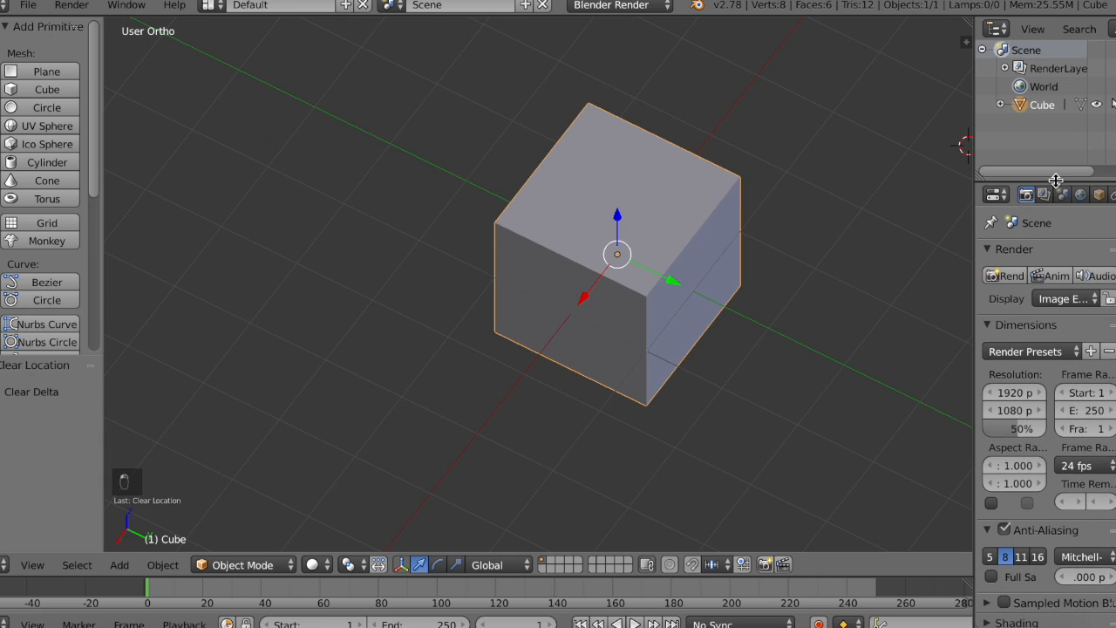
scroll(1097, 195, down, 5)
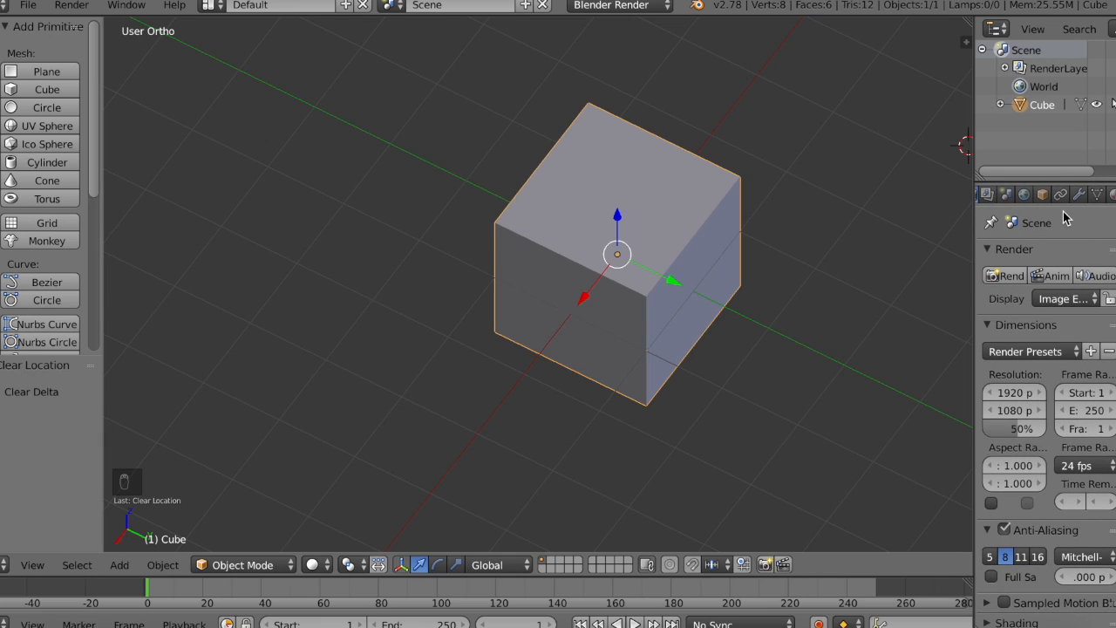
Step: Switch the 3D view to the front view and centre it closely on the cube
click(28, 566)
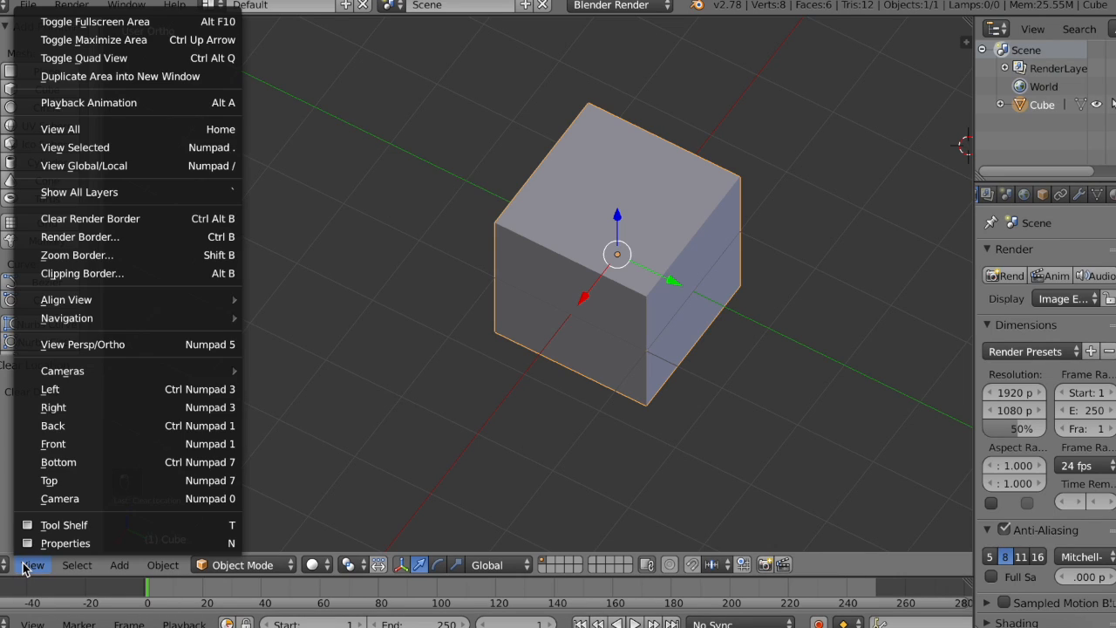
click(82, 444)
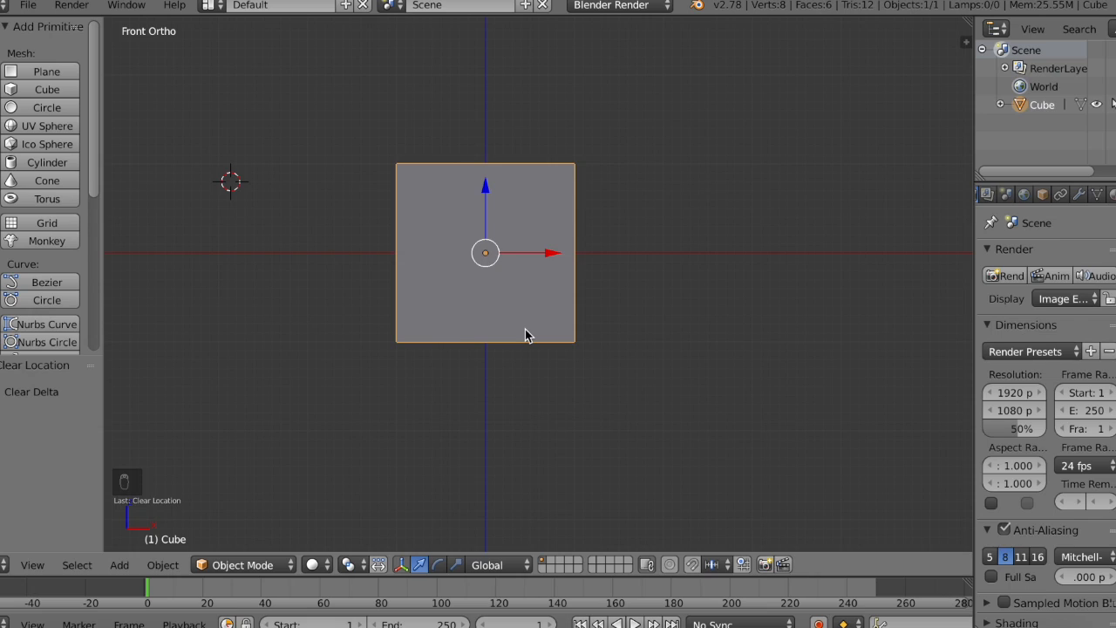
ctrl+scroll(584, 341, down, 4)
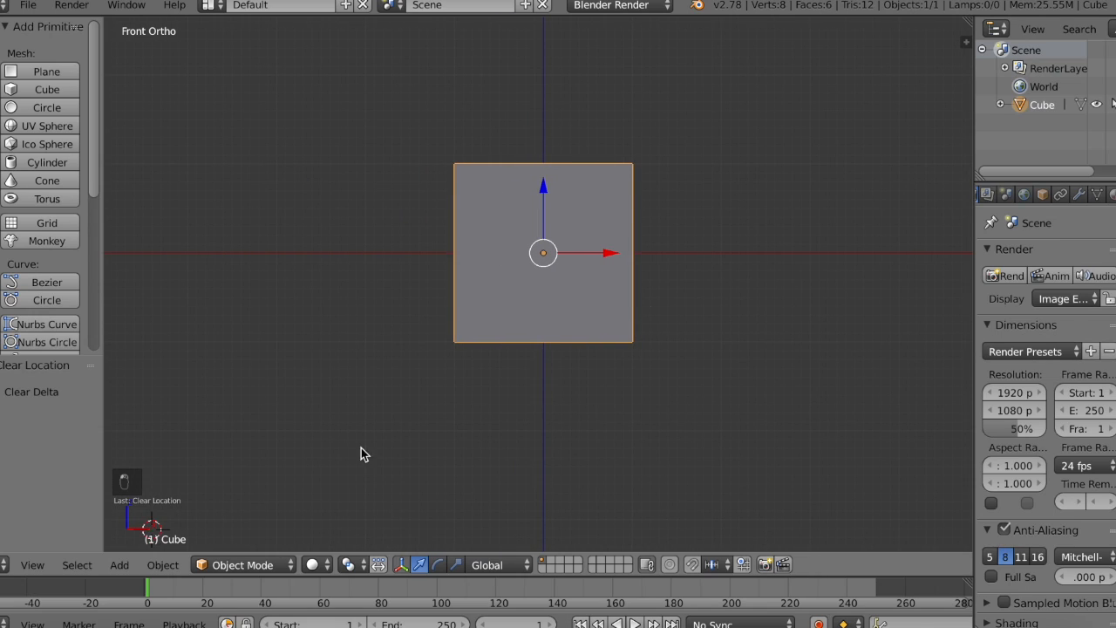
scroll(741, 254, up, 2)
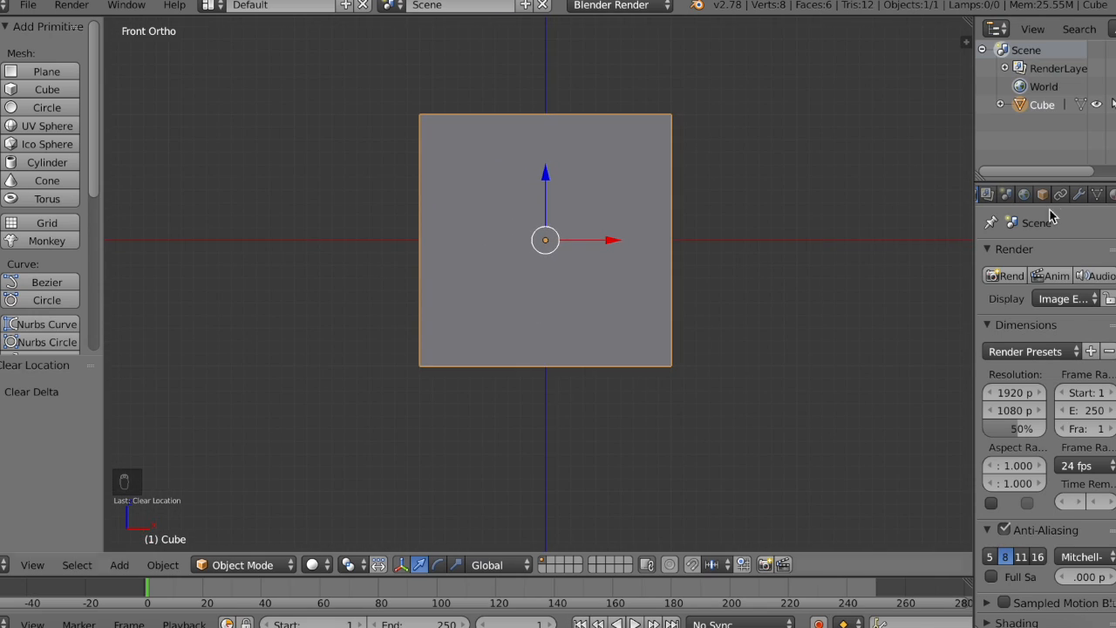
Step: Add a Subdivision Surface modifier to the cube
click(1112, 195)
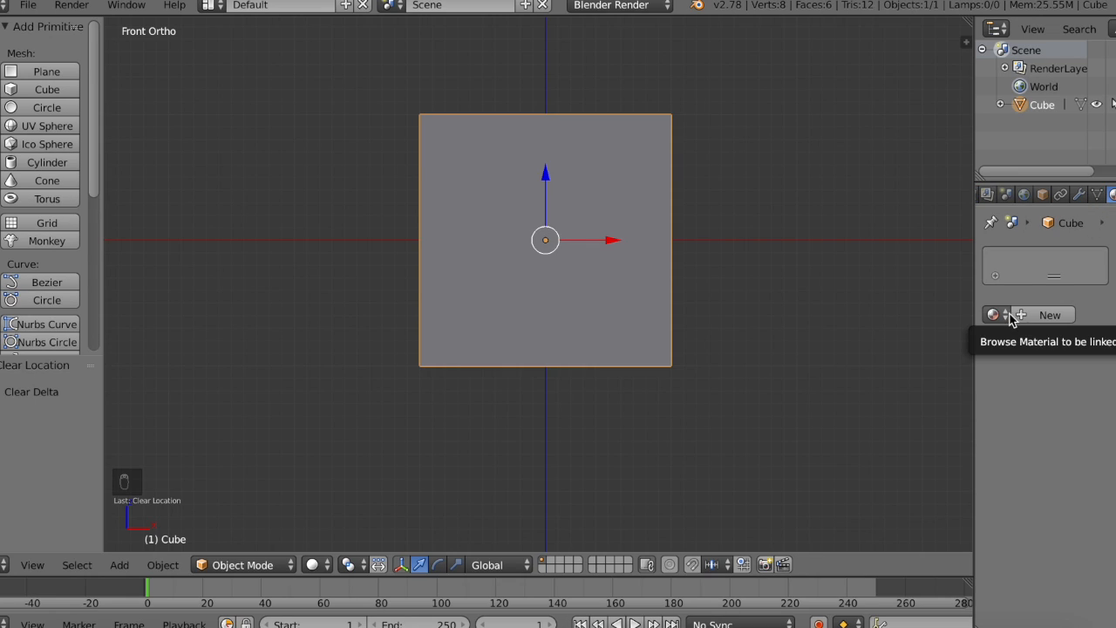
click(1079, 193)
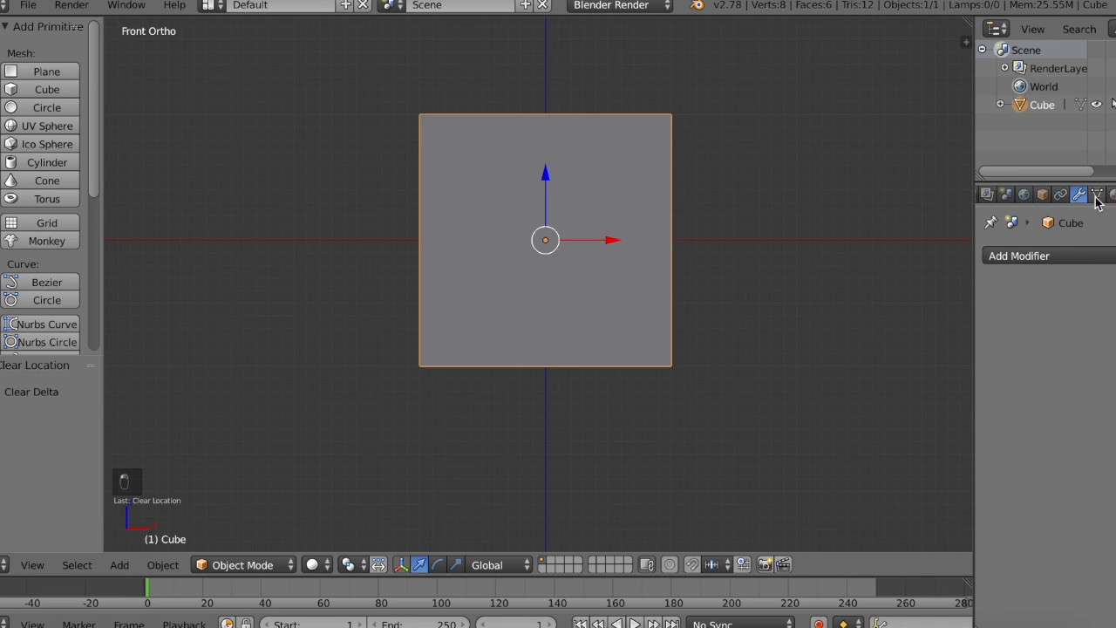
mouse_move(945, 275)
middle_down()
mouse_move(845, 309)
mouse_move(944, 274)
middle_up()
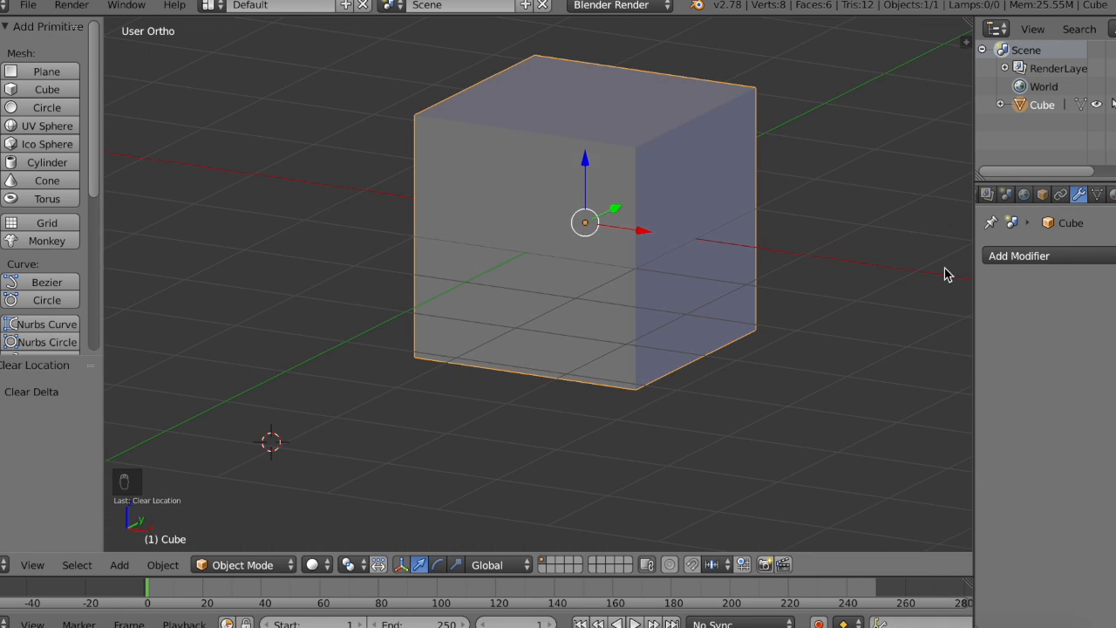
click(1059, 255)
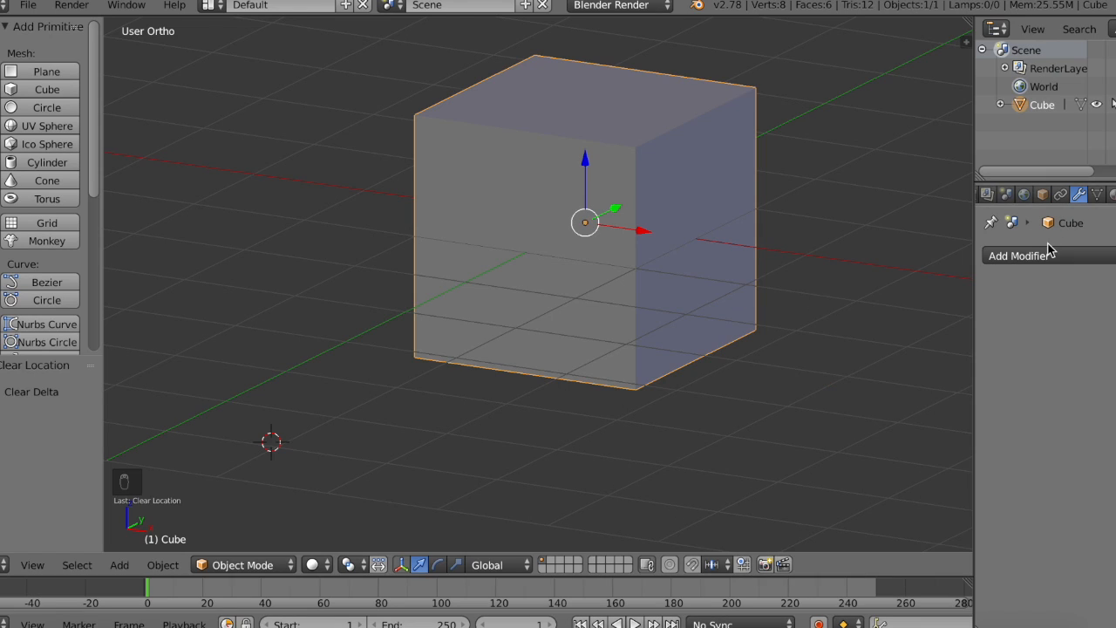
click(1050, 253)
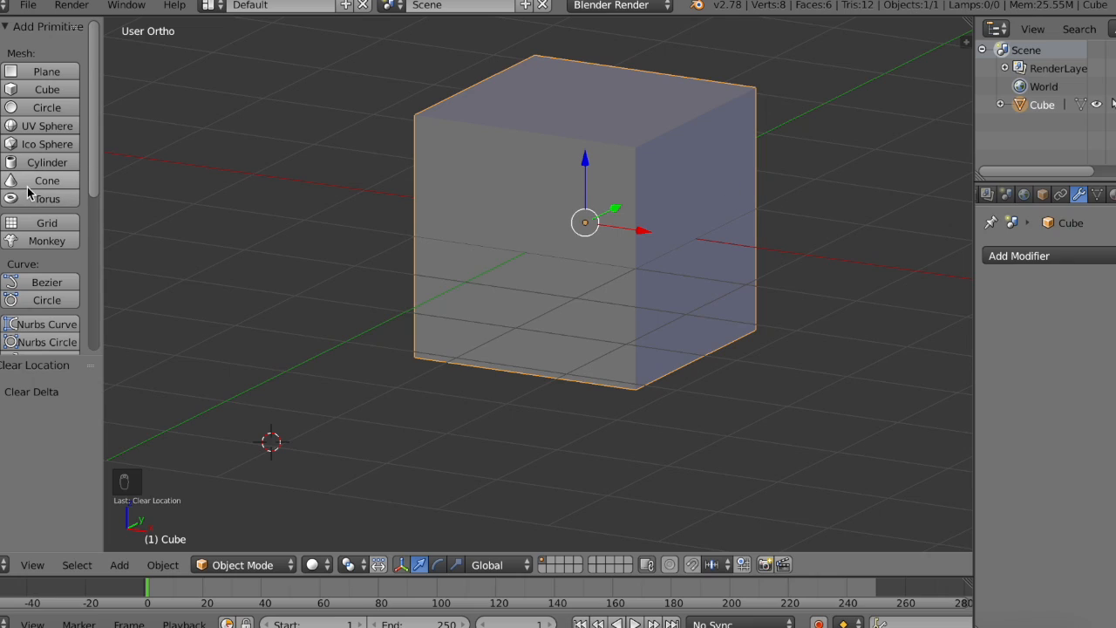
click(1046, 261)
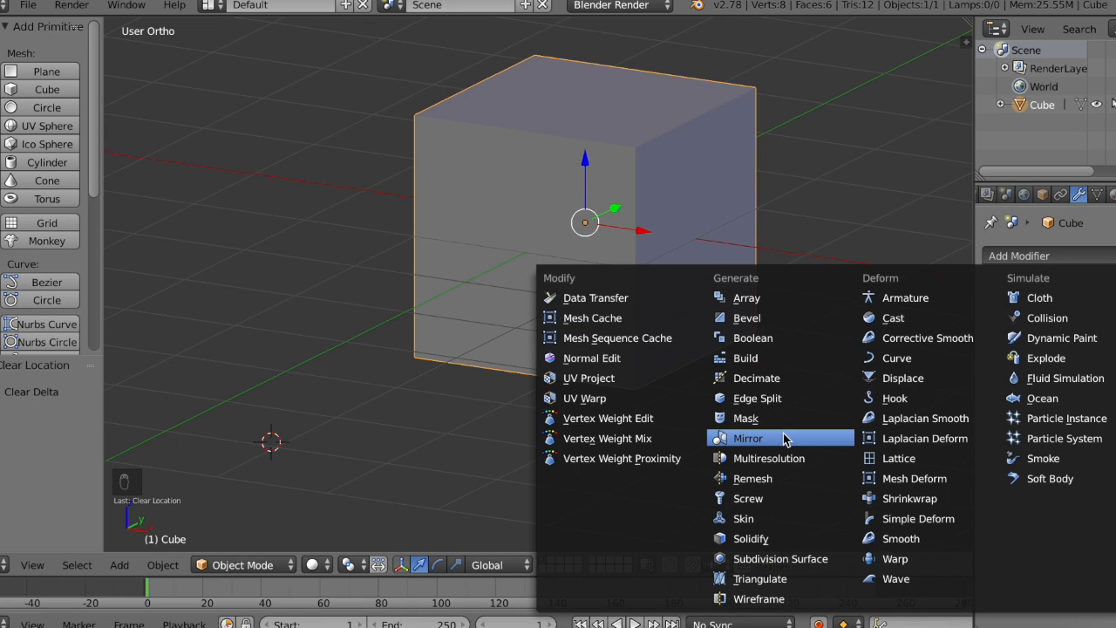
click(793, 559)
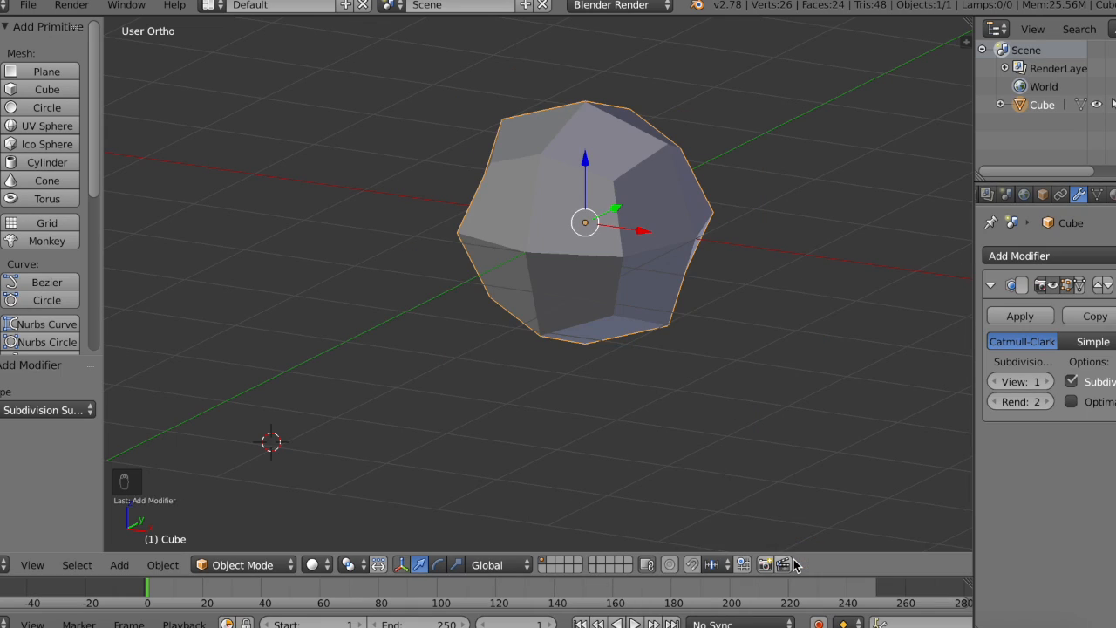
Step: Try higher view subdivision levels on the cube's modifier, then lower the level back to 1
middle_drag(535, 254, 535, 254)
click(1049, 382)
click(1050, 382)
click(1049, 382)
click(1049, 382)
click(1050, 382)
middle_drag(600, 271, 600, 271)
click(991, 382)
click(992, 382)
click(991, 382)
click(992, 382)
click(991, 382)
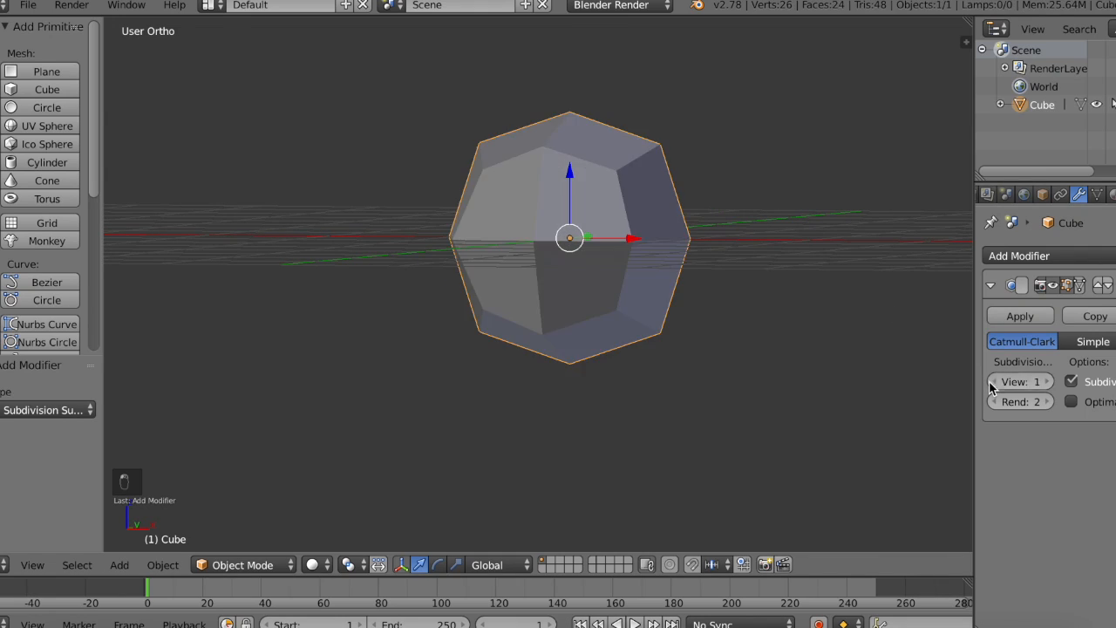
click(991, 382)
Step: Set the Subdivision Surface modifier's view subdivisions to 2 and inspect the smoothed cube
click(1050, 382)
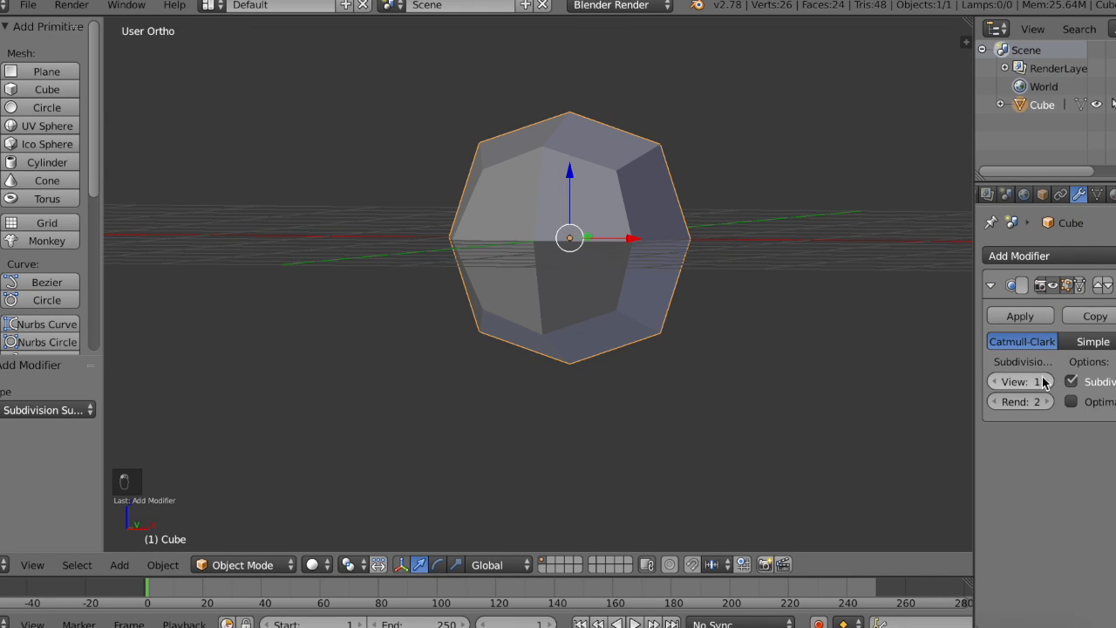
click(1049, 382)
middle_drag(659, 322, 881, 308)
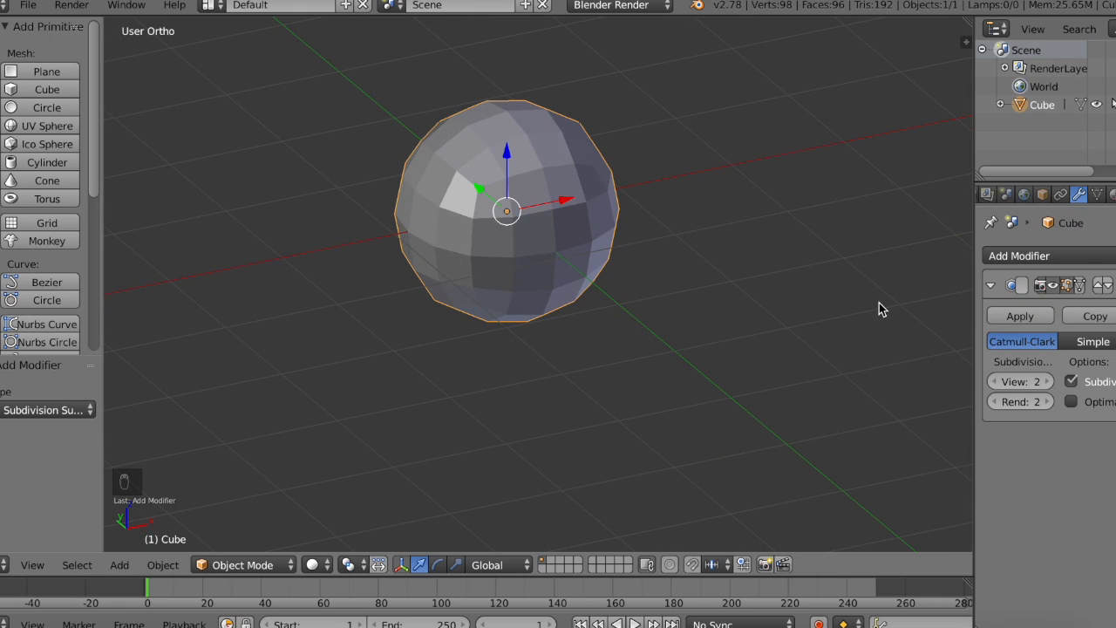
Step: Apply the Subdivision Surface modifier to the cube and scale the object up uniformly by about 1.95
click(1019, 316)
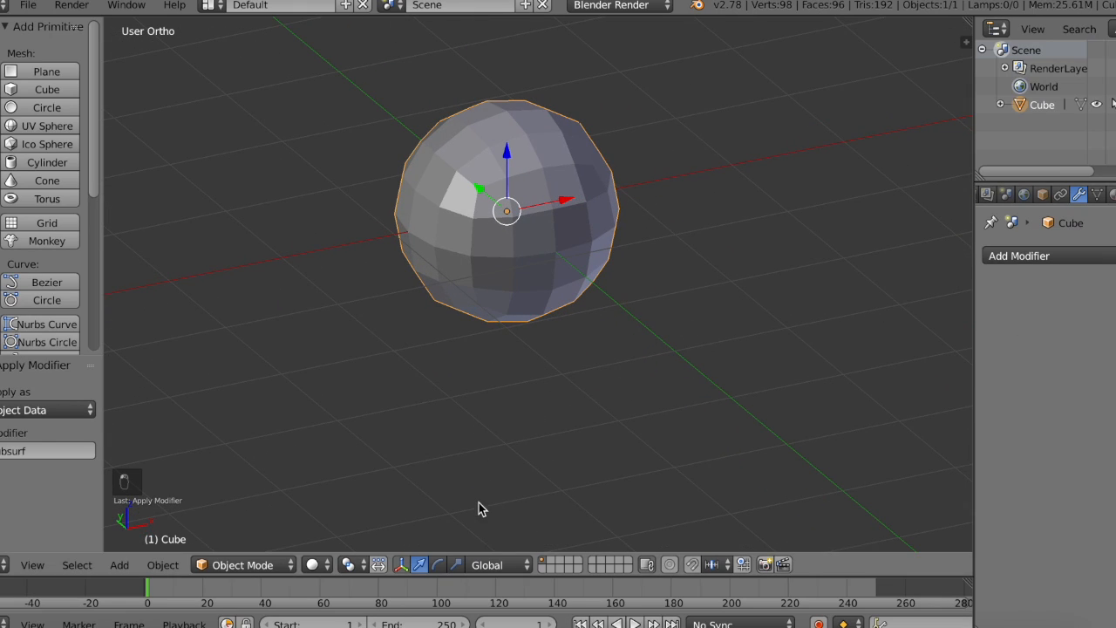
click(456, 564)
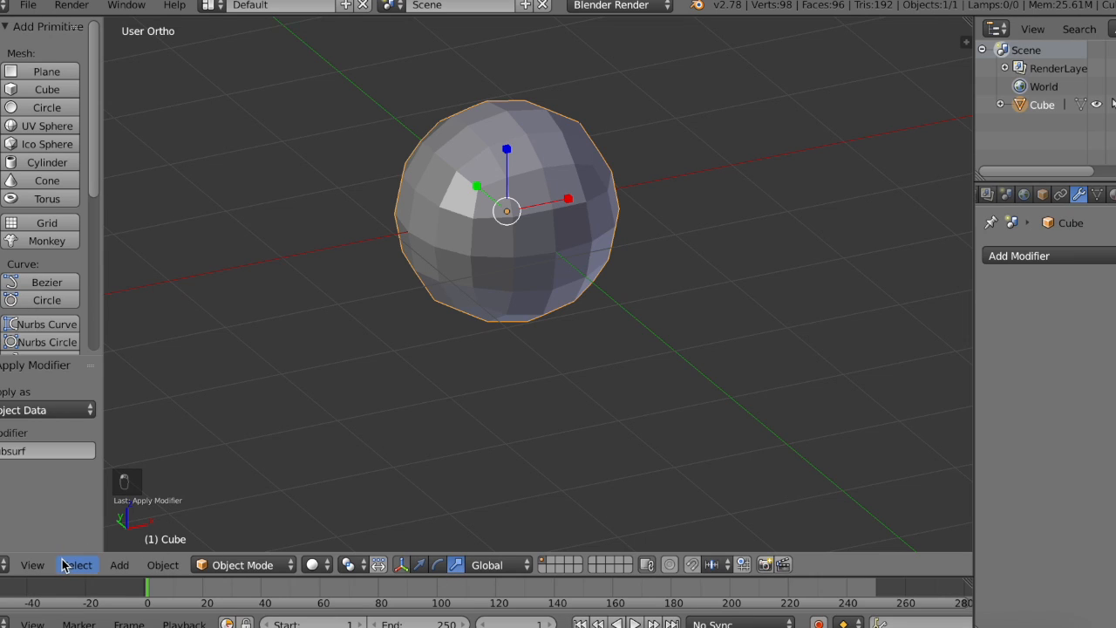
drag(501, 224, 531, 232)
middle_drag(531, 229, 463, 230)
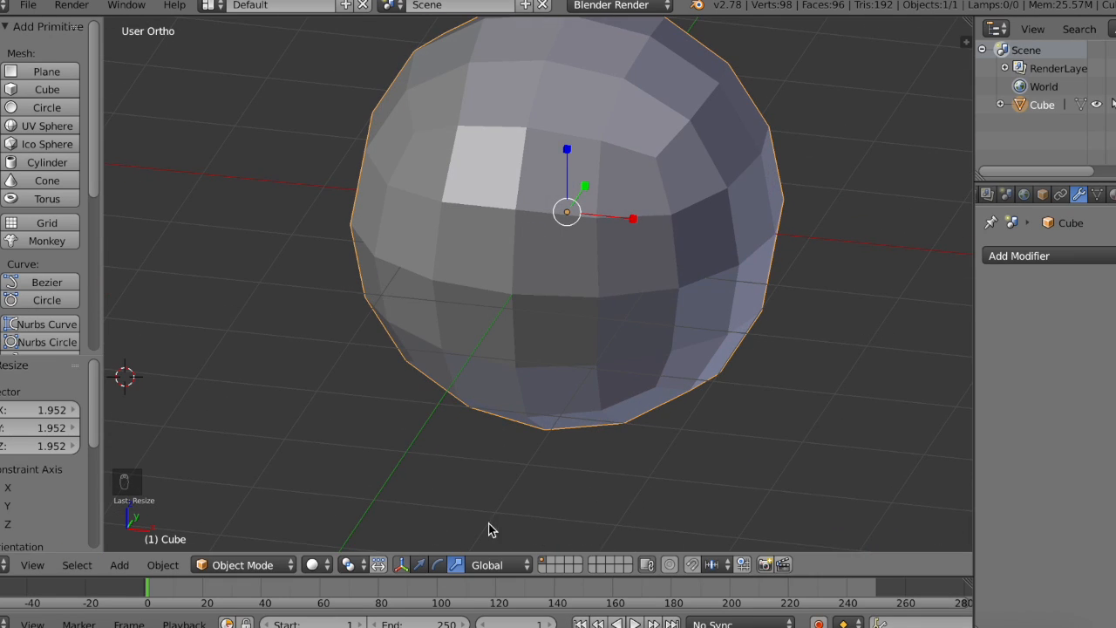
Step: Try a free trackball rotation on the object with the rotate manipulator and undo it
click(438, 565)
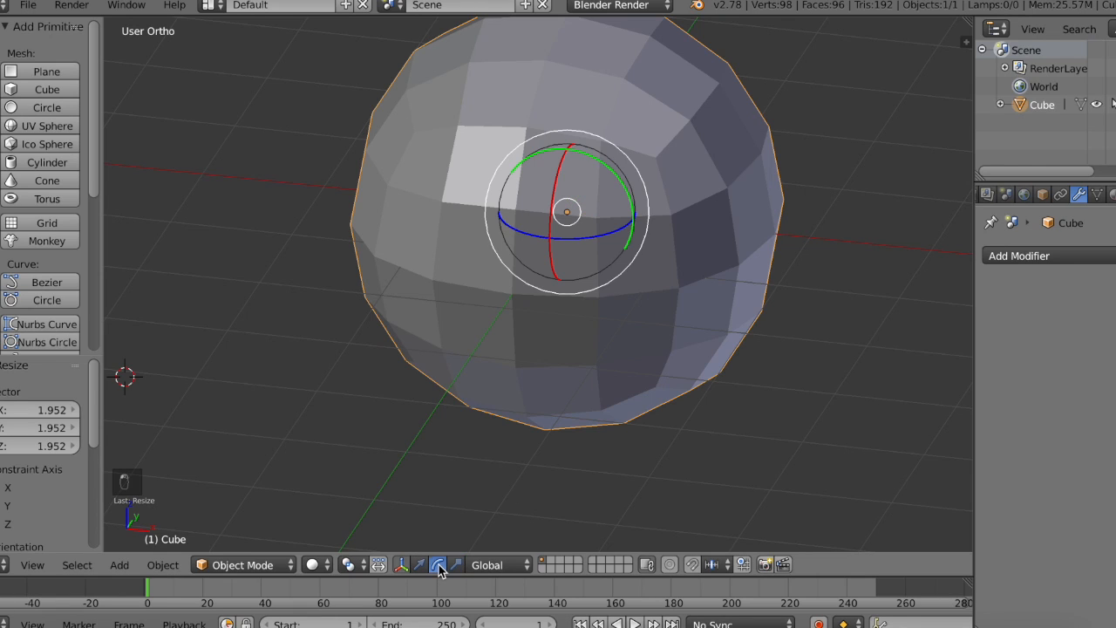
drag(557, 208, 585, 250)
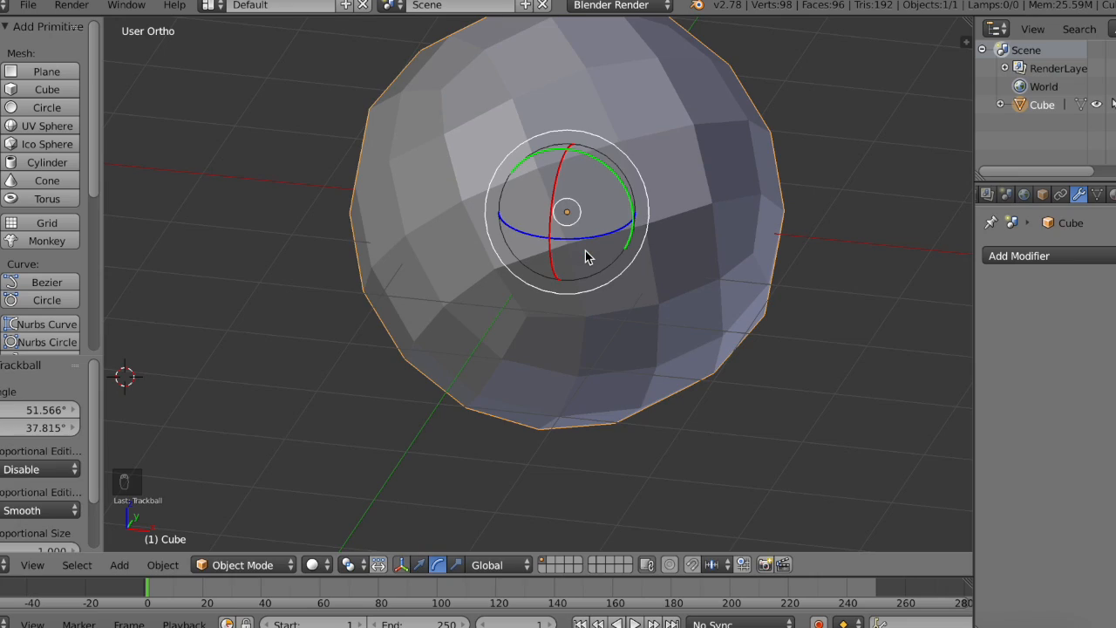
key(super+z)
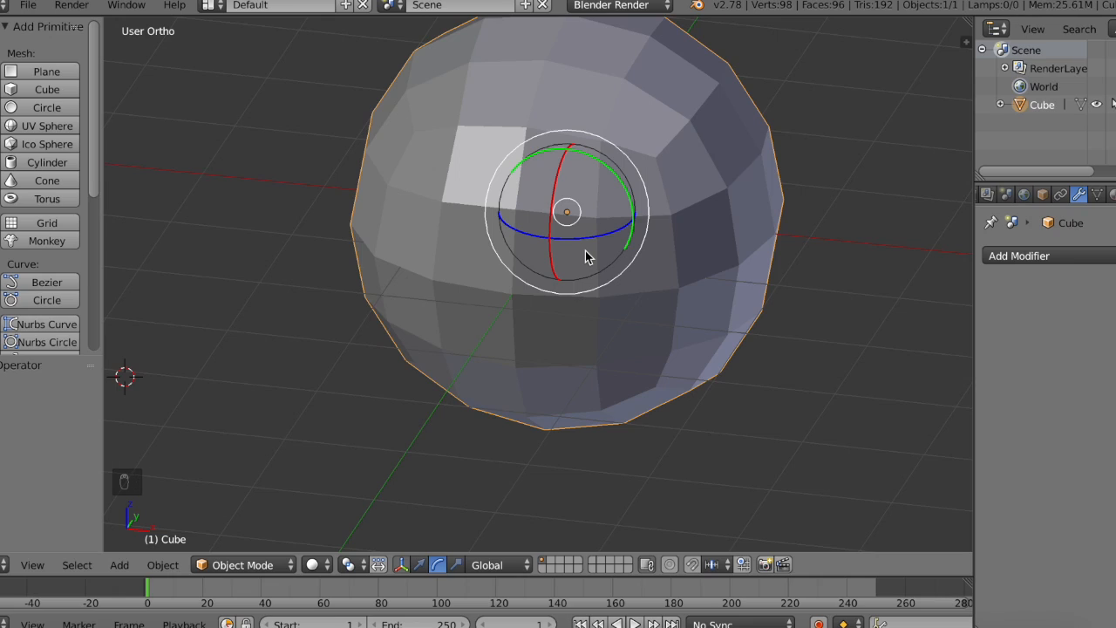
Step: Undo the object's scaling, then restore it with the Redo command from the history tools
key(ctrl+z)
click(1, 42)
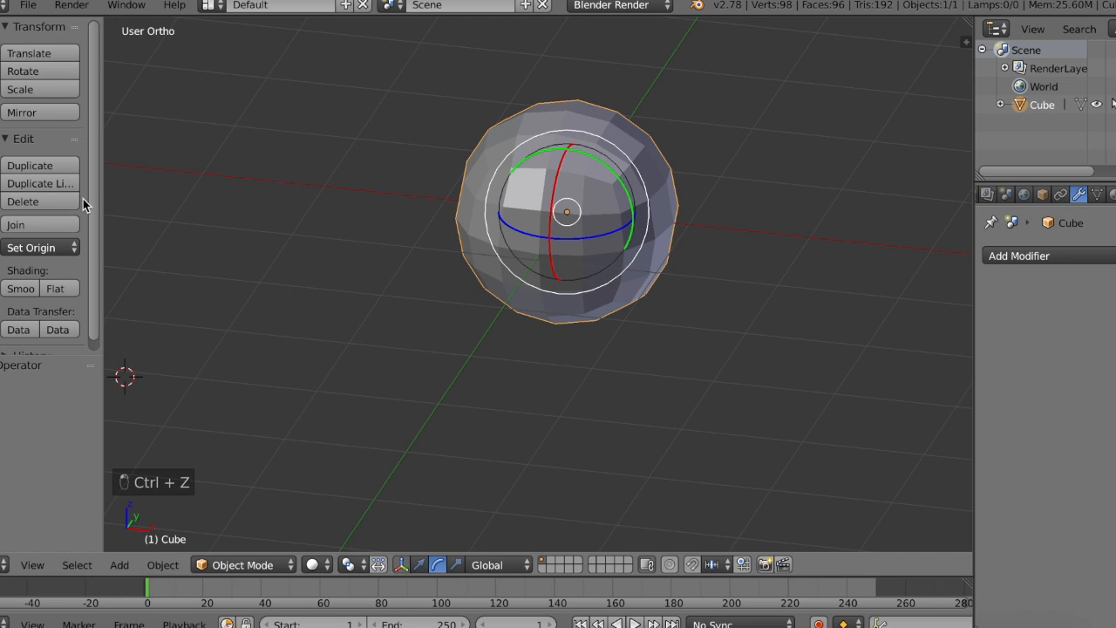
scroll(60, 289, down, 1)
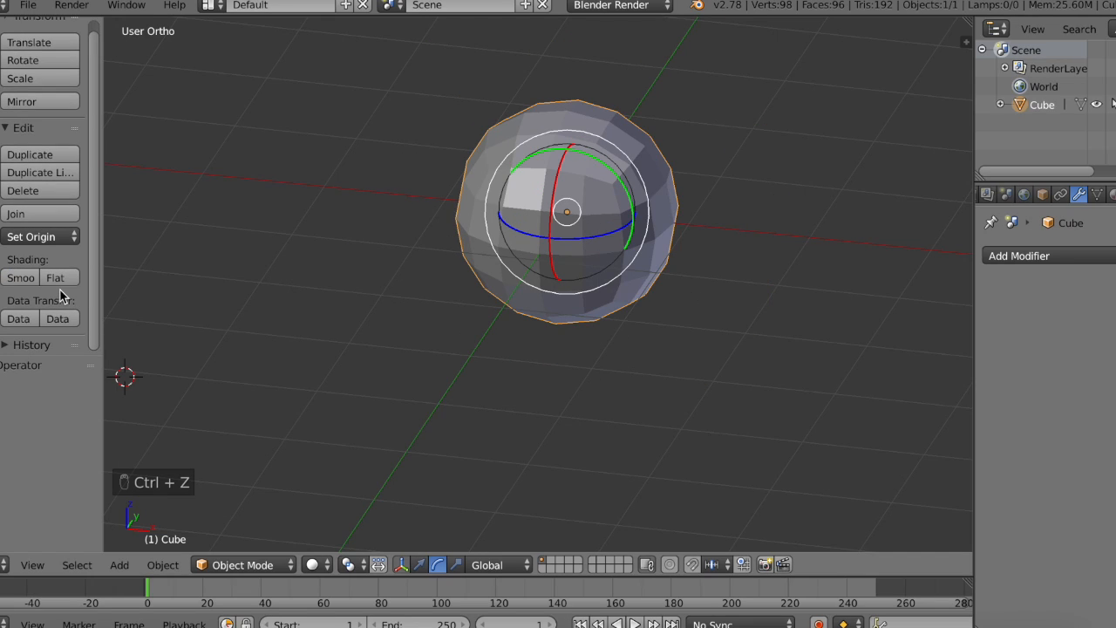
click(48, 350)
scroll(48, 348, down, 4)
scroll(48, 348, up, 4)
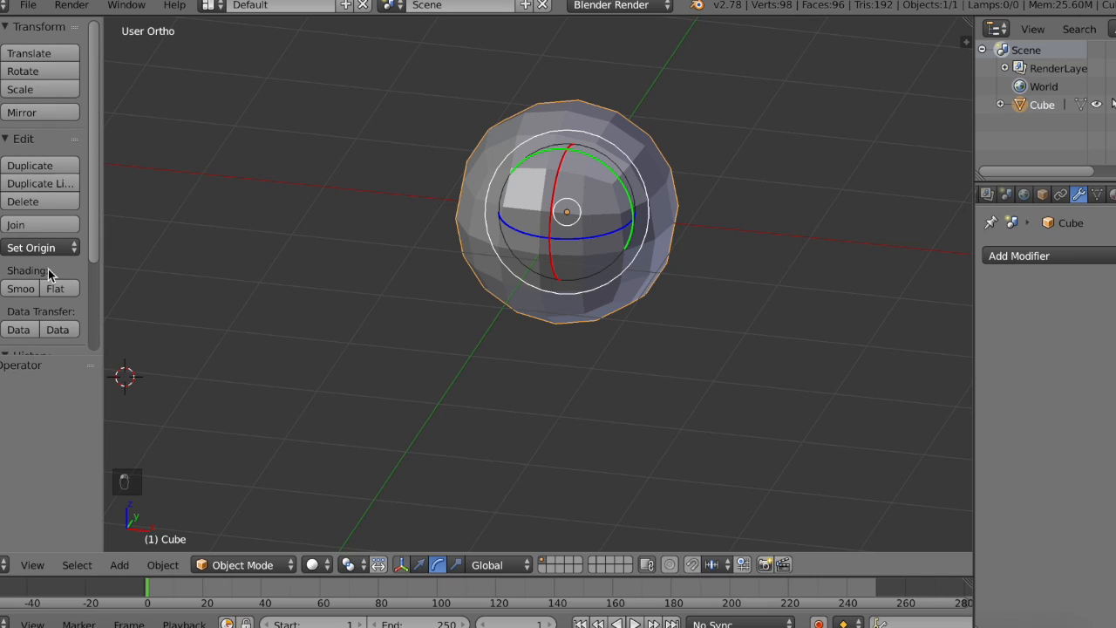
scroll(43, 300, down, 4)
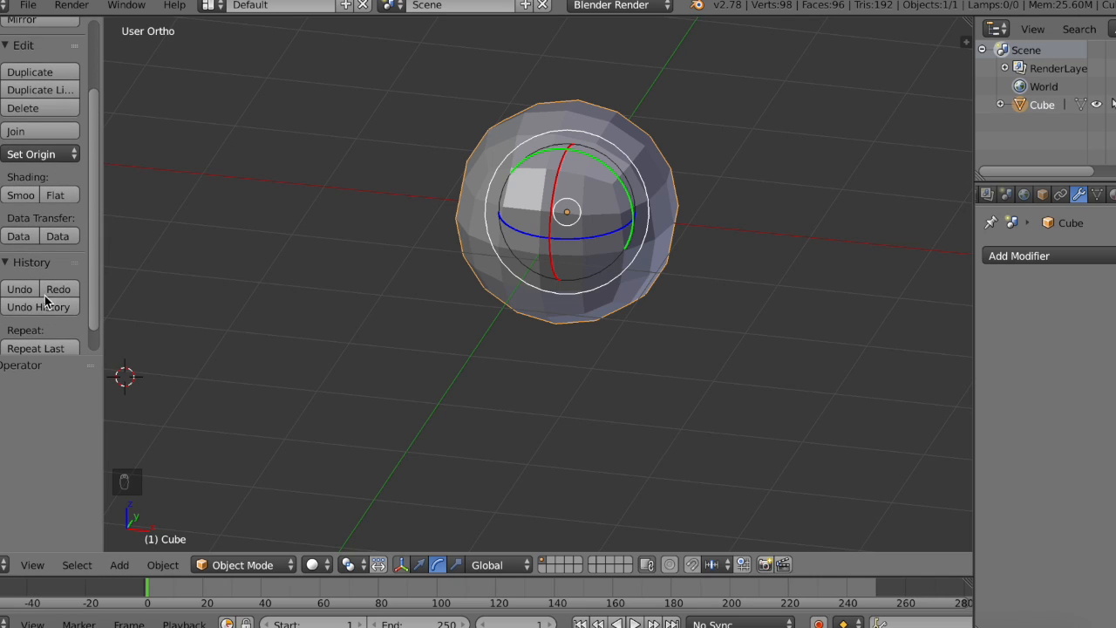
click(52, 289)
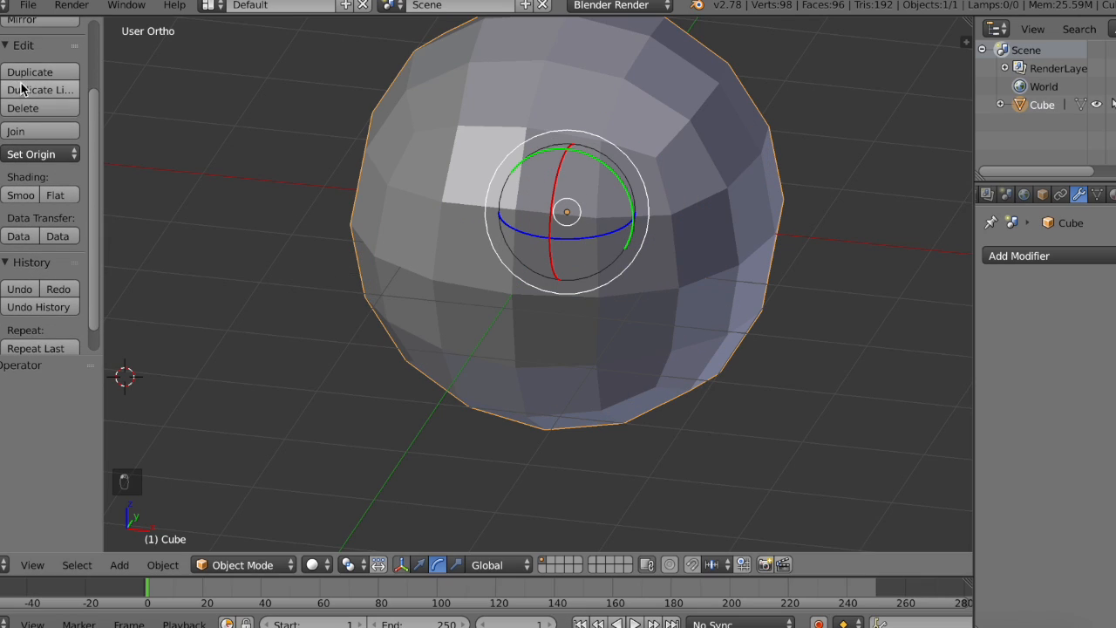
Step: Switch to the translate manipulator, try moving the rounded object freely, and undo the move
scroll(37, 203, up, 4)
scroll(37, 202, up, 1)
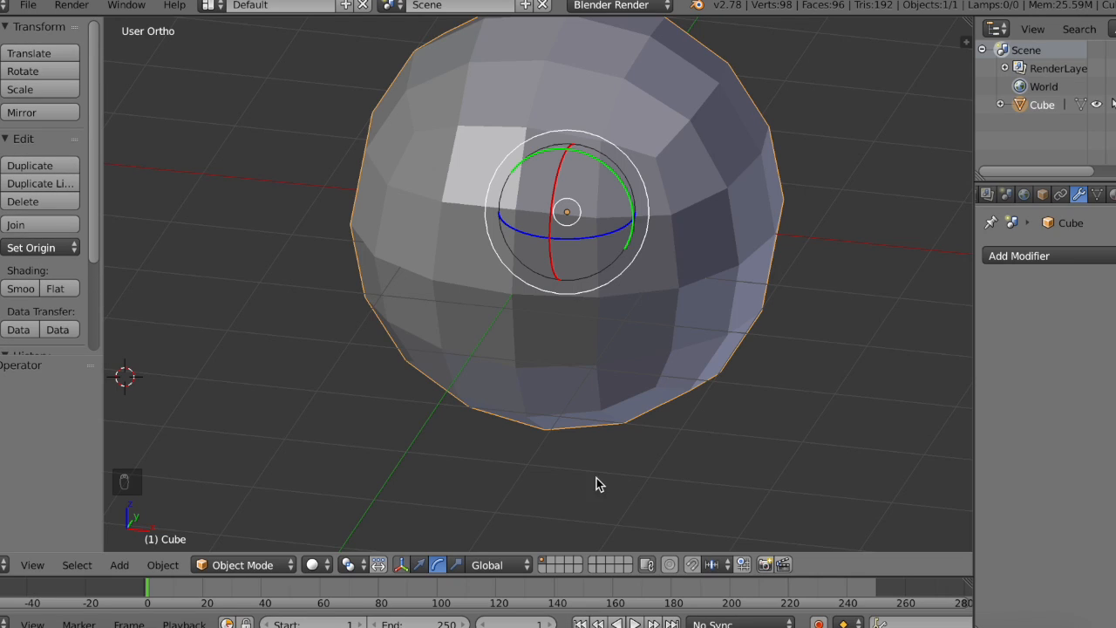
click(420, 564)
click(568, 219)
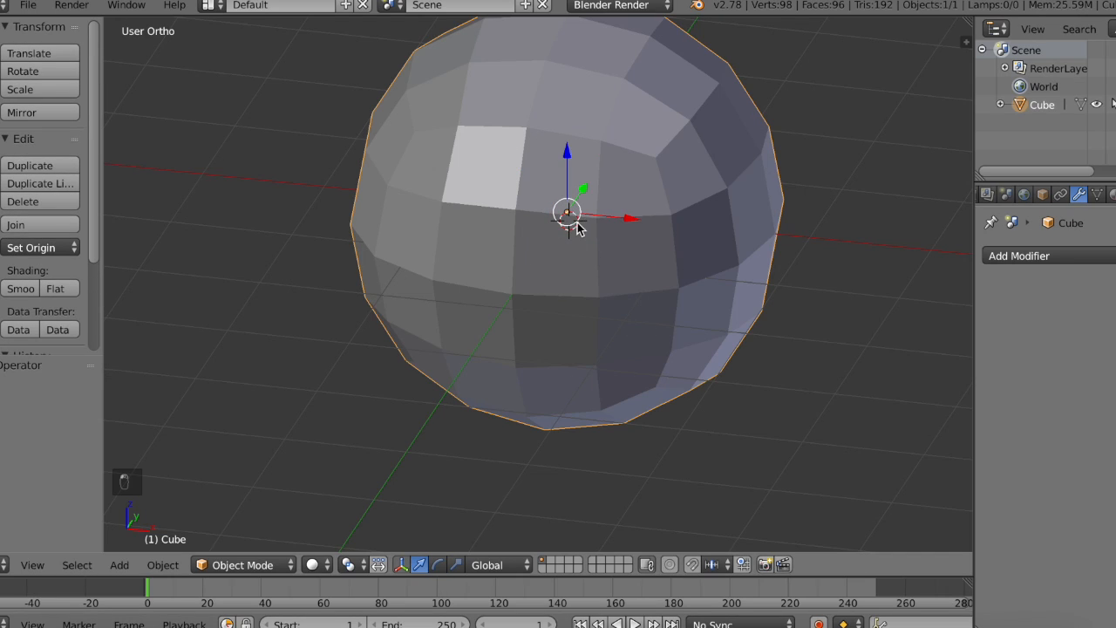
drag(572, 224, 526, 281)
drag(561, 220, 526, 245)
key(ctrl+z)
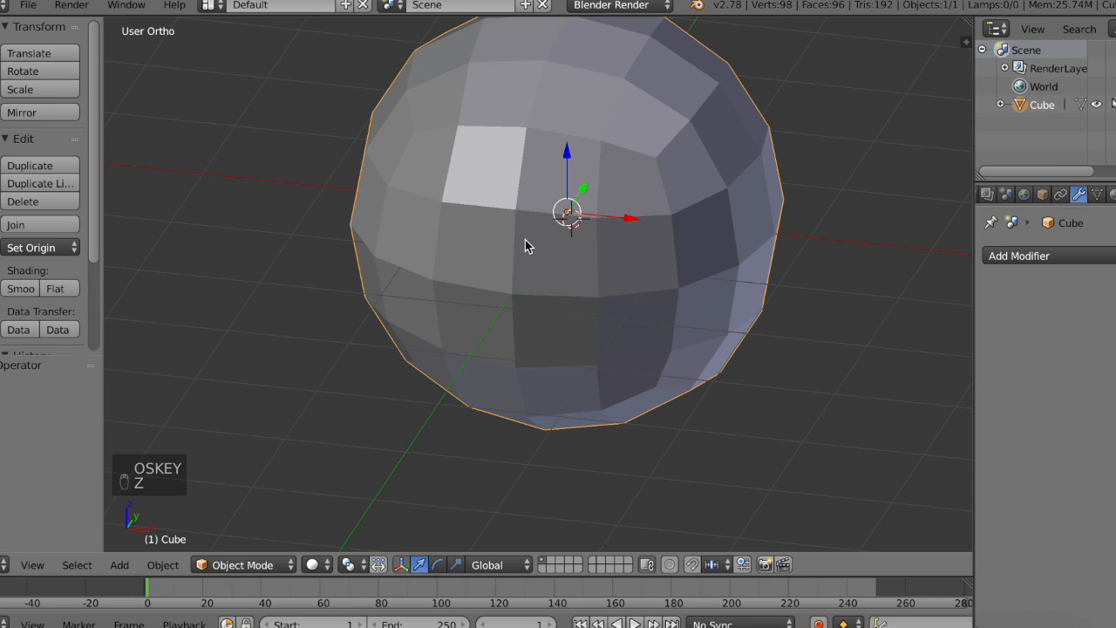
Step: Put the rounded cube into Edit Mode
scroll(751, 332, right, 10)
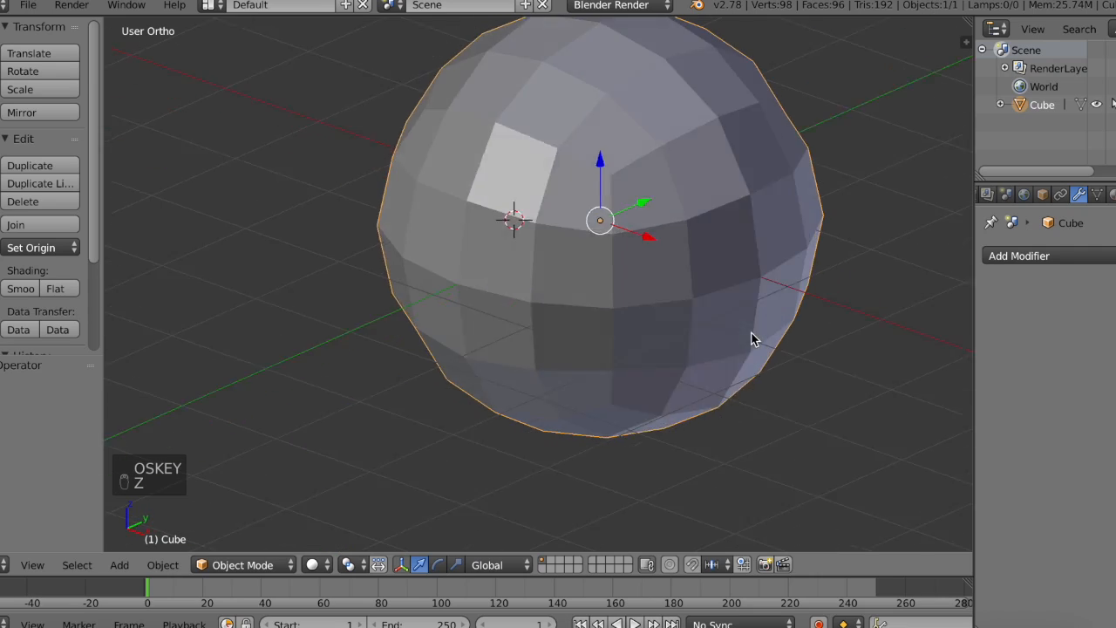
shift+scroll(750, 333, right, 5)
shift+scroll(751, 333, up, 3)
scroll(751, 332, left, 5)
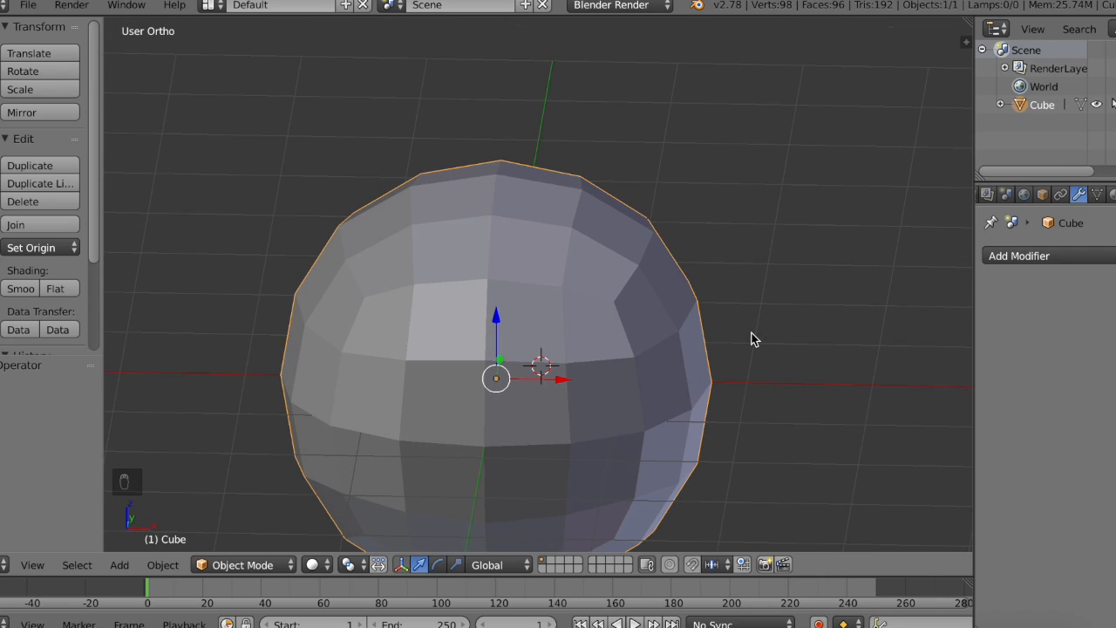
shift+scroll(758, 315, down, 3)
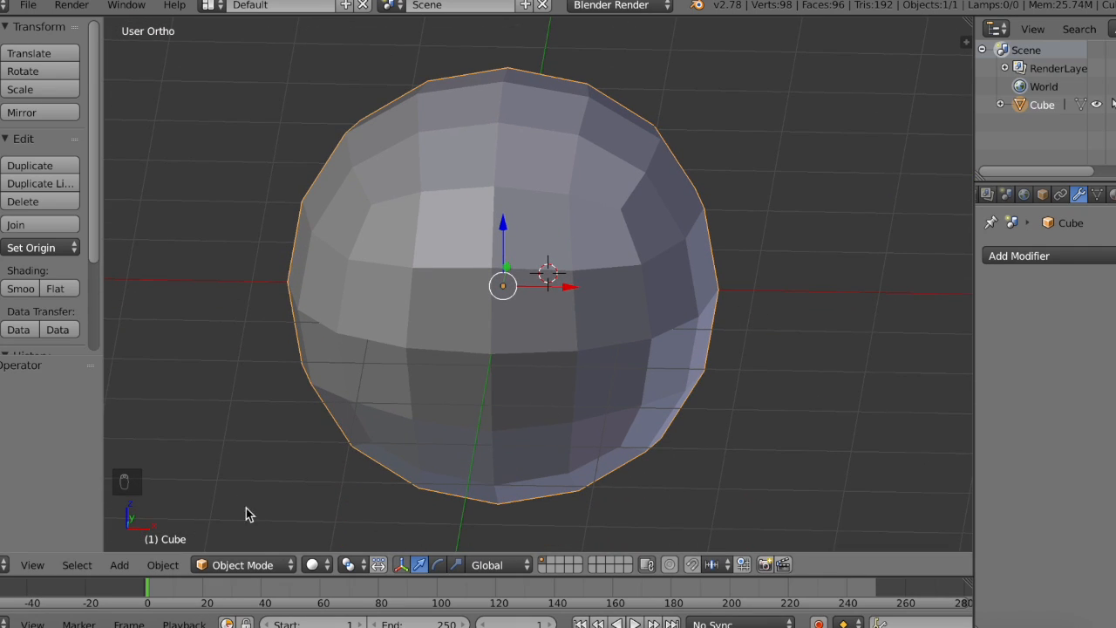
click(260, 567)
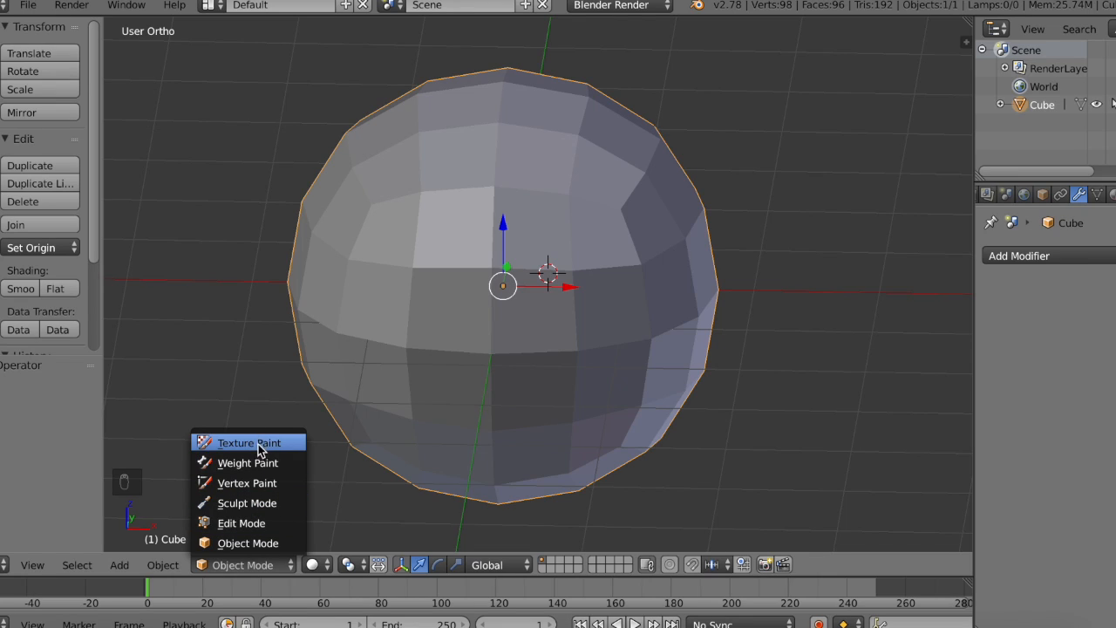
click(258, 527)
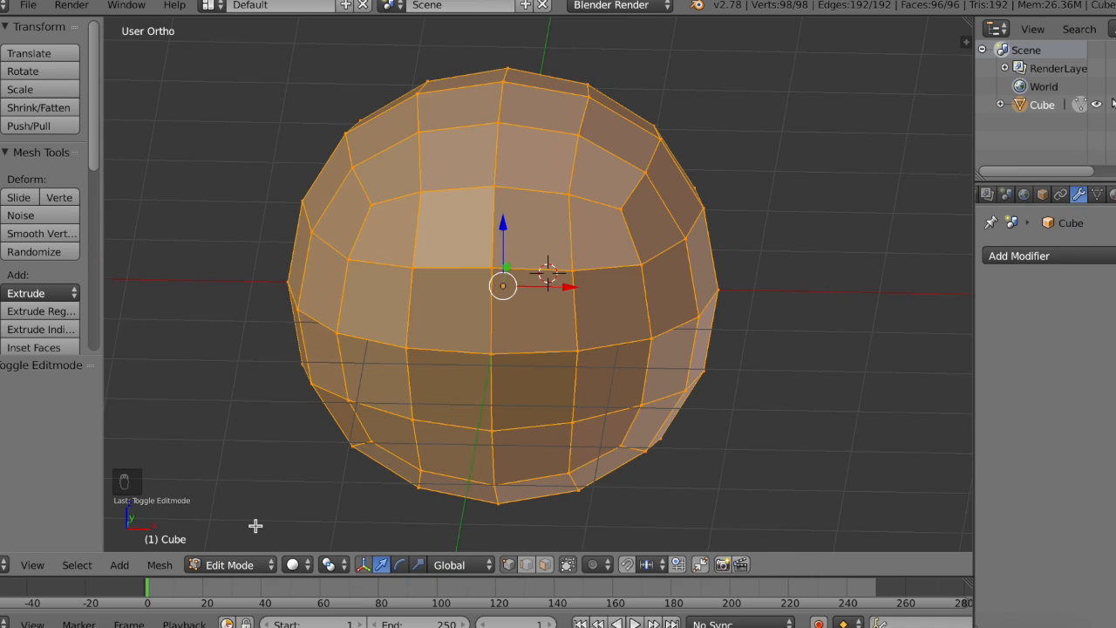
Step: Toggle repeatedly between Object Mode and Edit Mode, ending in Edit Mode
click(230, 565)
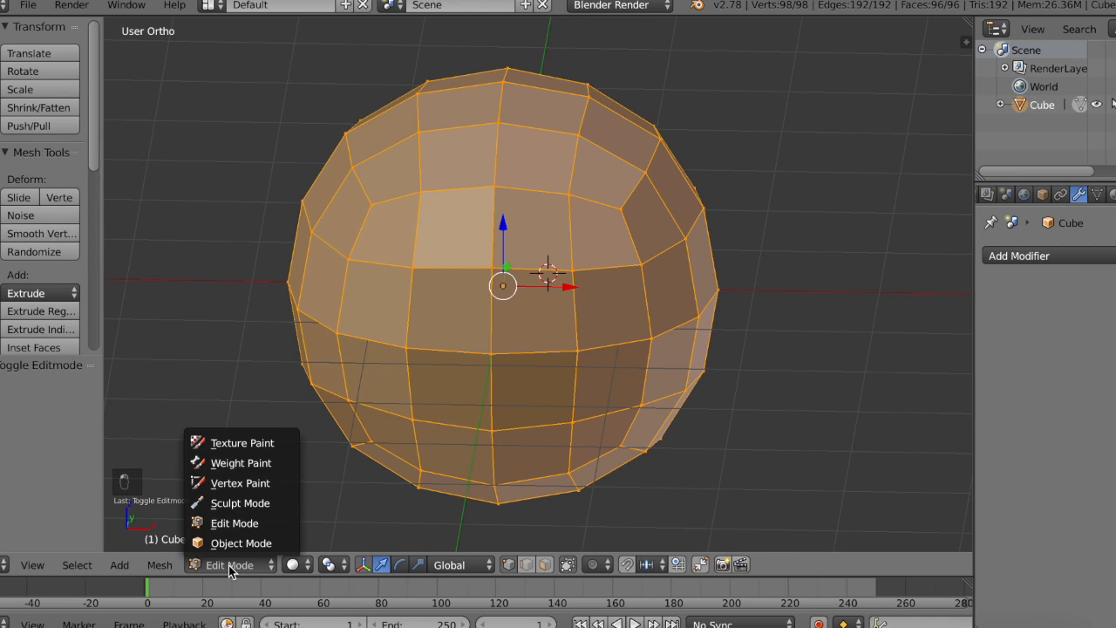
click(231, 541)
key(Tab)
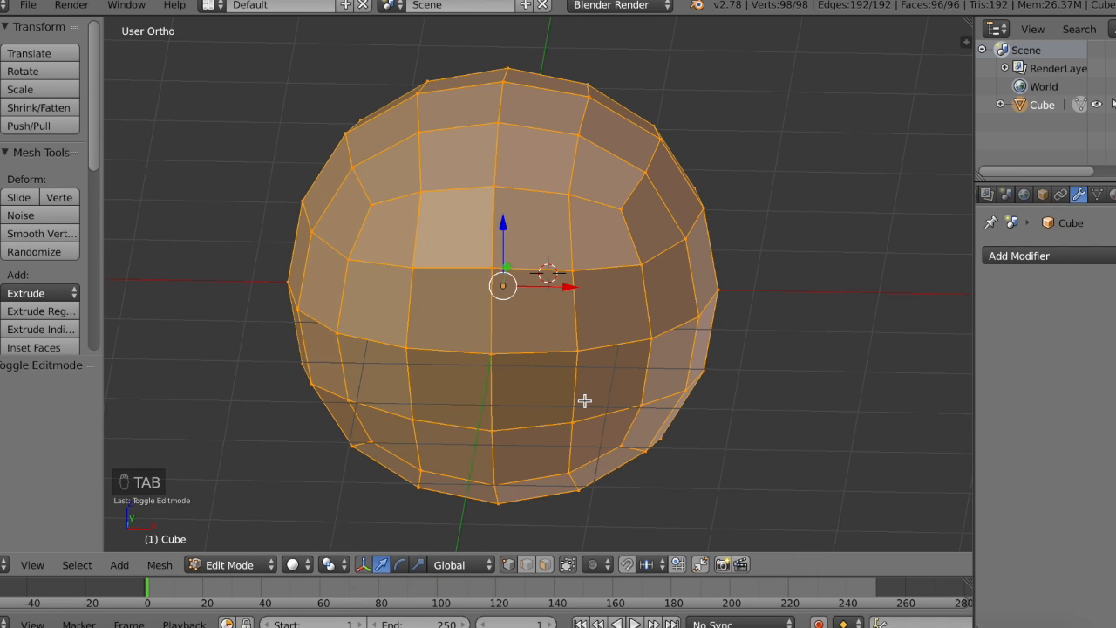
middle_drag(584, 400, 586, 399)
key(Tab)
key(Tab)
key(Tab)
key(Tab)
key(Tab)
key(Tab)
key(Tab)
key(Tab)
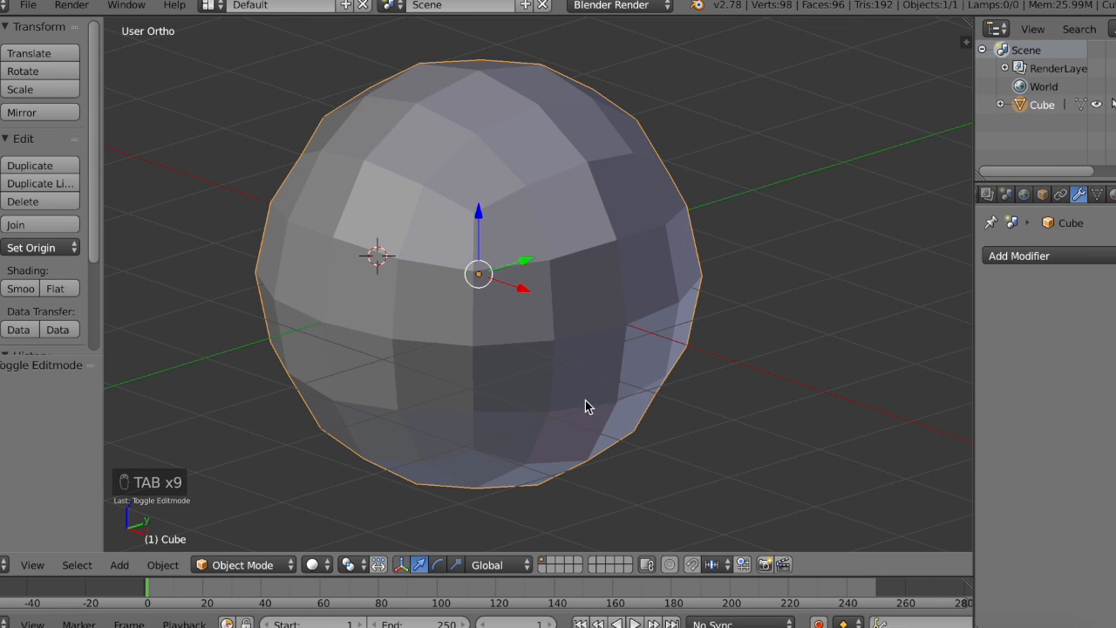
key(Tab)
Step: Deselect the whole mesh and switch the 3D view to the front view
middle_drag(491, 279, 556, 460)
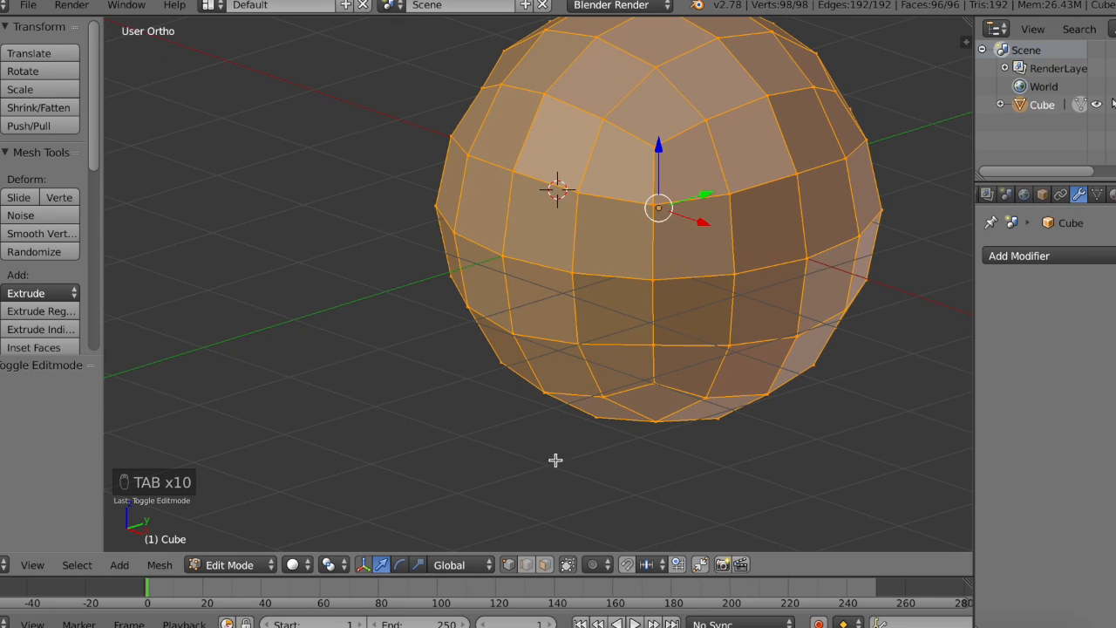
key(a)
middle_drag(654, 331, 261, 471)
click(47, 565)
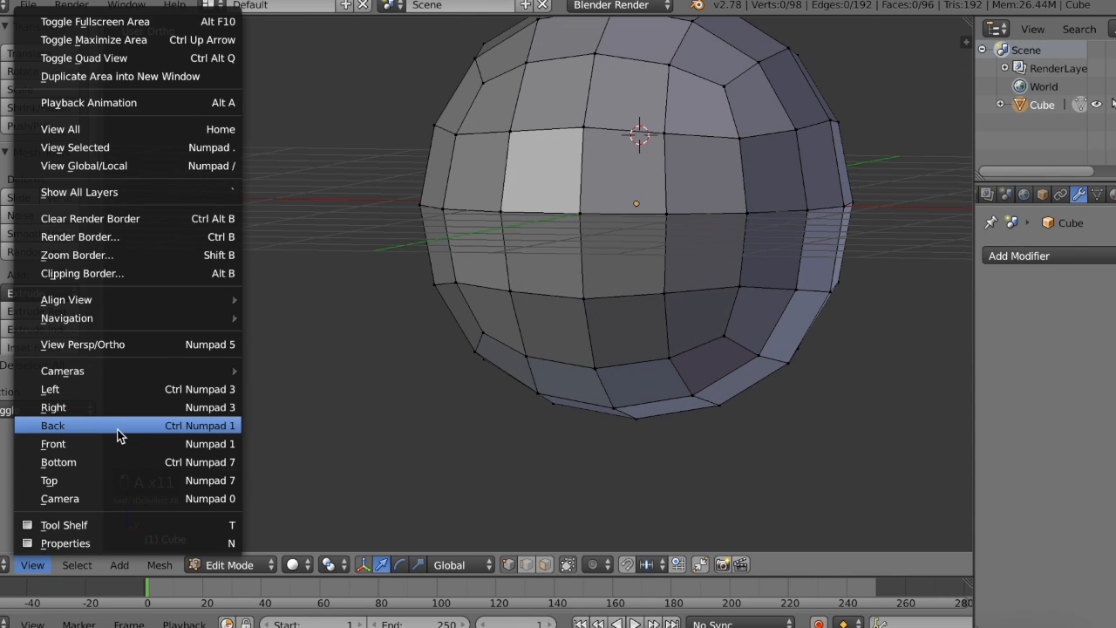
click(116, 446)
shift+scroll(457, 369, up, 3)
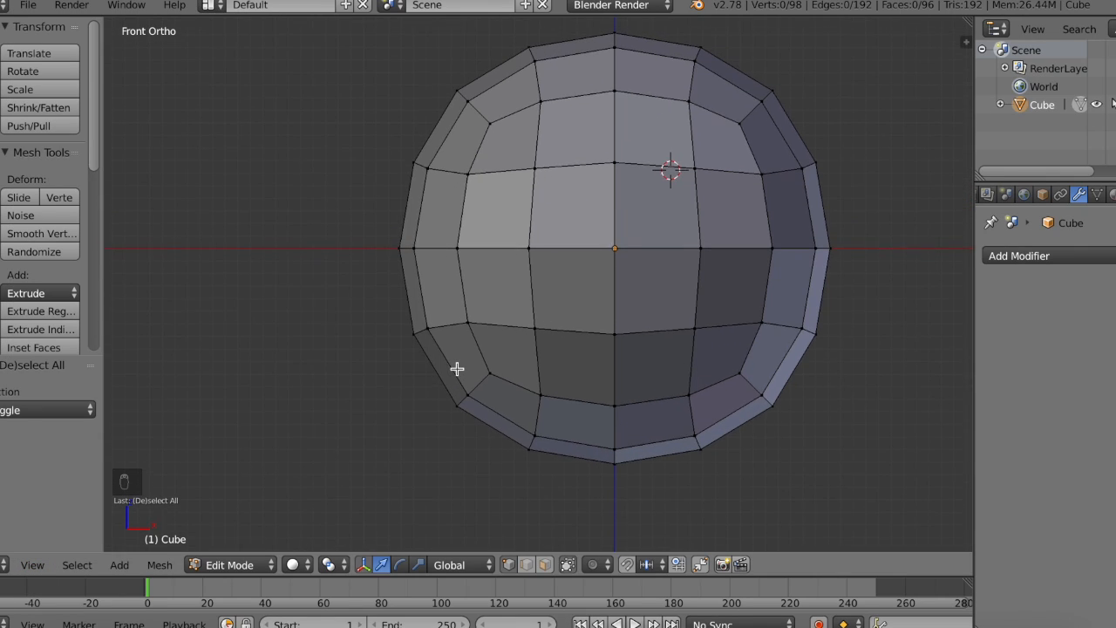
Step: Select a single vertex on the front side of the mesh and clear the selection again
shift+scroll(457, 369, right, 8)
scroll(457, 369, right, 6)
shift+scroll(457, 369, up, 2)
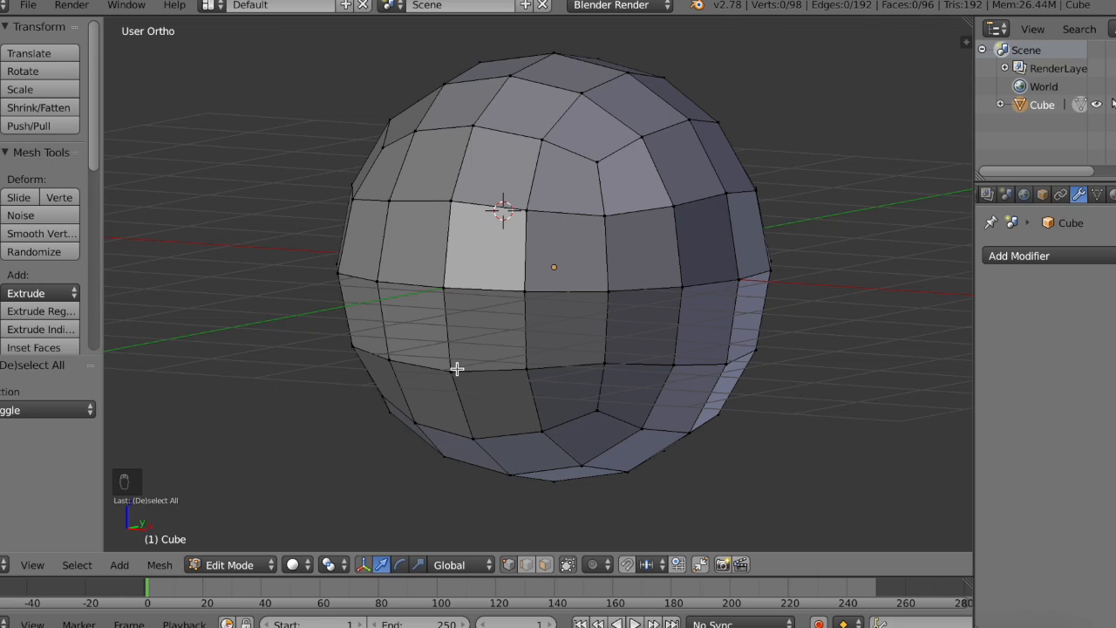
scroll(457, 369, up, 3)
scroll(457, 368, left, 4)
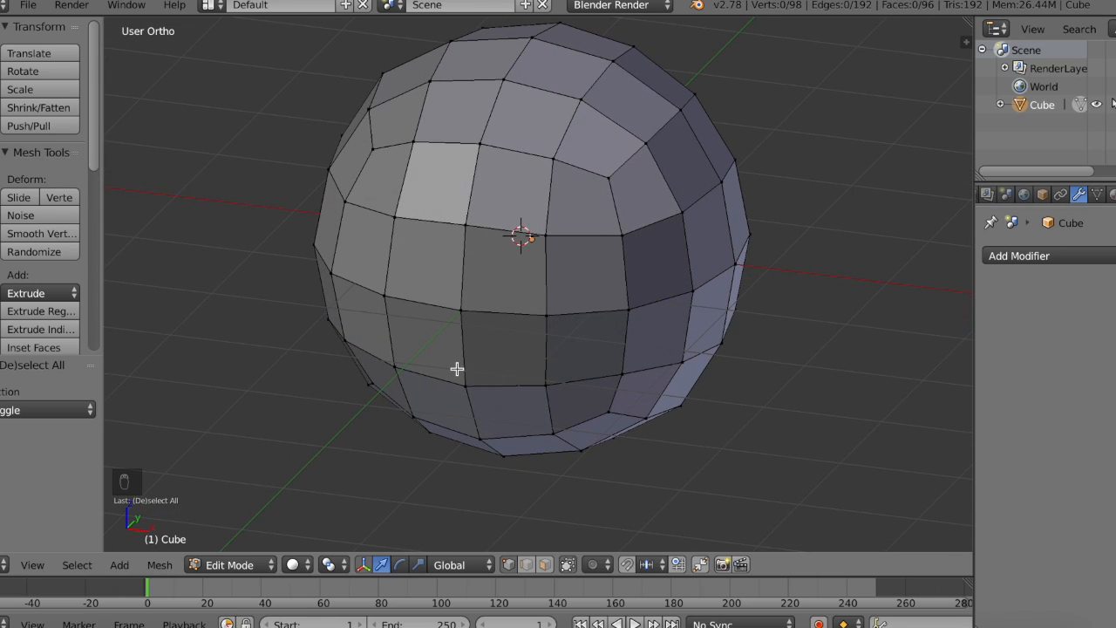
right_click(562, 212)
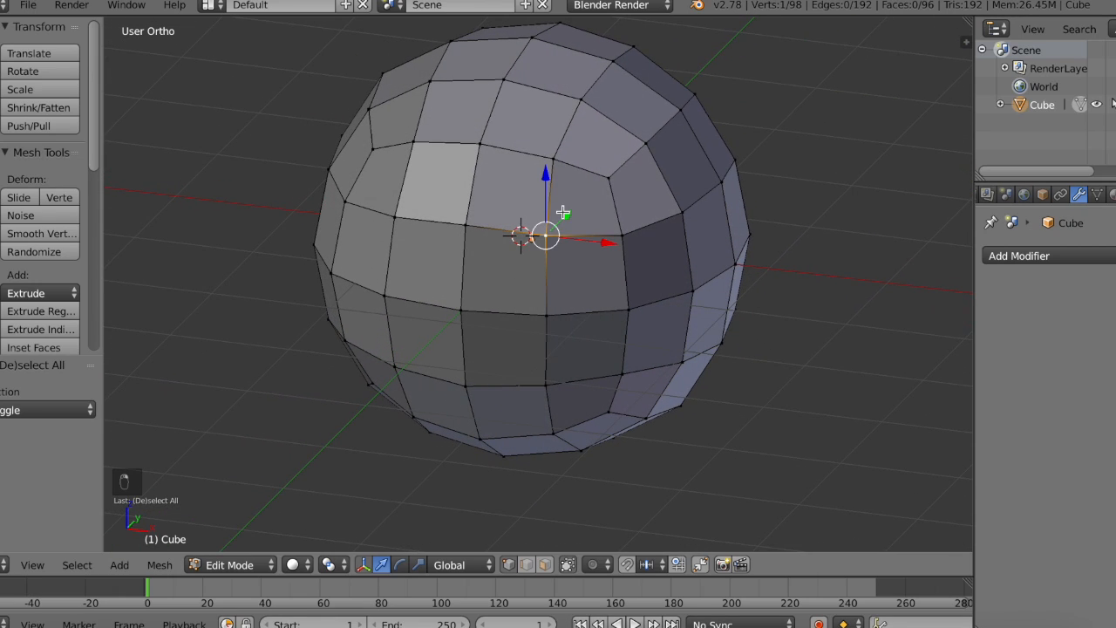
key(a)
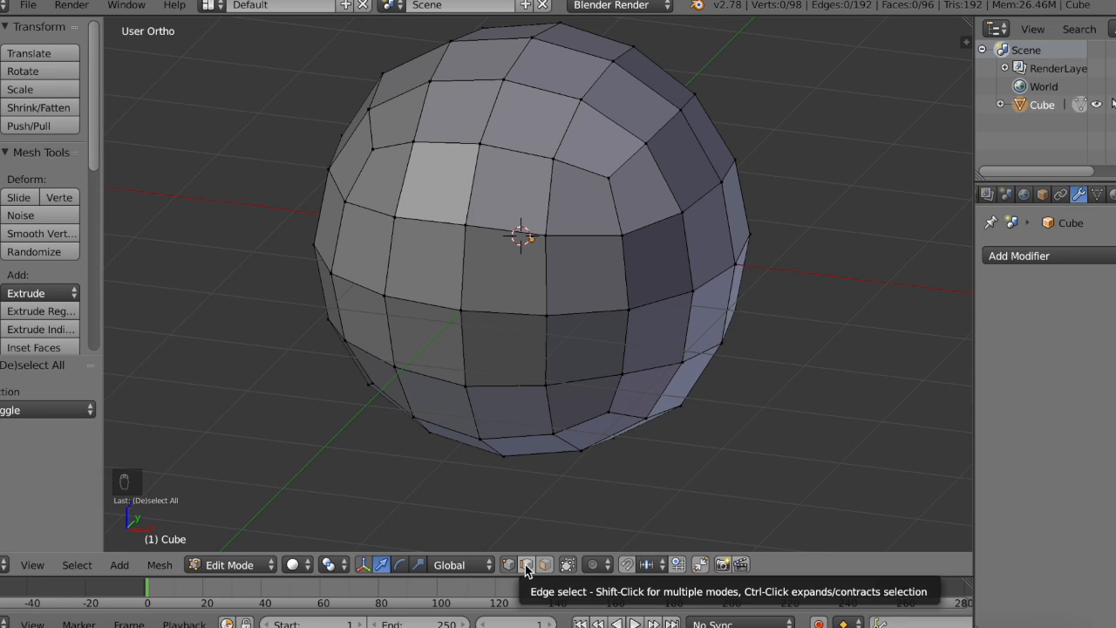
Step: Switch to edge selection mode and select a single edge on the mesh
click(526, 565)
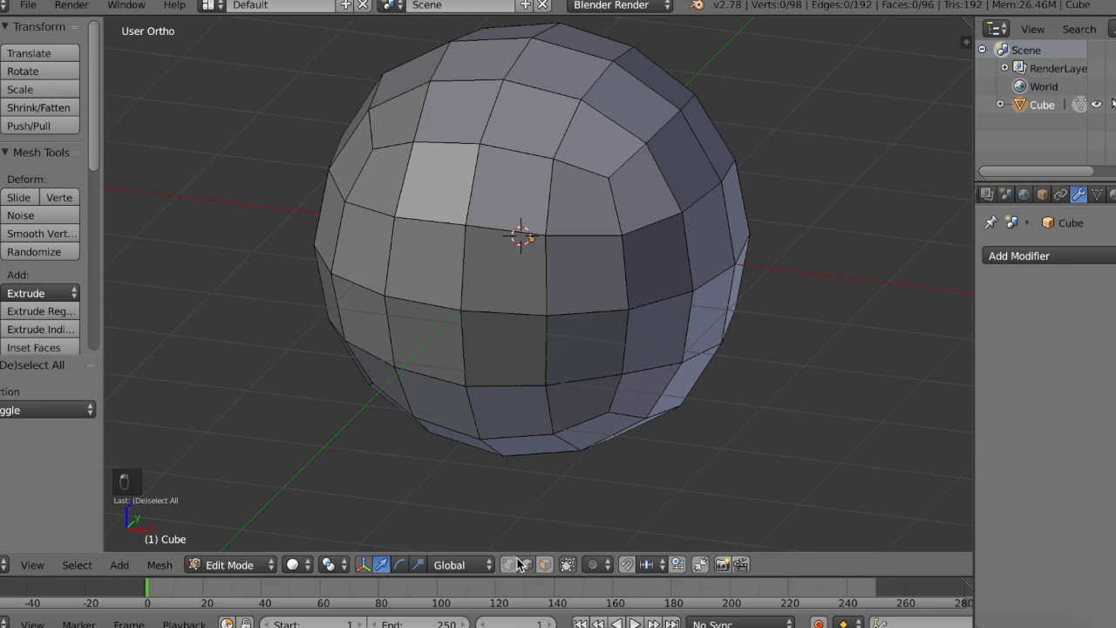
right_click(544, 260)
middle_drag(545, 259, 492, 230)
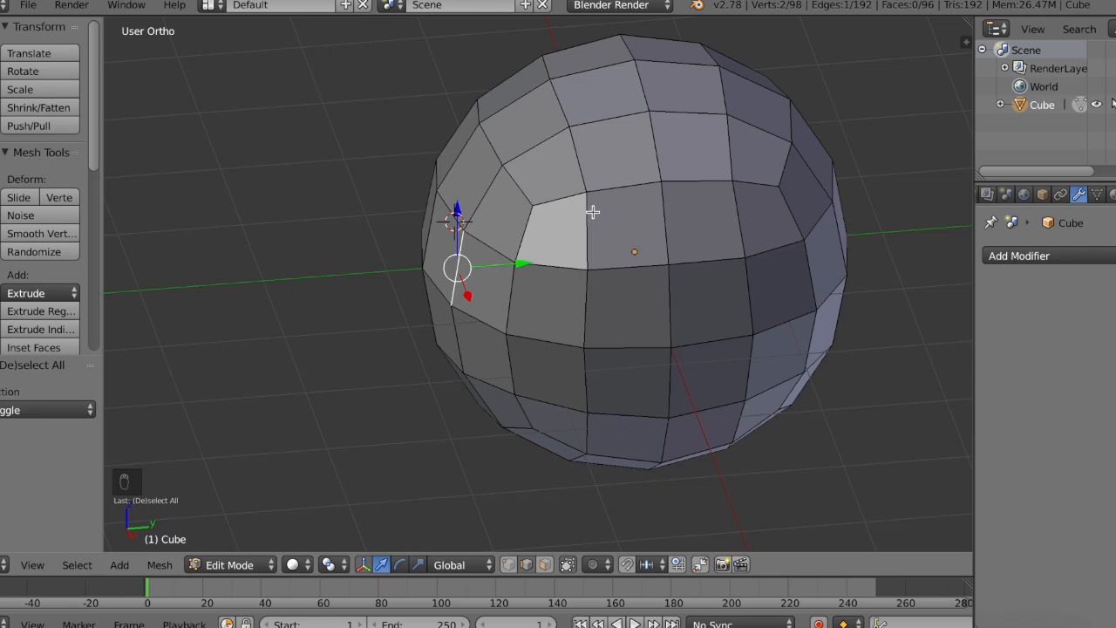
Step: Switch to face selection mode, examine the faces up close, and return to vertex selection mode
click(545, 565)
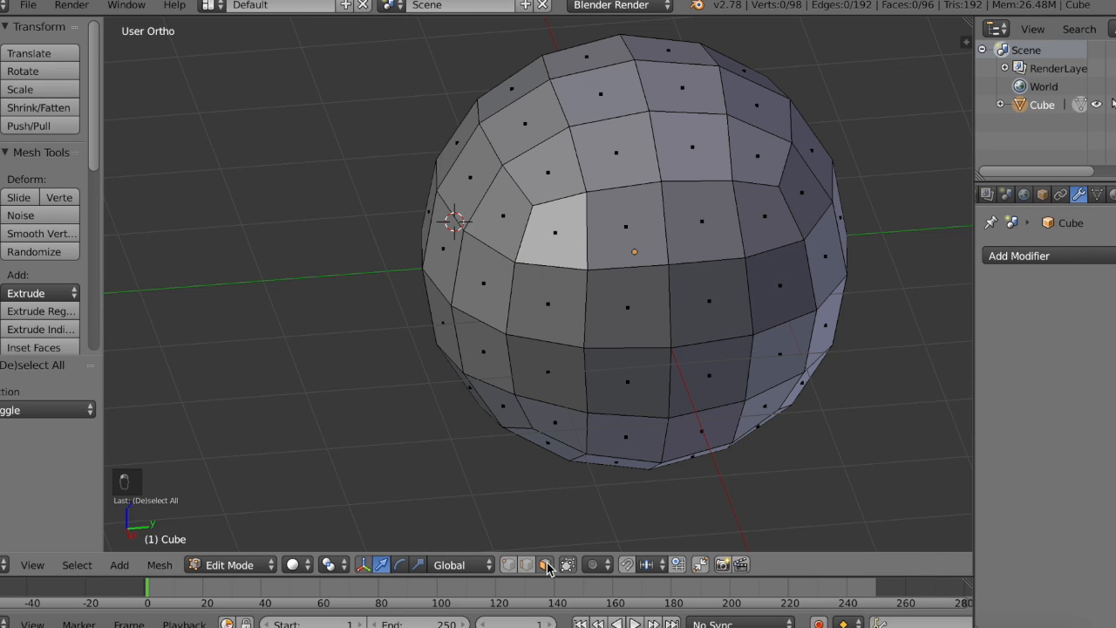
middle_drag(731, 237, 568, 184)
scroll(568, 184, up, 3)
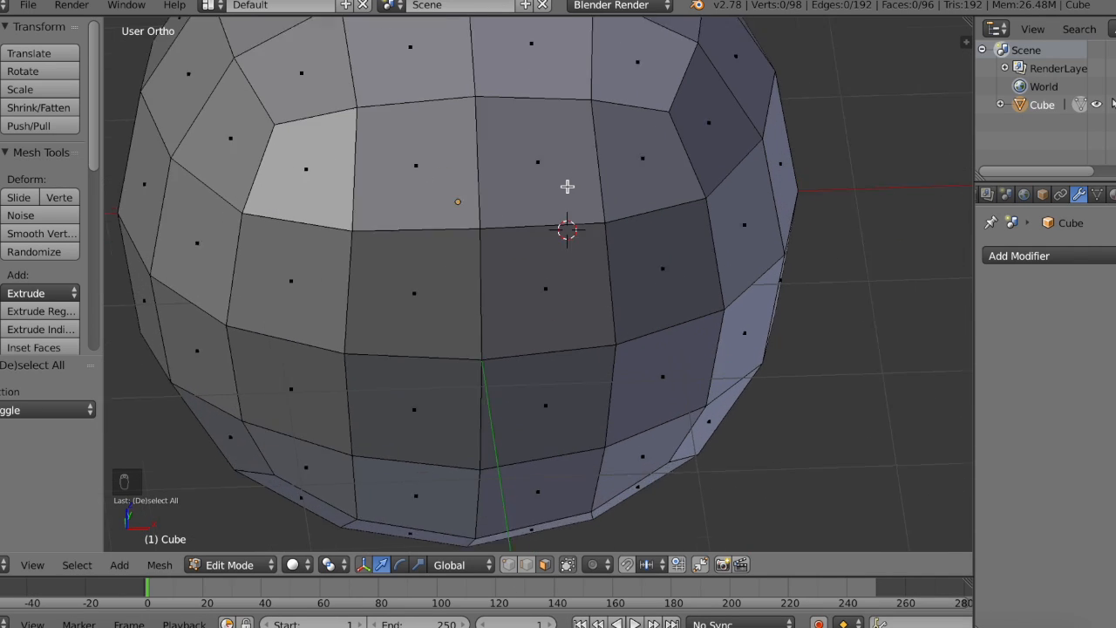
shift+scroll(568, 185, up, 4)
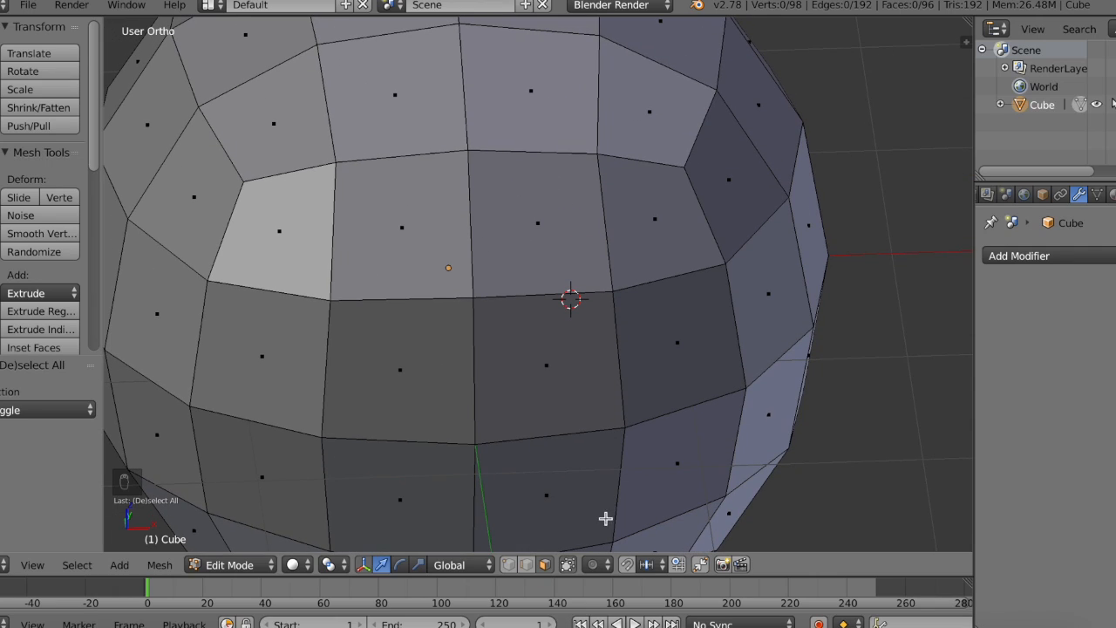
click(511, 565)
middle_drag(558, 406, 559, 408)
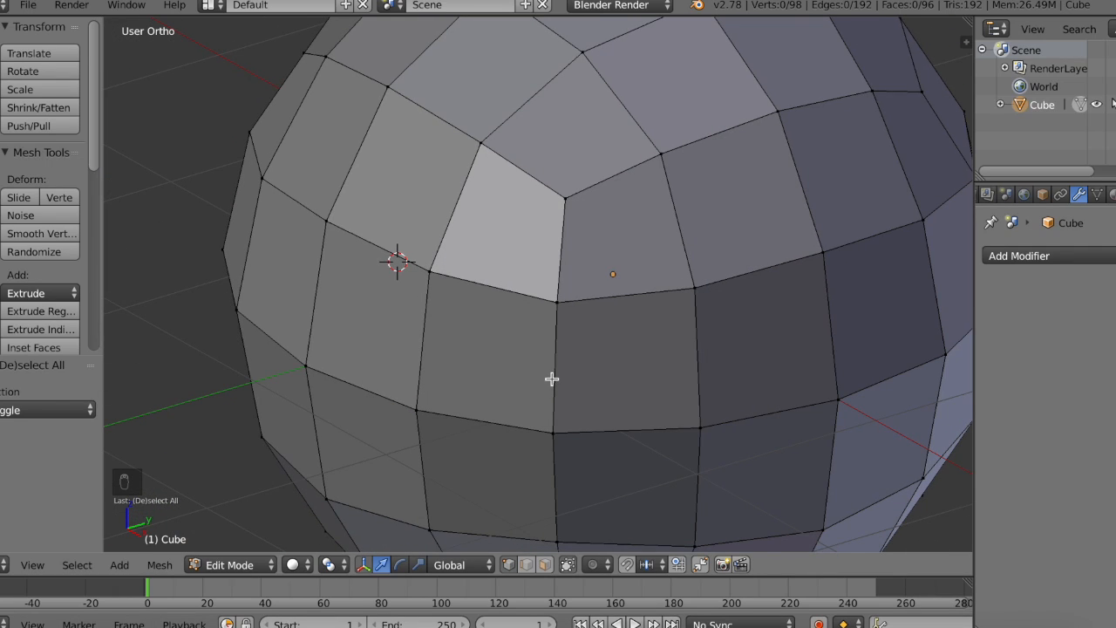
Step: In vertex selection mode and the front view, circle-select the two rows of faces just below the sphere's middle
scroll(552, 379, down, 4)
middle_drag(552, 379, 545, 421)
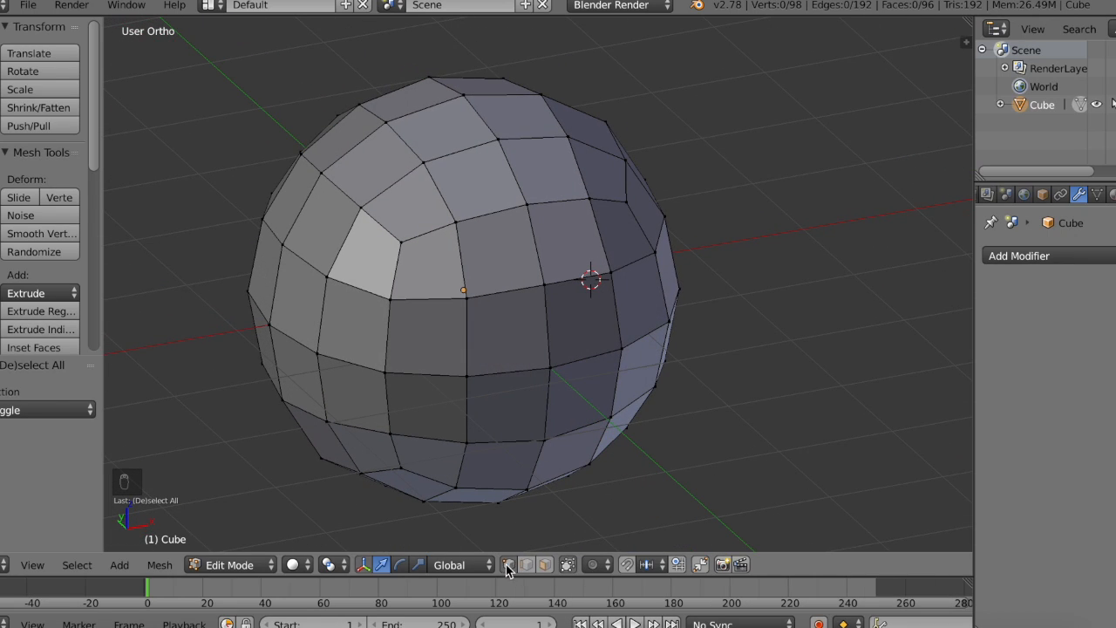
click(551, 565)
click(508, 565)
click(92, 432)
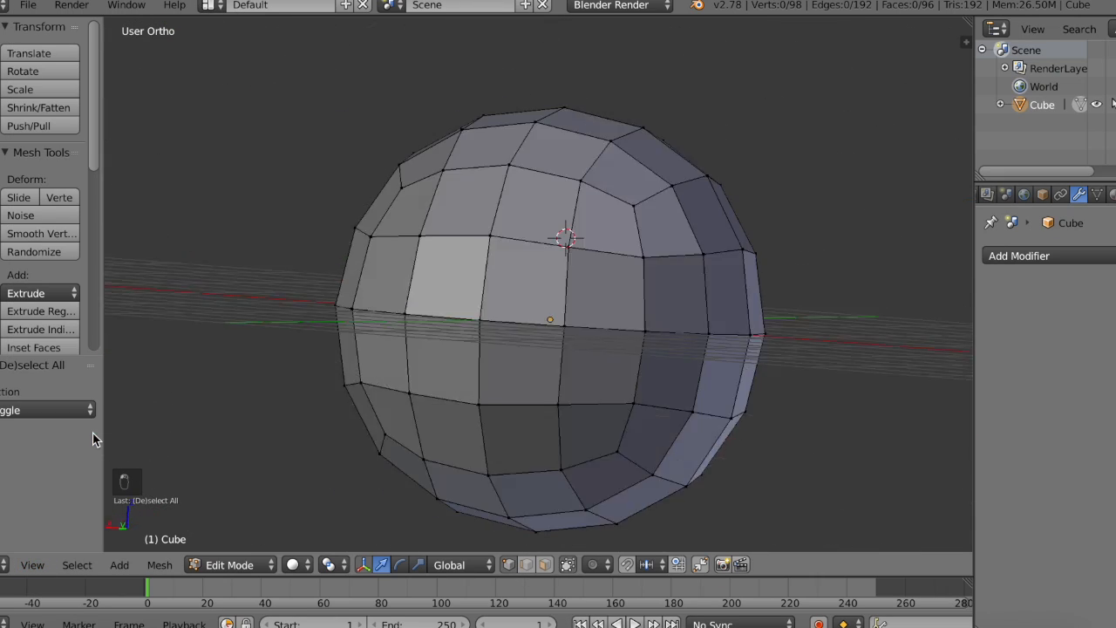
click(32, 565)
click(86, 447)
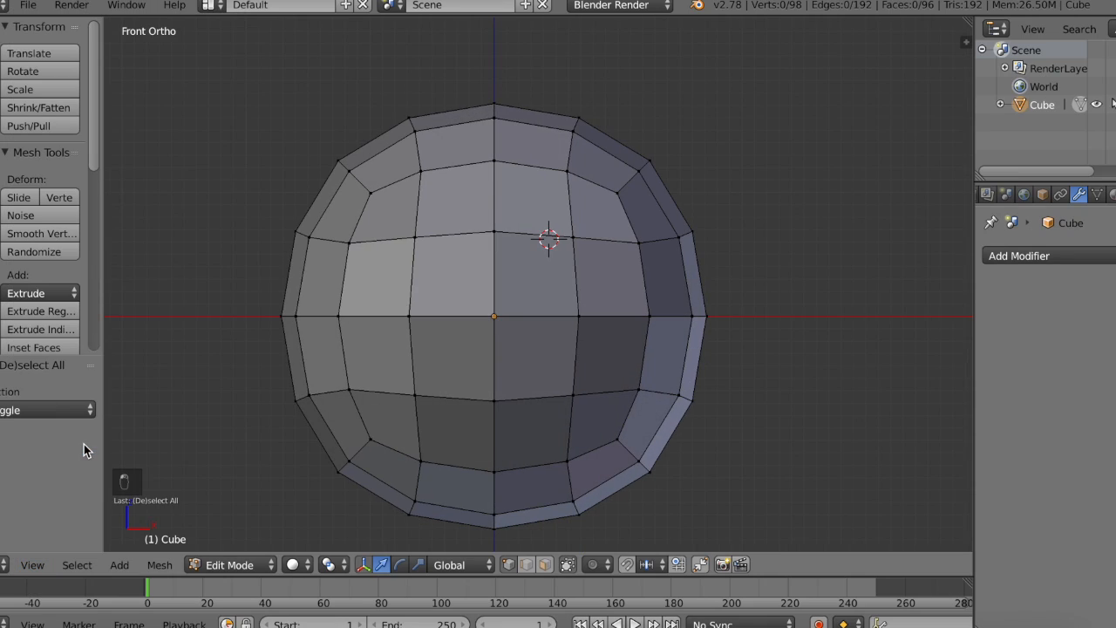
key(c)
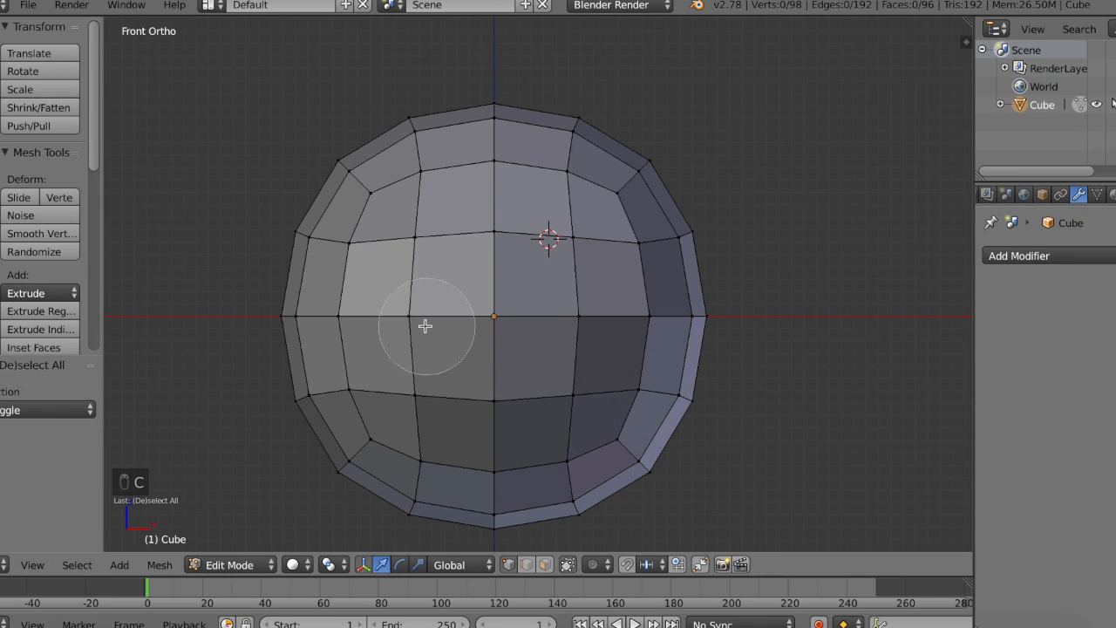
mouse_move(370, 338)
mouse_down()
mouse_move(617, 314)
mouse_move(571, 427)
mouse_move(426, 444)
mouse_move(367, 399)
mouse_up()
Step: Switch to the right view and move the selected faces down about 0.044 along the Z axis
click(35, 565)
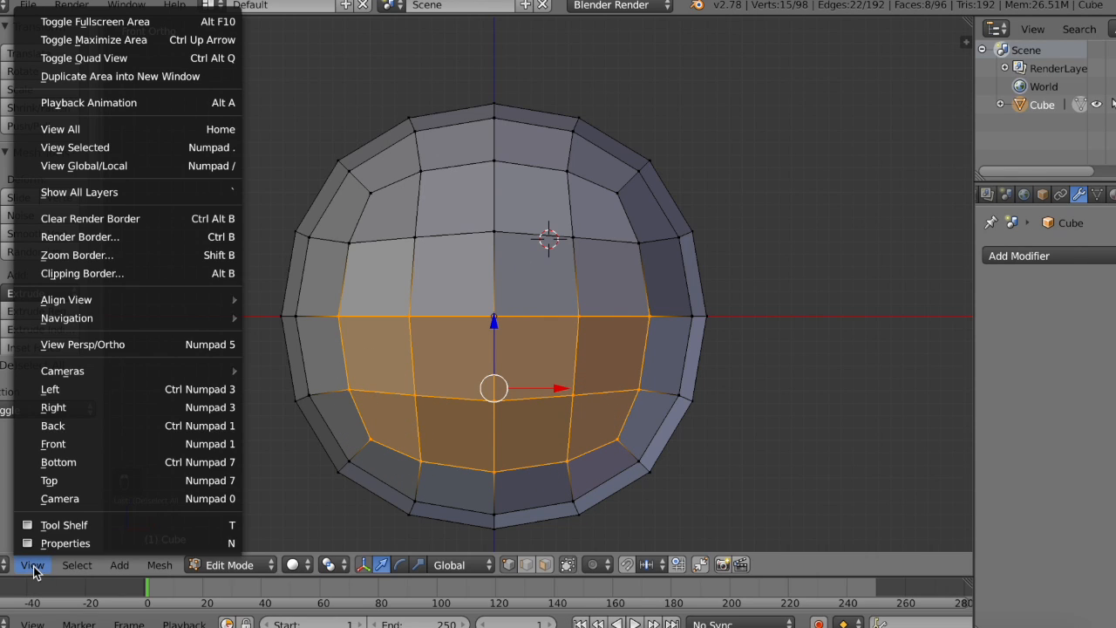
click(92, 413)
drag(524, 387, 512, 392)
drag(453, 337, 476, 334)
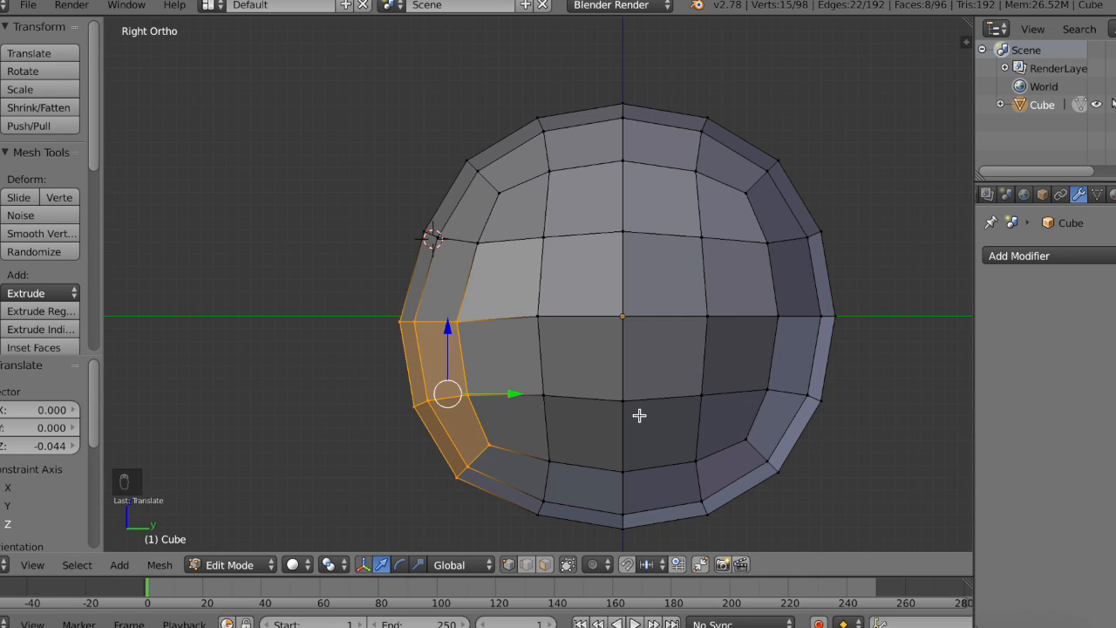
Step: Extrude the selected faces and pull them far out along the negative Y axis to form a snout
key(e)
click(514, 358)
drag(517, 395, 341, 379)
ctrl+scroll(341, 379, left, 8)
shift+scroll(340, 377, left, 1)
drag(637, 398, 593, 394)
Step: Switch to the front view and scale the snout's end faces down to about 0.8
click(31, 567)
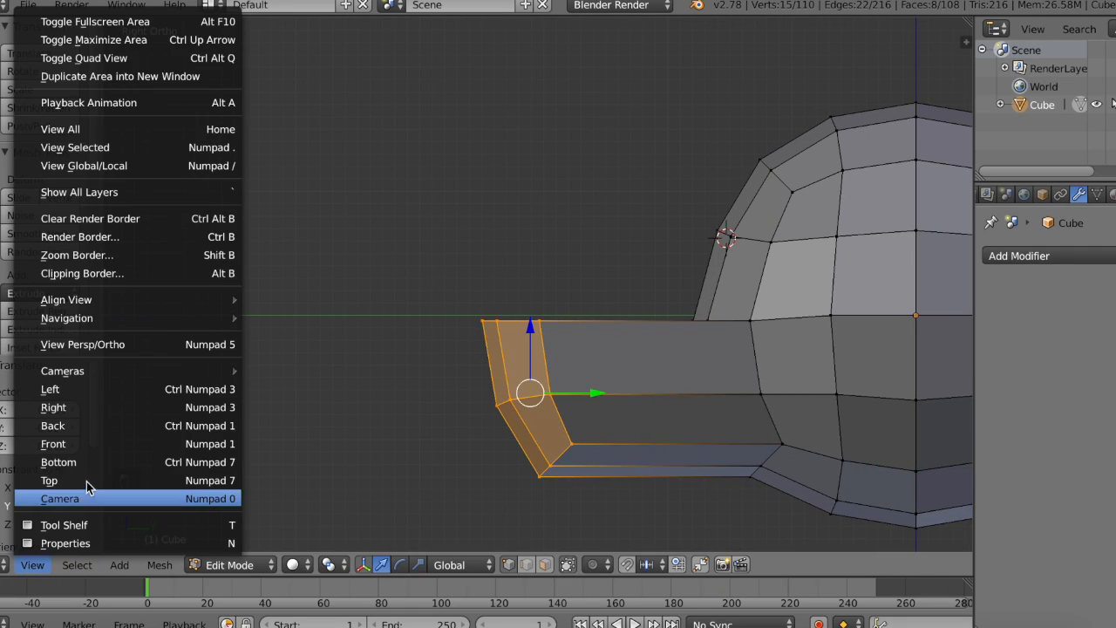
click(100, 444)
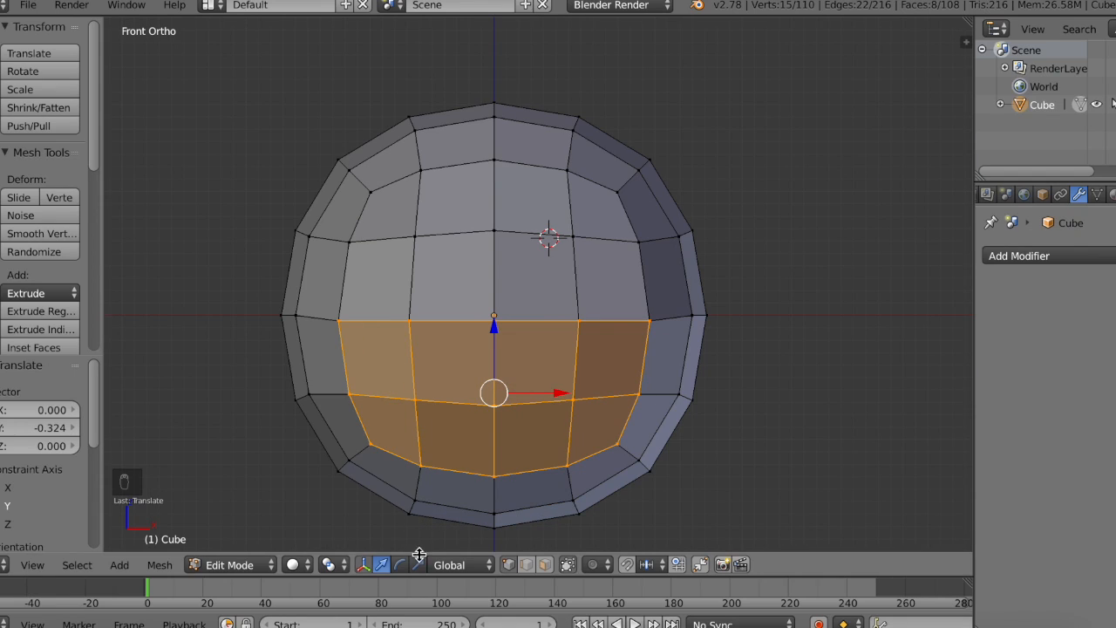
key(s)
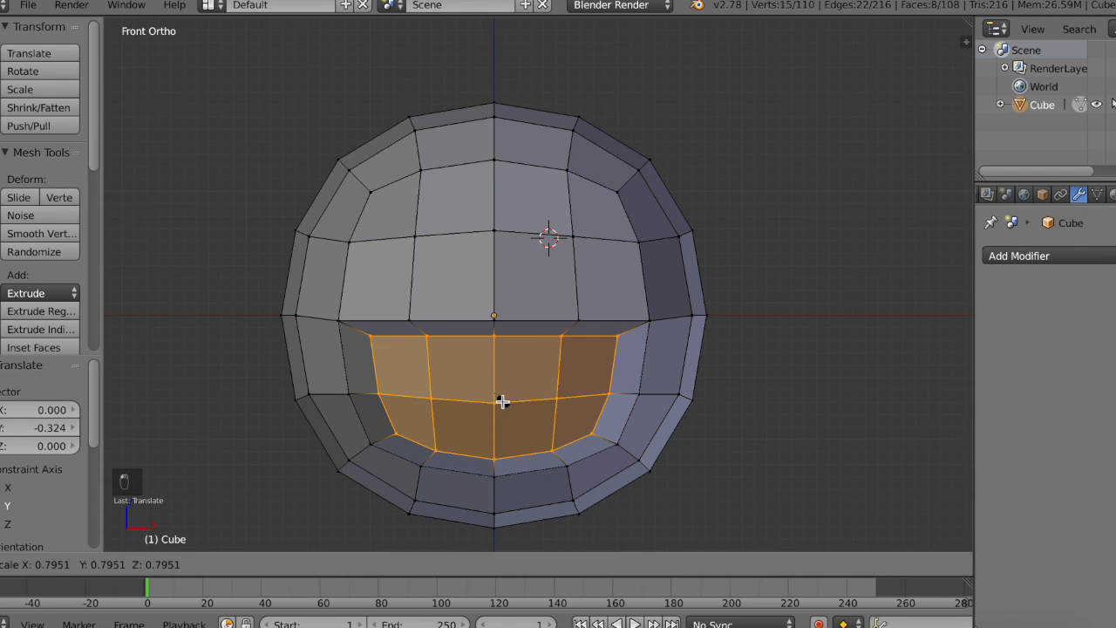
click(503, 400)
Step: Clear the selection and circle-select the five vertices along the lower crease where the snout meets the sphere
click(33, 565)
click(65, 480)
shift+middle_drag(532, 303, 532, 303)
middle_drag(532, 303, 531, 307)
key(a)
middle_drag(590, 424, 598, 423)
key(c)
click(463, 417)
right_click(518, 430)
middle_drag(517, 430, 518, 428)
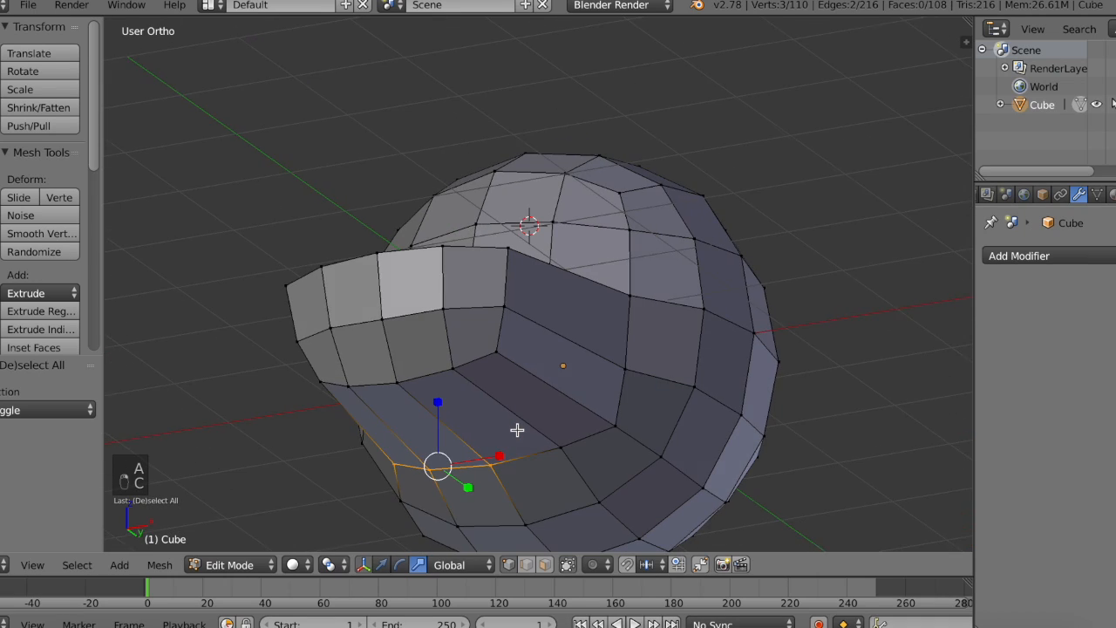
key(c)
drag(558, 436, 598, 429)
right_click(593, 431)
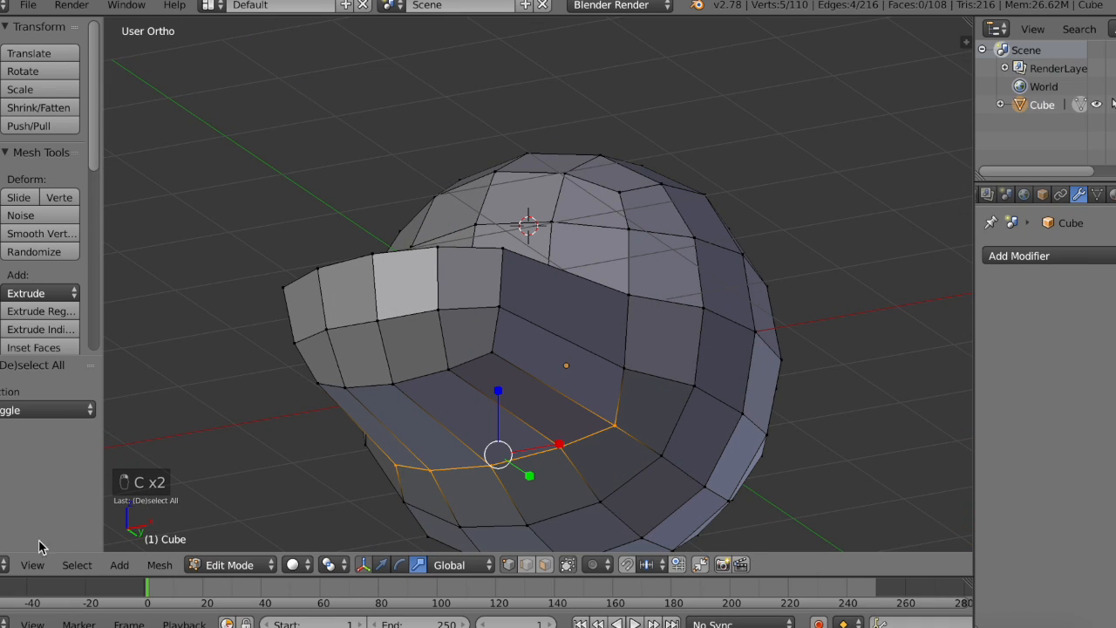
Step: In the front view, move the selected lower crease vertices slightly down along the Z axis
click(33, 564)
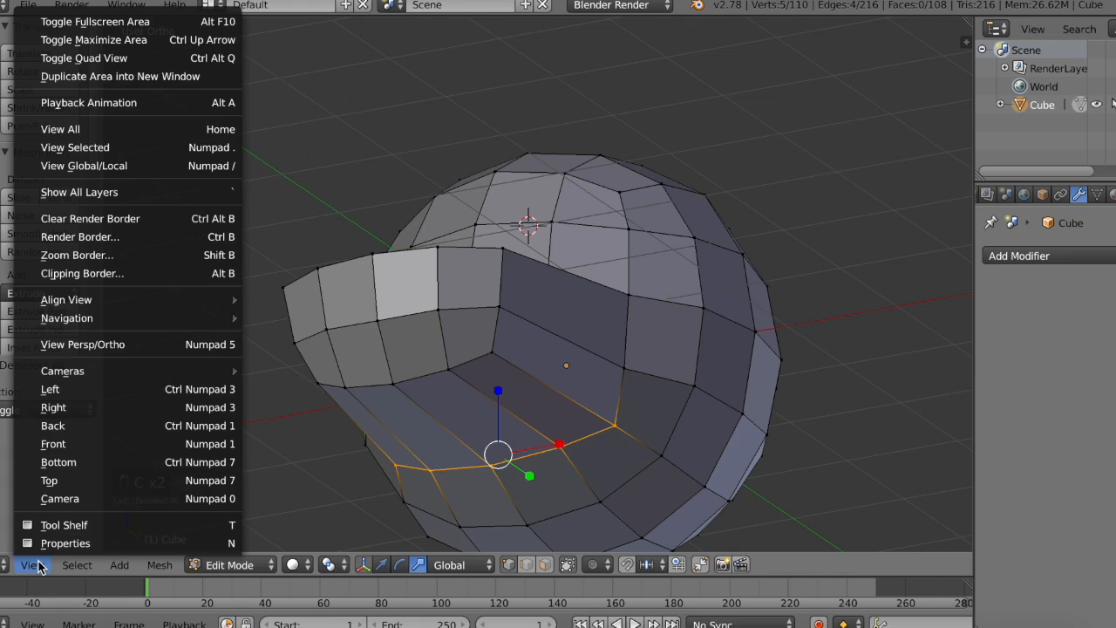
click(109, 443)
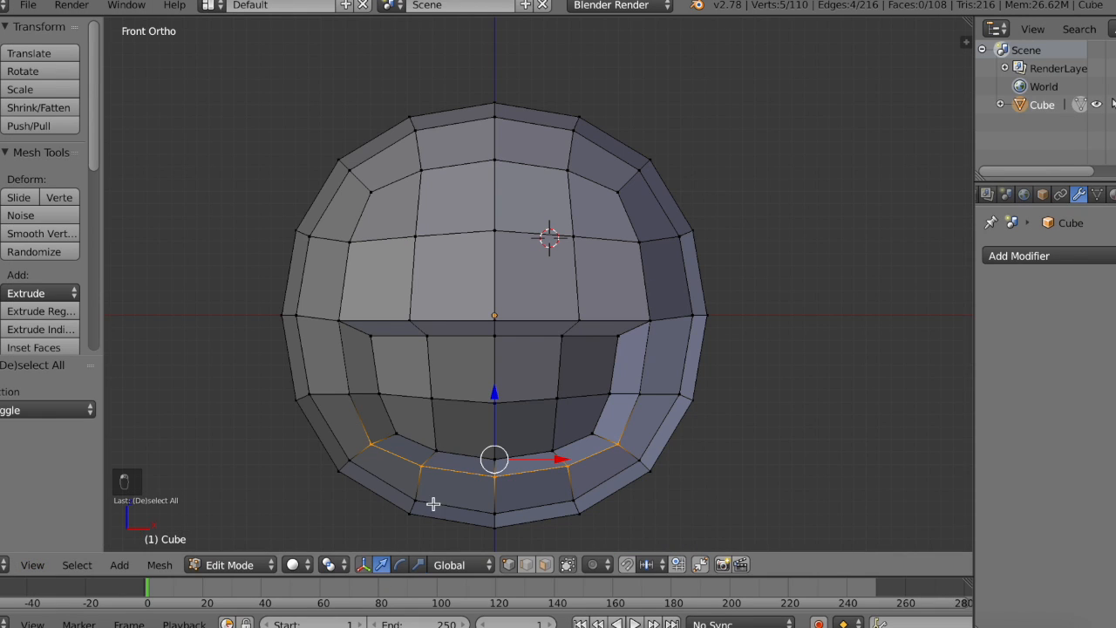
drag(490, 402, 490, 412)
middle_drag(490, 412, 517, 346)
Step: Raise the middle vertex of the upper crease between snout and sphere about 0.089 along the Z axis
key(Tab)
key(Tab)
right_click(517, 345)
drag(491, 304, 490, 300)
Step: Scale the two upper corner vertices of the snout's end inward along X, lower them slightly, and deselect everything
key(KP_1)
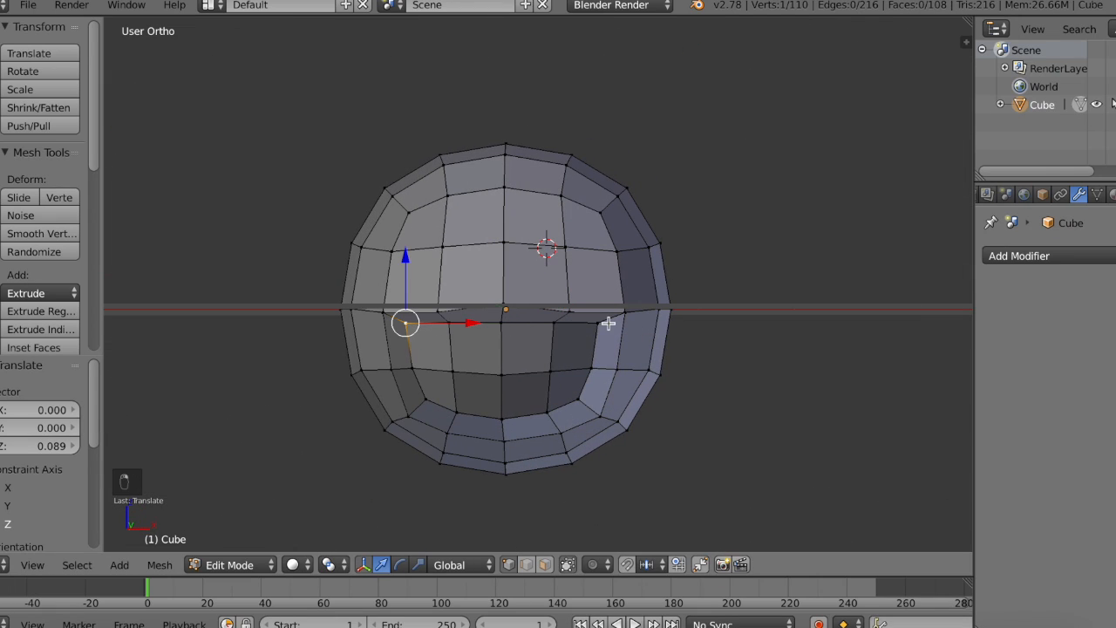
click(417, 564)
drag(573, 327, 560, 325)
drag(501, 253, 505, 273)
click(501, 264)
click(386, 563)
middle_drag(504, 273, 412, 337)
key(a)
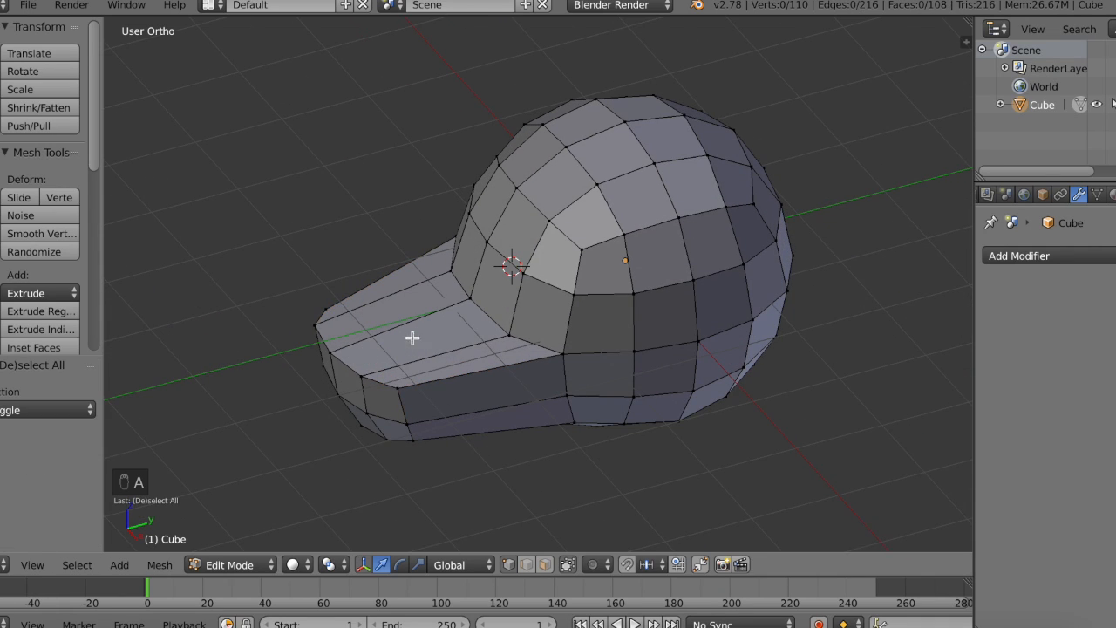
Step: Circle-select all the faces at the snout's end
key(a)
right_click(646, 300)
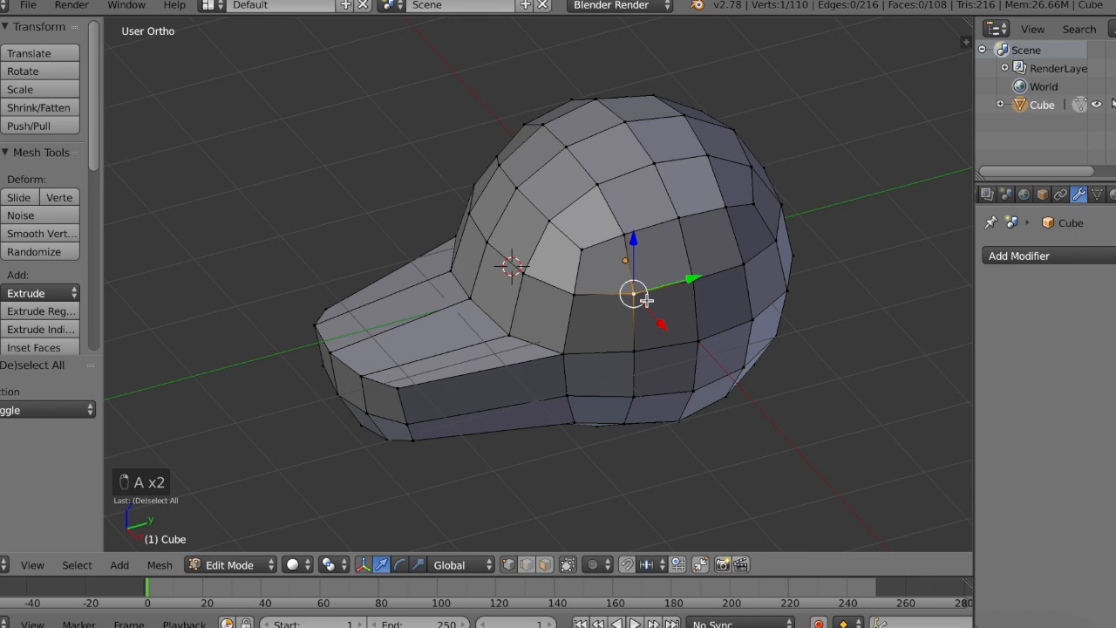
middle_drag(647, 300, 467, 415)
key(c)
drag(439, 406, 338, 376)
right_click(339, 376)
Step: In the right view, extrude the snout's end faces forward about 0.69 along negative Y and 0.038 up
click(32, 564)
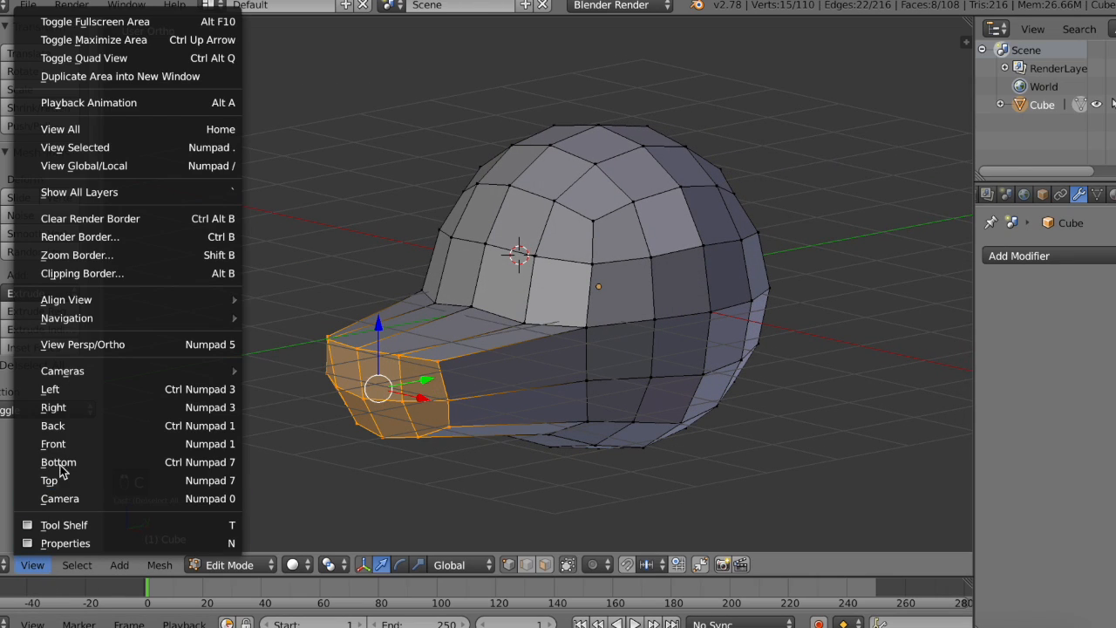
click(107, 408)
key(e)
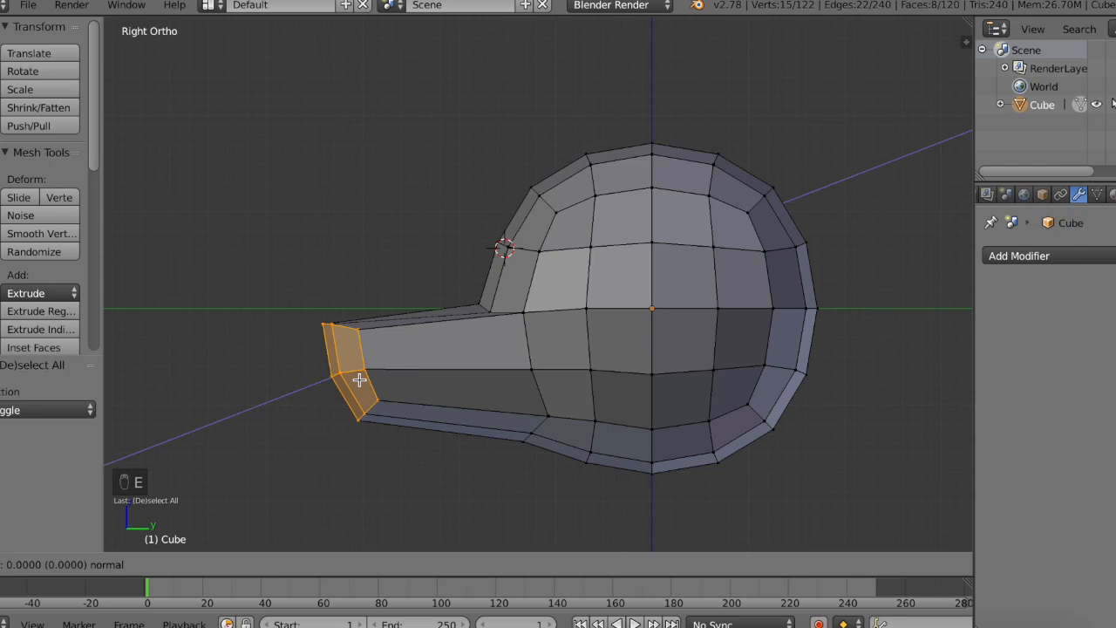
click(357, 381)
key(e)
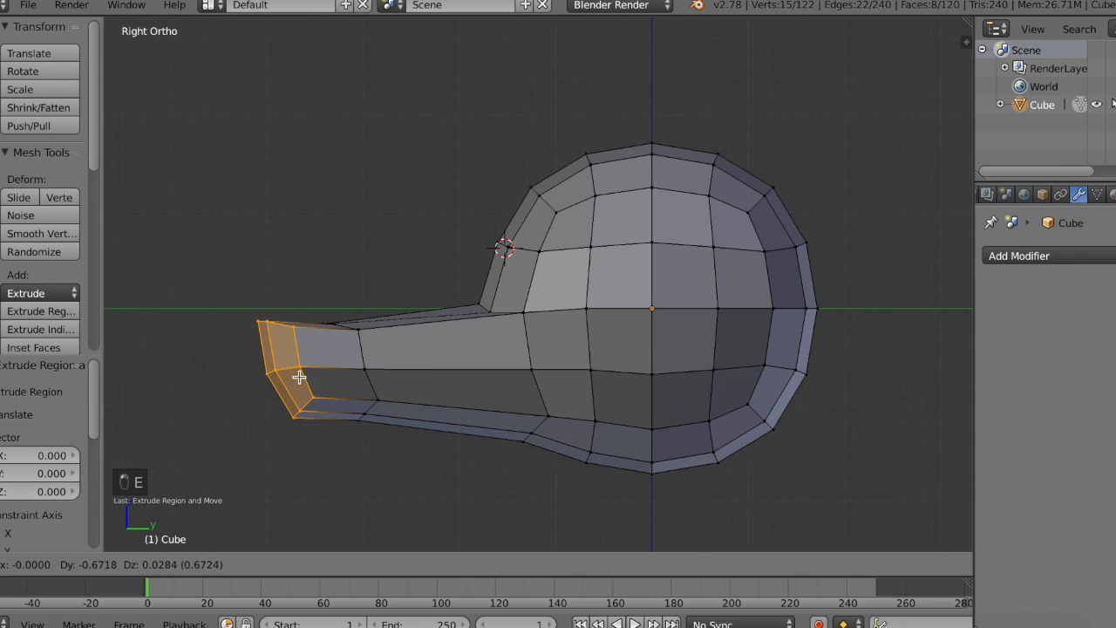
click(287, 376)
Step: Scale the extruded end faces down vertically and move them up about 0.104 along the Z axis
key(s)
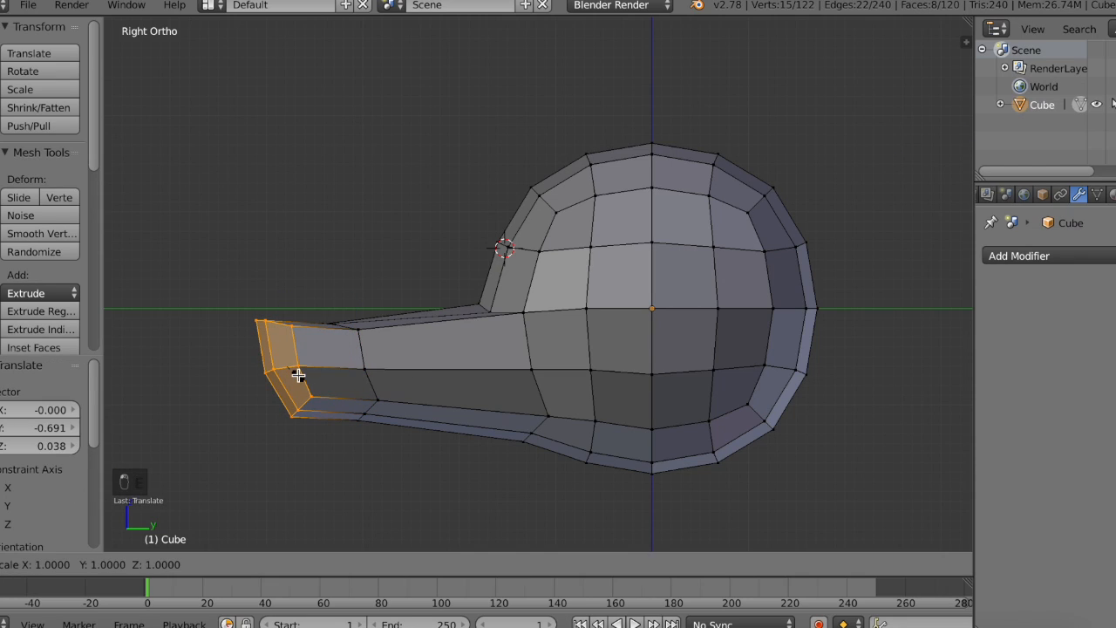
click(291, 376)
middle_drag(291, 375, 416, 488)
click(381, 564)
drag(453, 309, 450, 298)
middle_drag(452, 297, 407, 386)
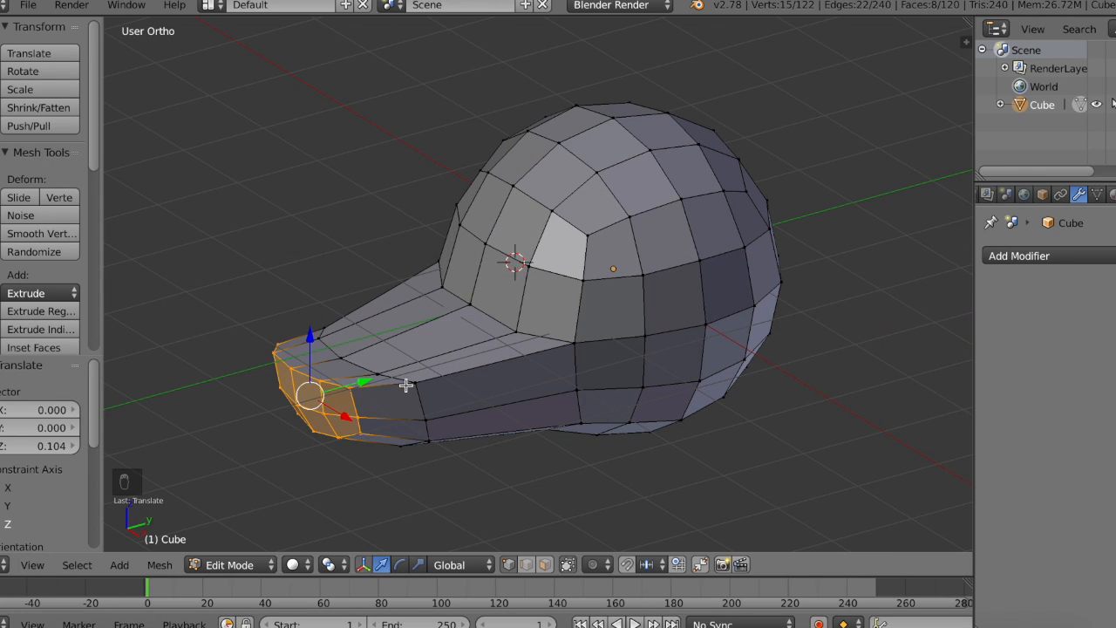
Step: Raise the middle vertex on the snout's upper surface slightly, preview the shape in Object Mode, and deselect the whole mesh
right_click(340, 356)
drag(340, 309, 341, 304)
key(Tab)
middle_drag(340, 304, 340, 306)
key(Tab)
key(a)
key(a)
key(a)
middle_drag(643, 261, 643, 261)
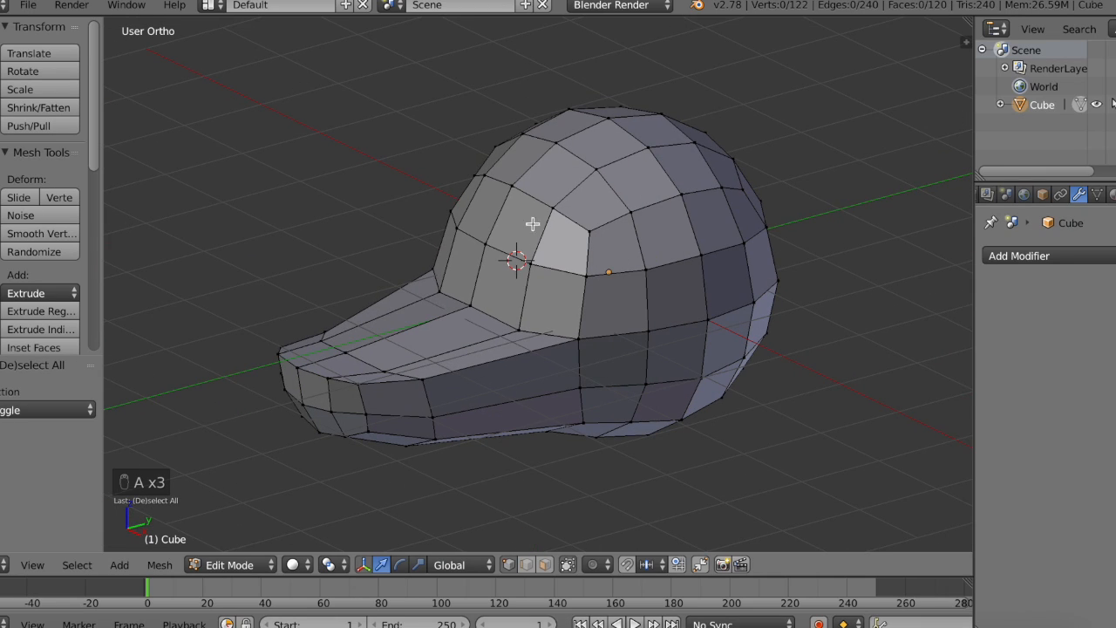
Step: Switch to the right view and preview the mesh in Wireframe, Texture and Material viewport shading
click(31, 567)
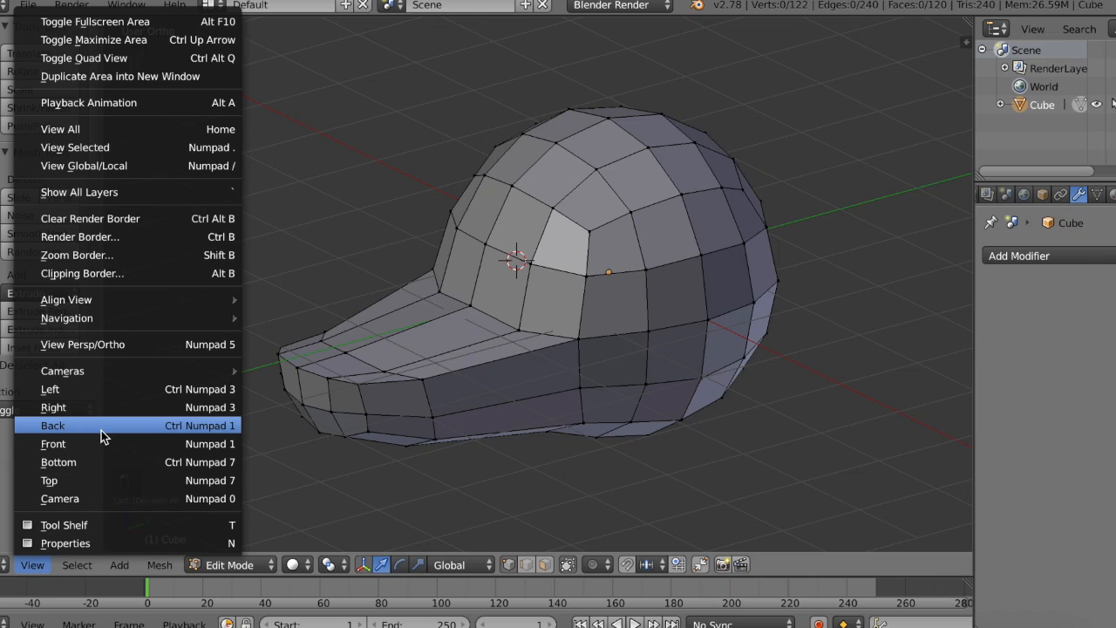
click(101, 412)
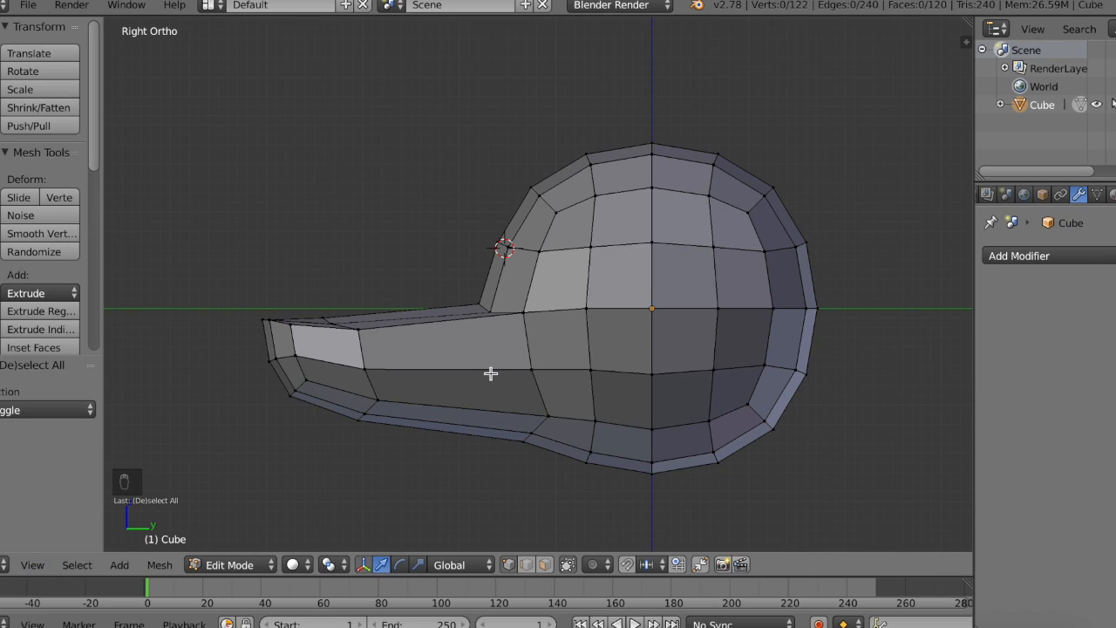
key(z)
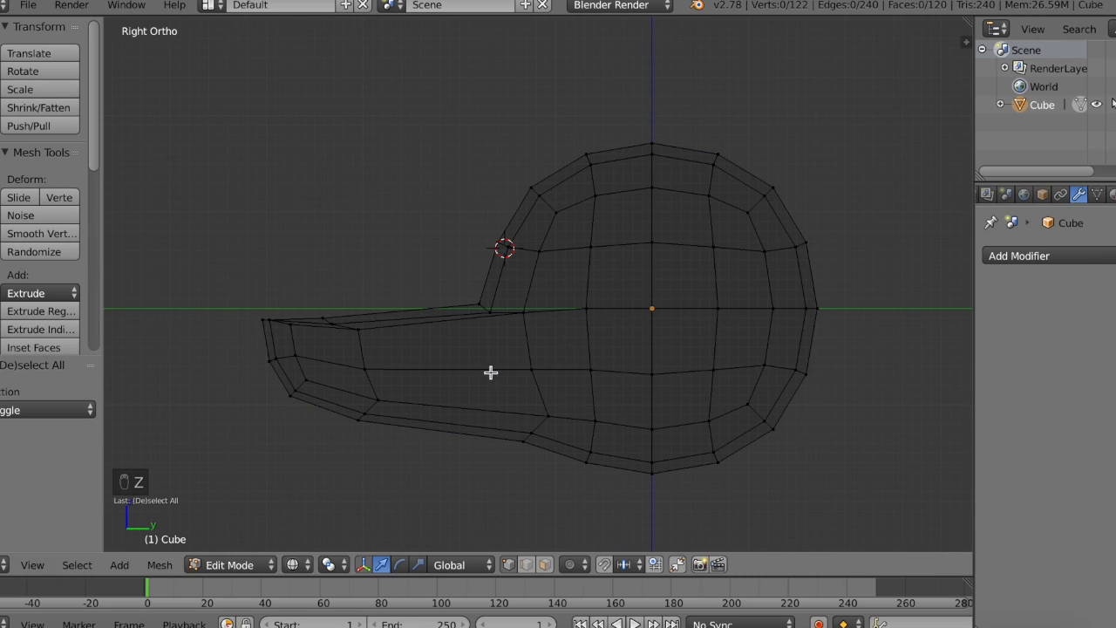
click(293, 565)
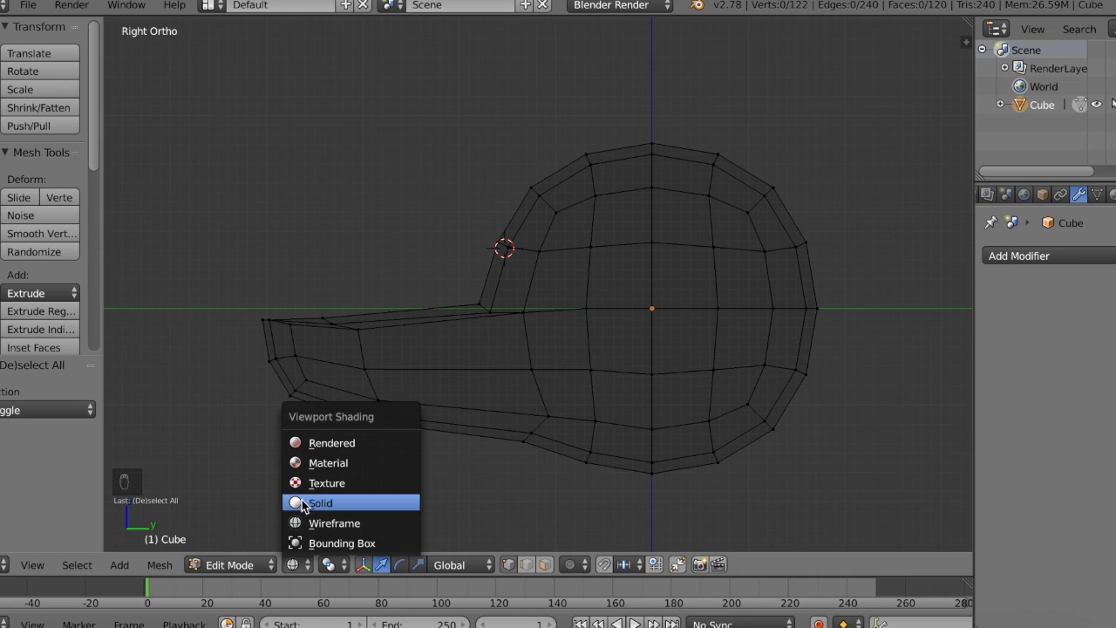
click(319, 484)
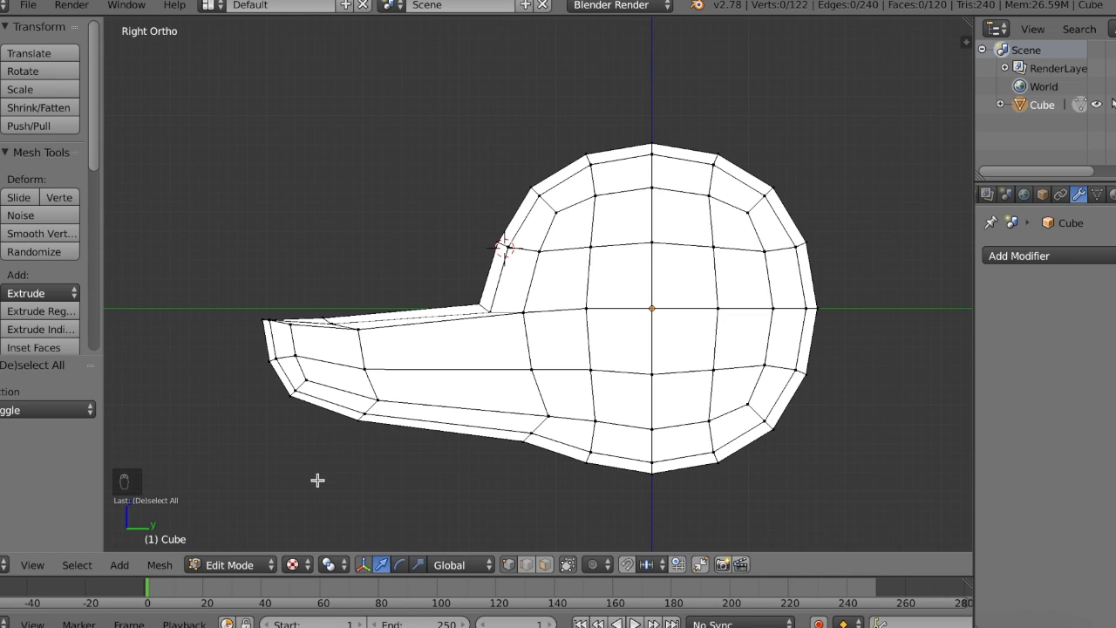
click(310, 569)
click(365, 464)
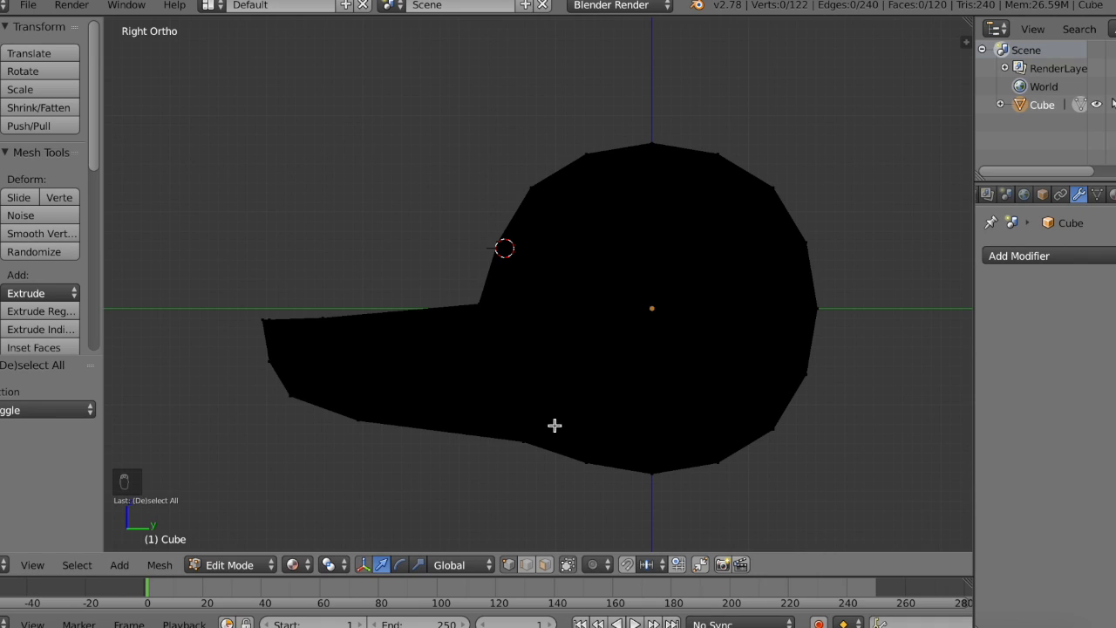
Step: Leave Edit Mode and add a Sun lamp to light the model in Material shading
click(1, 106)
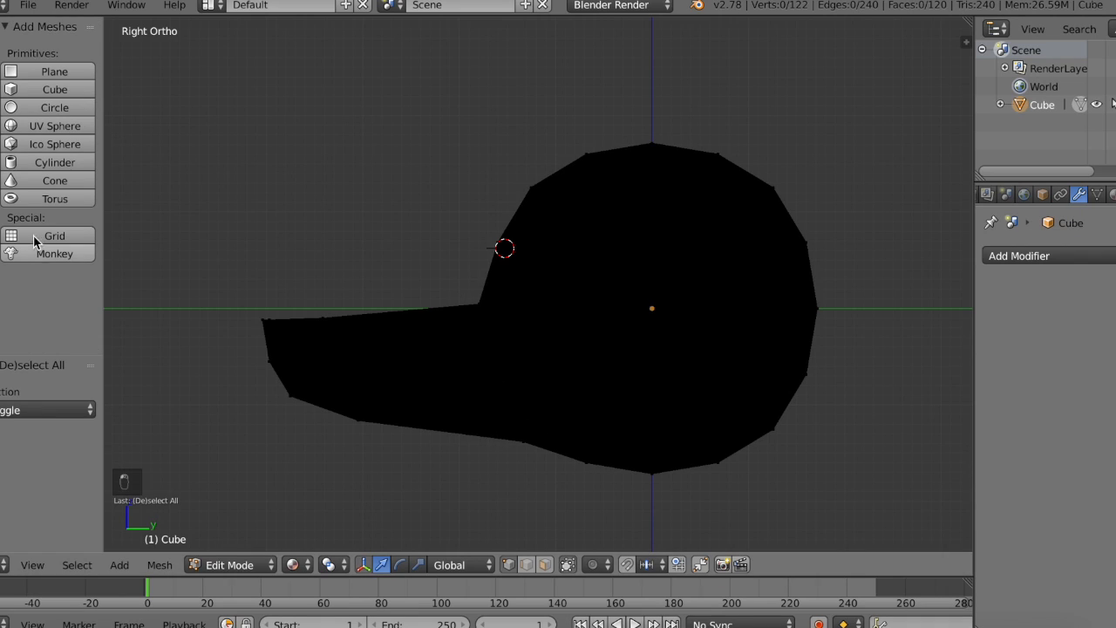
key(Tab)
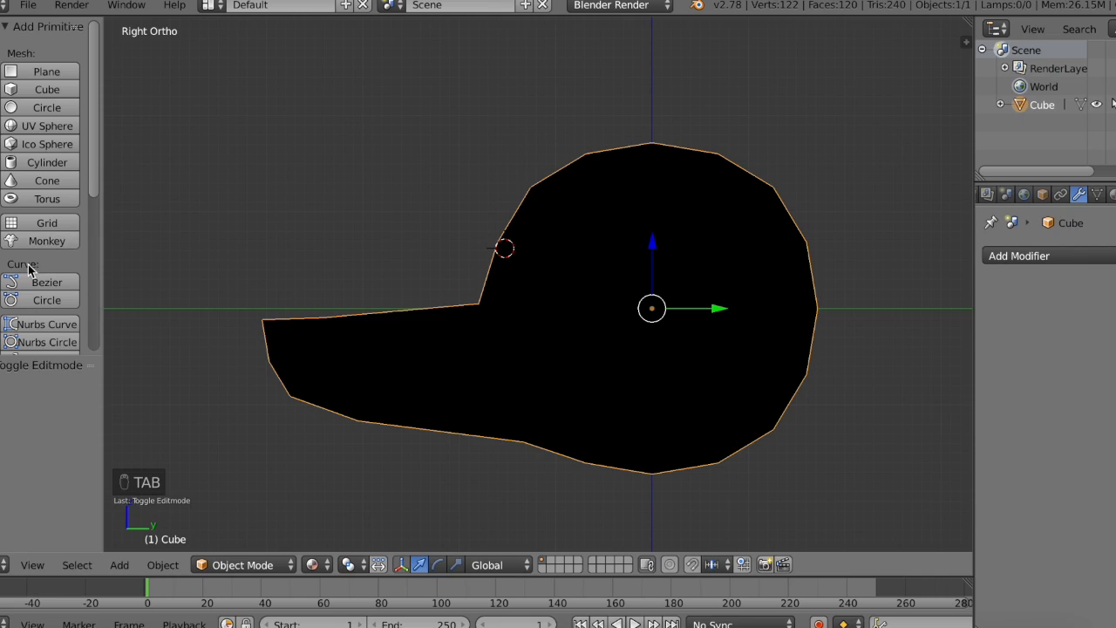
scroll(29, 279, down, 5)
click(40, 313)
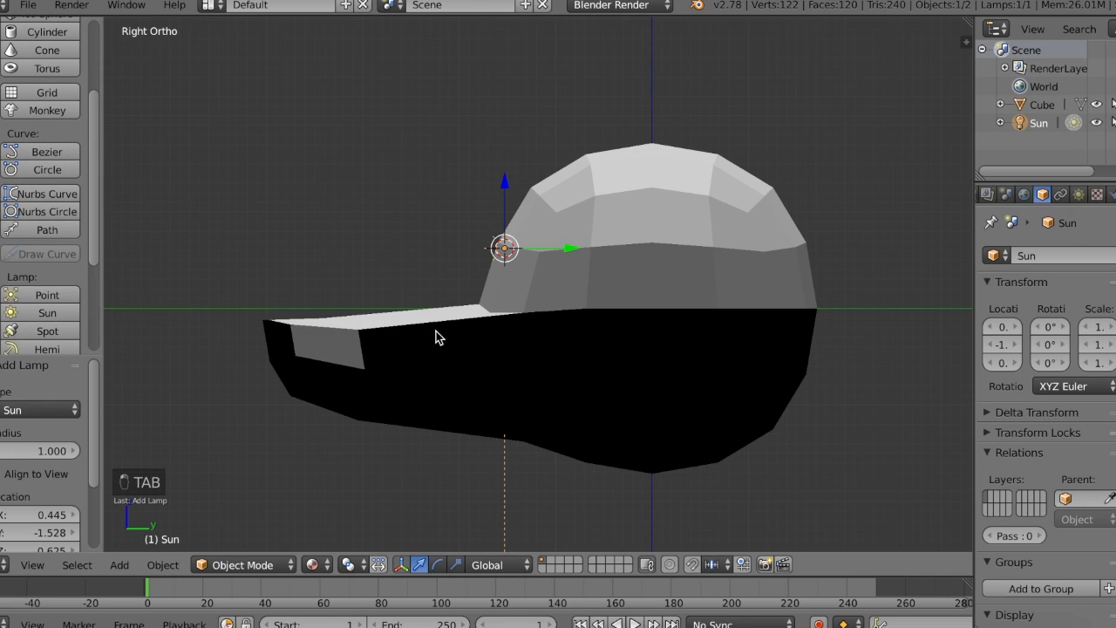
Step: Move the Sun lamp around above the model, switch to the rotate manipulator, and delete the lamp
mouse_move(582, 251)
mouse_down()
mouse_move(306, 232)
mouse_move(309, 192)
mouse_move(297, 192)
mouse_move(202, 304)
mouse_move(451, 343)
mouse_move(135, 211)
mouse_move(398, 206)
mouse_move(246, 422)
mouse_move(543, 150)
mouse_up()
click(437, 565)
key(x)
click(523, 154)
Step: Preview the model in Rendered viewport shading and set the shading to Wireframe
click(312, 565)
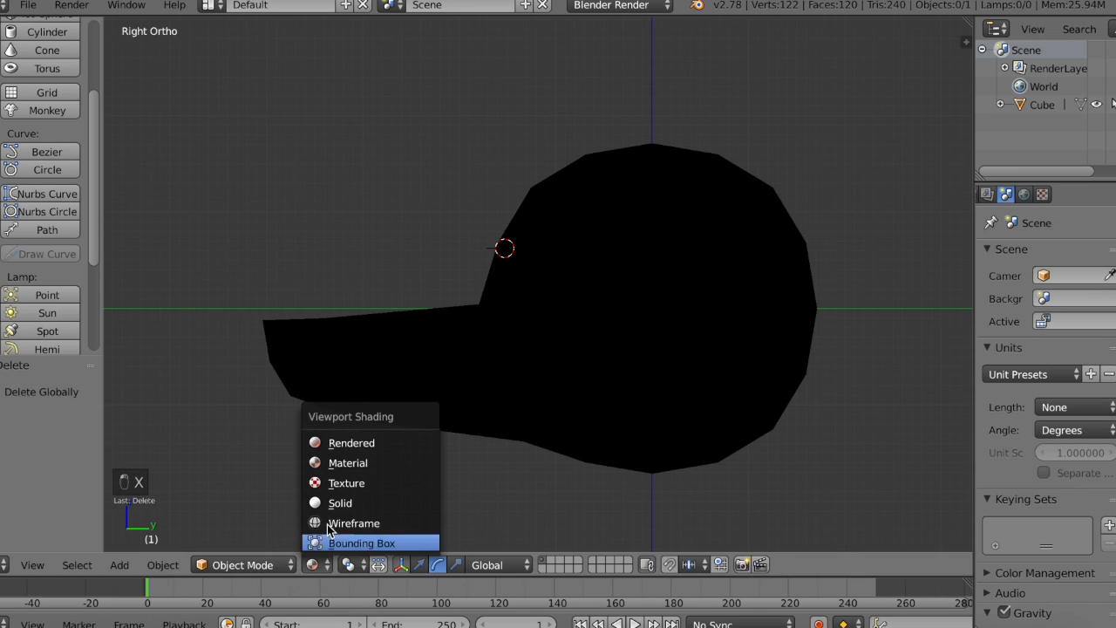
click(346, 446)
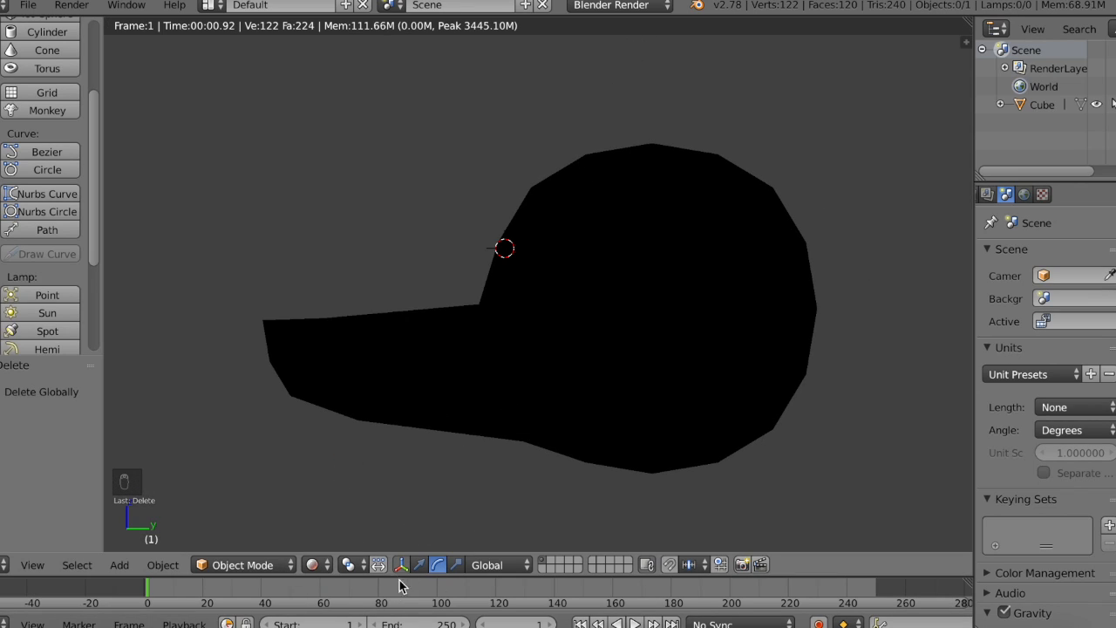
click(312, 565)
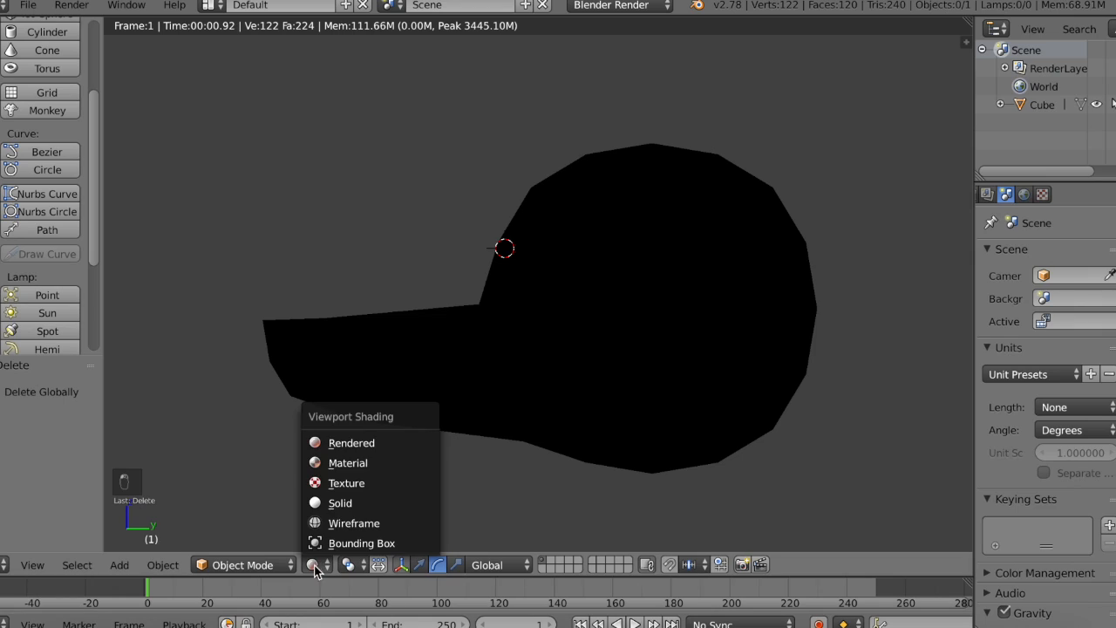
click(364, 524)
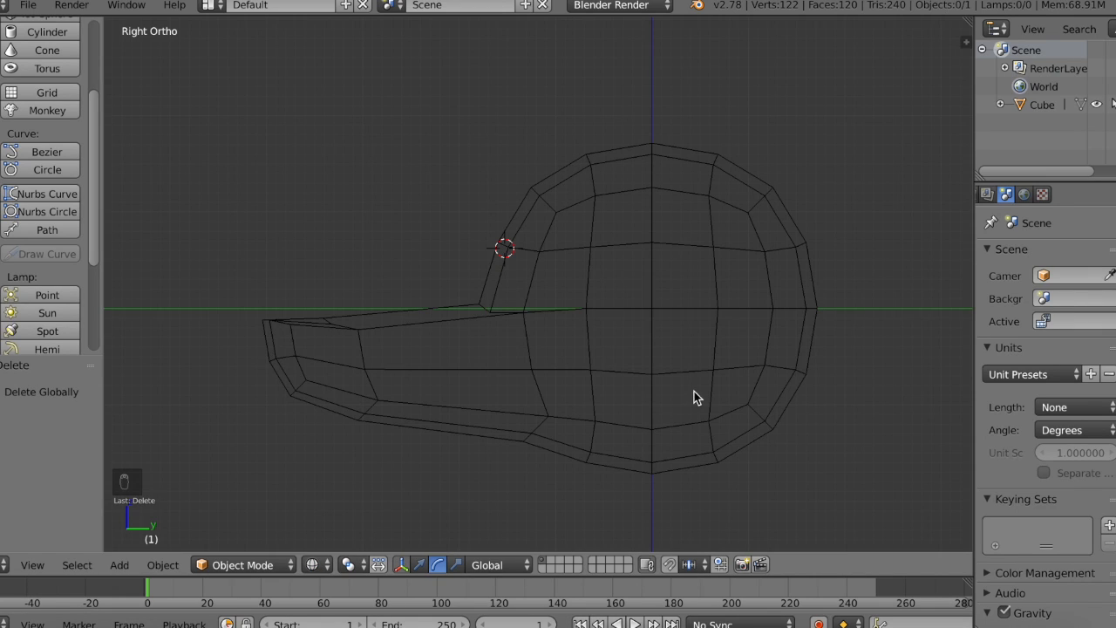
Step: In Edit Mode, circle-select the snout tip's vertices and move them 0.170 along Y and -0.123 along Z in the right view
right_click(579, 309)
key(Tab)
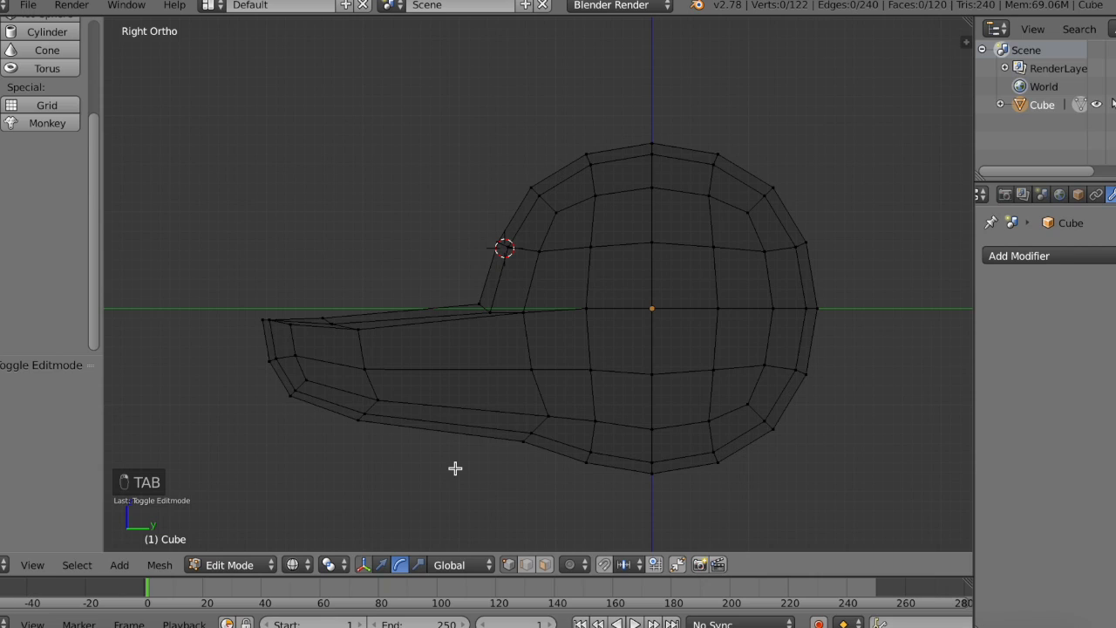
key(c)
mouse_move(296, 332)
mouse_down()
mouse_move(361, 404)
mouse_move(300, 394)
mouse_up()
right_click(300, 394)
middle_drag(300, 394, 300, 394)
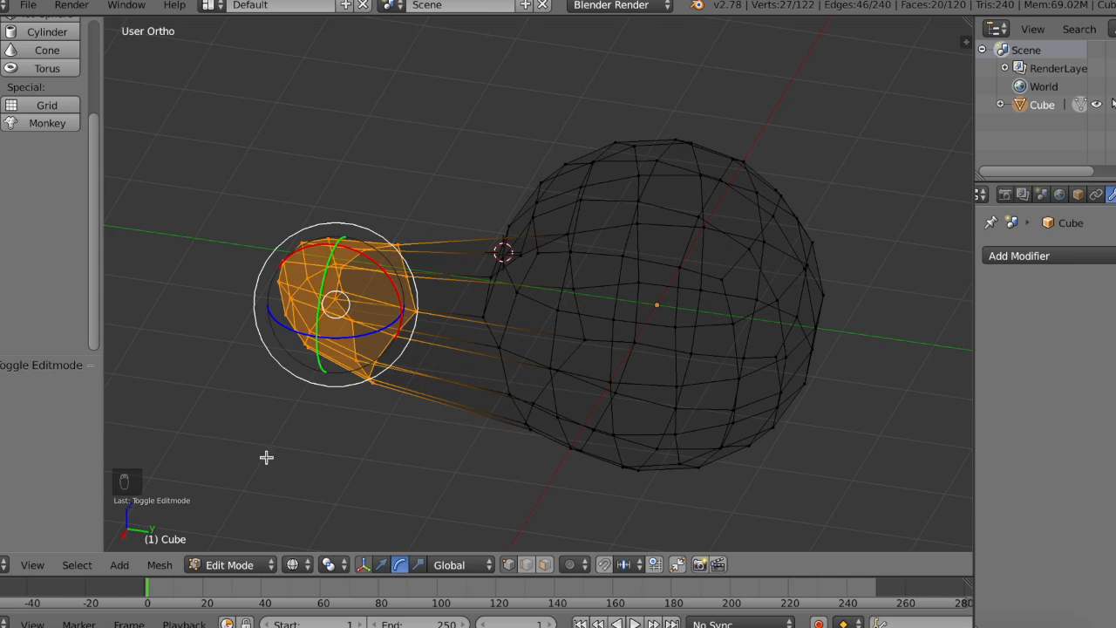
click(39, 566)
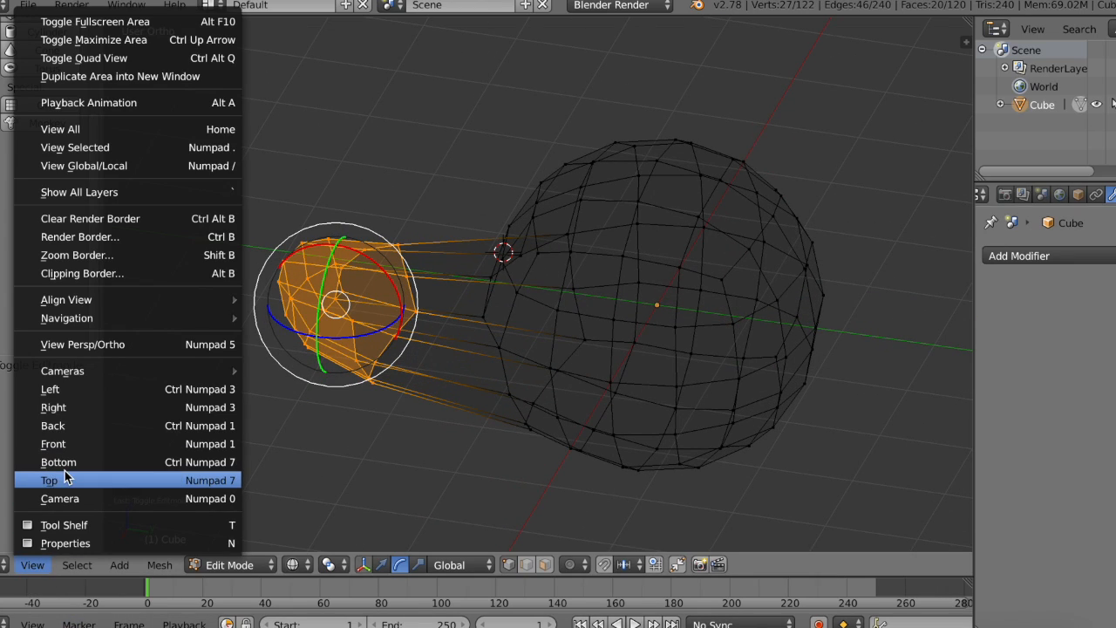
click(78, 408)
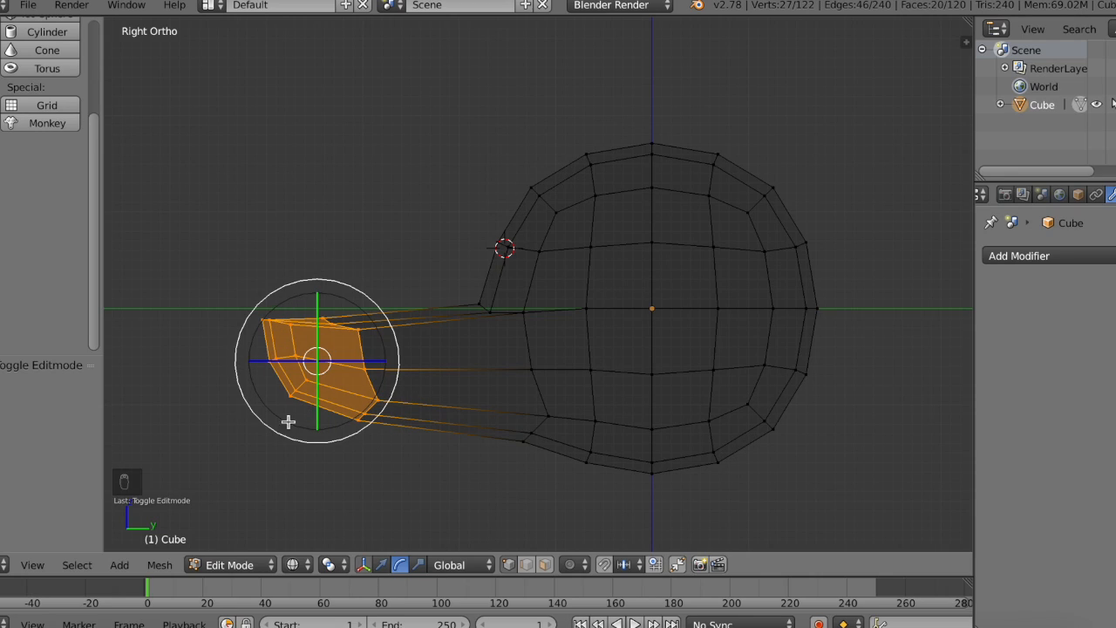
click(382, 566)
drag(329, 363, 344, 378)
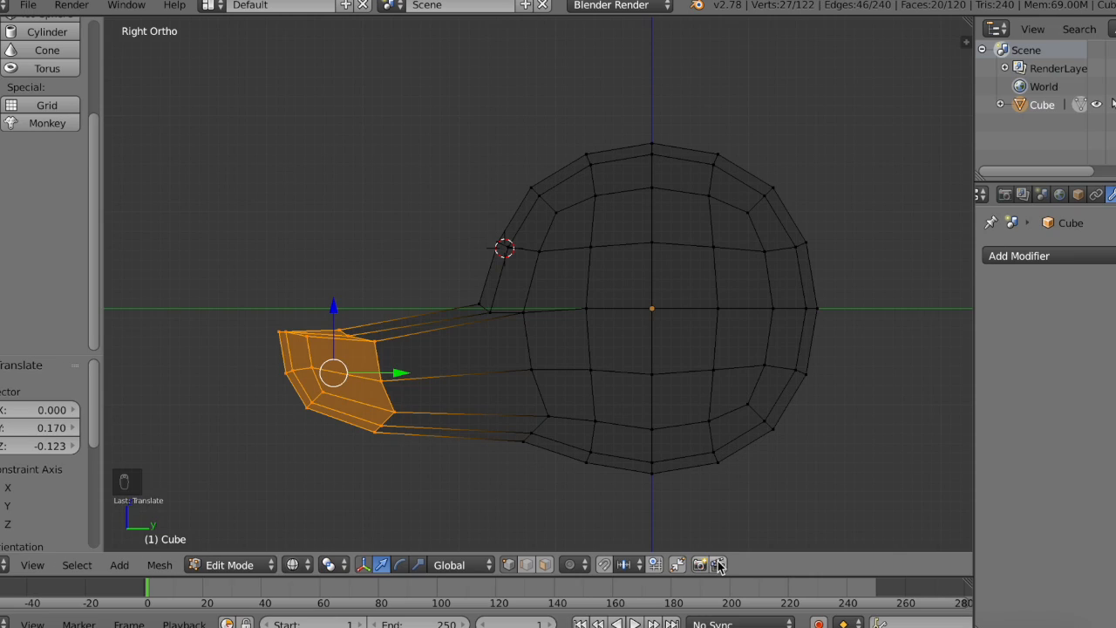
Step: Enable snapping, try moving the snout tip 0.200 along Z and a central side vertex 0.200 along Y, and undo both moves
click(606, 565)
mouse_move(333, 307)
mouse_down()
mouse_move(324, 219)
mouse_move(363, 476)
mouse_move(343, 294)
mouse_up()
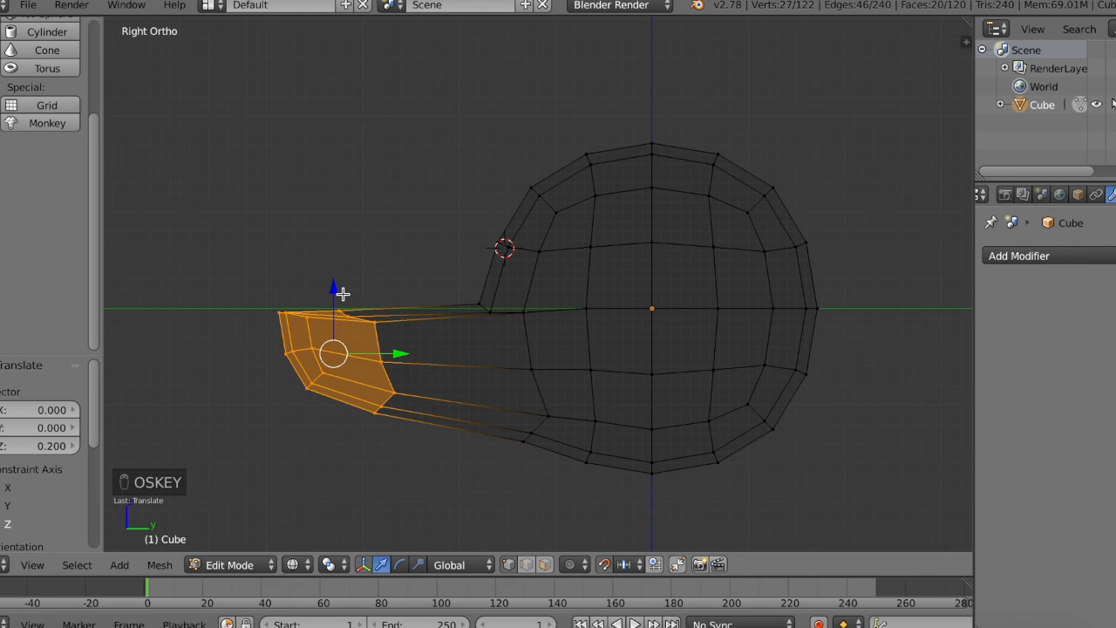
key(super+z)
right_click(656, 297)
drag(656, 310, 678, 276)
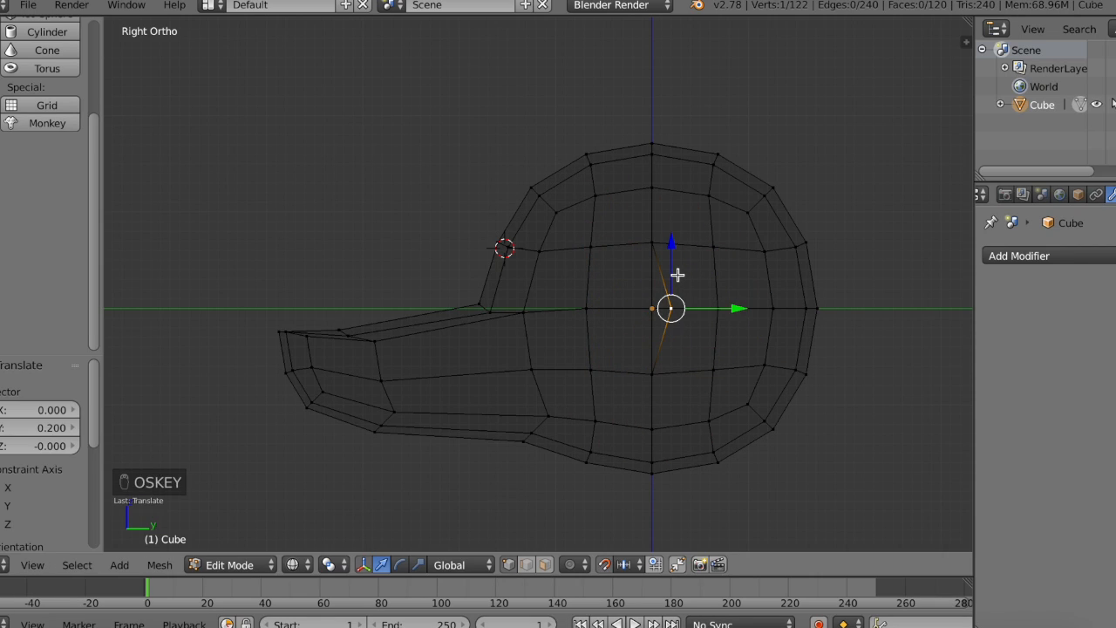
key(super+z)
Step: Leave Edit Mode, switch the viewport to Solid shading and examine the model from several sides
scroll(757, 344, right, 10)
key(Tab)
scroll(758, 342, right, 5)
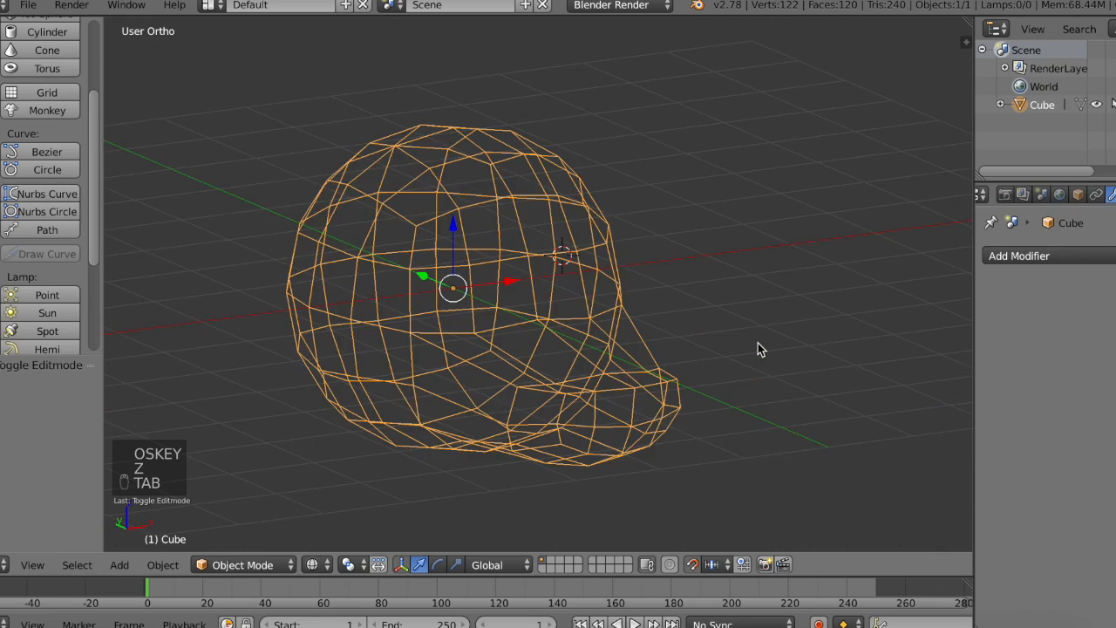
key(z)
scroll(491, 395, right, 10)
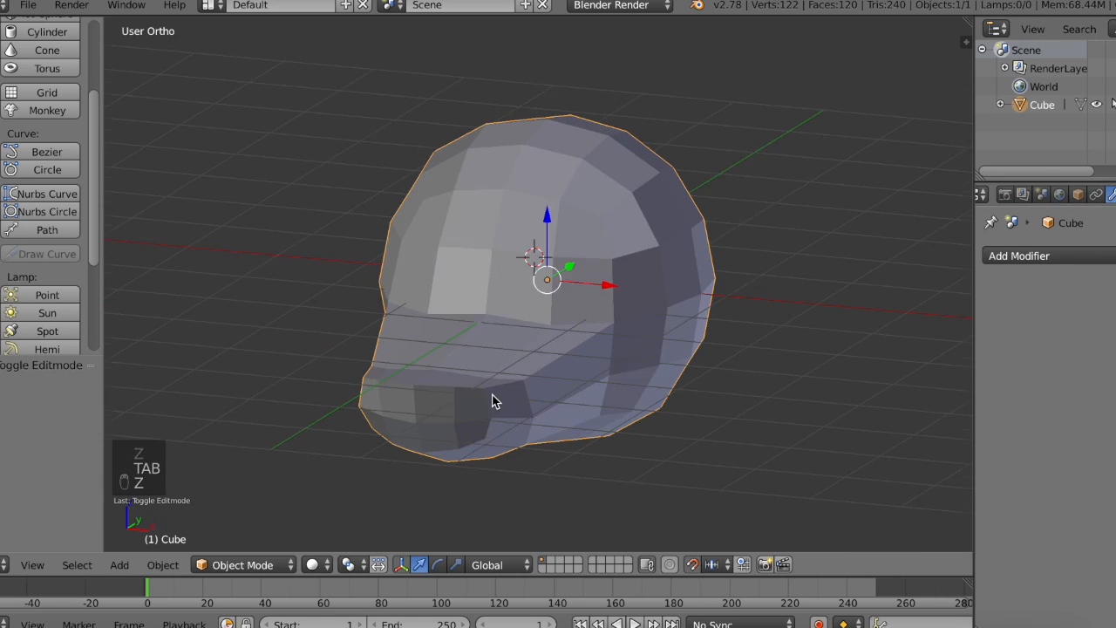
scroll(660, 448, up, 5)
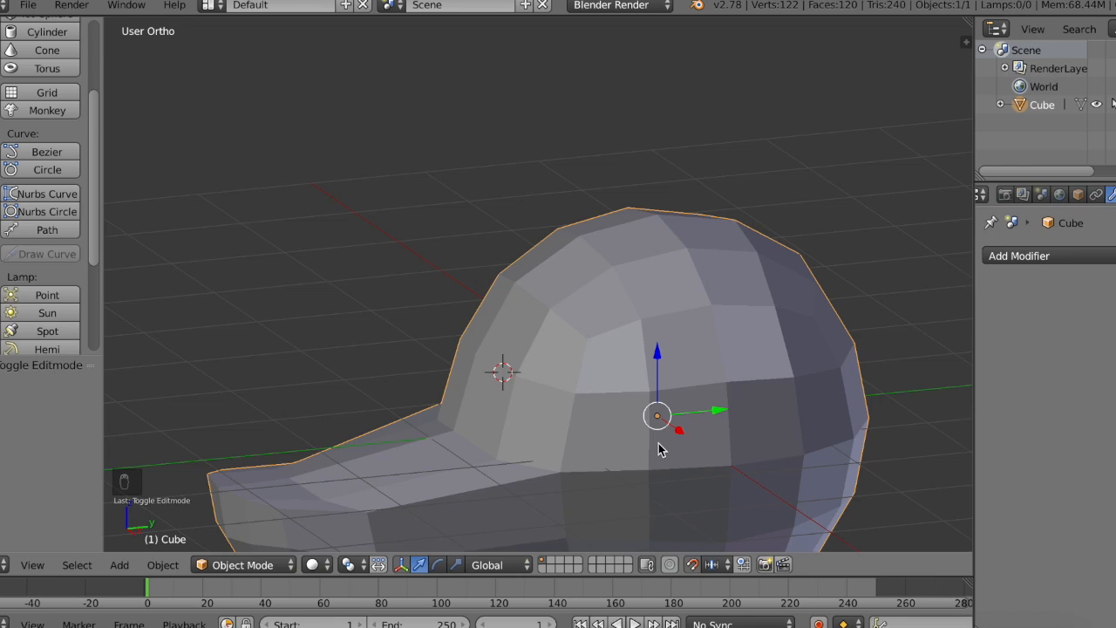
scroll(659, 449, down, 4)
scroll(658, 449, left, 10)
scroll(659, 449, right, 10)
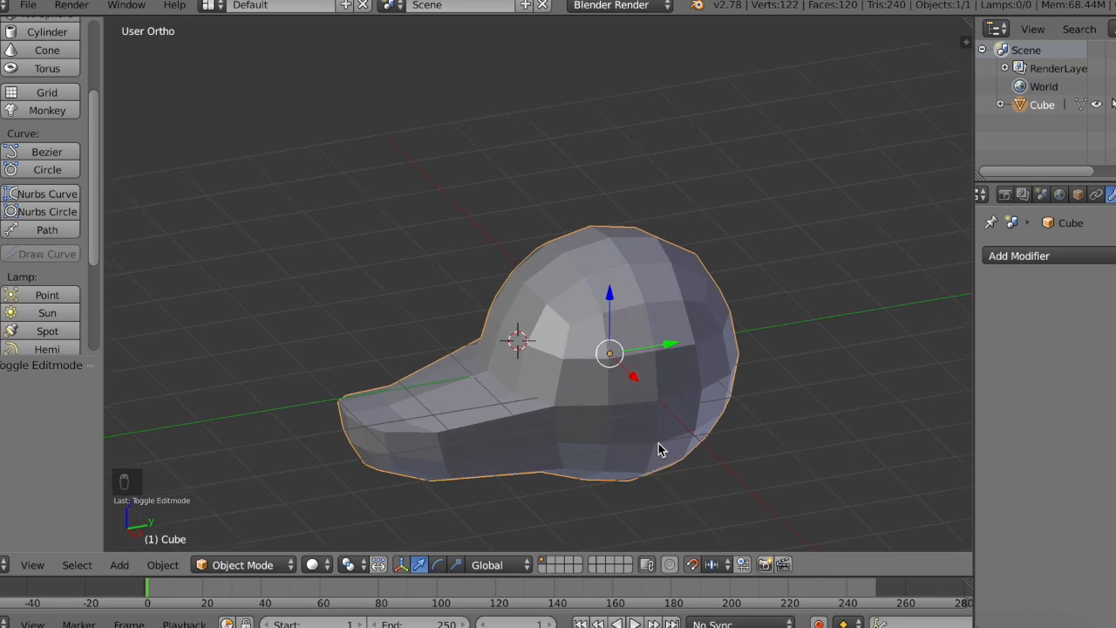
scroll(659, 443, right, 3)
Step: In Edit Mode, delete one vertex in the middle of the head's side and its counterpart on the opposite side
key(Tab)
right_click(631, 358)
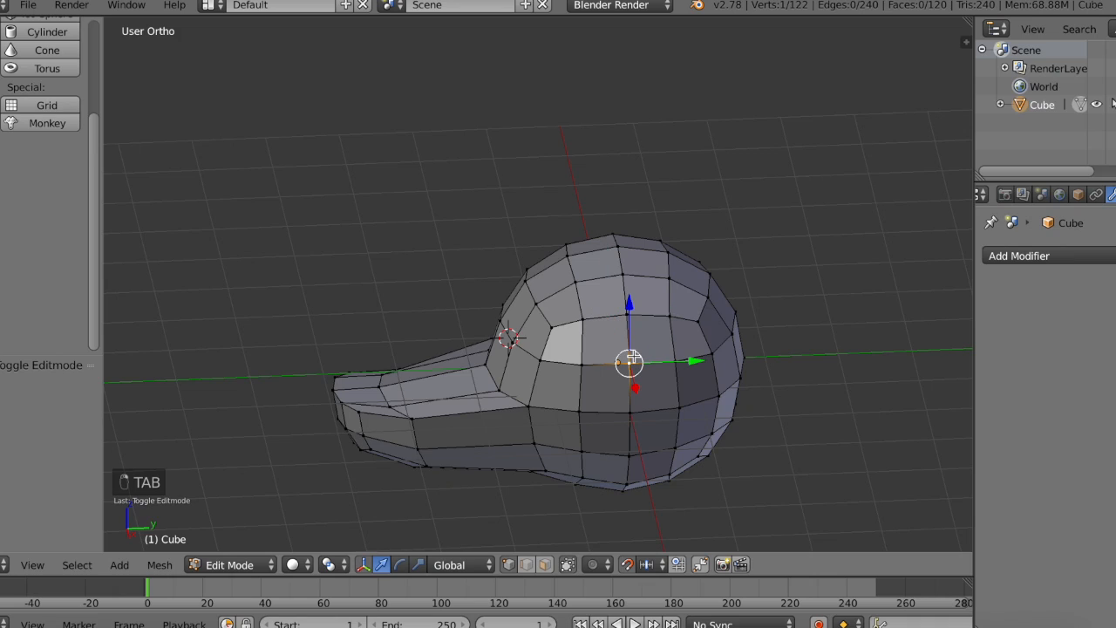
scroll(634, 348, left, 5)
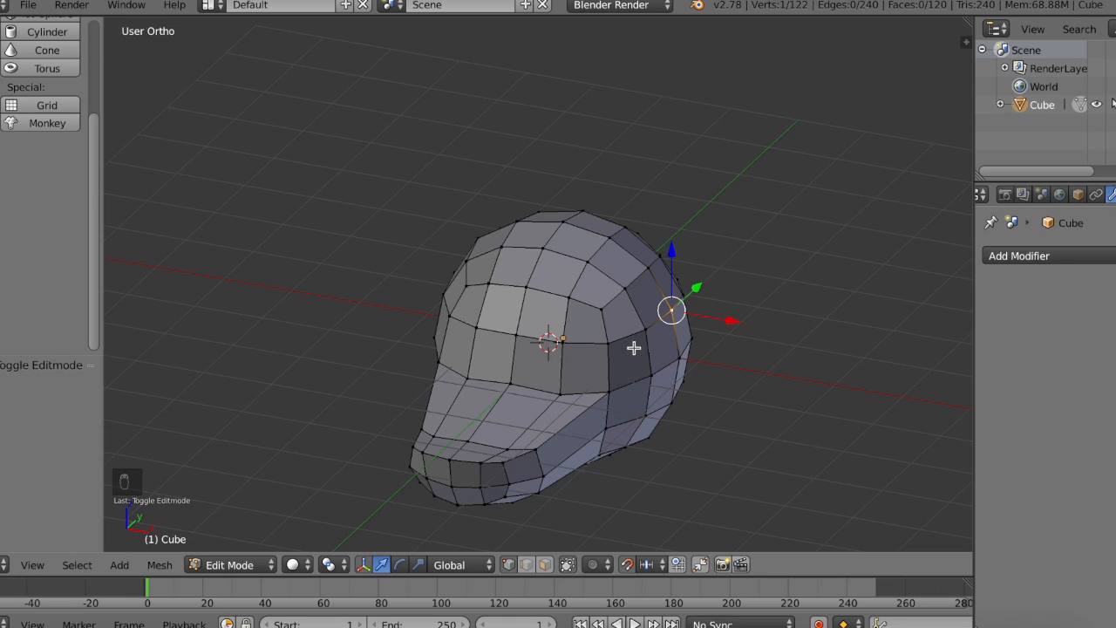
middle_drag(833, 308, 733, 291)
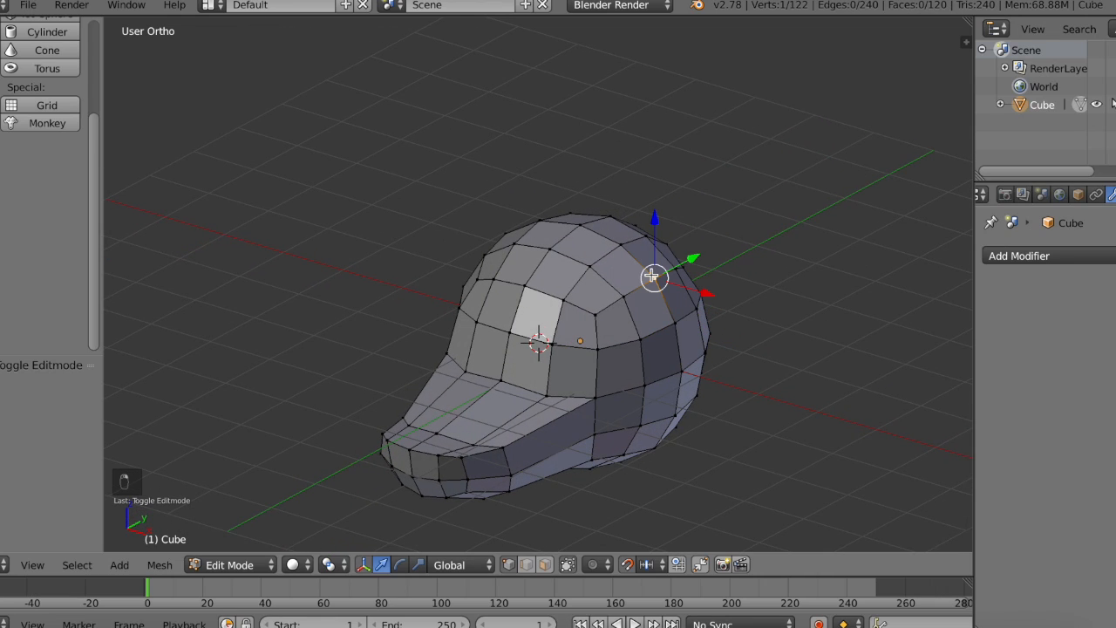
key(x)
click(651, 273)
middle_drag(651, 273, 539, 300)
right_click(429, 307)
key(x)
click(435, 311)
Step: Select the front and back middle vertices of both side holes and scale them by about 1.306 along Y
middle_drag(431, 305, 332, 380)
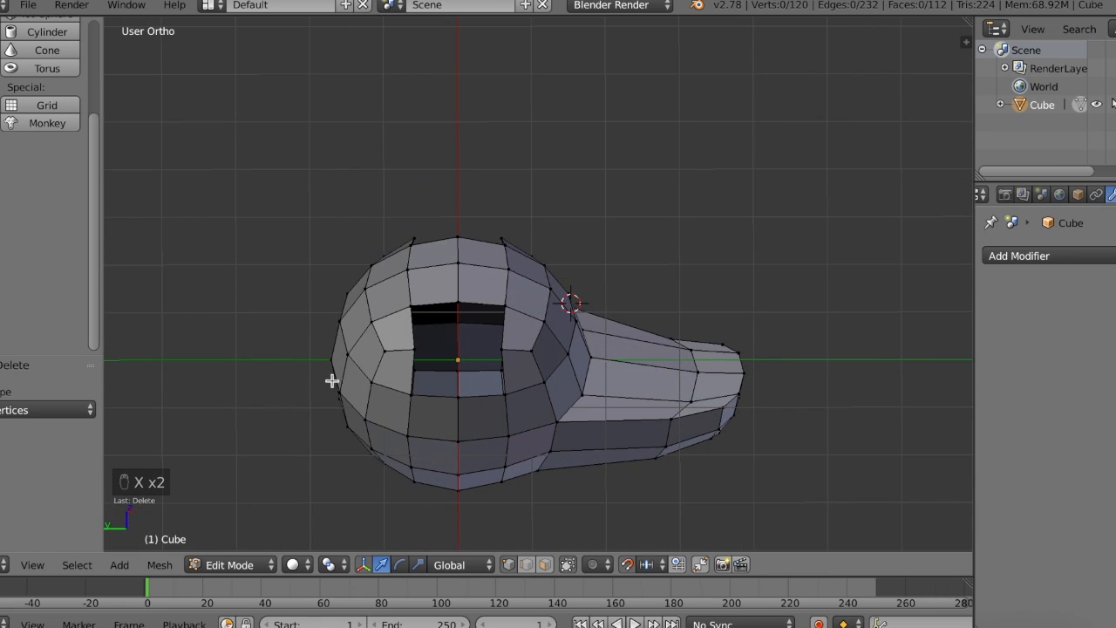
right_click(410, 348)
shift+right_click(501, 342)
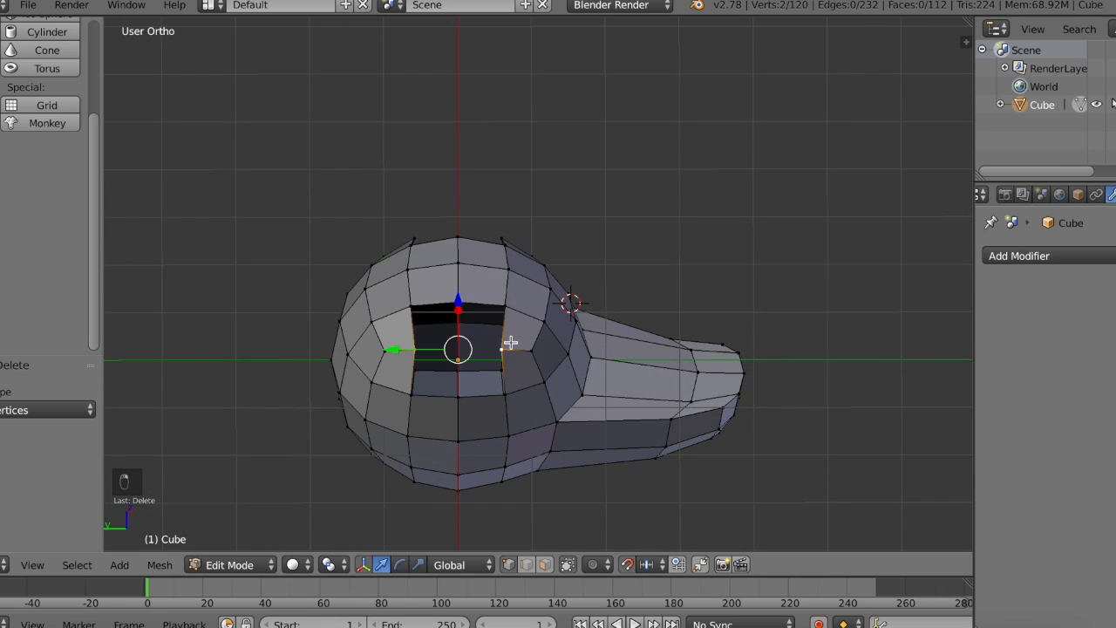
middle_drag(508, 341, 510, 342)
shift+right_click(550, 353)
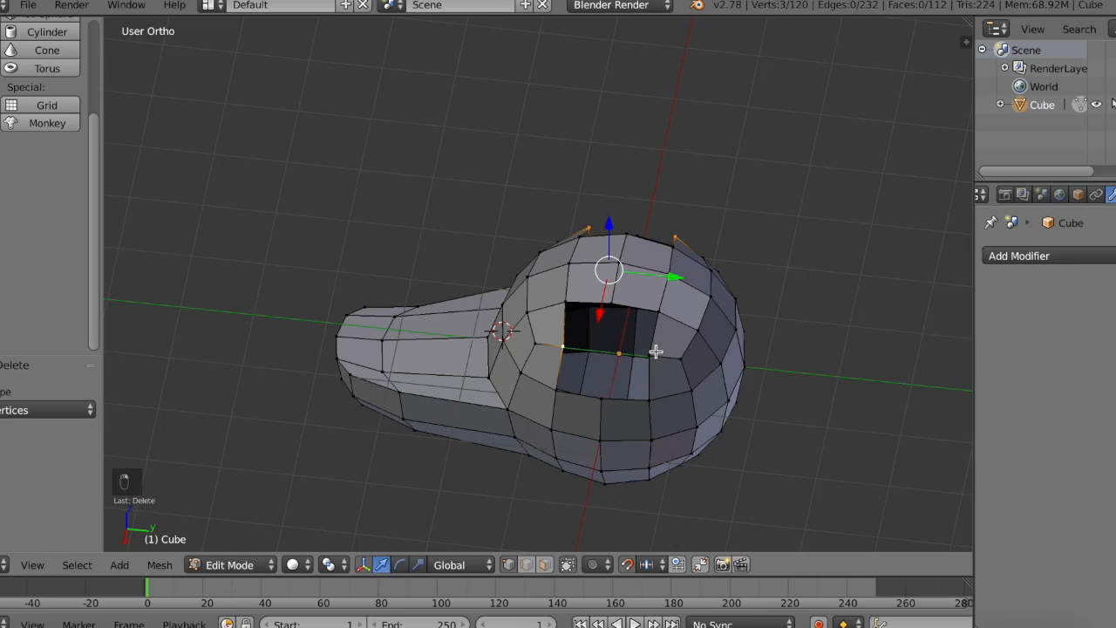
shift+right_click(655, 352)
click(418, 564)
drag(687, 301, 703, 303)
key(super+z)
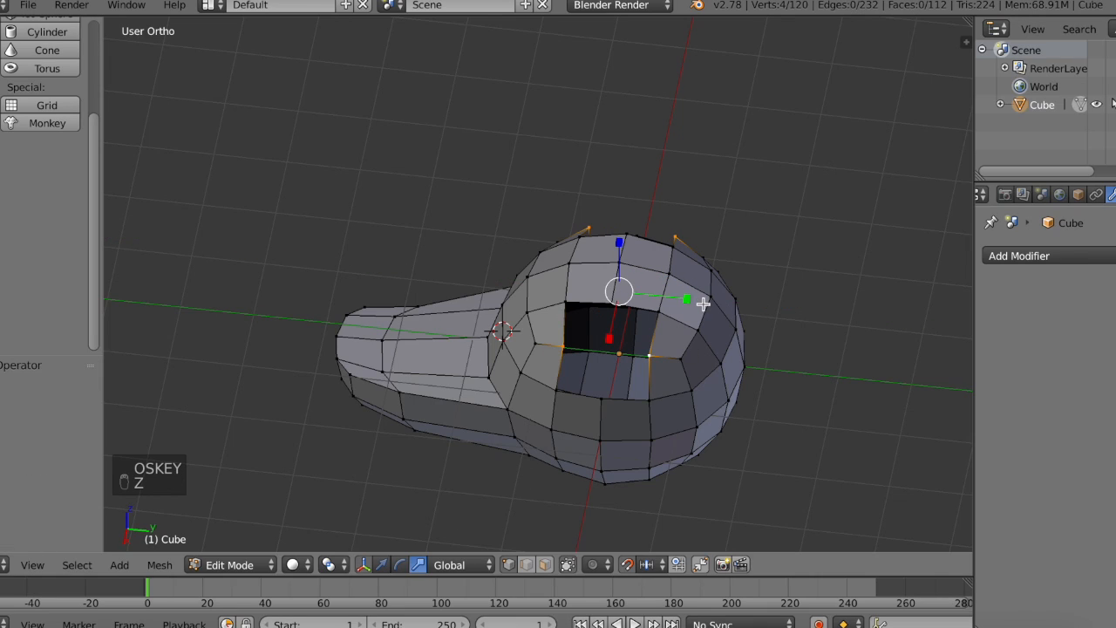
drag(684, 304, 710, 302)
Step: Scale the four selected hole-edge vertices by about 0.515 along Z
scroll(710, 302, down, 5)
scroll(710, 301, down, 5)
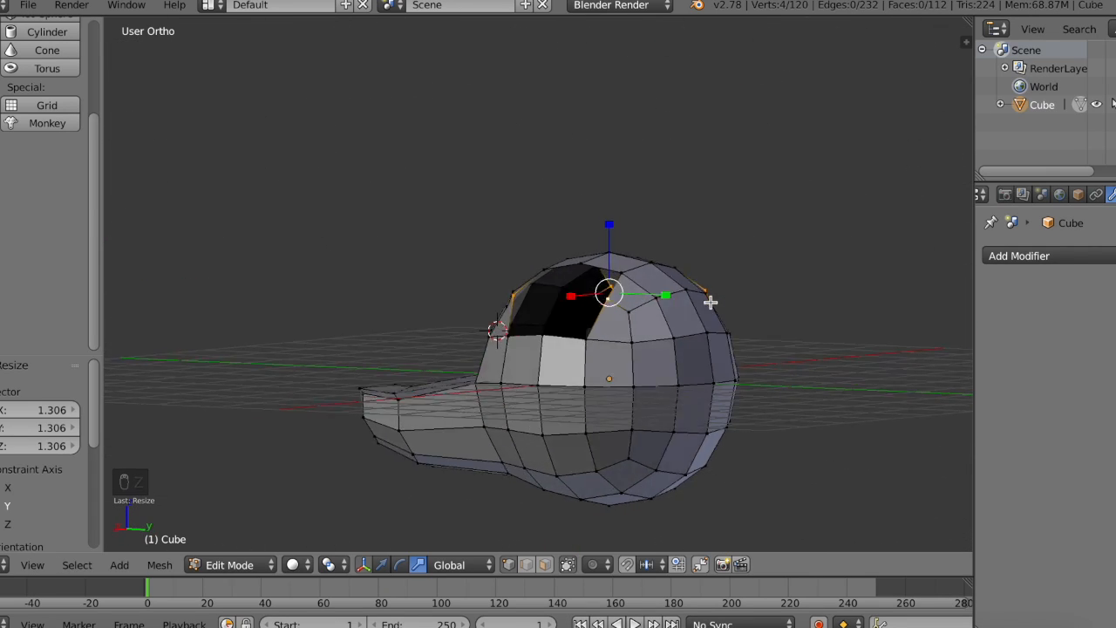
drag(608, 223, 608, 254)
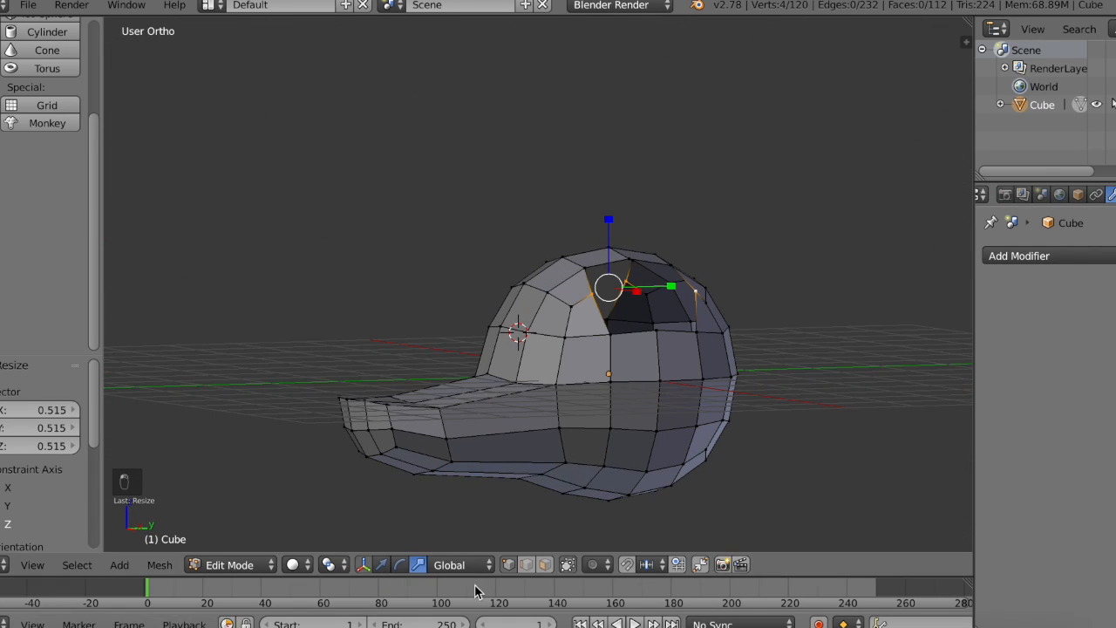
Step: Select the middle vertices of the upper and lower edges of both side holes and scale them by about 1.196 along Z
scroll(477, 591, right, 2)
scroll(740, 277, down, 3)
scroll(728, 292, left, 8)
right_click(677, 330)
scroll(676, 325, up, 8)
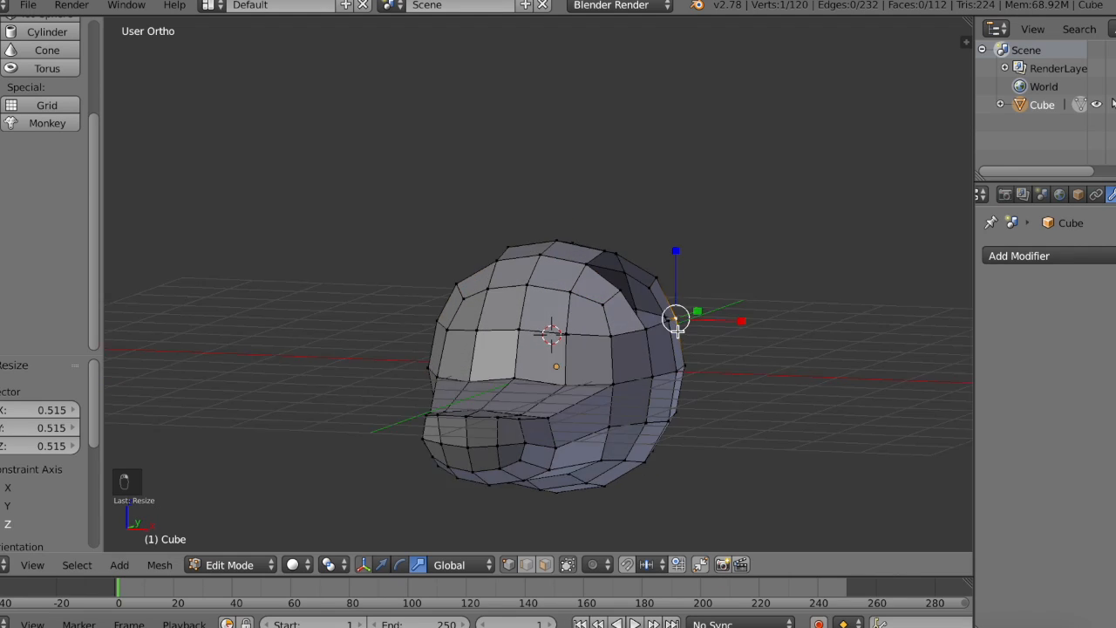
right_click(660, 302)
shift+right_click(595, 229)
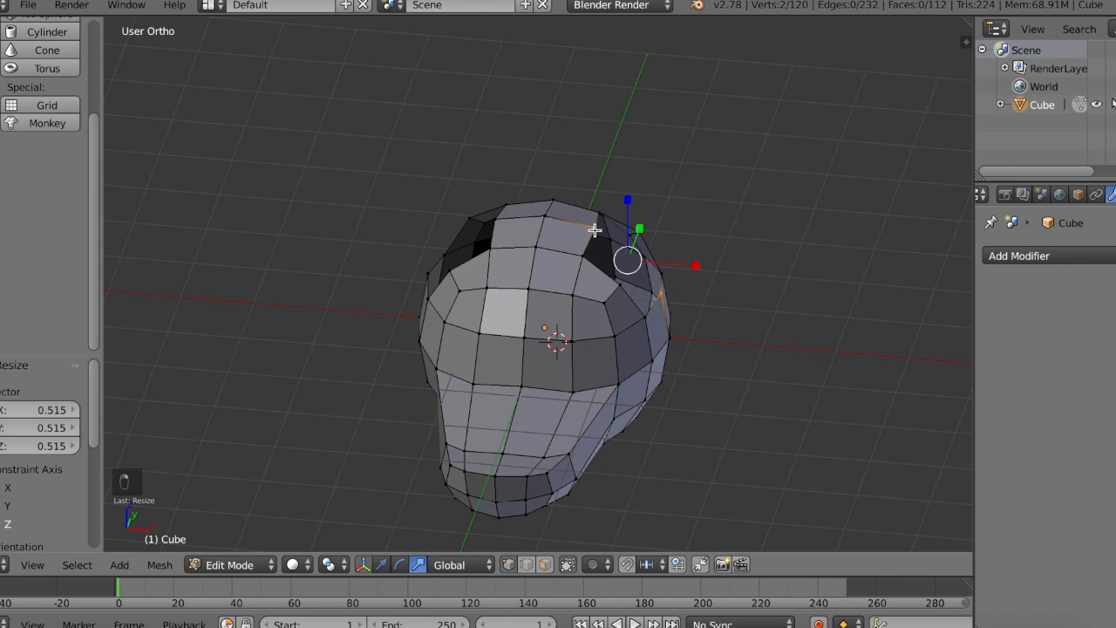
shift+right_click(499, 224)
middle_drag(499, 224, 428, 344)
shift+right_click(399, 353)
key(s)
key(z)
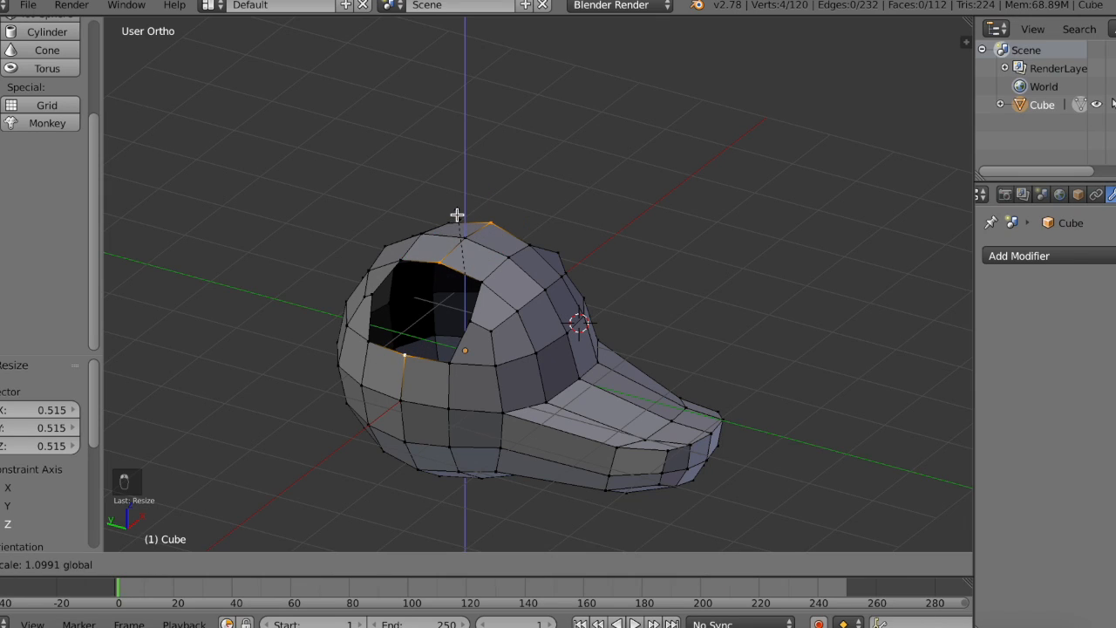
click(458, 210)
Step: Scale the four hole-edge vertices by about 0.944 along X, check the shape in Object Mode and clear the selection
middle_drag(458, 209, 514, 206)
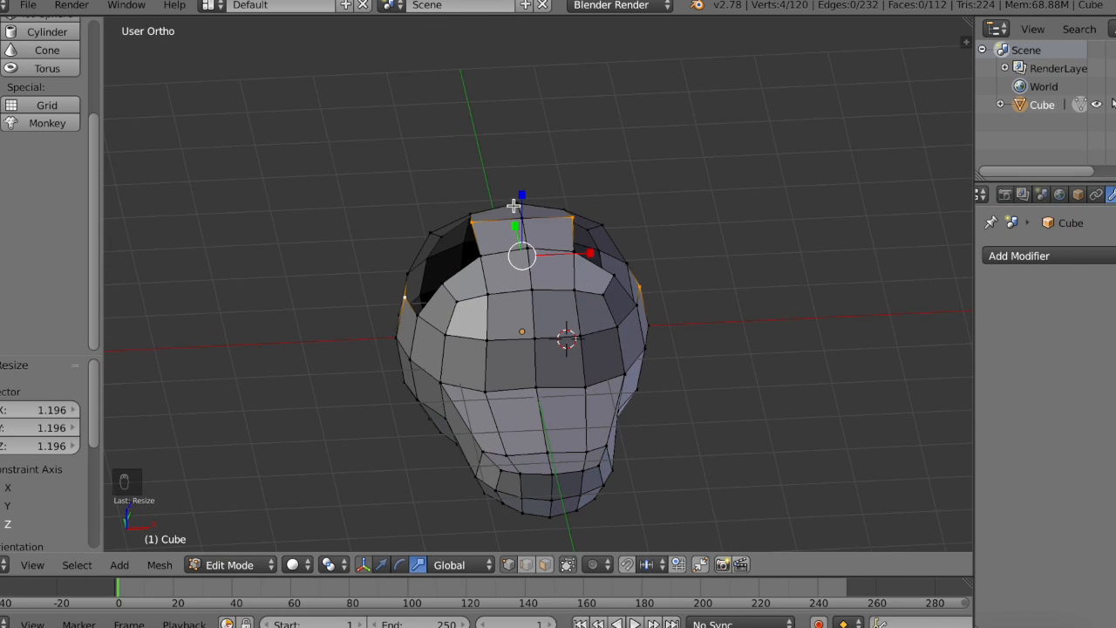
key(s)
key(x)
click(587, 250)
key(s)
key(x)
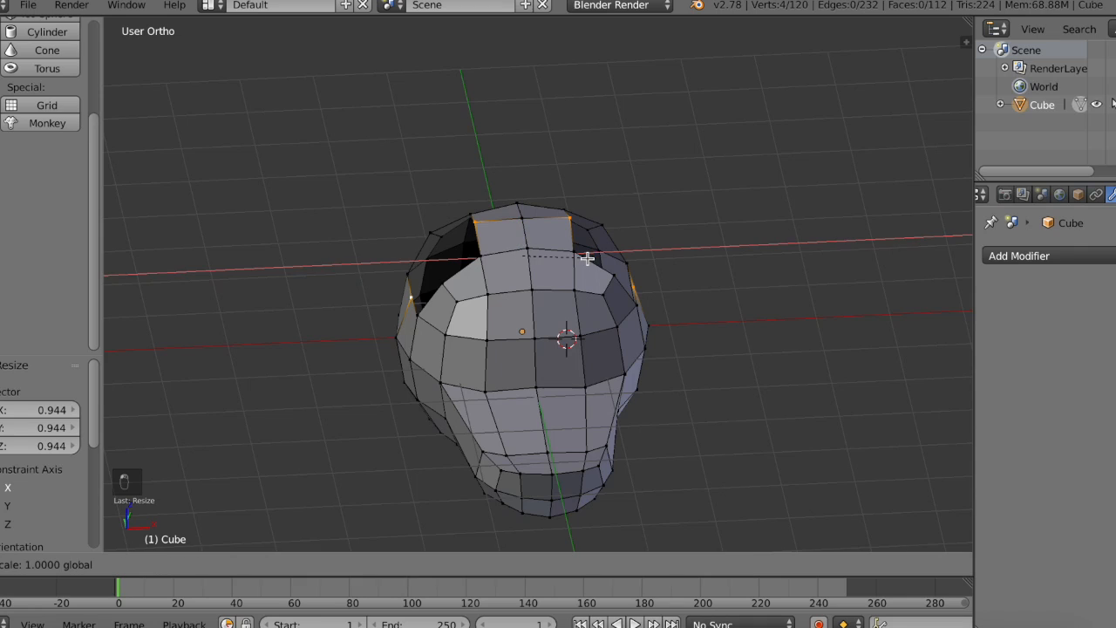
click(589, 256)
key(Tab)
middle_drag(589, 255, 589, 256)
key(Tab)
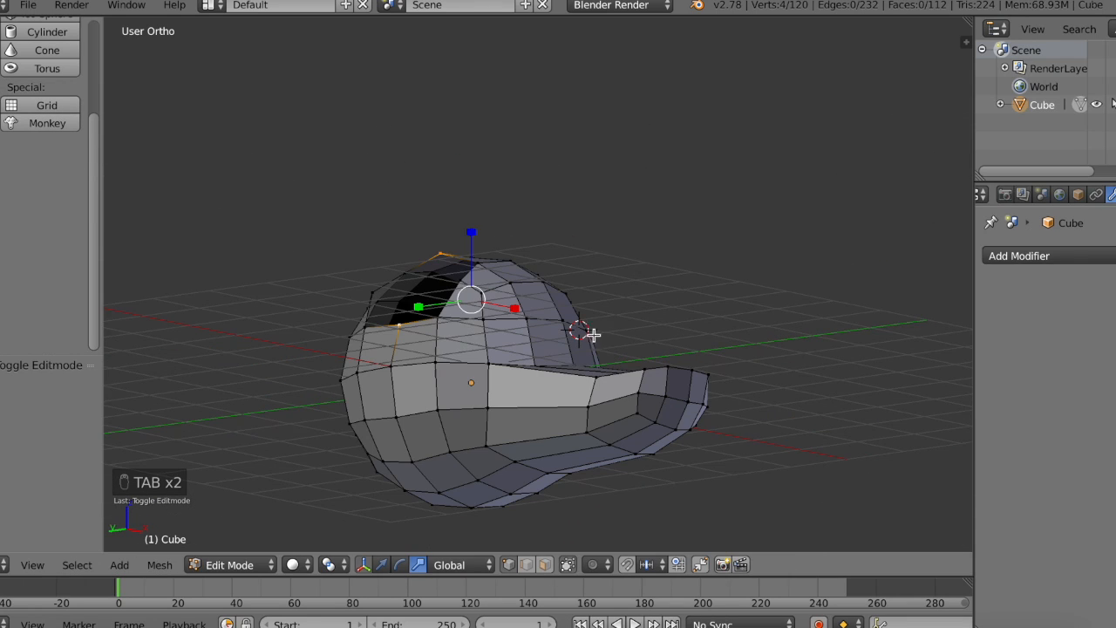
key(a)
key(a)
key(a)
shift+middle_drag(621, 534, 638, 464)
key(c)
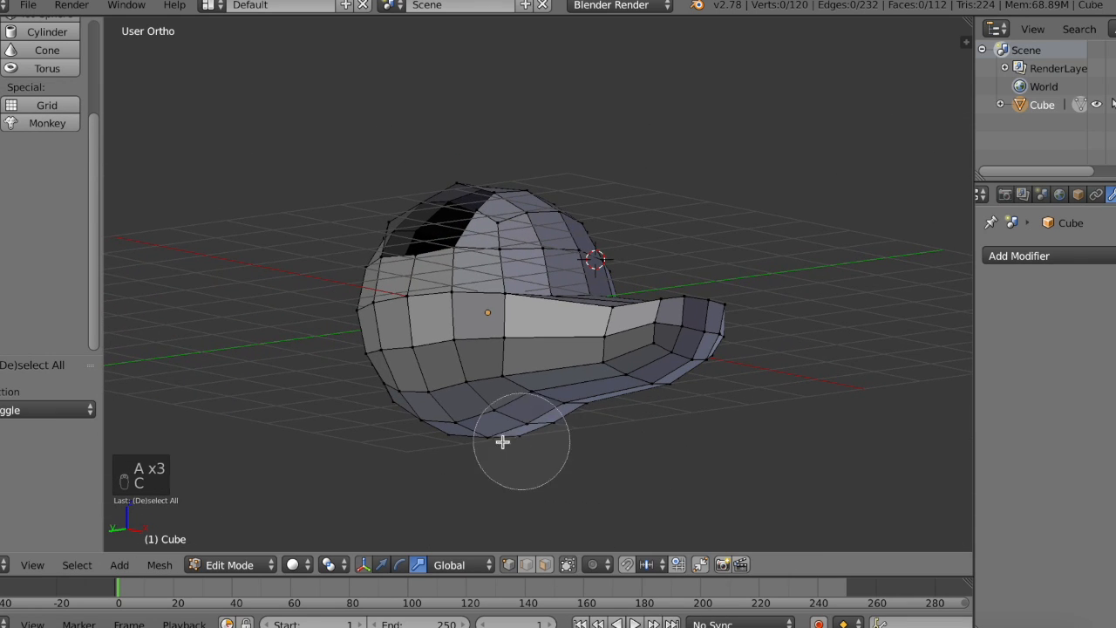
drag(428, 429, 516, 411)
right_click(520, 421)
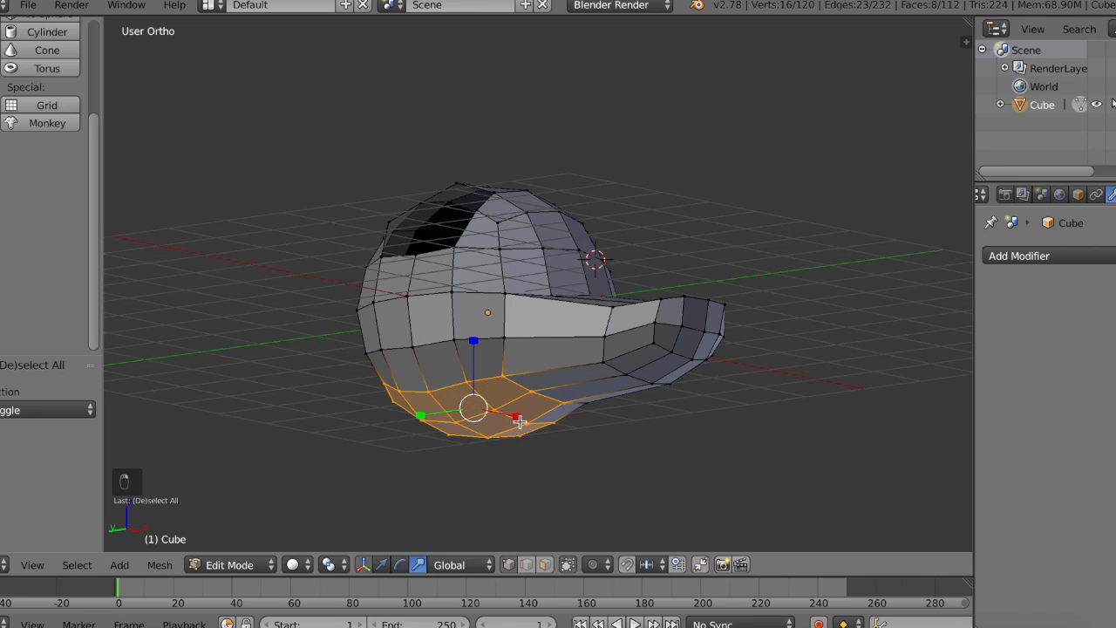
middle_drag(520, 421, 520, 421)
key(a)
Step: Circle-select the lowest cluster of vertices on the underside of the head and delete them
key(c)
drag(491, 456, 536, 451)
right_click(536, 451)
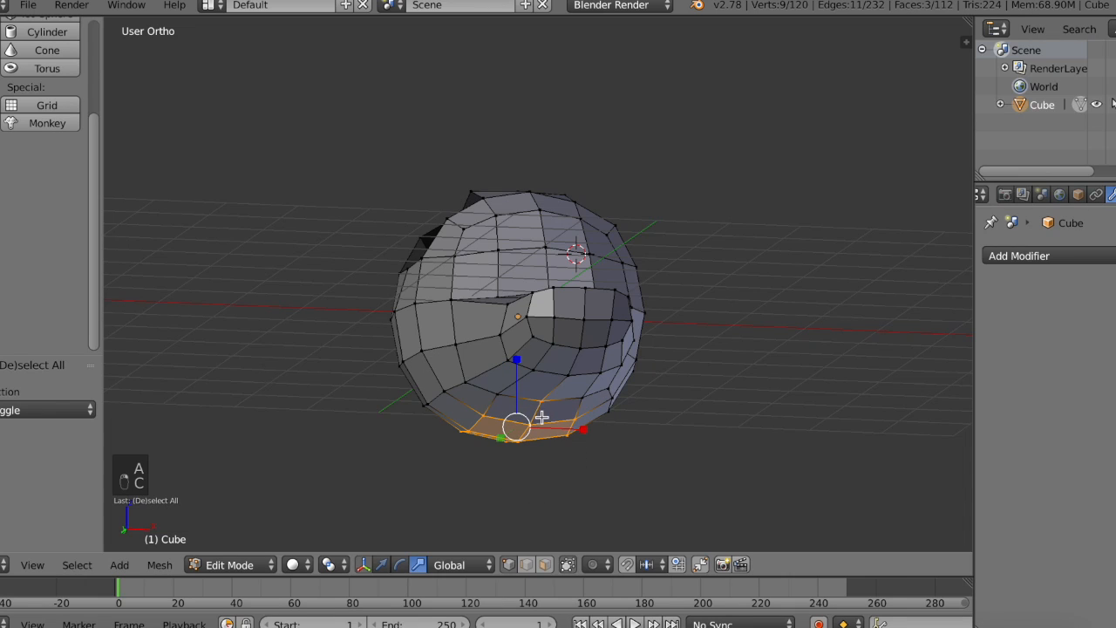
middle_drag(542, 407, 494, 436)
key(x)
click(496, 399)
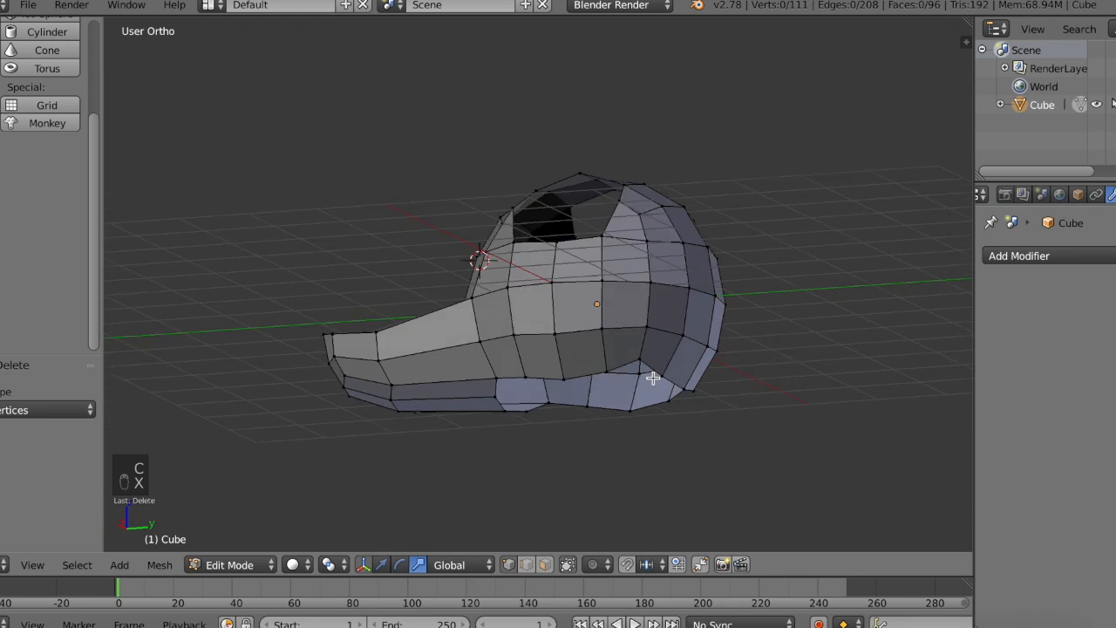
Step: Delete two more vertices at the edge of the bottom opening, beneath the base of the snout
middle_drag(652, 377, 654, 378)
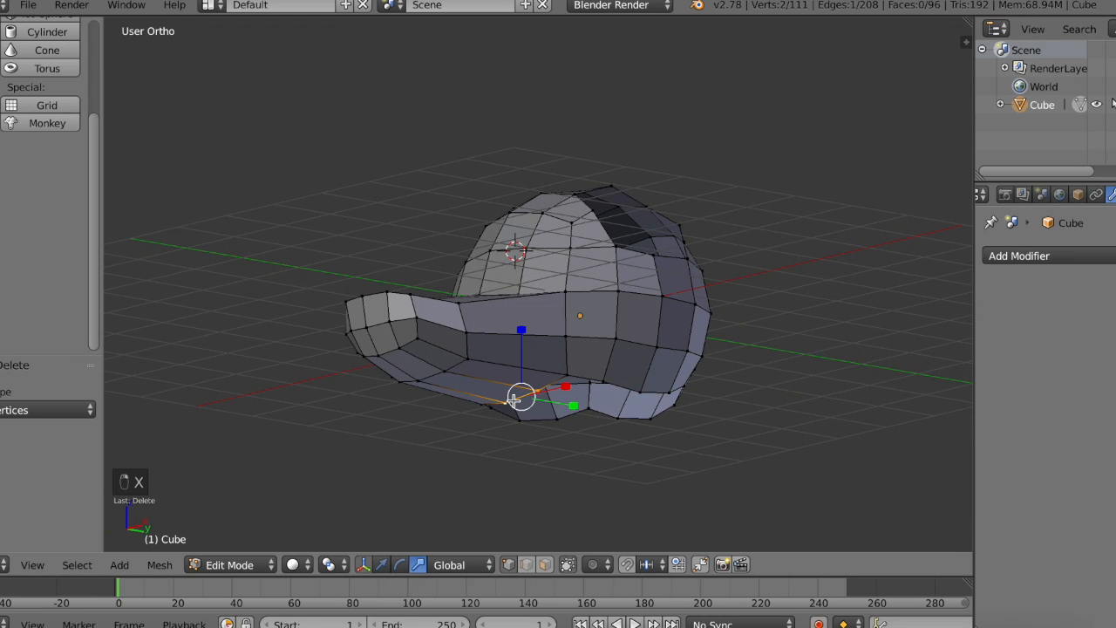
key(x)
click(516, 403)
Step: Select the remaining vertices around the opening on the underside of the snout and delete them
middle_drag(516, 403, 509, 377)
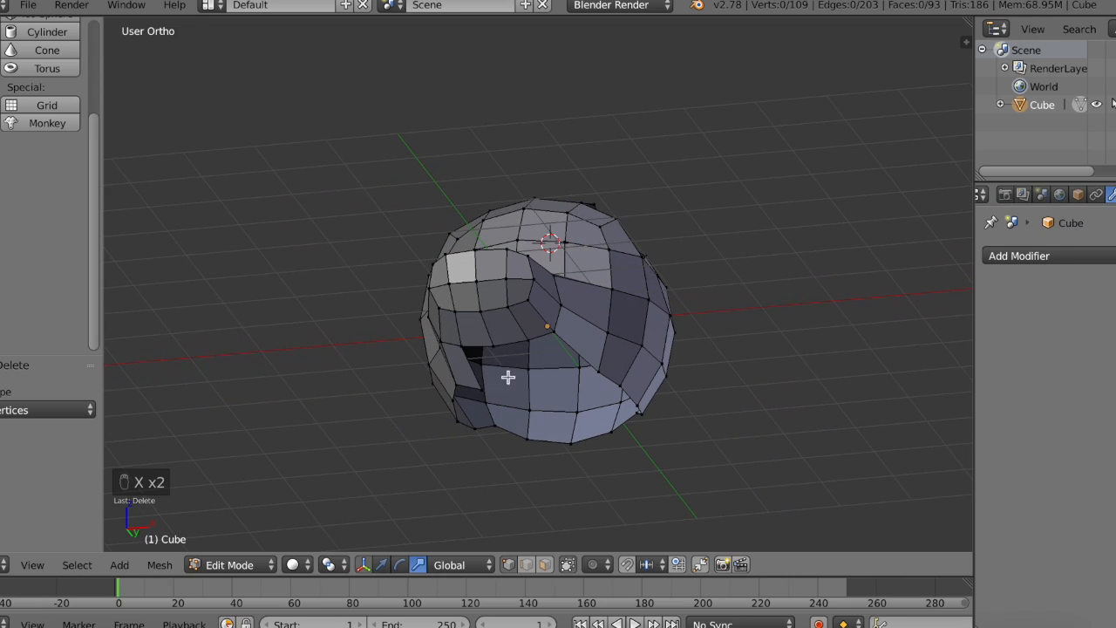
shift+right_click(486, 352)
shift+right_click(465, 345)
shift+right_click(479, 387)
key(x)
click(478, 386)
Step: Select a vertex on each side of the head's lower rim and scale the pair slightly along Z
mouse_move(478, 386)
middle_down()
mouse_move(440, 392)
mouse_move(464, 397)
middle_up()
right_click(434, 390)
shift+right_click(530, 390)
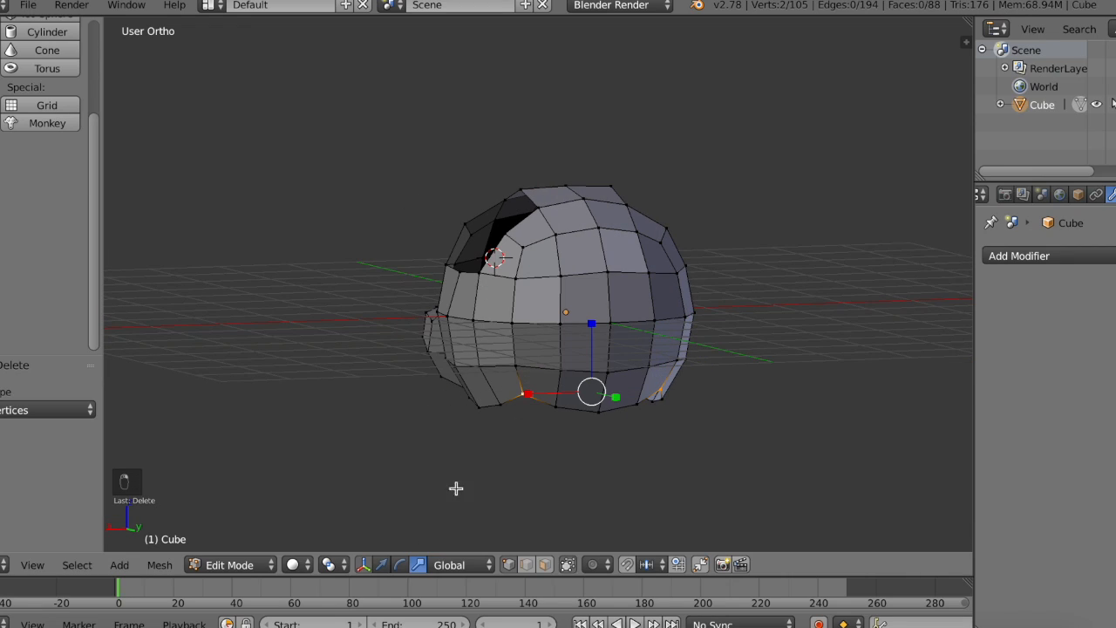
mouse_move(593, 324)
mouse_down()
mouse_move(589, 351)
mouse_move(591, 337)
mouse_up()
Step: Leave Edit Mode and inspect the opened head shape from several sides
scroll(591, 337, left, 10)
key(Tab)
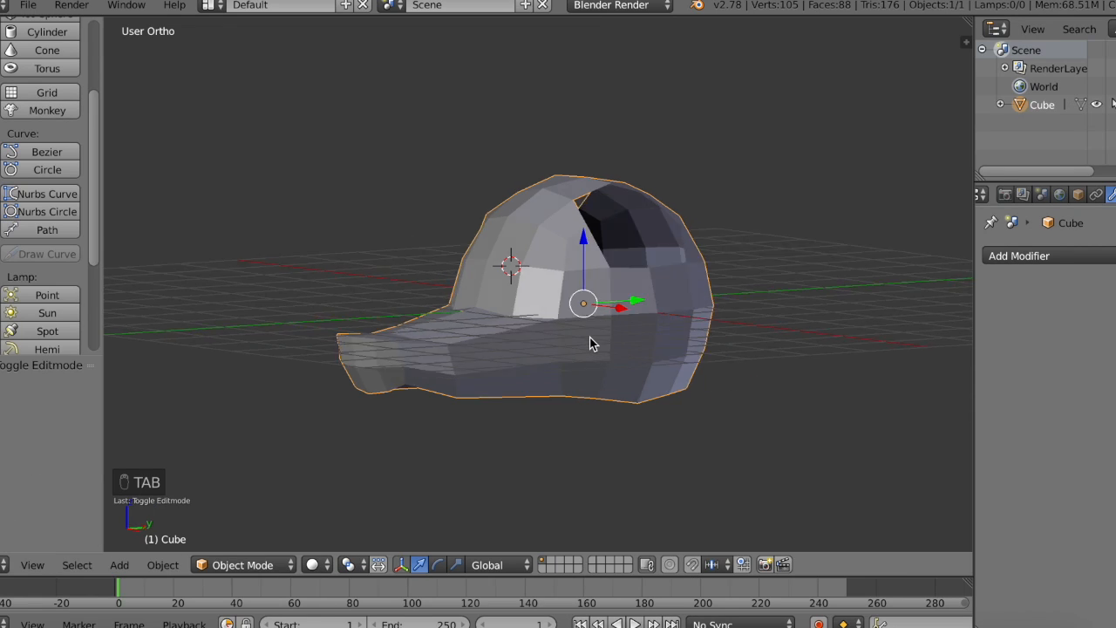
scroll(591, 338, left, 8)
scroll(591, 339, right, 5)
scroll(591, 341, left, 6)
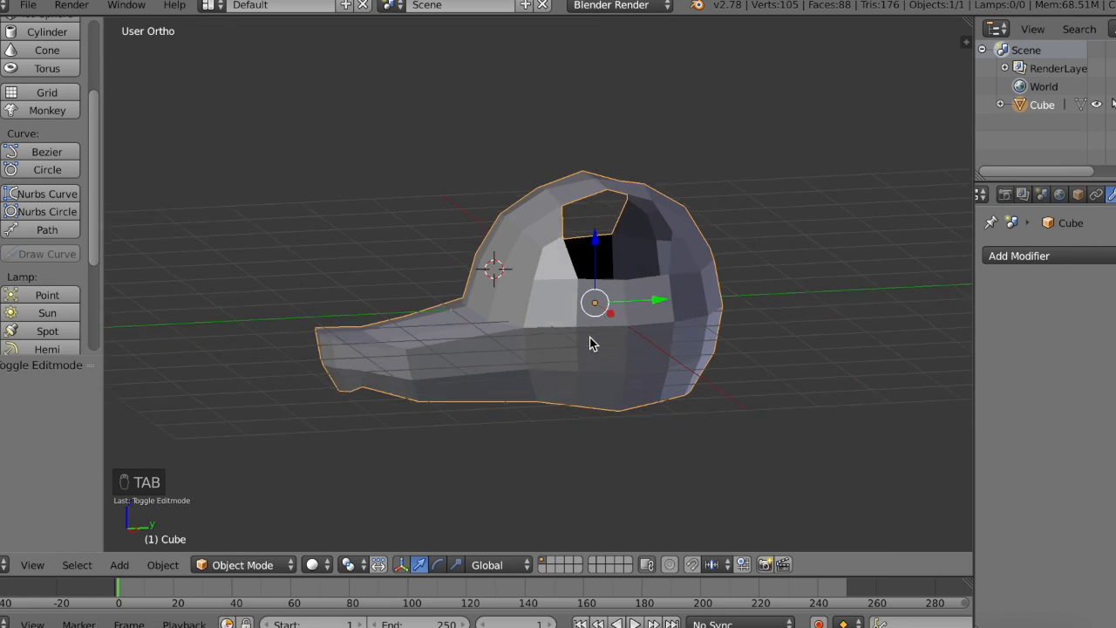
Step: Add a Subdivision Surface modifier to the head and keep its viewport subdivision level at 1 after trying 2
click(1038, 256)
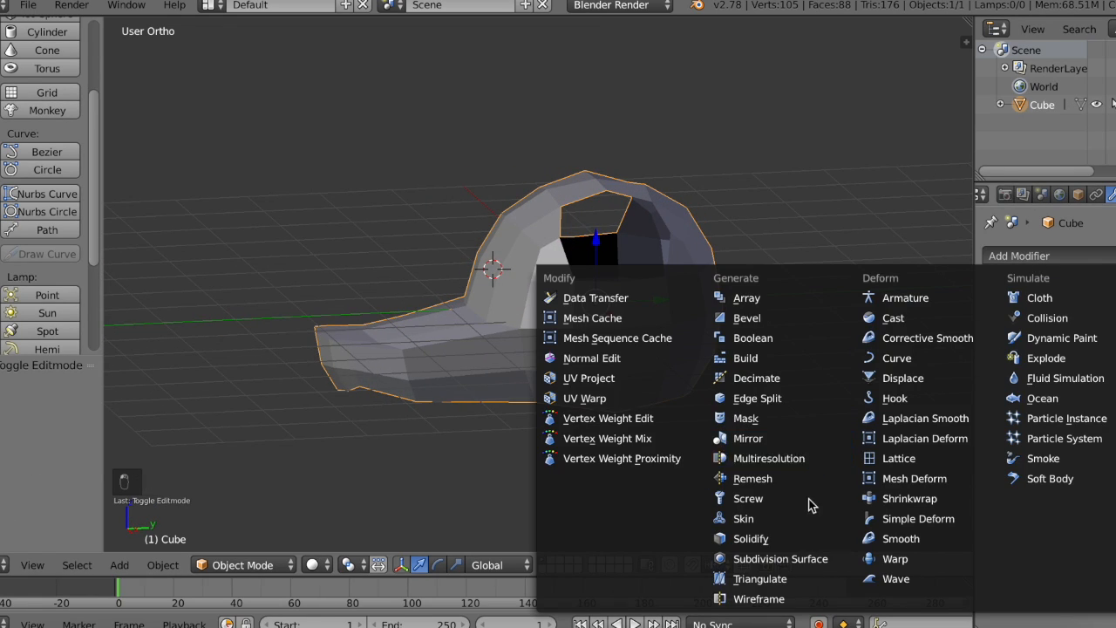
click(800, 564)
middle_drag(637, 332, 637, 332)
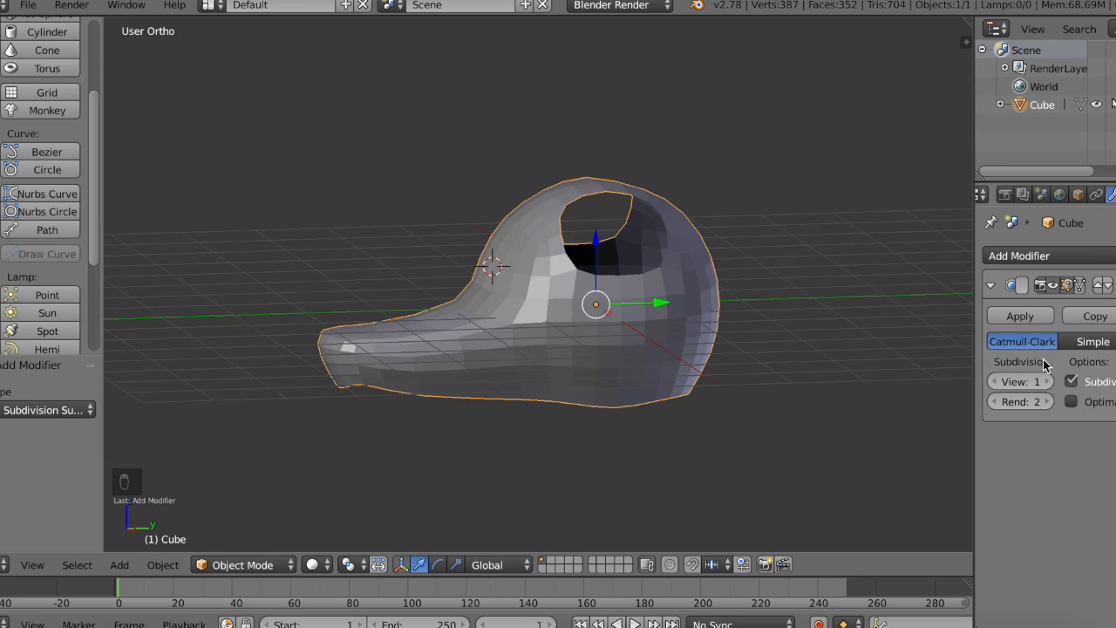
click(1048, 381)
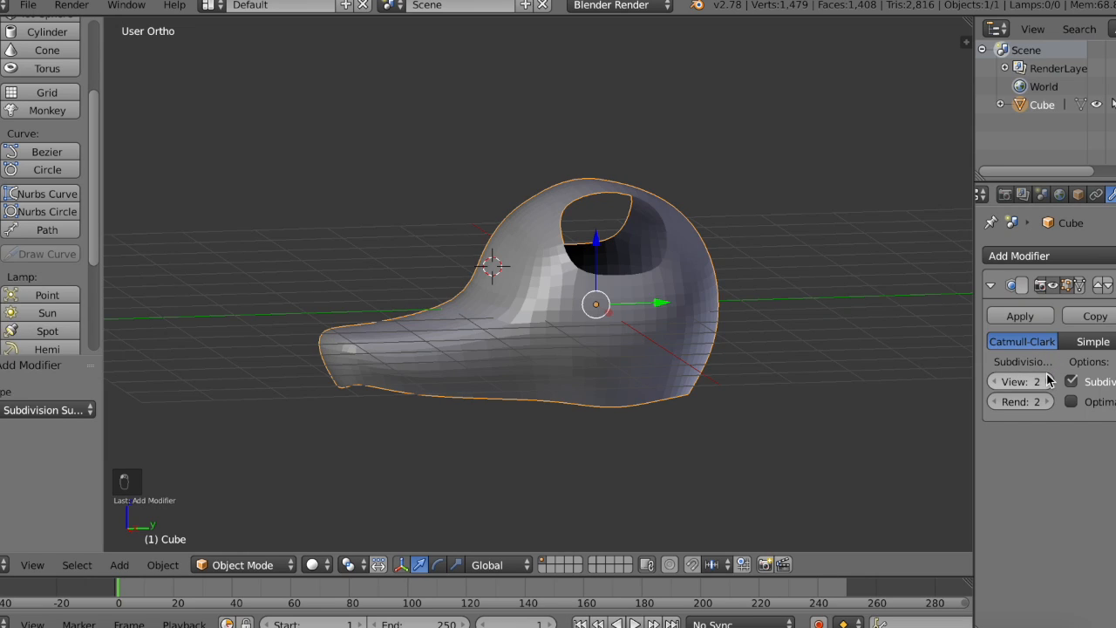
click(995, 381)
middle_drag(598, 348, 598, 348)
right_click(1003, 305)
click(1052, 309)
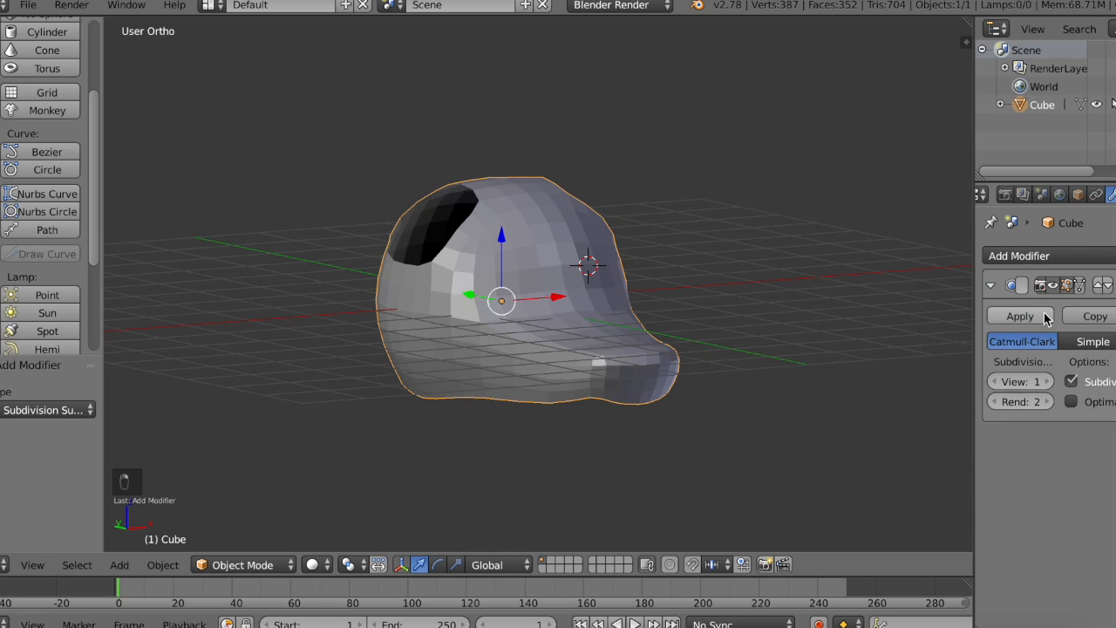
click(1051, 314)
click(1093, 260)
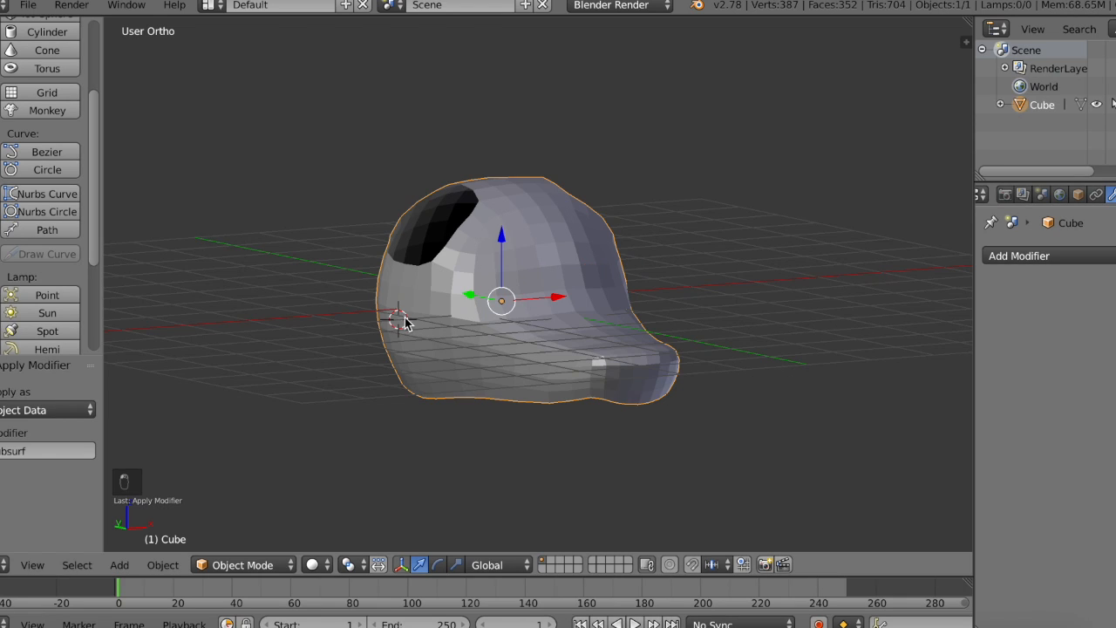
key(super+z)
Step: Enter Edit Mode, select three vertices where the snout meets the forehead and lower them slightly along Z
middle_drag(884, 322, 892, 330)
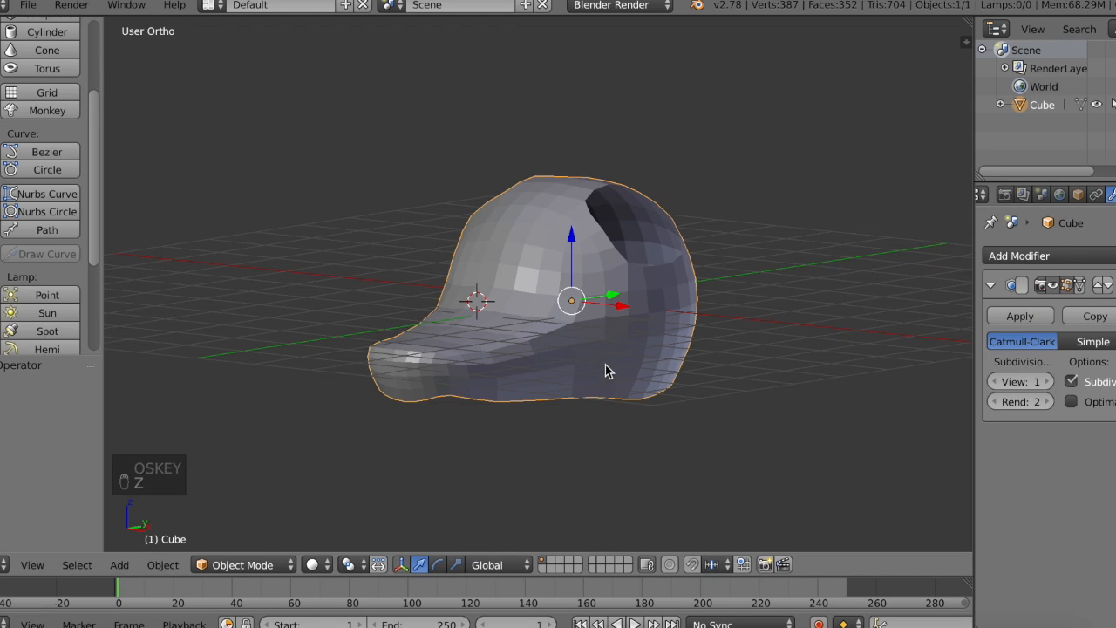
key(Tab)
middle_drag(441, 267, 439, 268)
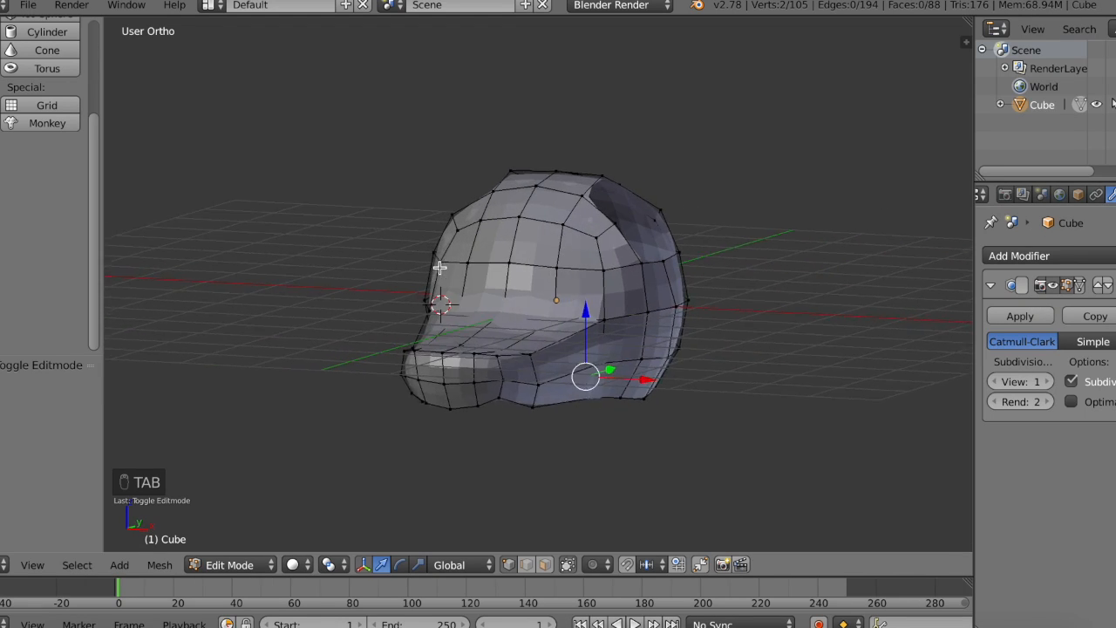
scroll(440, 268, up, 2)
right_click(495, 295)
shift+right_click(564, 333)
shift+right_click(436, 321)
middle_drag(436, 322, 436, 320)
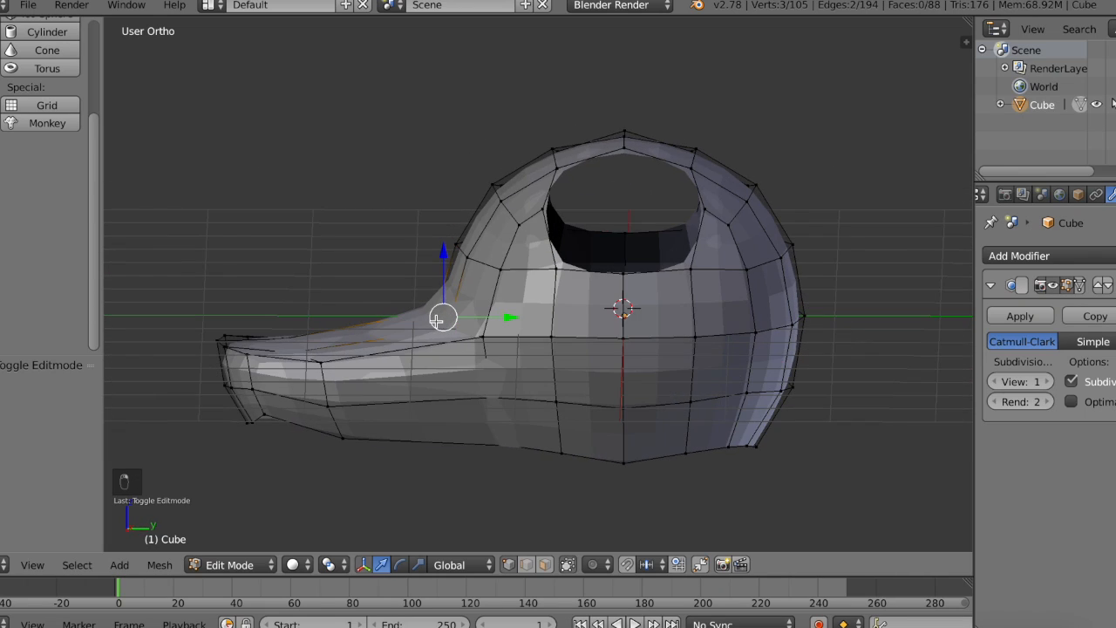
drag(449, 255, 447, 264)
Step: Reposition the neighbouring vertices at the base of the snout along Z and about 0.044 along Y
shift+right_click(496, 340)
middle_drag(496, 340, 491, 341)
shift+right_click(413, 327)
drag(542, 264, 544, 282)
middle_drag(544, 281, 500, 262)
drag(465, 271, 463, 282)
drag(523, 345, 540, 344)
middle_drag(541, 344, 518, 341)
drag(539, 332, 542, 331)
middle_drag(543, 332, 551, 334)
Step: Raise the middle vertex on top of the snout, just behind its tip, by about 0.268 along Z
right_click(352, 432)
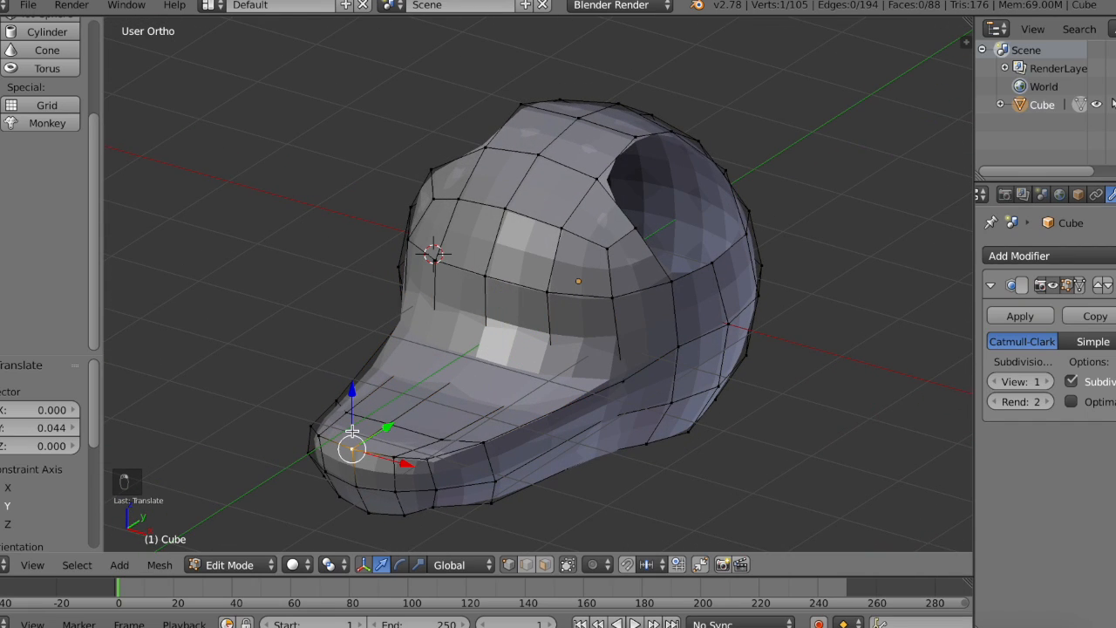
shift+right_click(388, 422)
drag(379, 387, 367, 353)
Step: Select the vertices on both sides of the snout tip's upper edge, raise them slightly along Z and leave Edit Mode
right_click(432, 419)
shift+right_click(405, 452)
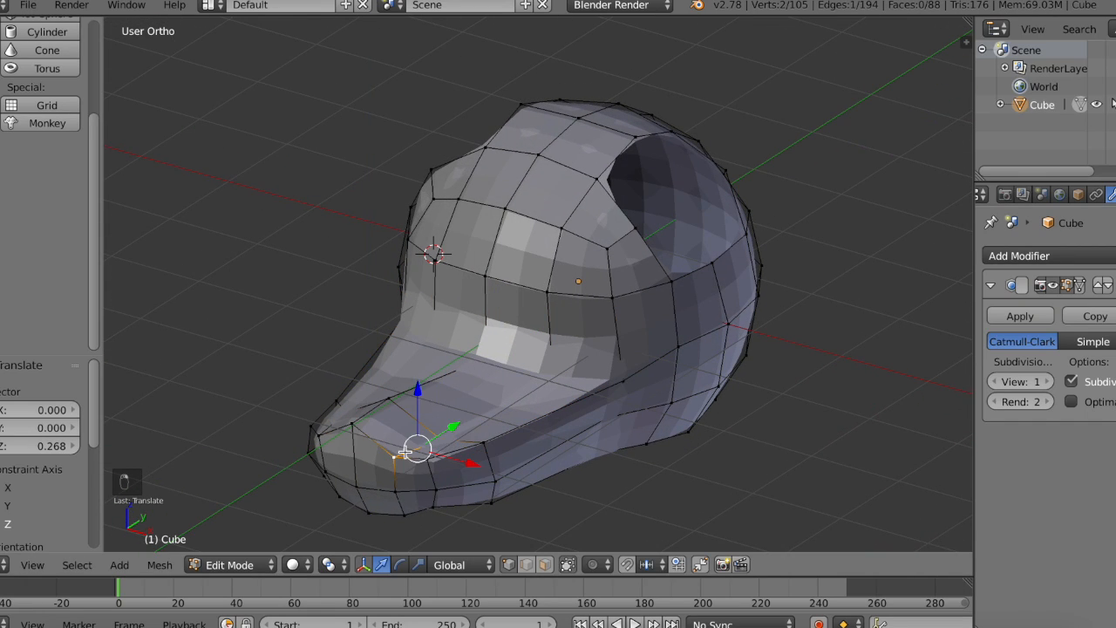
middle_drag(405, 452, 414, 450)
shift+right_click(427, 442)
shift+right_click(432, 461)
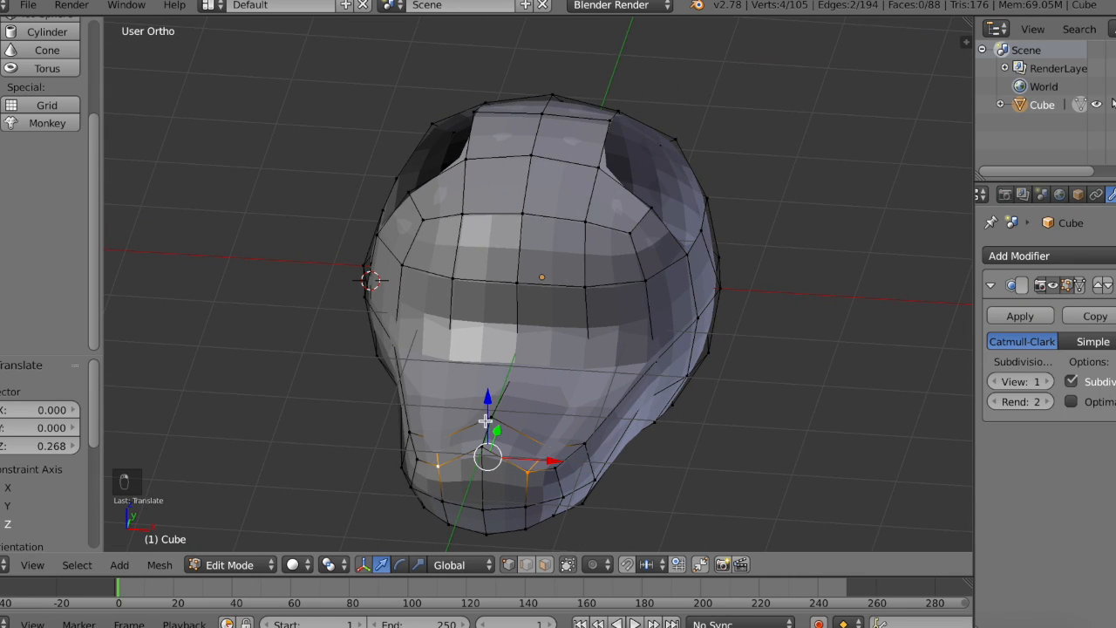
drag(487, 400, 487, 395)
key(Tab)
middle_drag(487, 395, 487, 399)
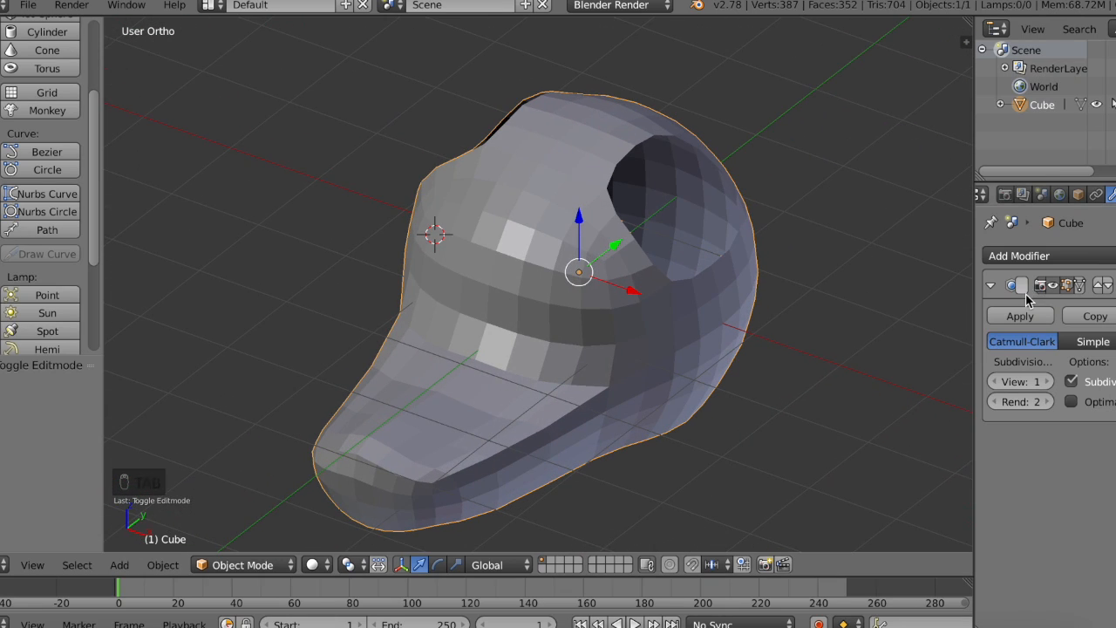
Step: Apply the Subdivision Surface modifier and add a Solidify modifier to the head
click(1021, 316)
click(1053, 257)
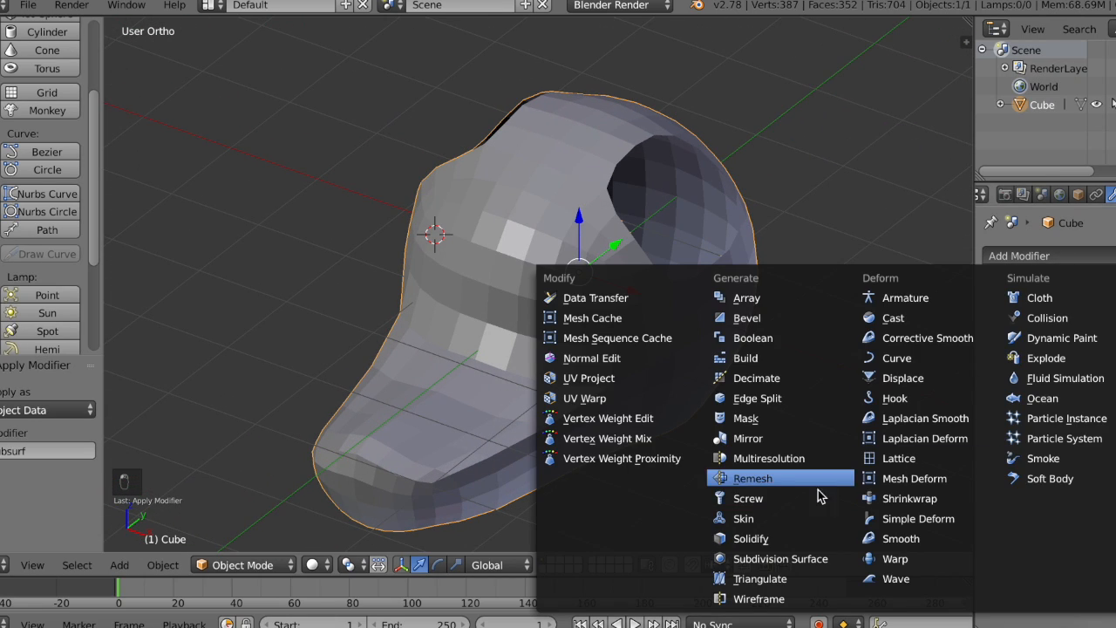
click(776, 542)
Step: Set the Solidify thickness to 0.0420 and apply the modifier
middle_drag(411, 219, 411, 219)
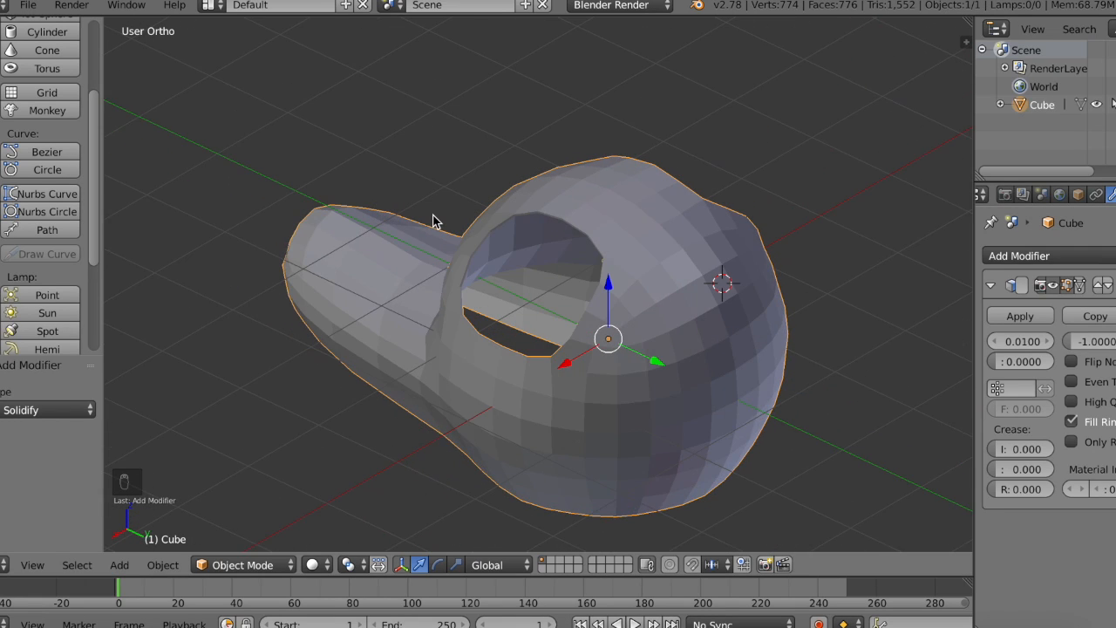
scroll(432, 215, up, 6)
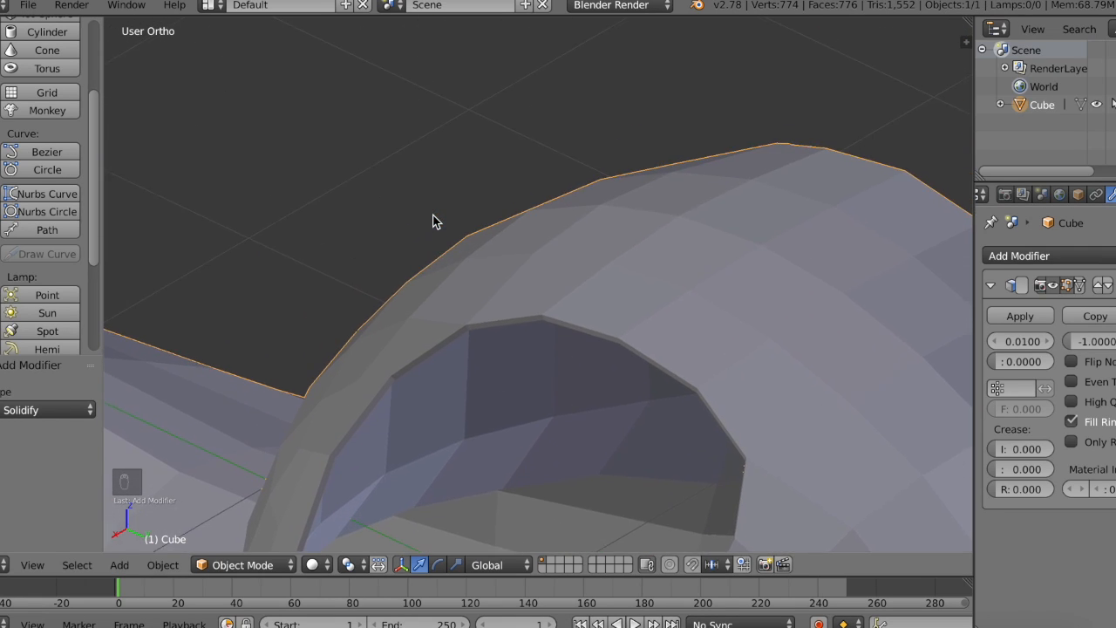
scroll(433, 221, up, 4)
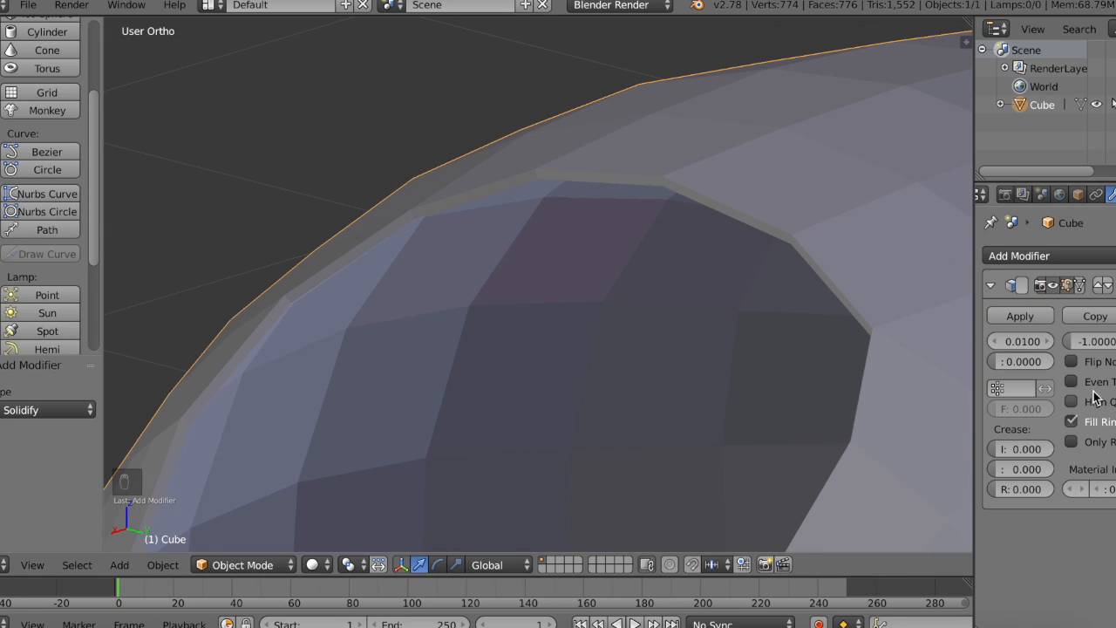
drag(995, 341, 1042, 341)
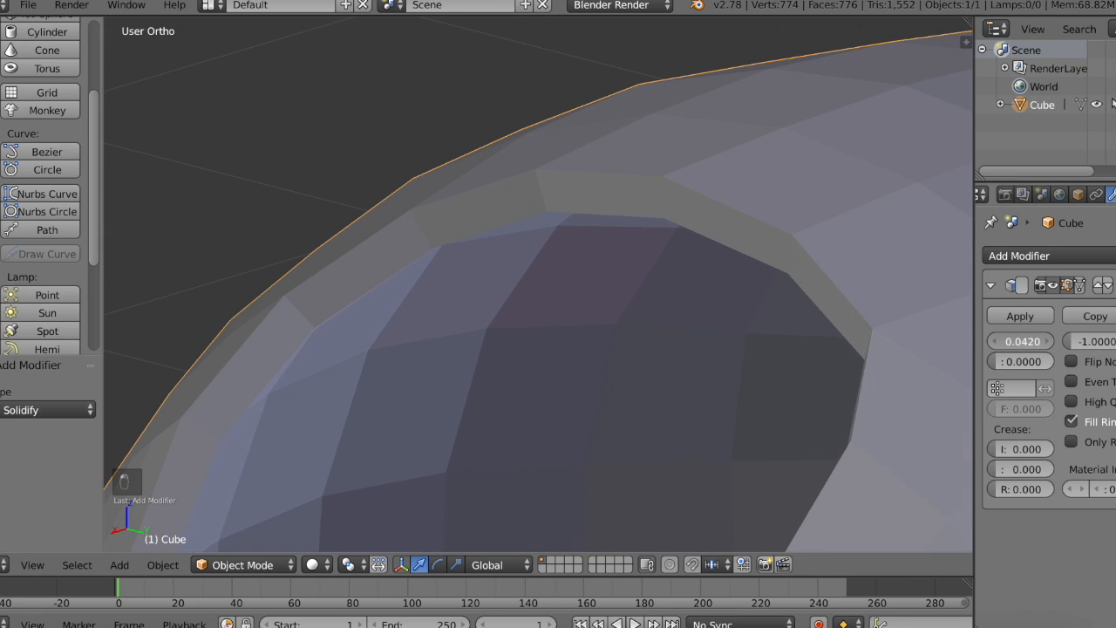
scroll(751, 357, down, 5)
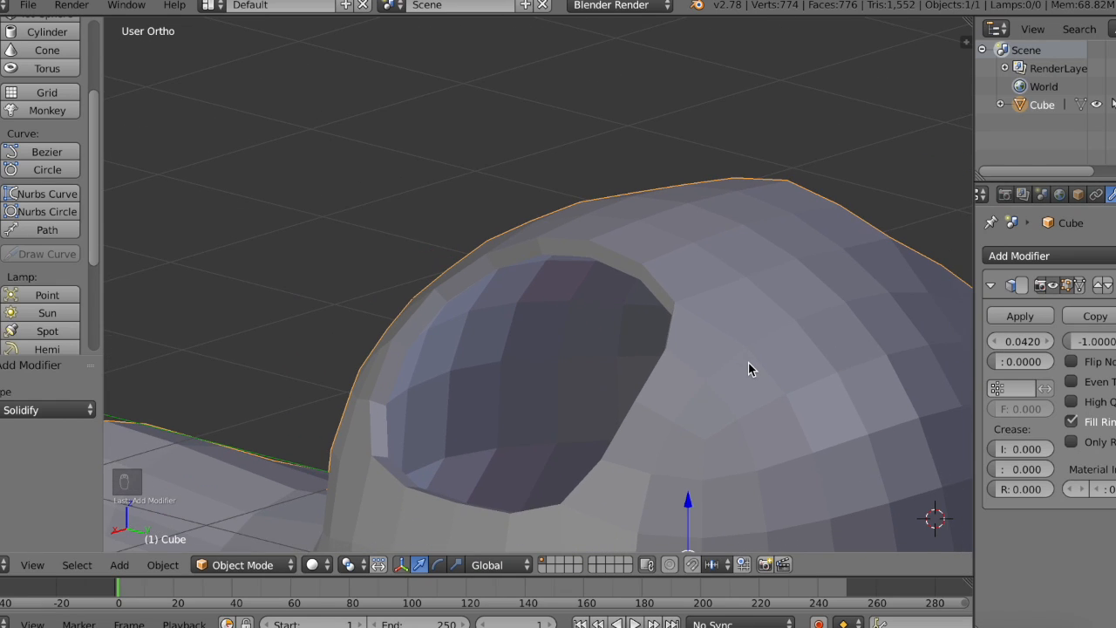
middle_drag(748, 362, 750, 368)
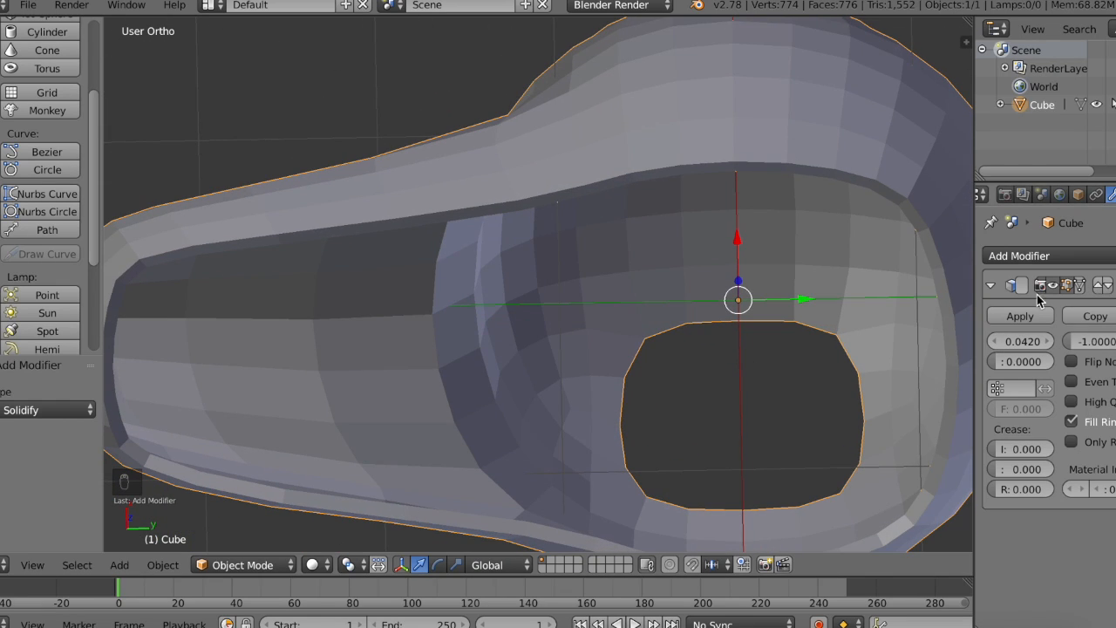
click(1014, 316)
Step: Set the head's shading to smooth and check it from the front
middle_drag(707, 277, 707, 275)
click(0, 53)
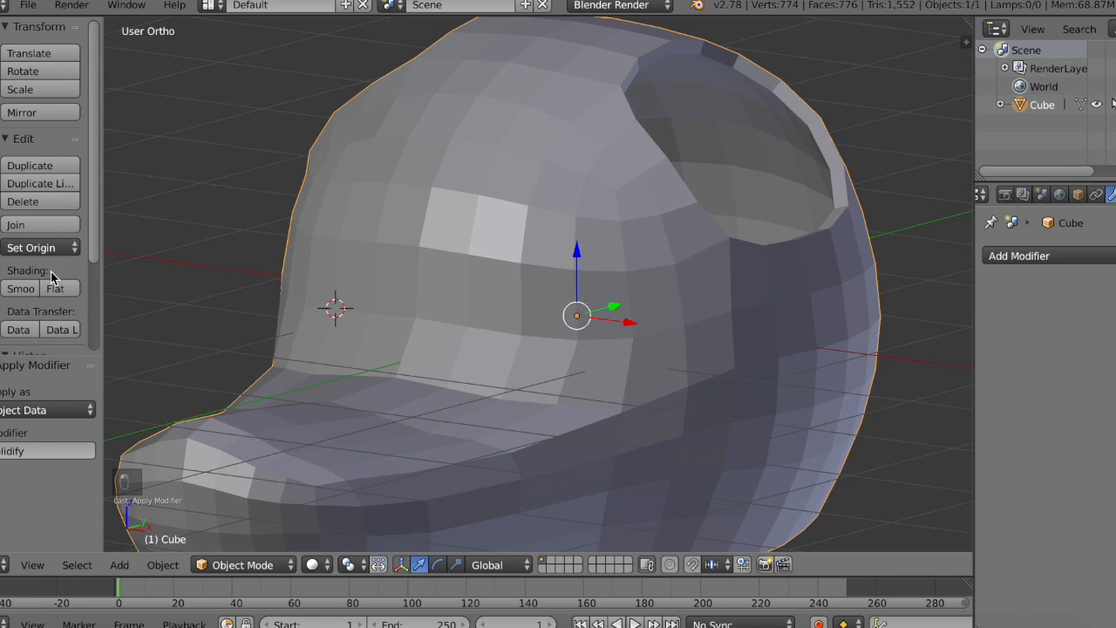
click(20, 288)
middle_drag(587, 281, 593, 286)
scroll(587, 281, down, 2)
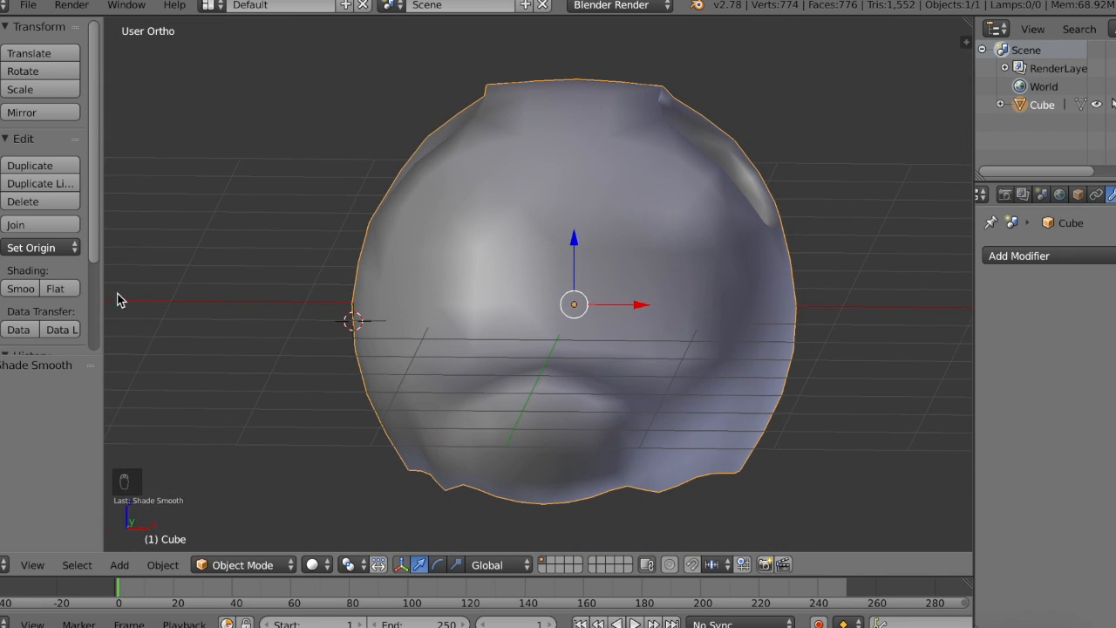
Step: Add a UV sphere at the 3D cursor beside the head in front view and shade it smooth
click(2, 123)
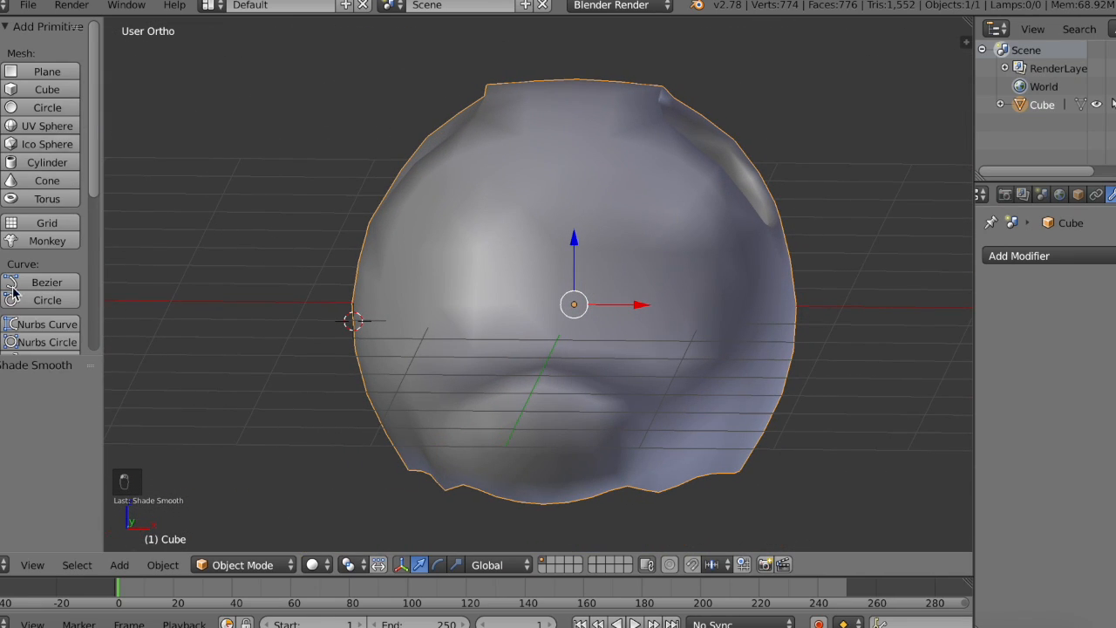
click(33, 567)
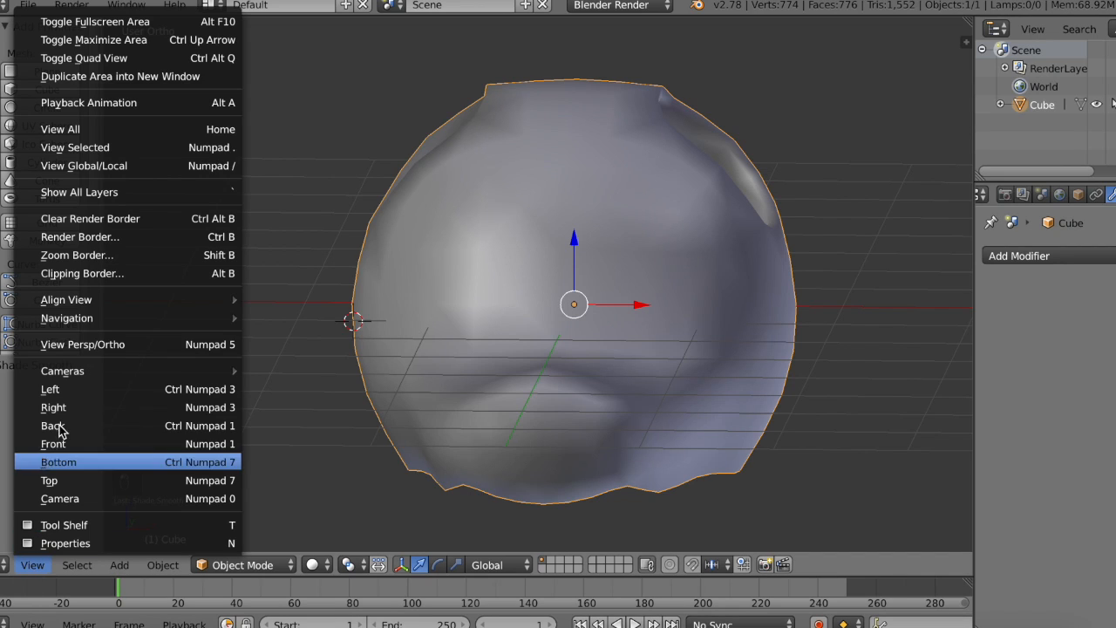
click(122, 449)
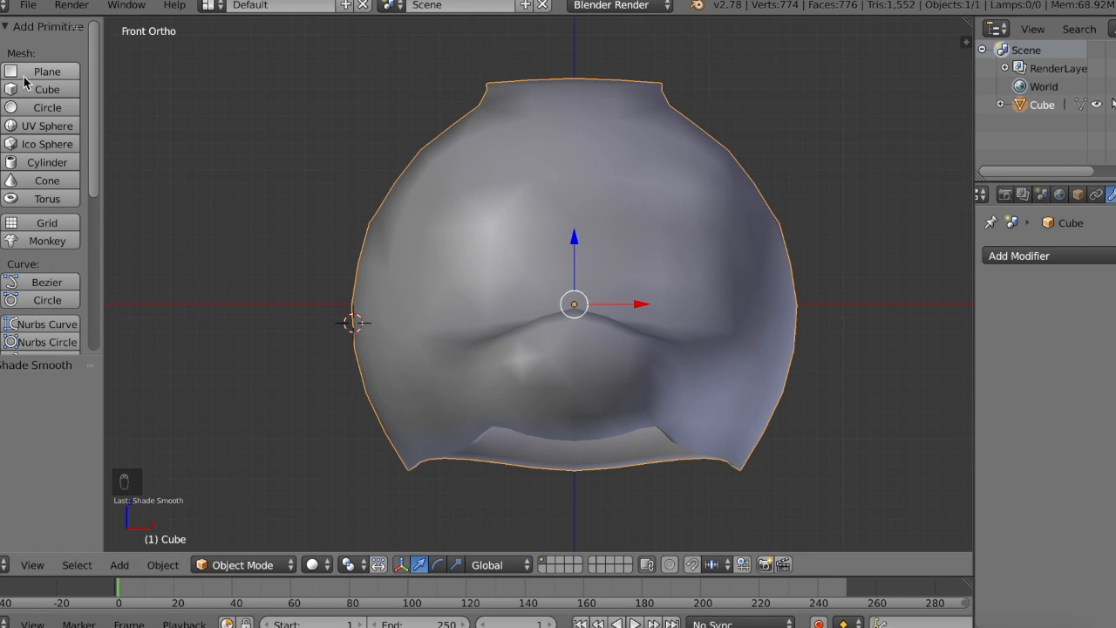
click(48, 128)
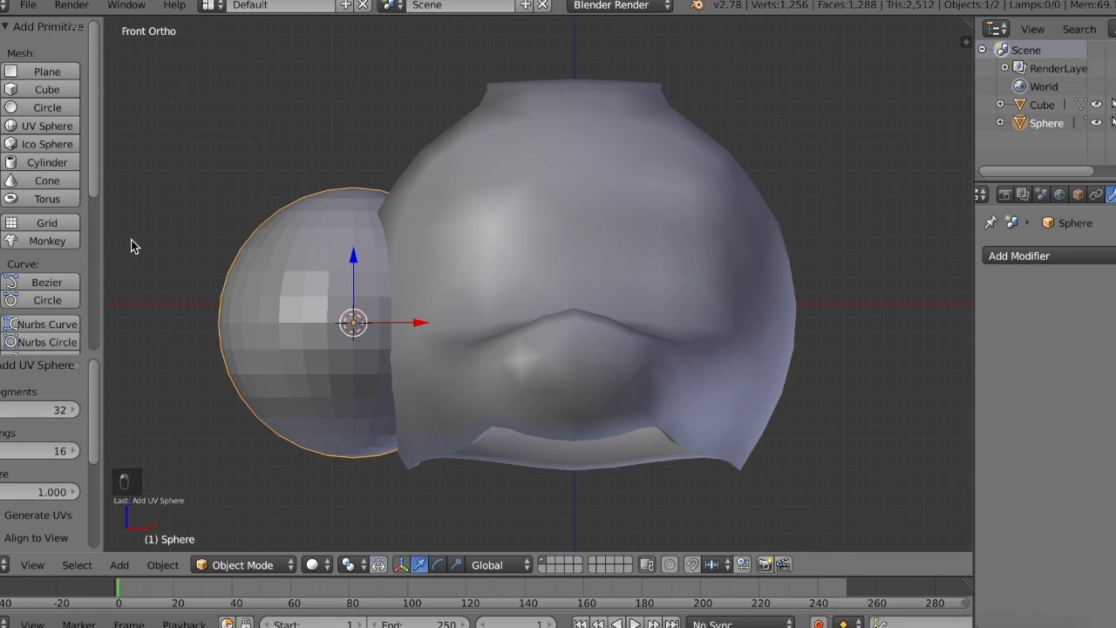
click(1, 61)
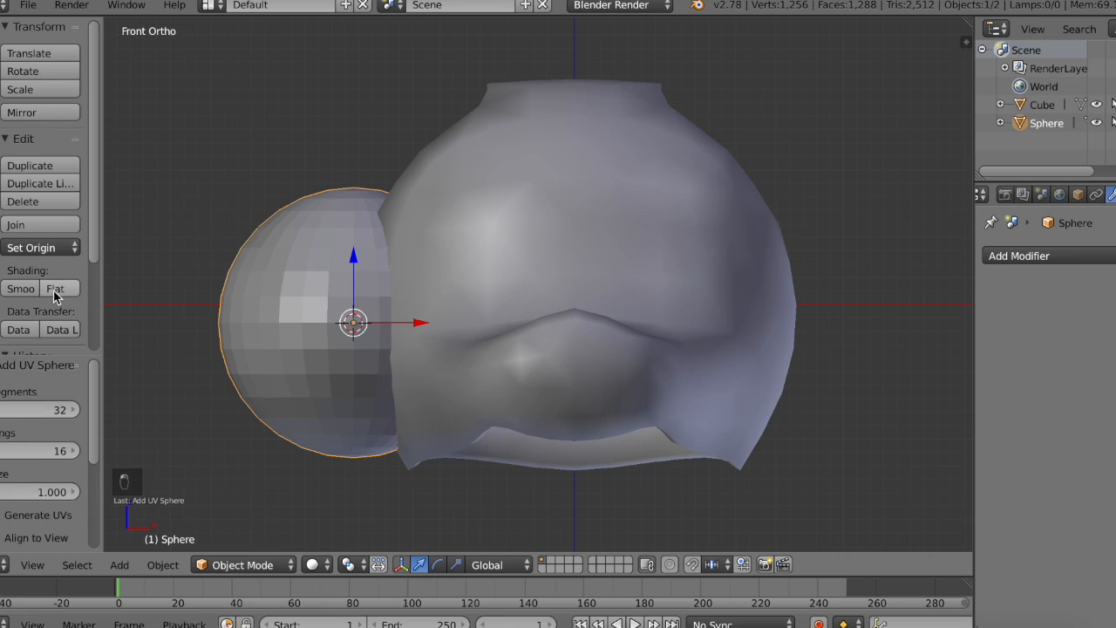
click(23, 288)
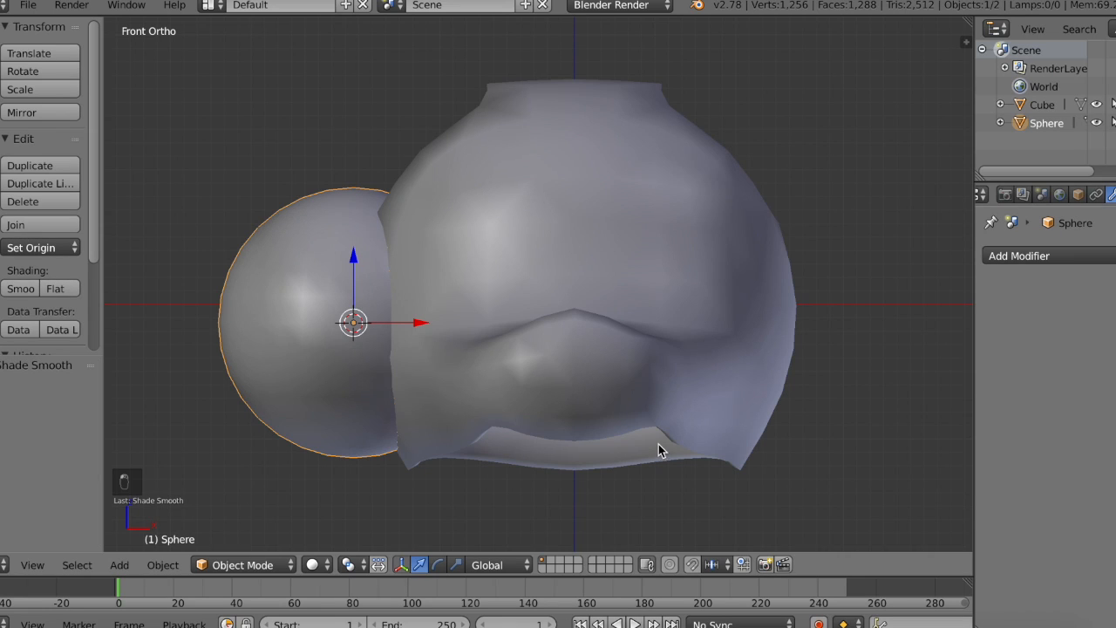
Step: Rotate the sphere by -90° in the right side view with wireframe display on
click(438, 564)
click(32, 565)
click(54, 410)
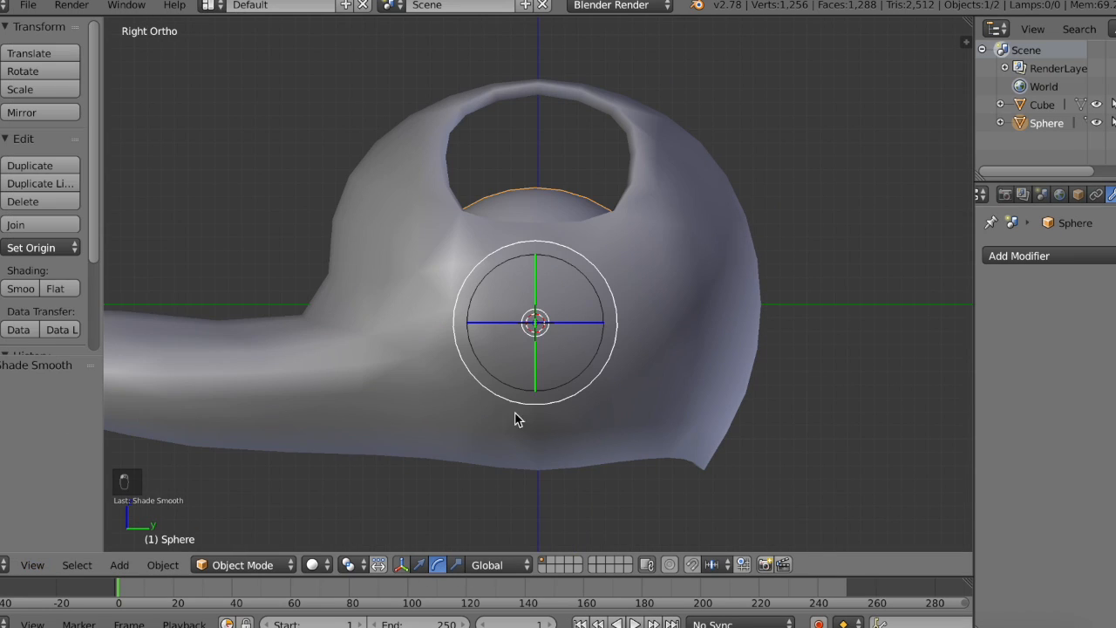
key(z)
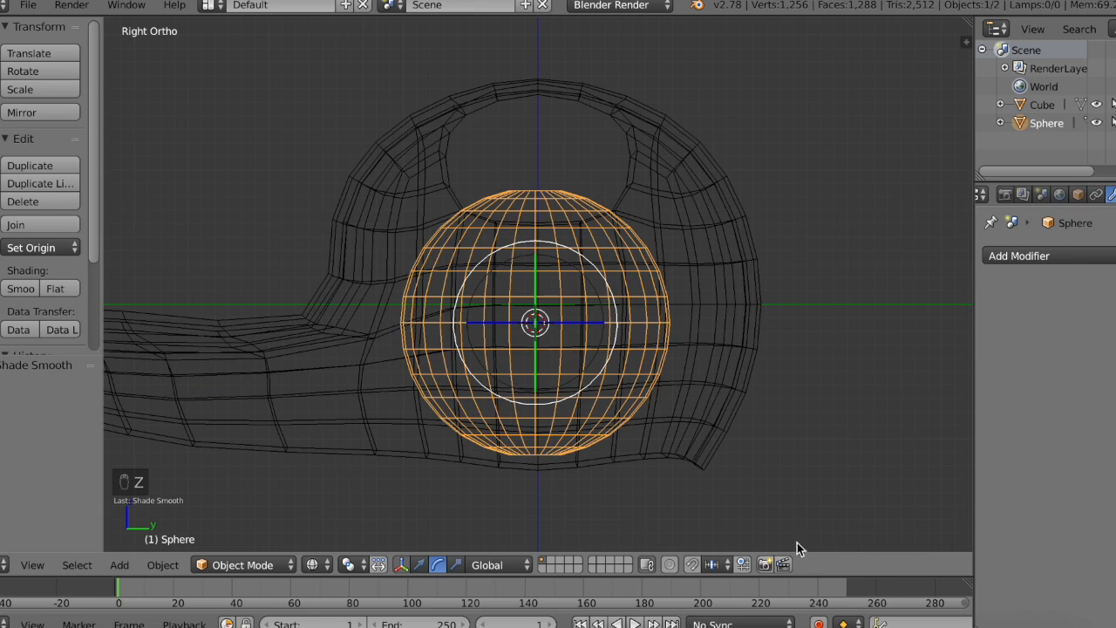
key(r)
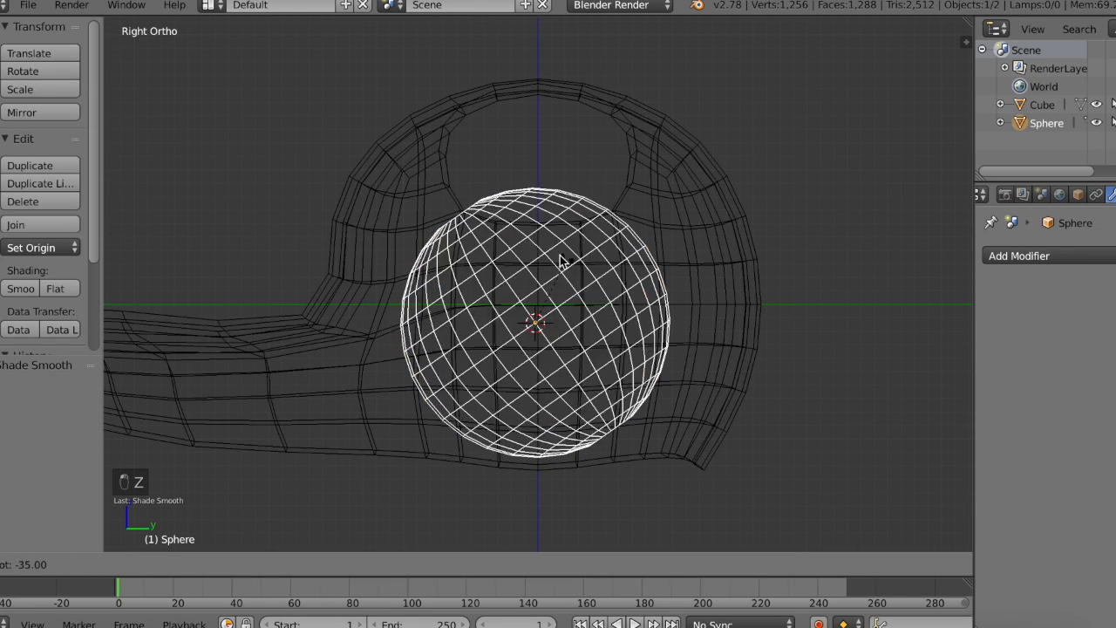
click(502, 266)
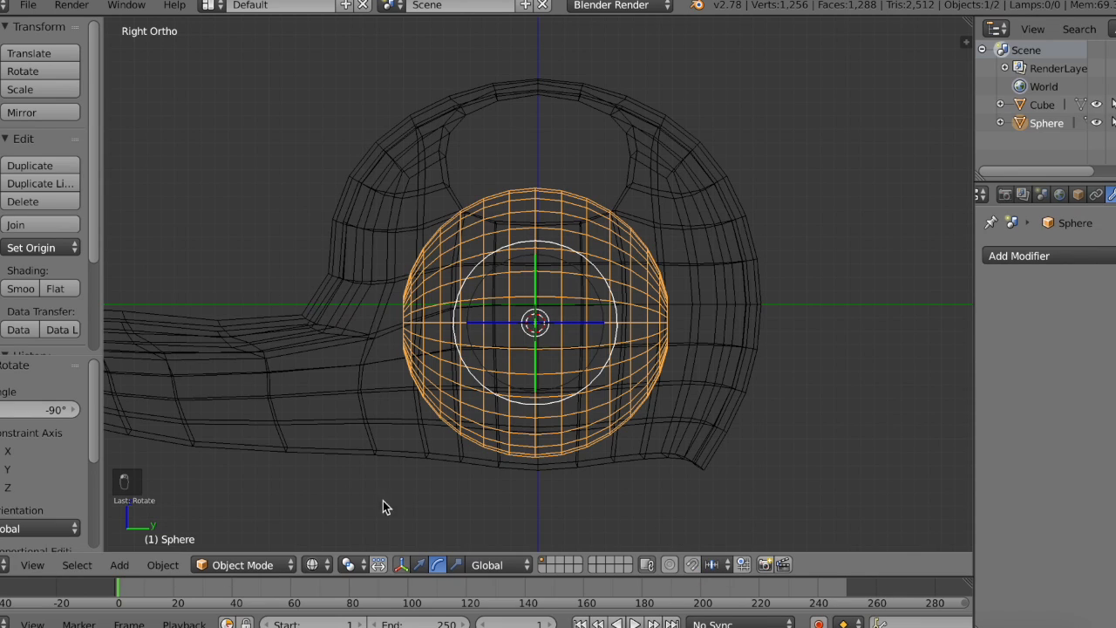
Step: Return to the front view with solid display and scale the sphere uniformly to about 0.443
click(39, 565)
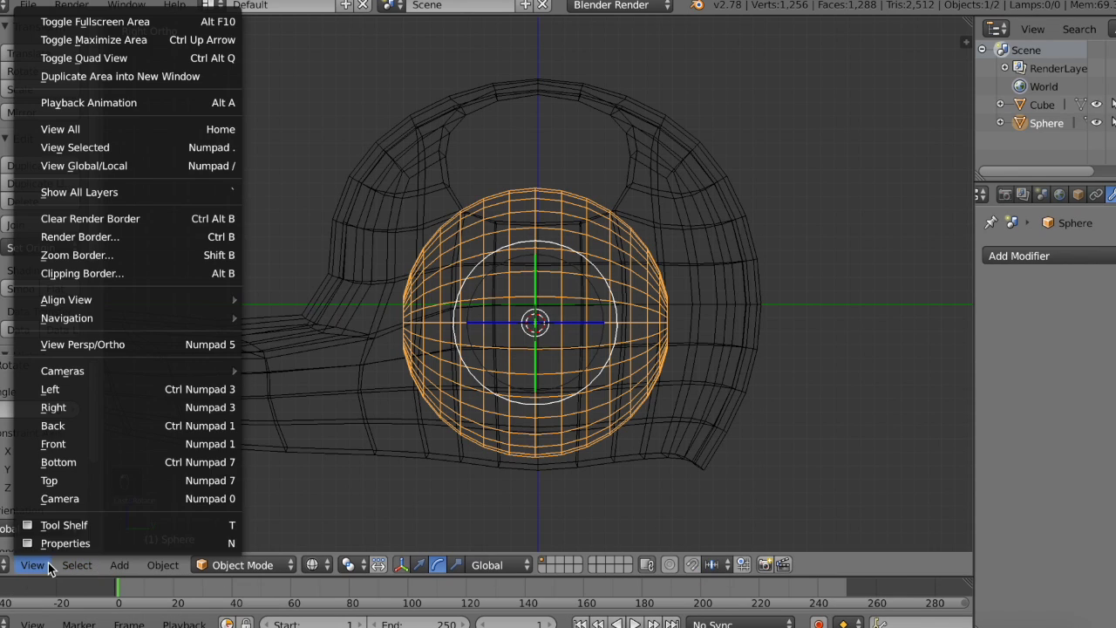
click(81, 444)
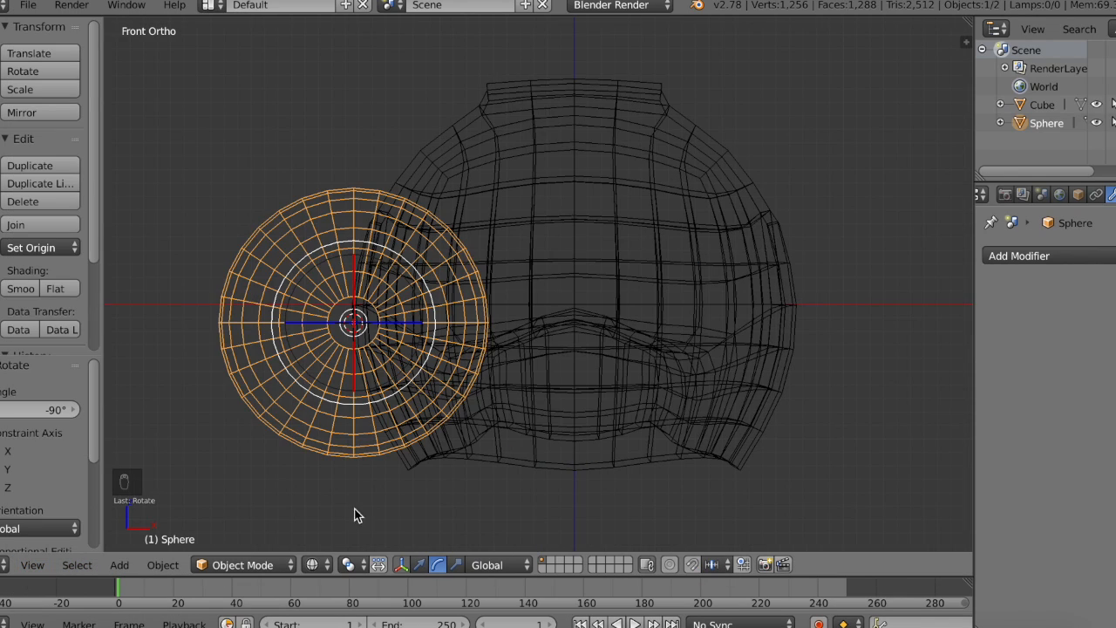
click(457, 565)
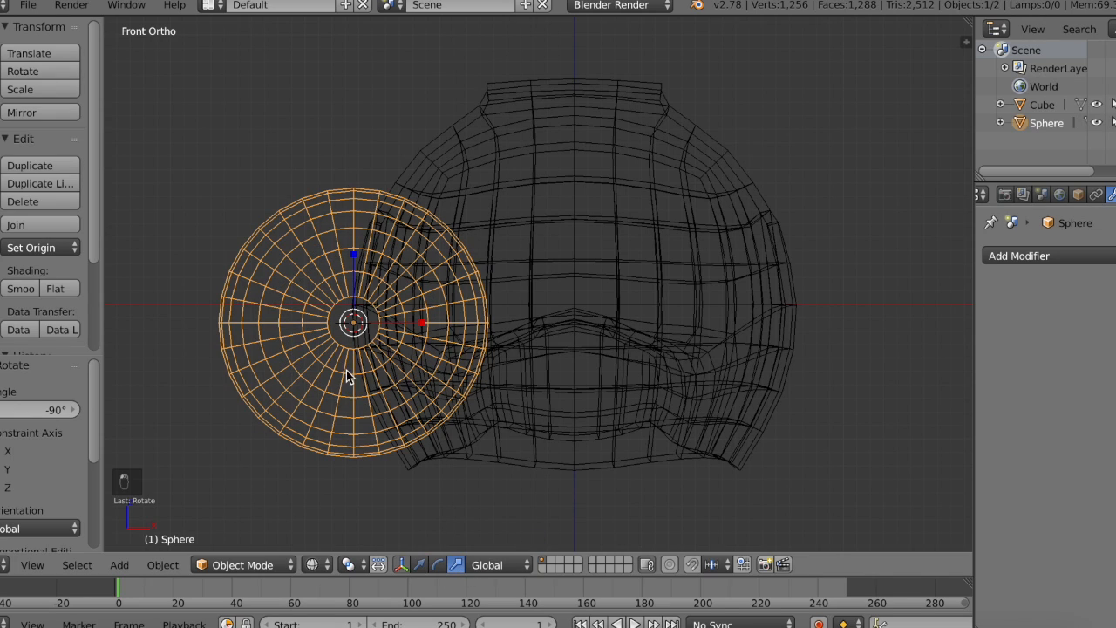
key(z)
drag(369, 332, 355, 324)
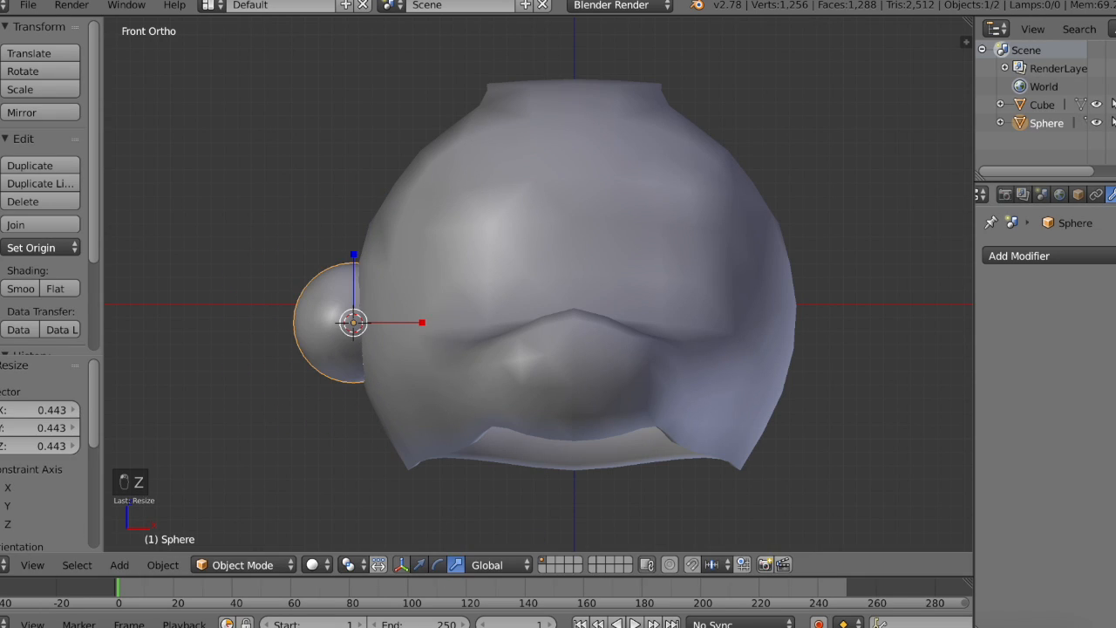
Step: Give the sphere a new material with a blue diffuse colour of about R 0.010, G 0.003, B 0.800
scroll(1047, 194, right, 2)
click(1050, 195)
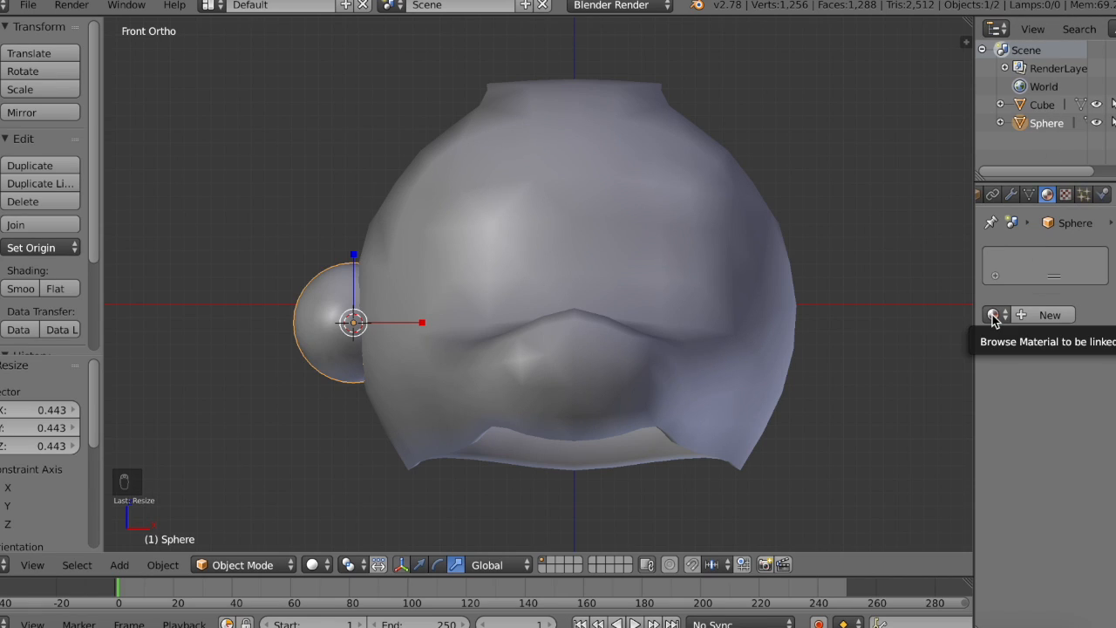
click(1047, 315)
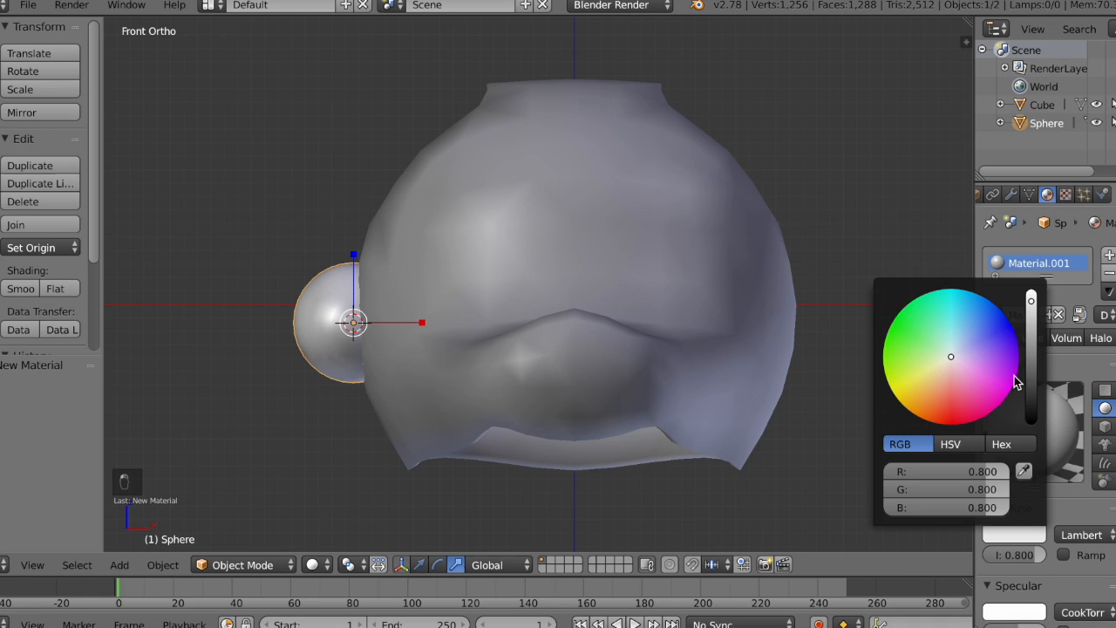
drag(1031, 366, 1009, 329)
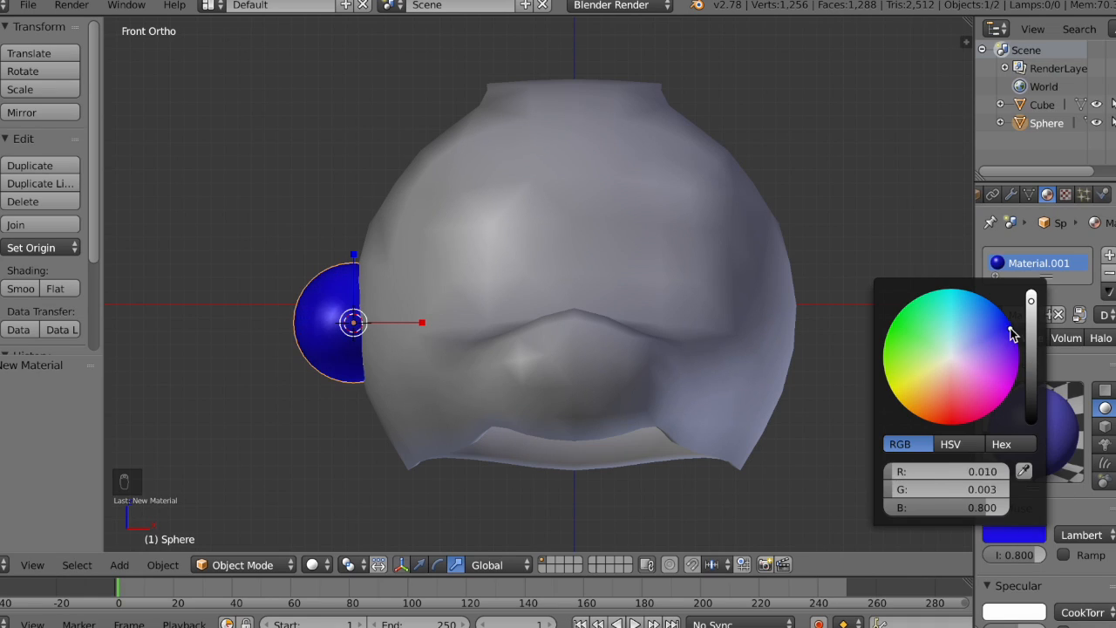
Step: Give the head a new material with a green diffuse colour
right_click(457, 301)
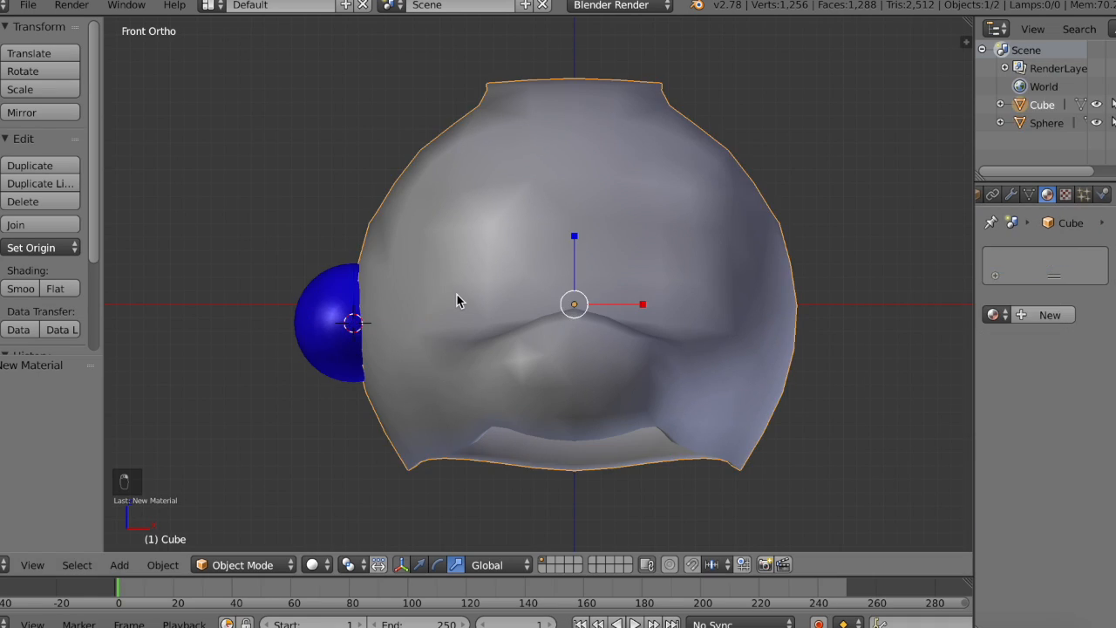
click(1032, 317)
click(1036, 538)
click(917, 328)
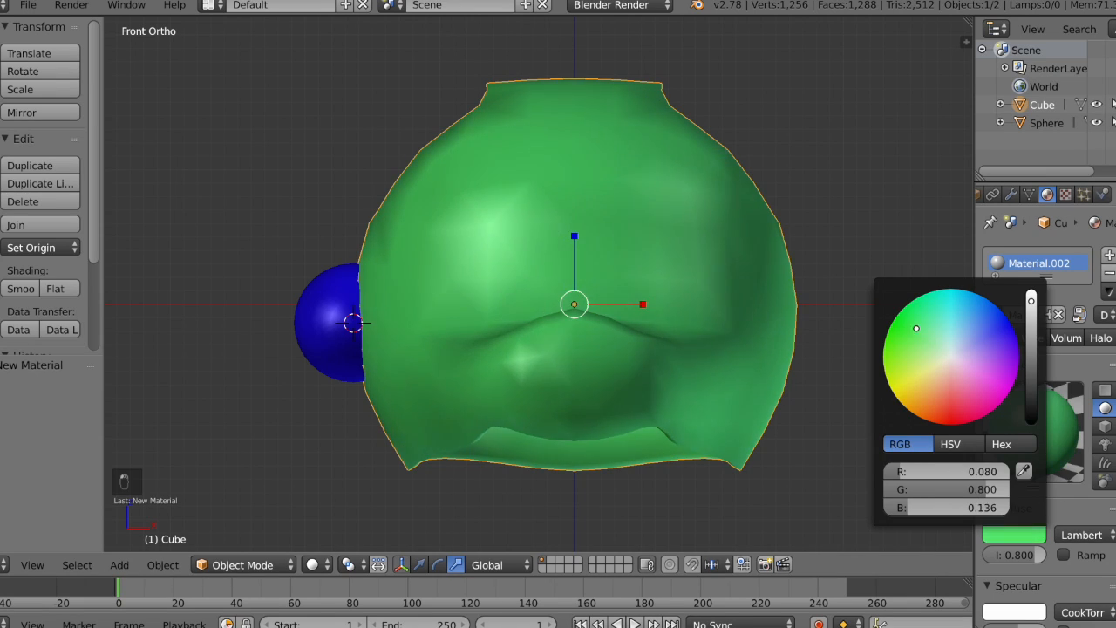
Step: In the left side view, move the sphere forward and up to the face just above the base of the snout
right_click(350, 323)
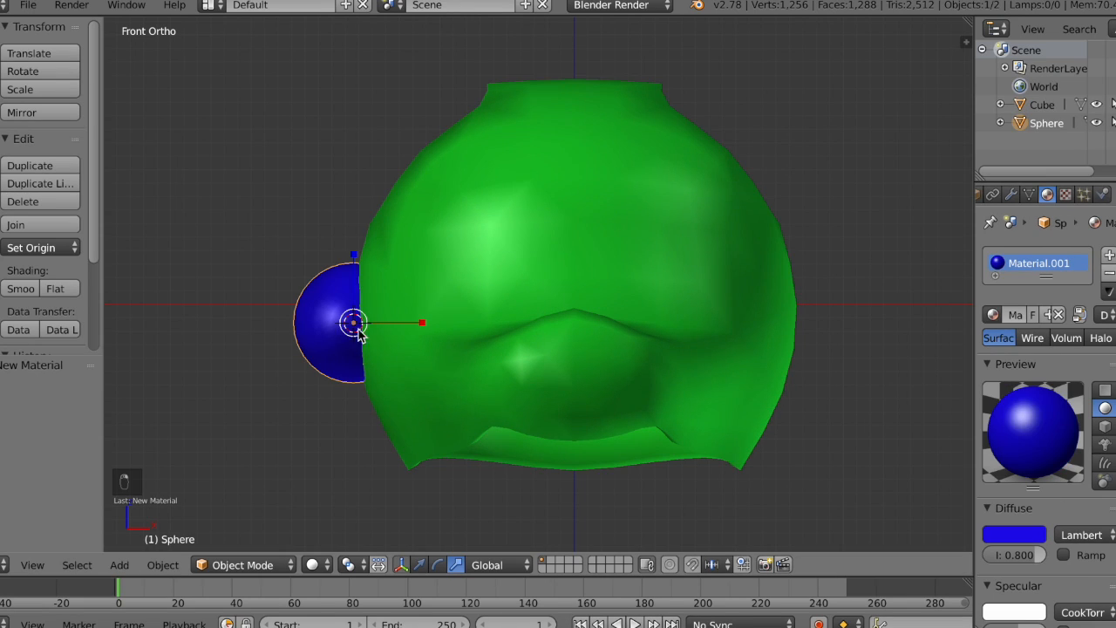
click(43, 568)
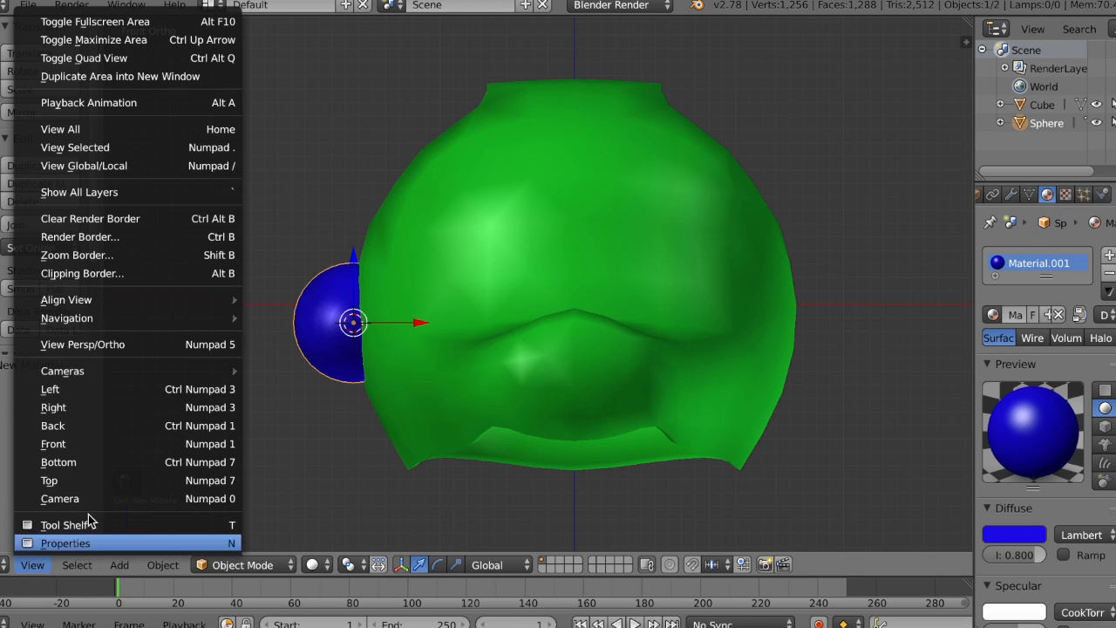
click(98, 389)
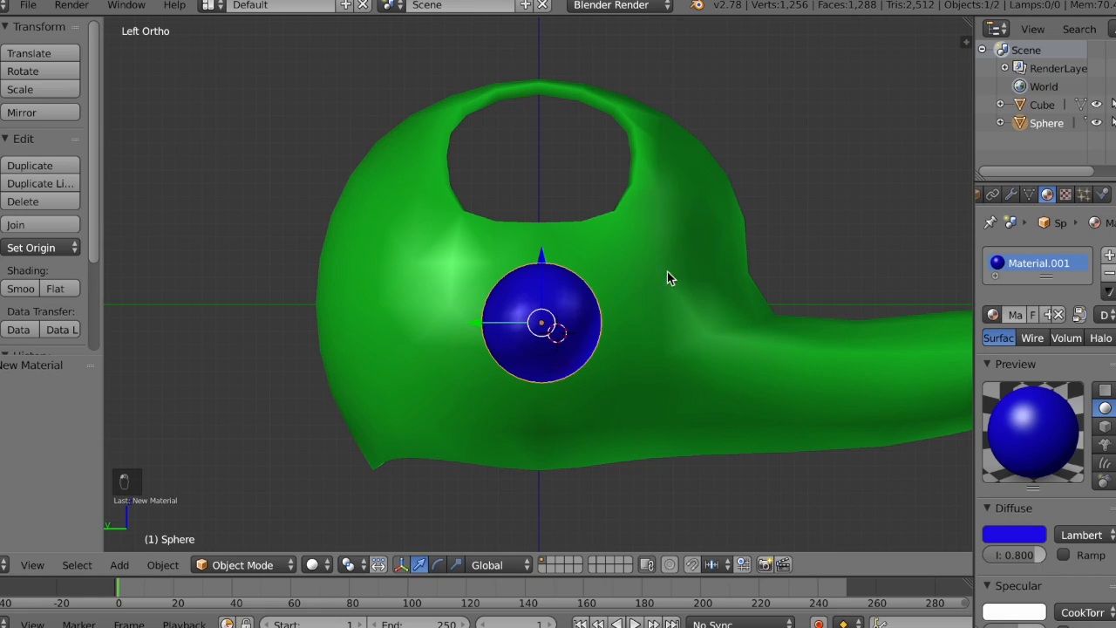
key(g)
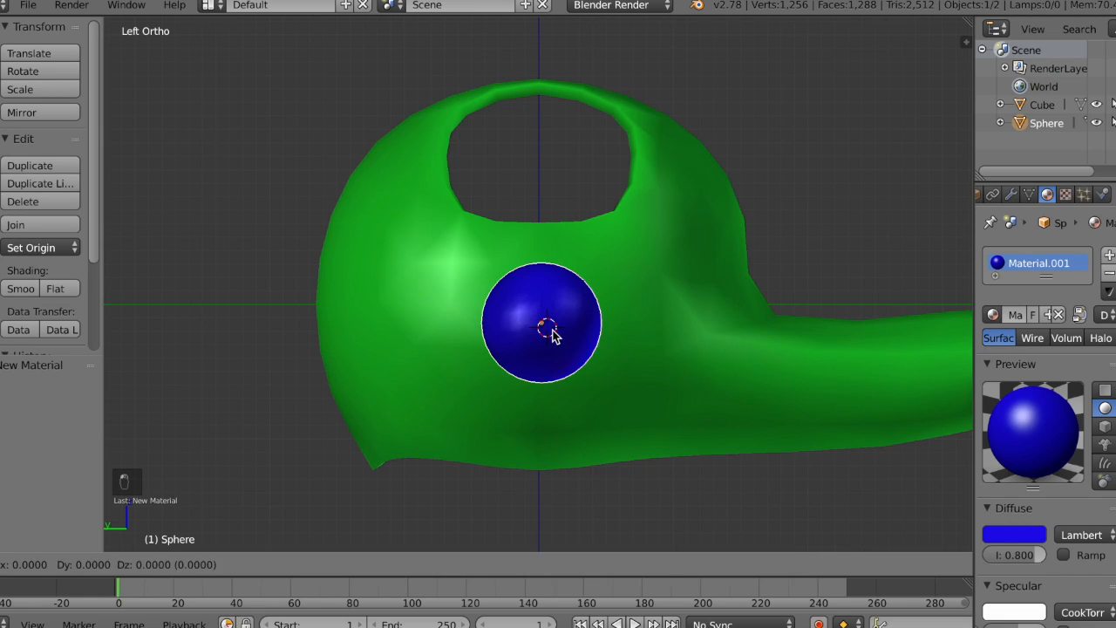
click(734, 277)
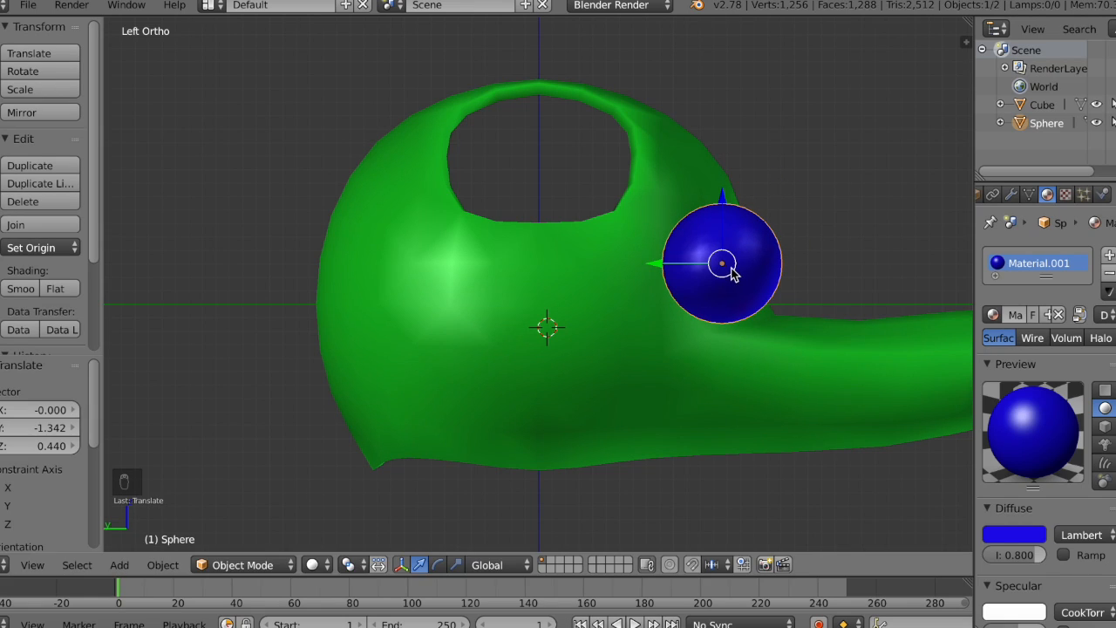
key(g)
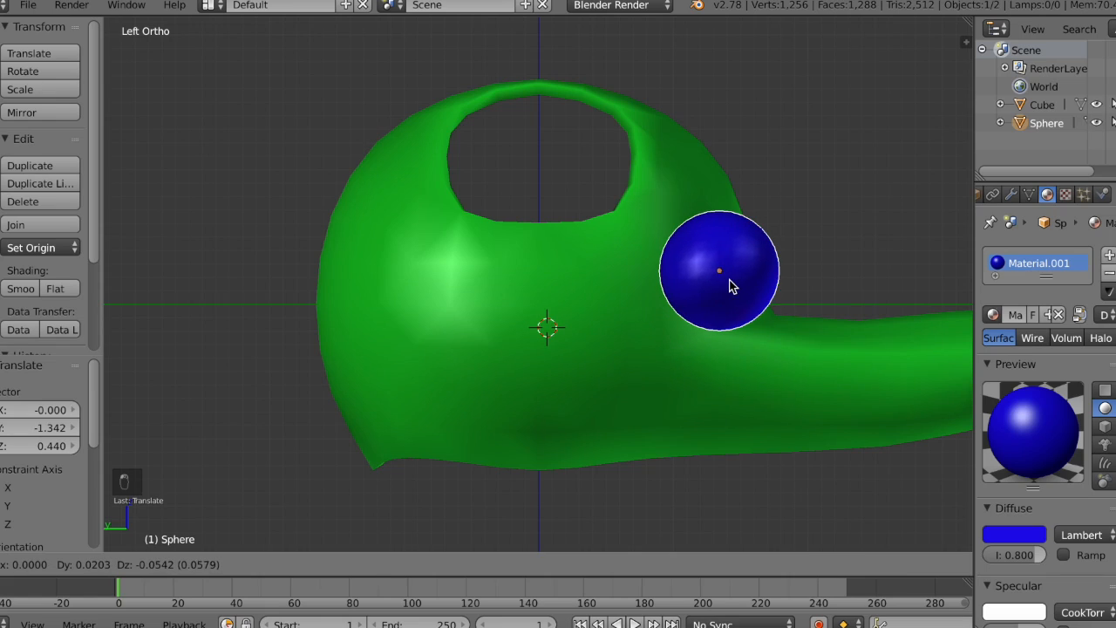
click(731, 285)
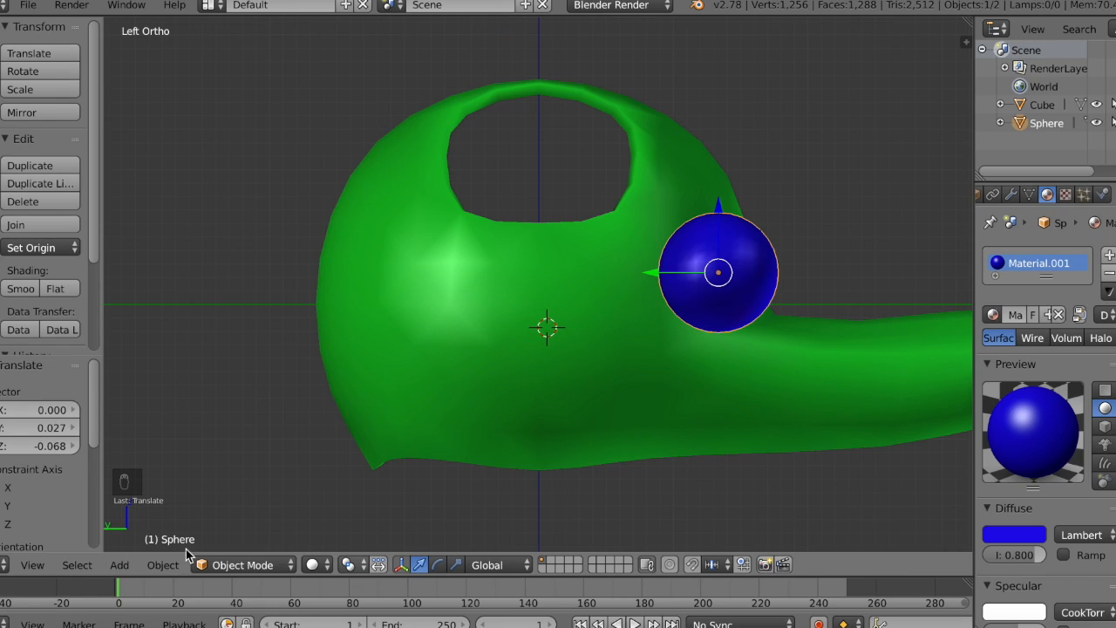
Step: In the front view, move the sphere about 1.077 along X and 0.027 along Z to an eye position
click(33, 565)
click(70, 441)
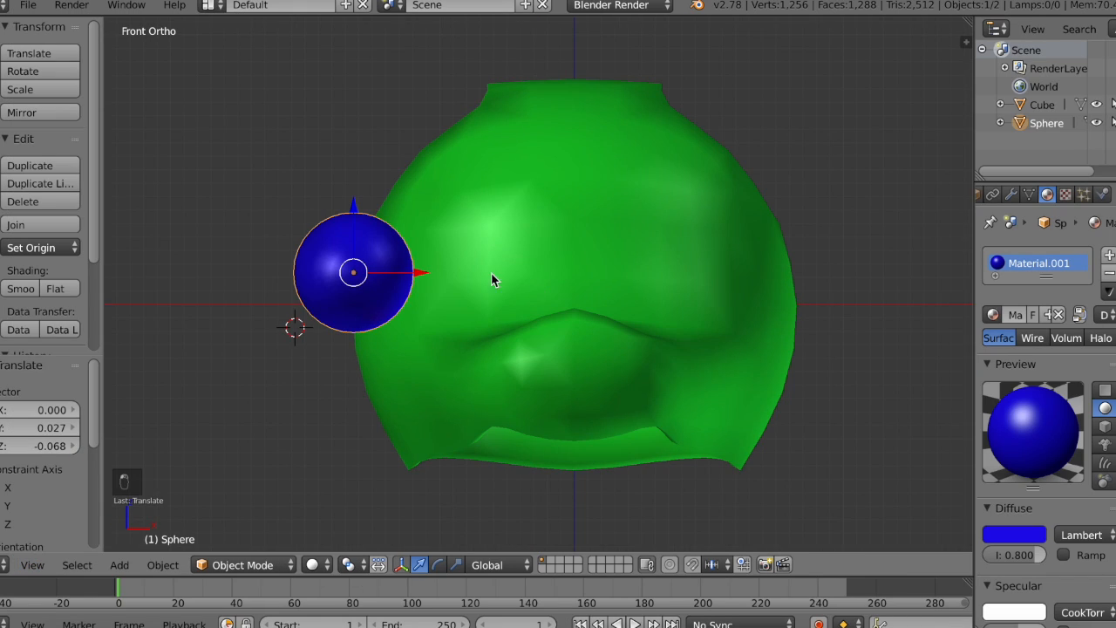
key(g)
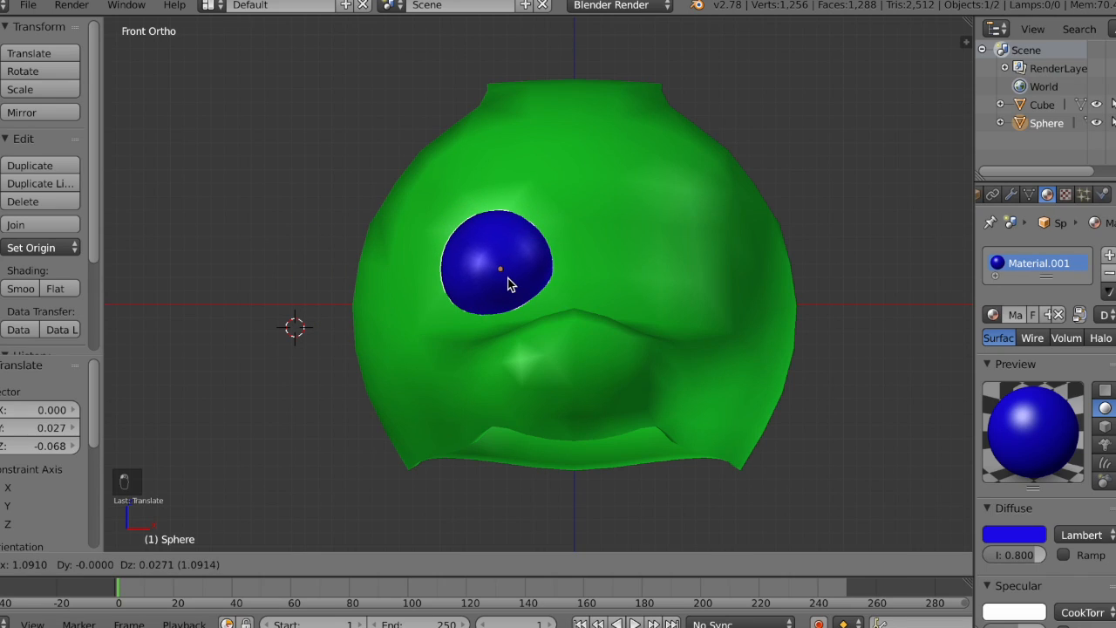
click(509, 284)
Step: Scale the eye sphere uniformly by about 1.288 and check how it sits in the head
right_click(401, 567)
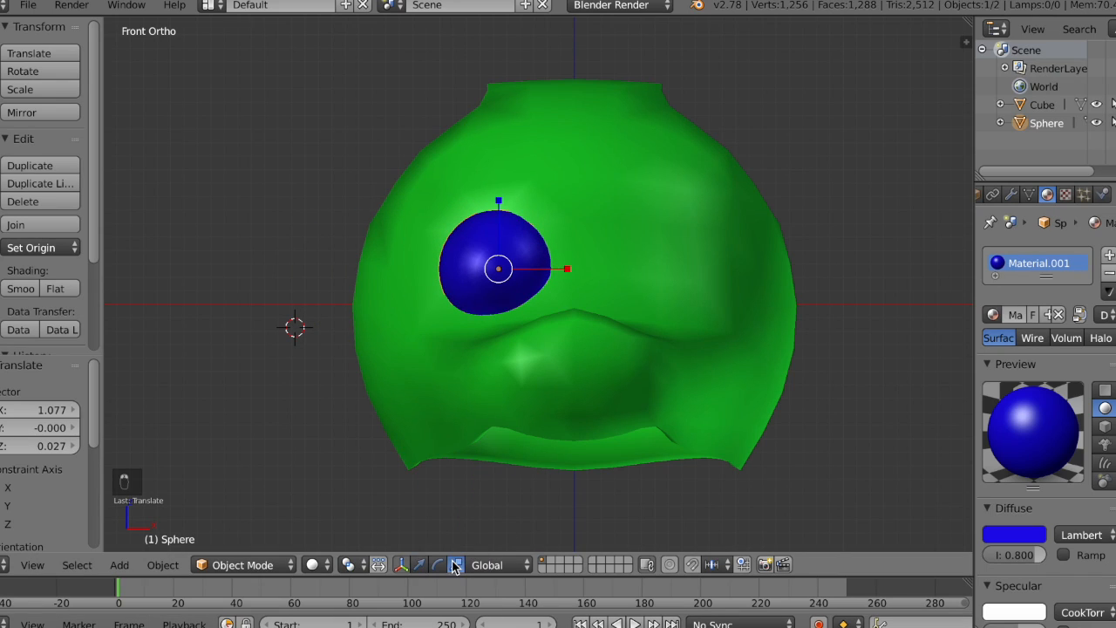
key(s)
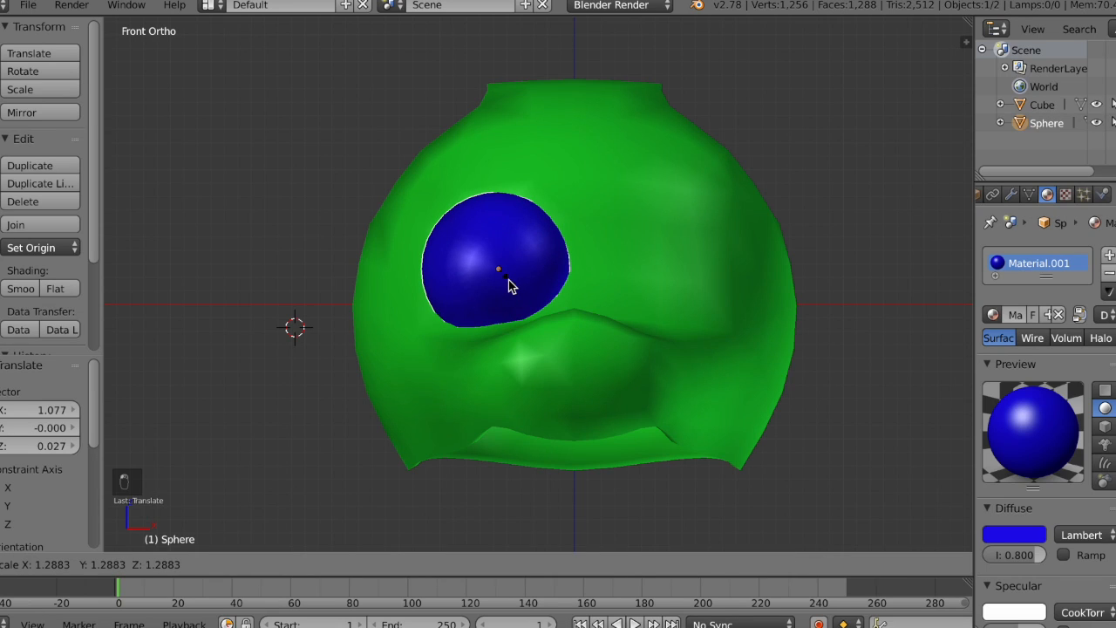
click(511, 286)
middle_drag(511, 286, 516, 286)
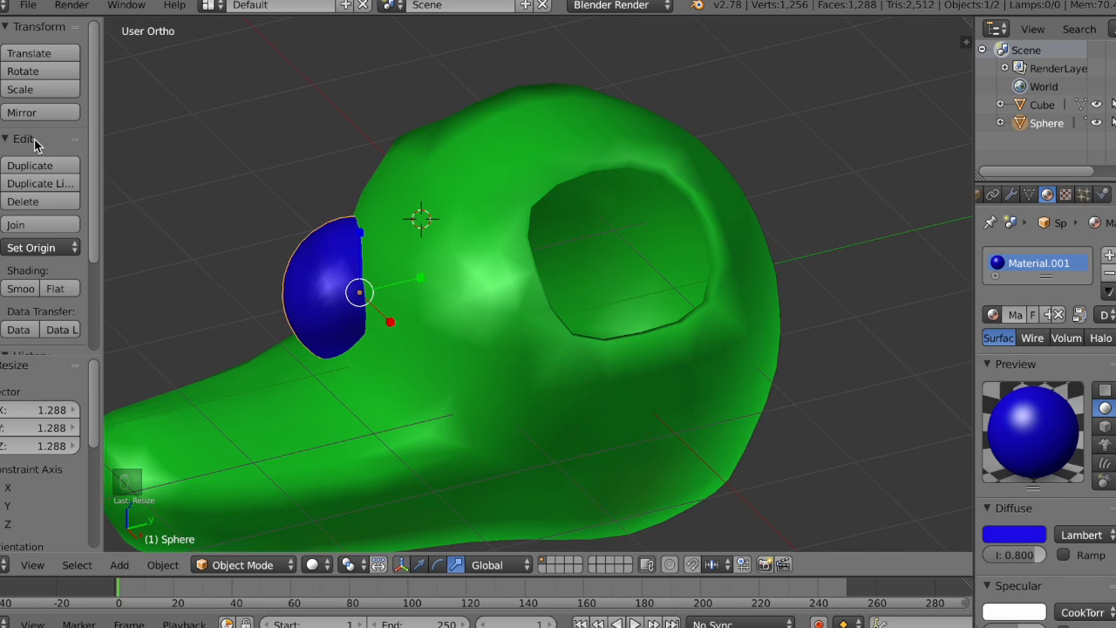
Step: Duplicate the eye sphere and, from the top view, move the copy about 1.1 along X to form the second eye
click(42, 166)
click(43, 167)
click(31, 565)
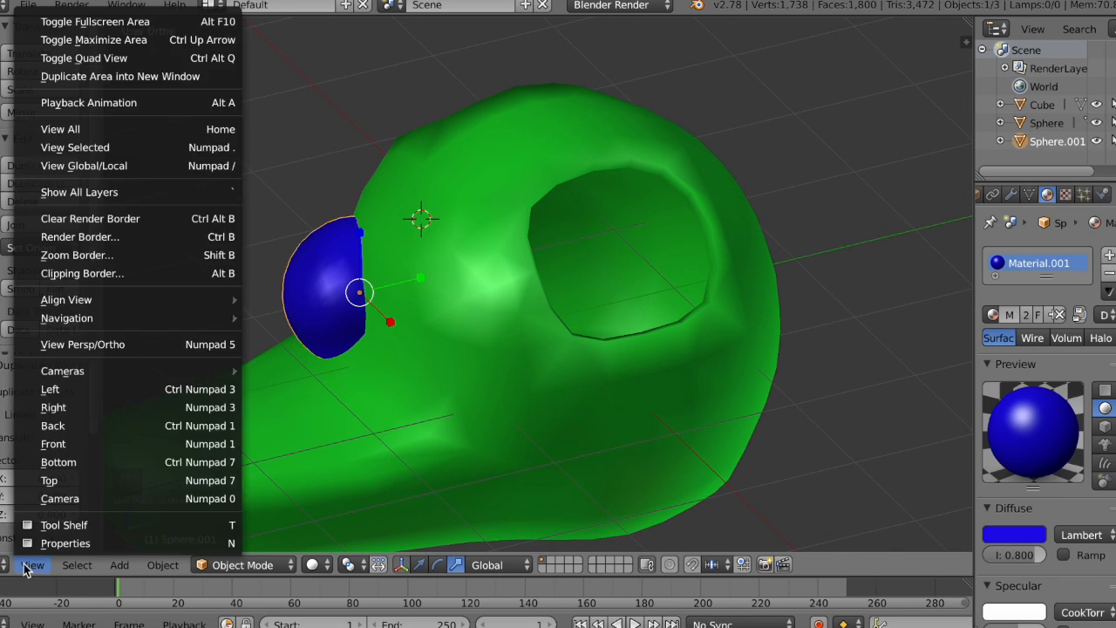
click(87, 484)
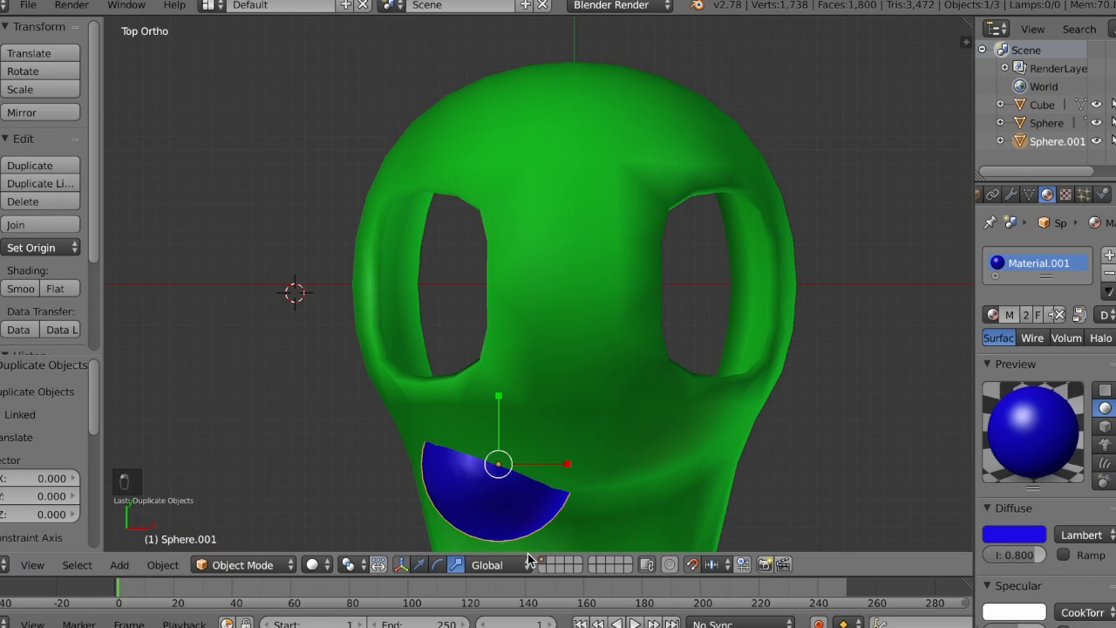
drag(561, 466, 717, 437)
key(KP_2)
key(KP_2)
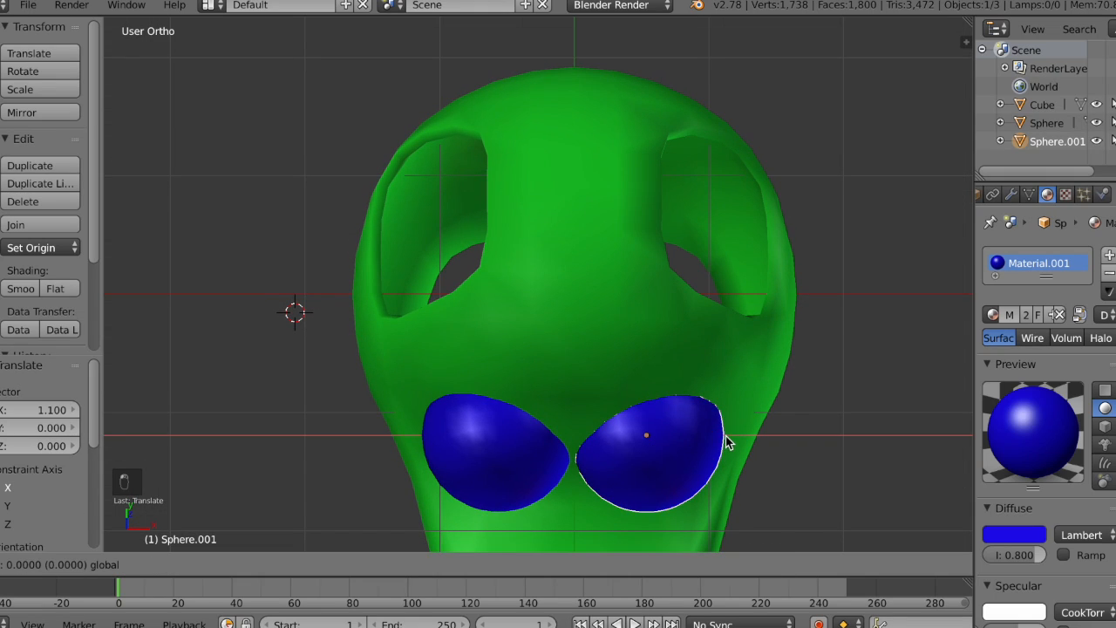
click(726, 440)
Step: Fine-tune the eye spacing by moving the copied sphere about 0.027 and the original about -0.014 along X
key(KP_8)
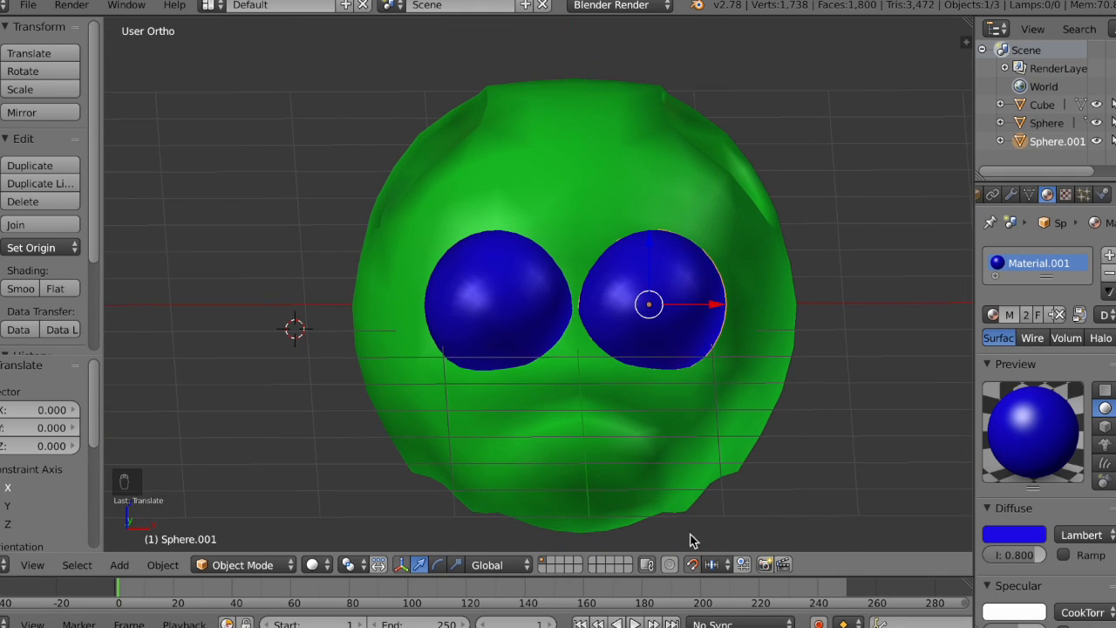
drag(720, 312, 723, 306)
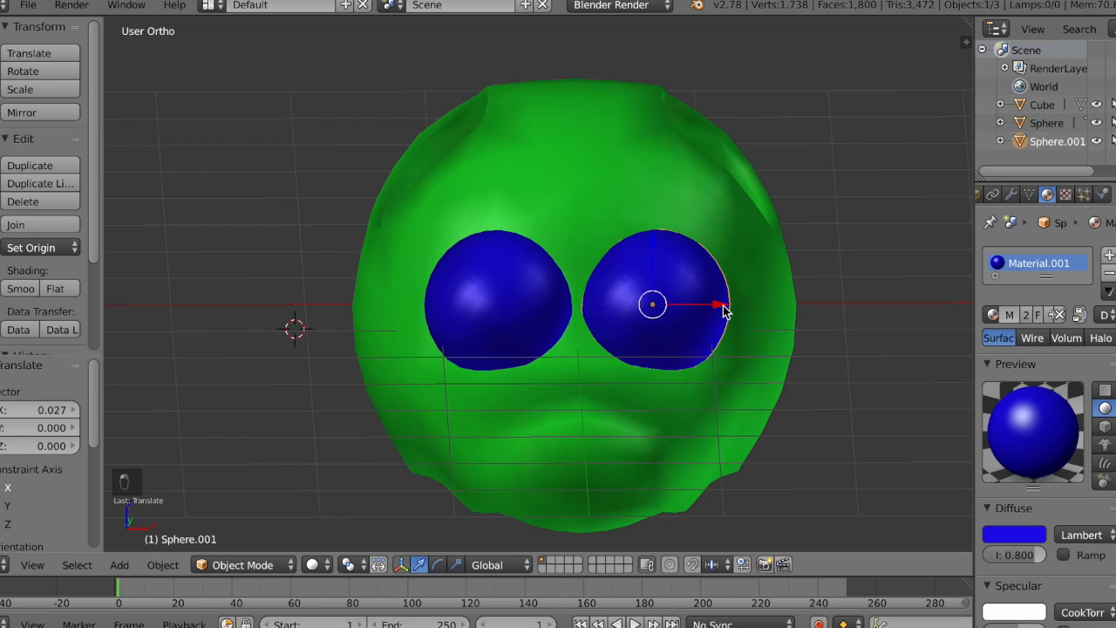
right_click(568, 286)
drag(572, 303, 570, 302)
middle_drag(648, 304, 648, 304)
Step: Select both eye spheres and move them together about 0.045 along Y into the head
right_click(648, 304)
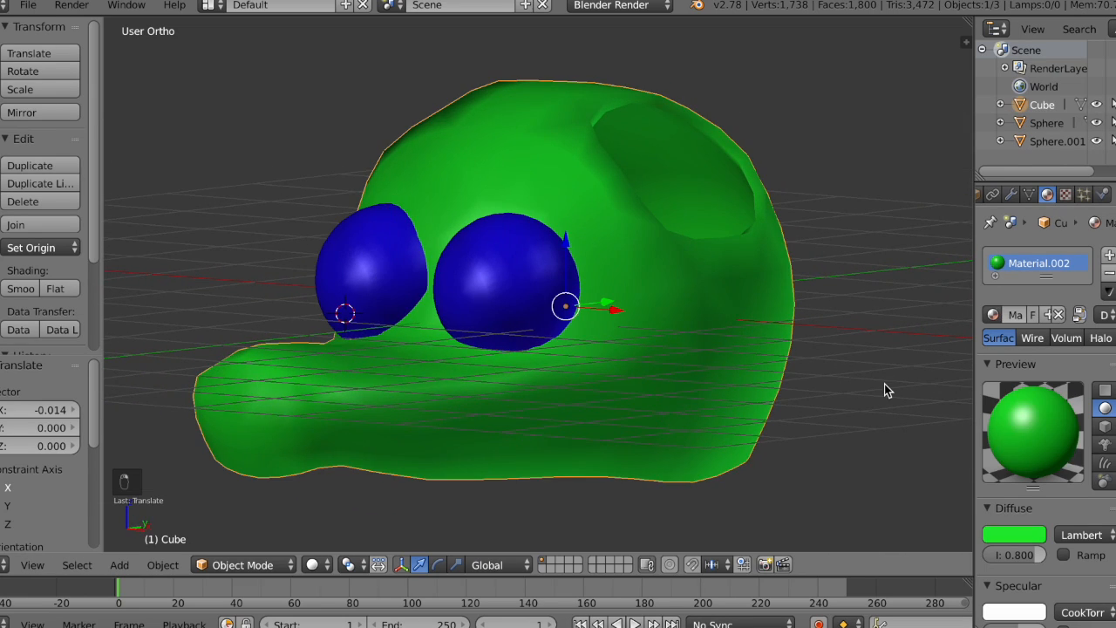
middle_drag(630, 389, 398, 301)
right_click(348, 275)
shift+right_click(402, 238)
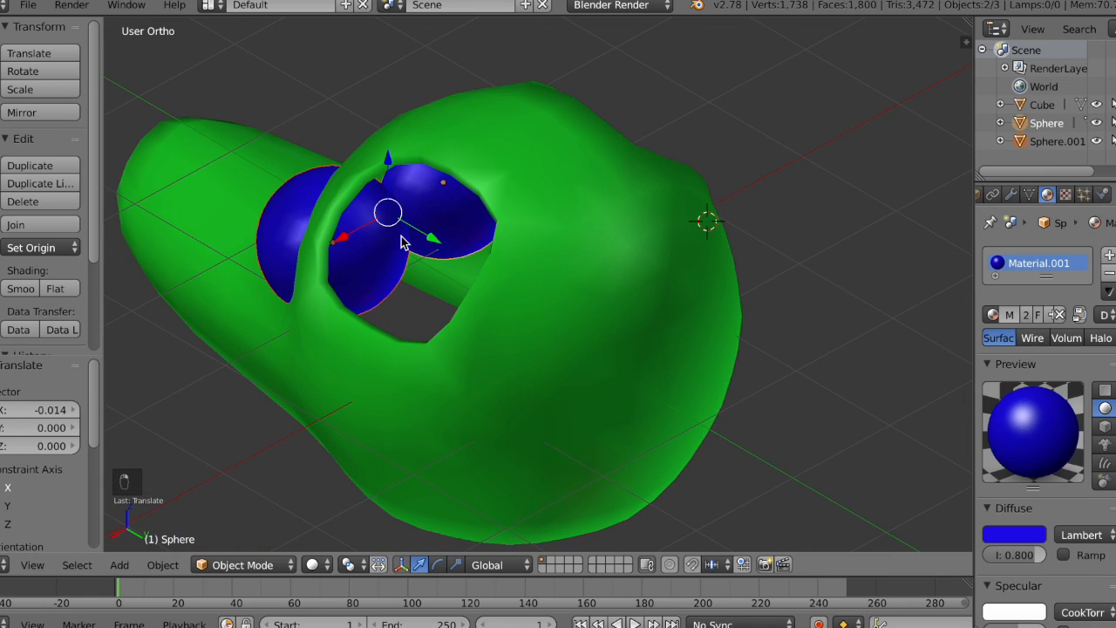
key(g)
key(y)
click(443, 244)
middle_drag(443, 244, 426, 251)
Step: Add a Boolean modifier to the head with the Difference operation and Sphere.001 as its object
right_click(429, 245)
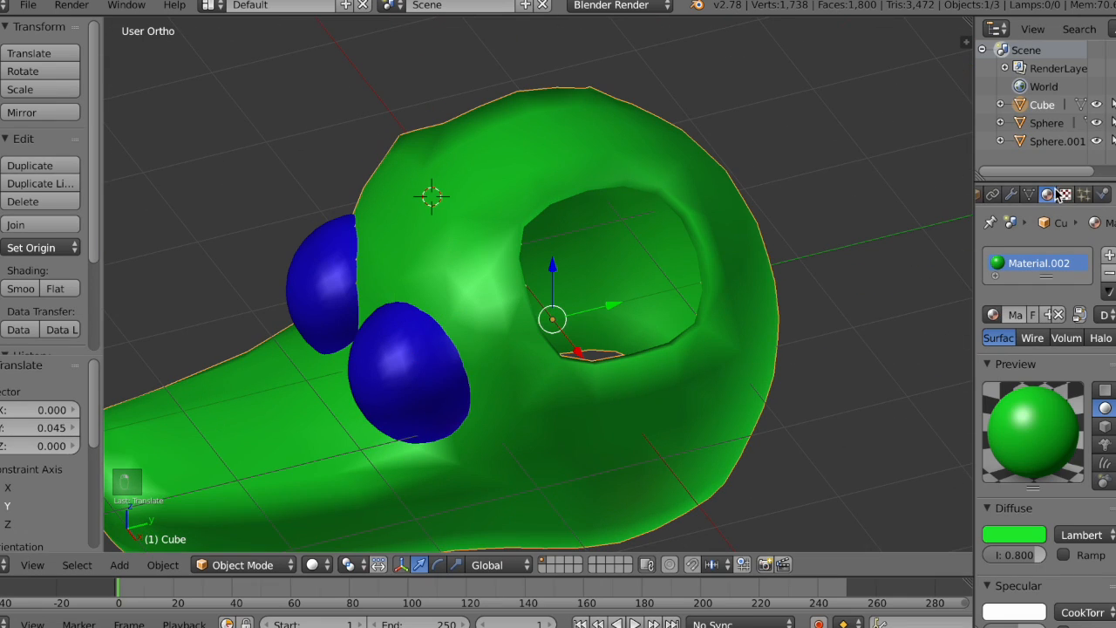
click(1012, 196)
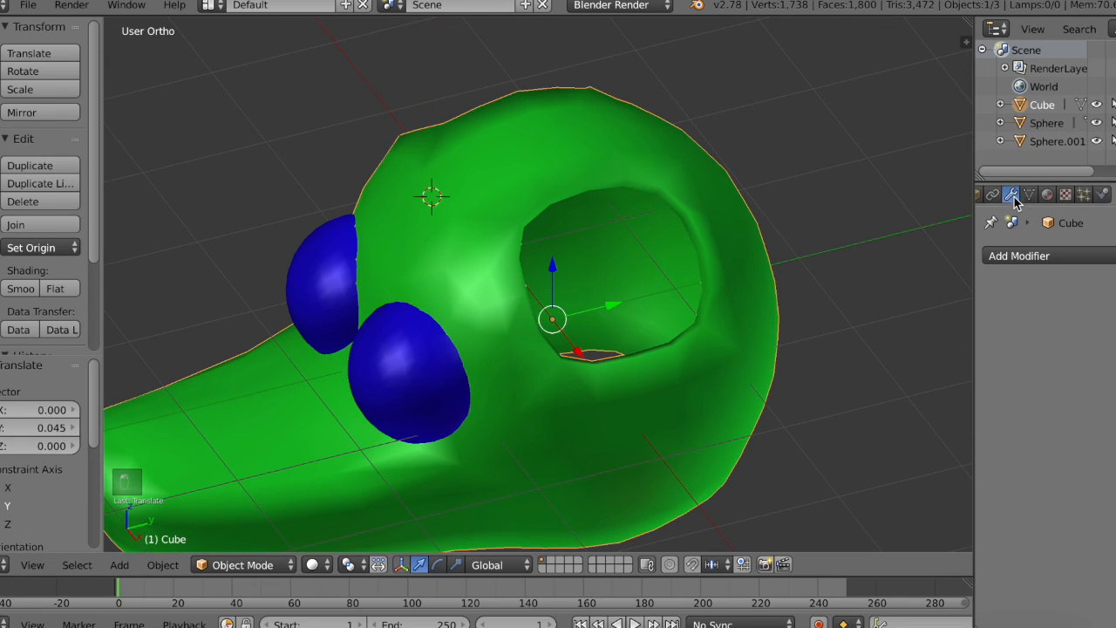
click(1027, 257)
click(782, 338)
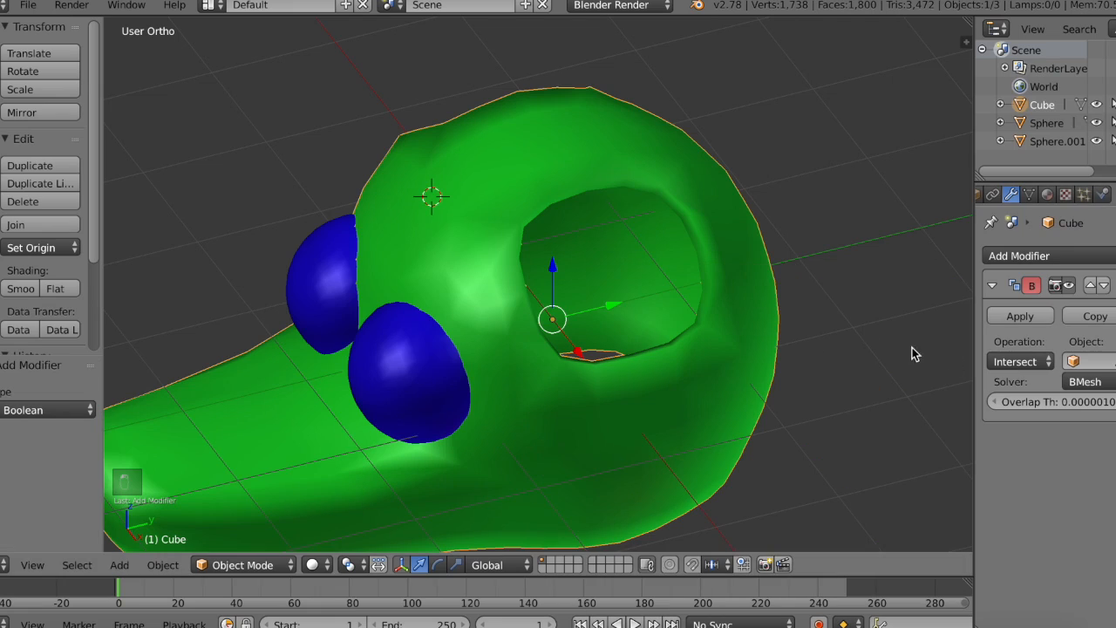
scroll(752, 323, left, 5)
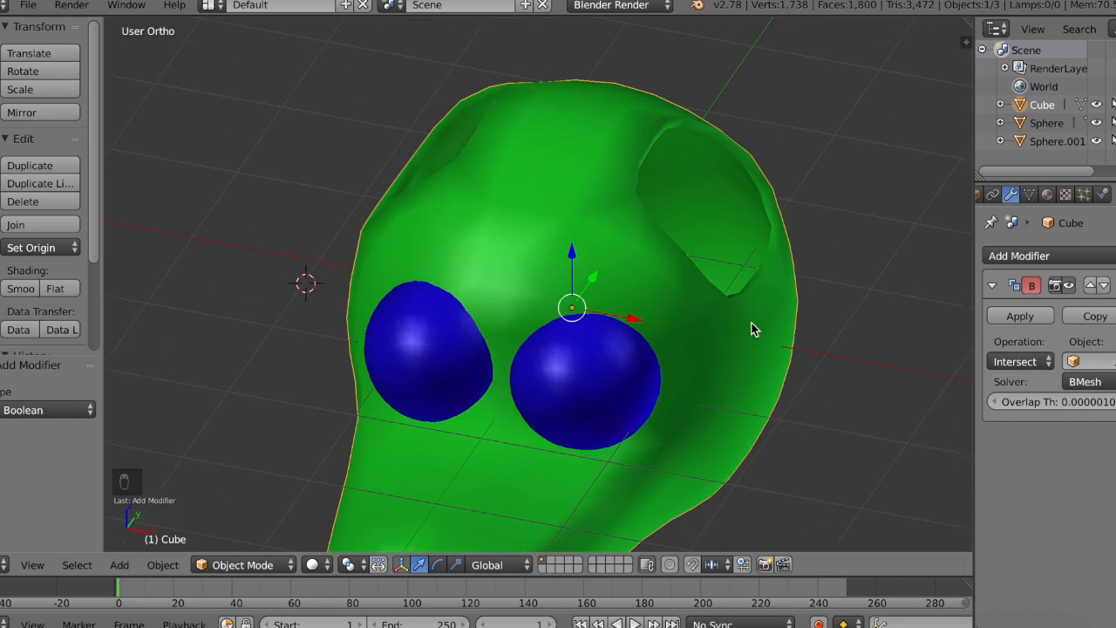
click(1035, 362)
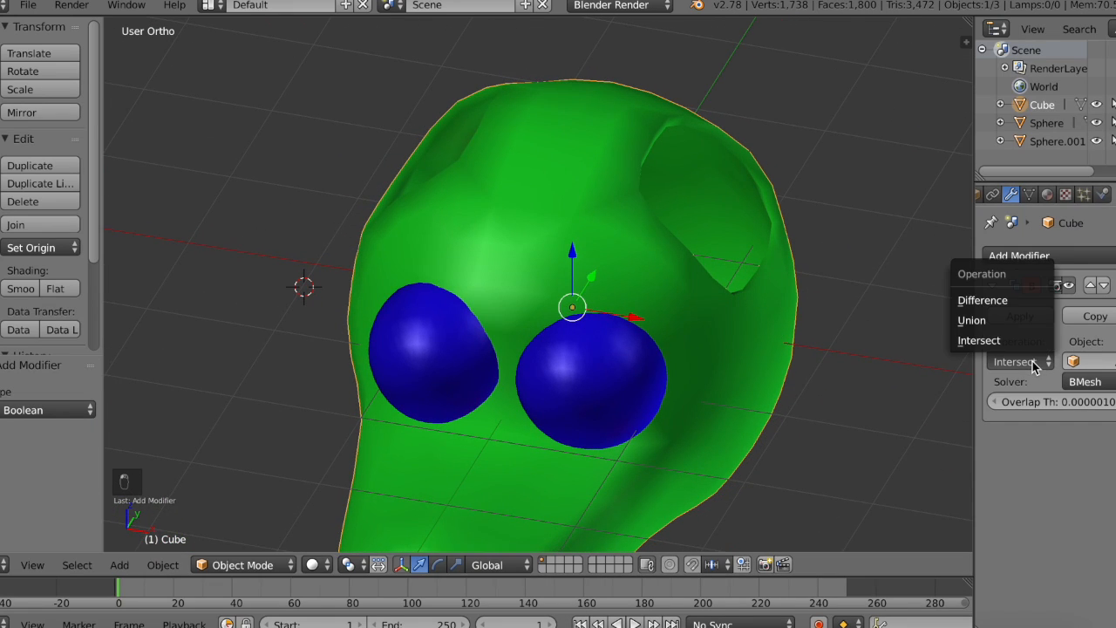
click(991, 302)
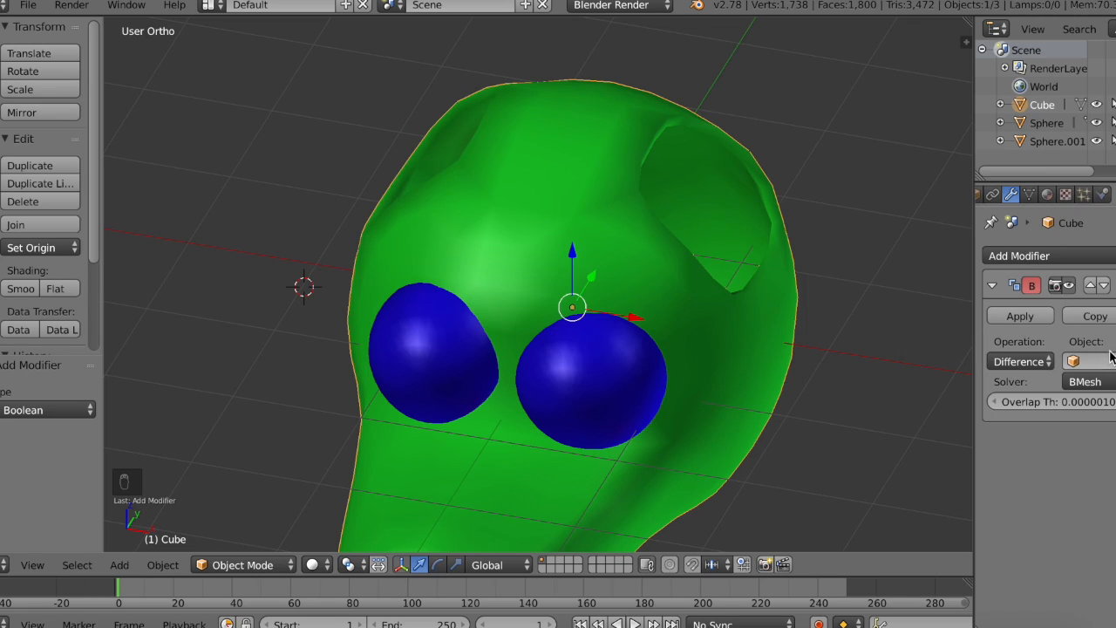
click(590, 410)
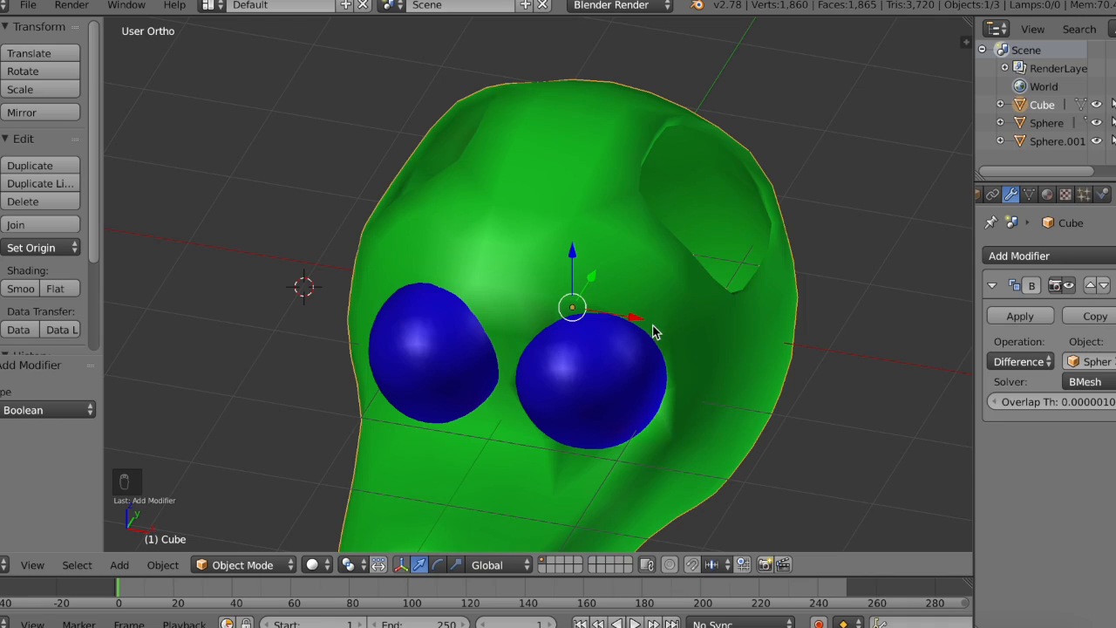
Step: Apply the head's Boolean modifier and delete the Sphere.001 eye sphere
click(1022, 316)
right_click(567, 394)
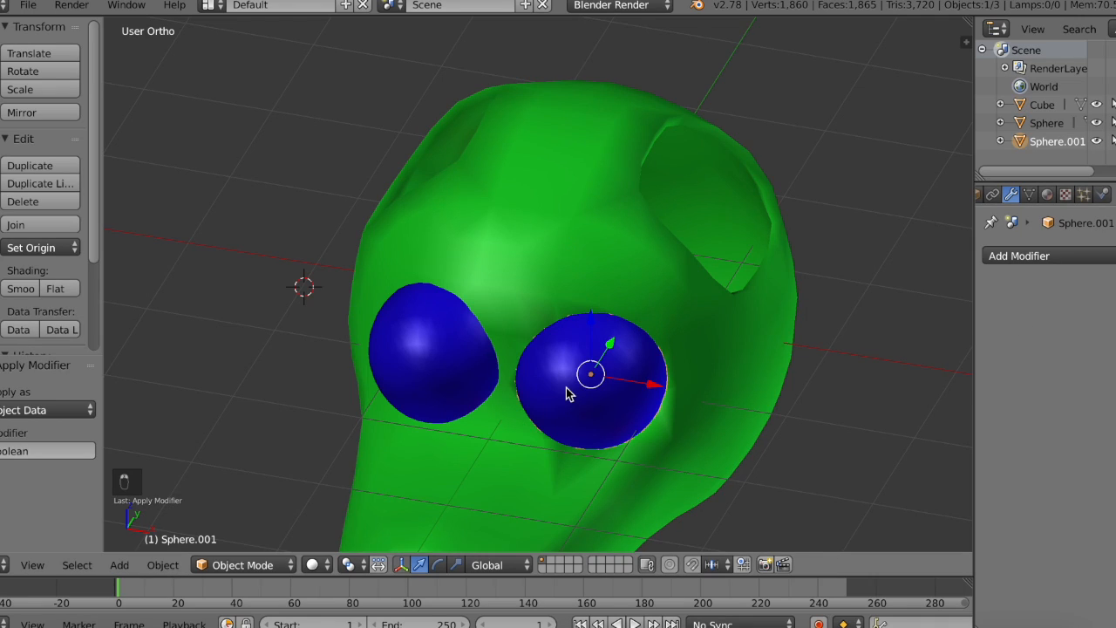
key(x)
click(566, 389)
middle_drag(546, 435, 546, 433)
Step: Add a Boolean modifier to the remaining eye sphere with the Difference operation and Cube as its object
right_click(637, 272)
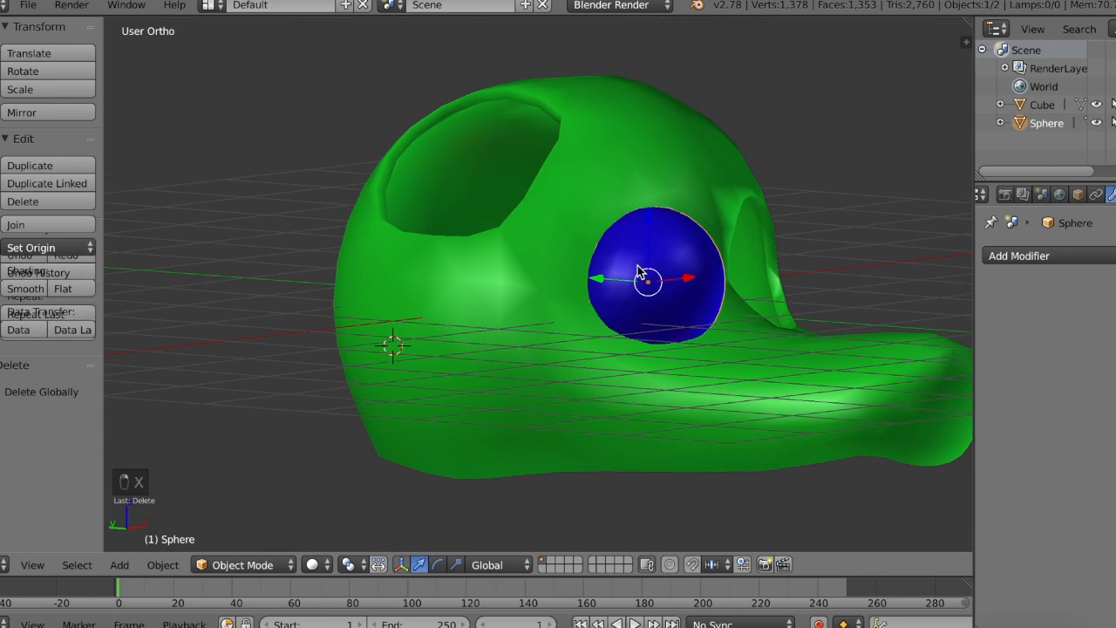
click(1082, 258)
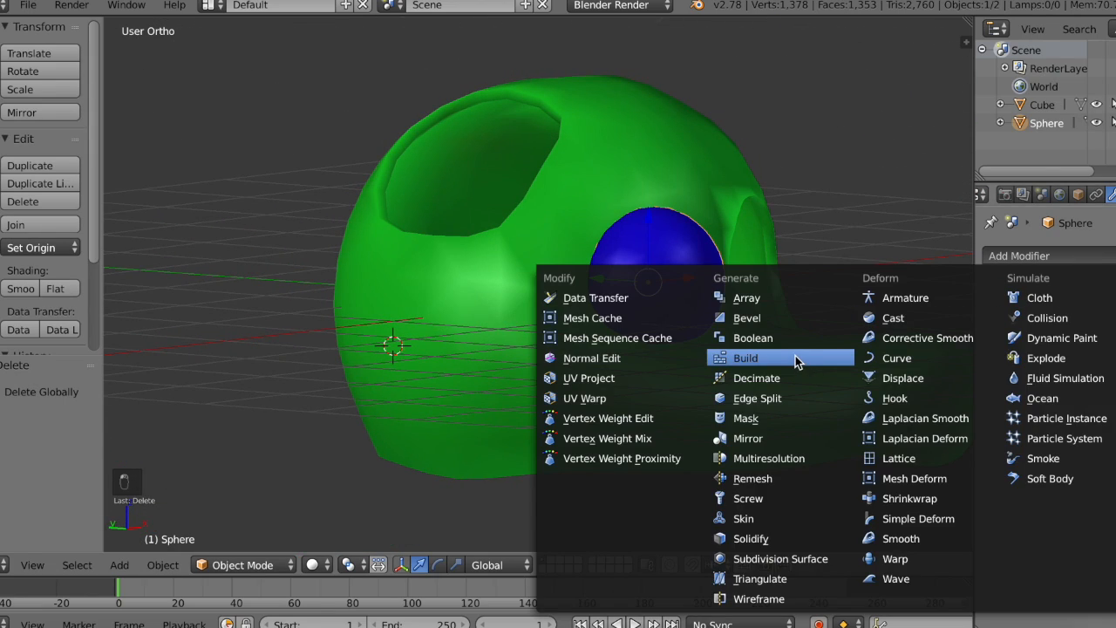
click(796, 339)
click(1022, 362)
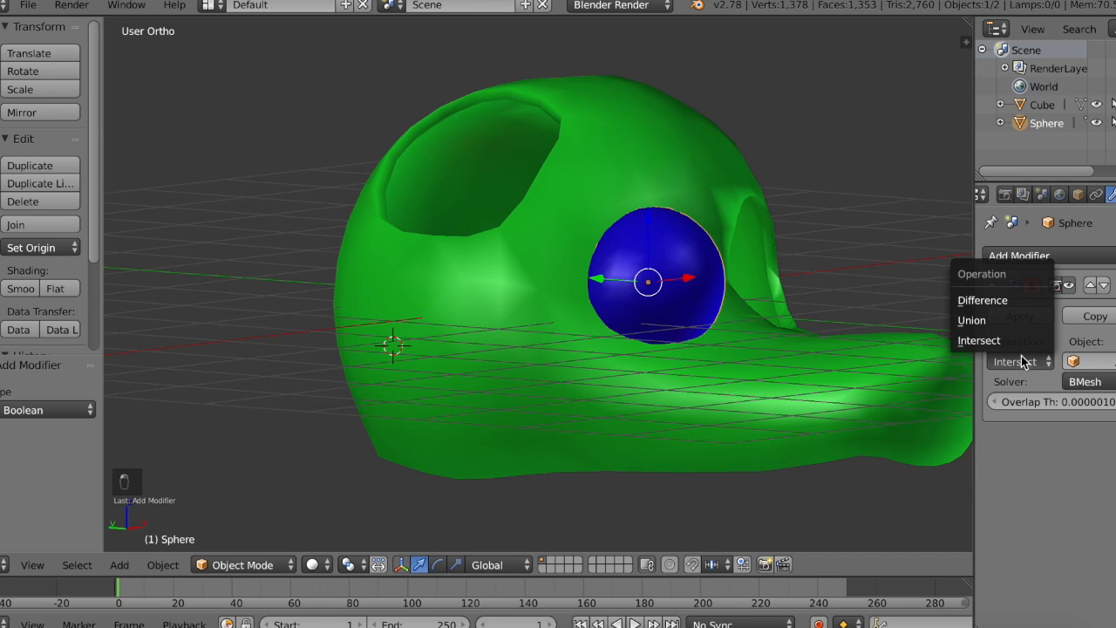
click(982, 300)
click(733, 292)
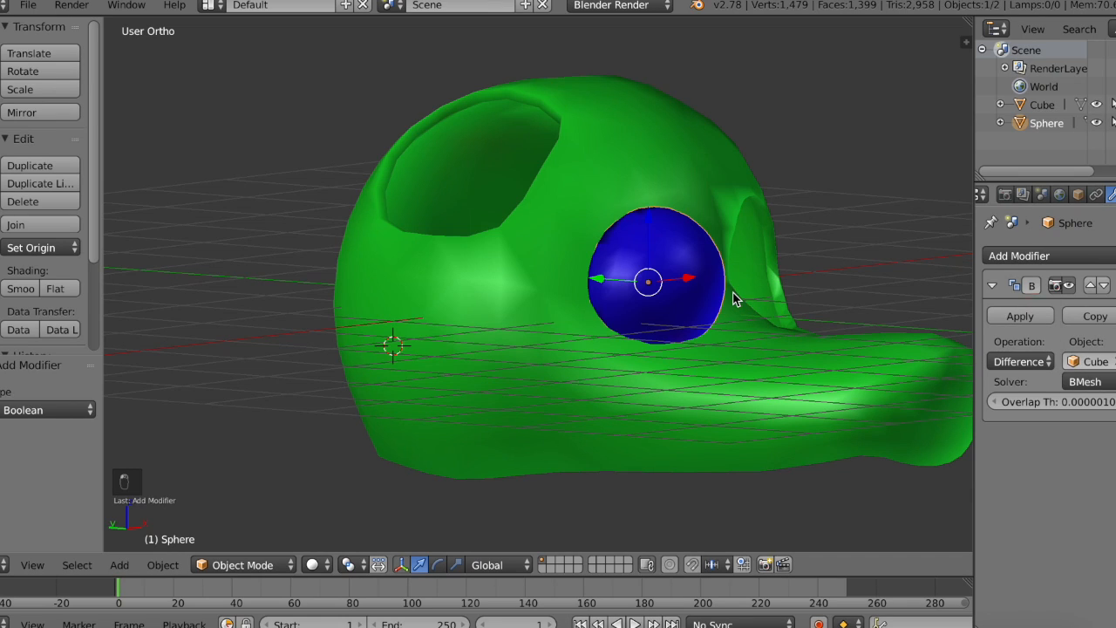
middle_drag(959, 362, 870, 342)
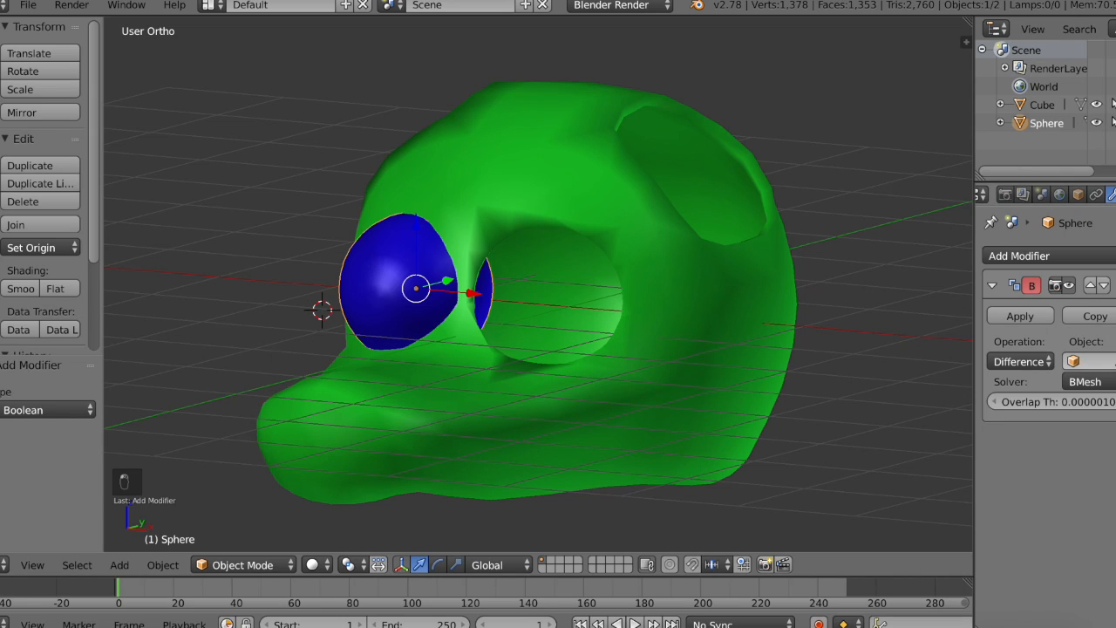
click(581, 188)
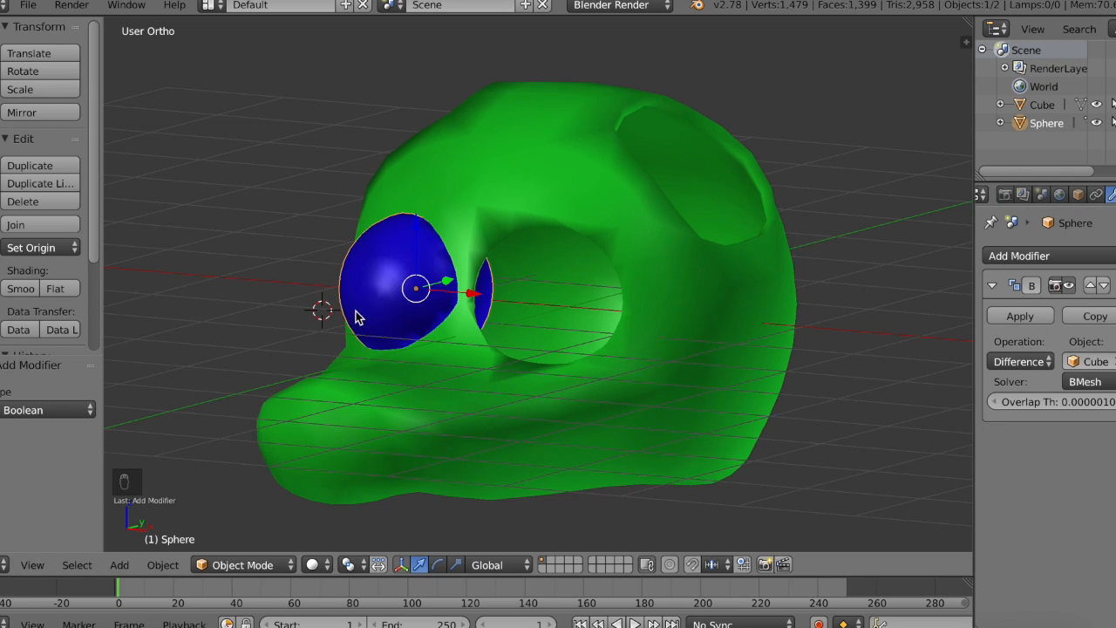
middle_drag(725, 313, 946, 351)
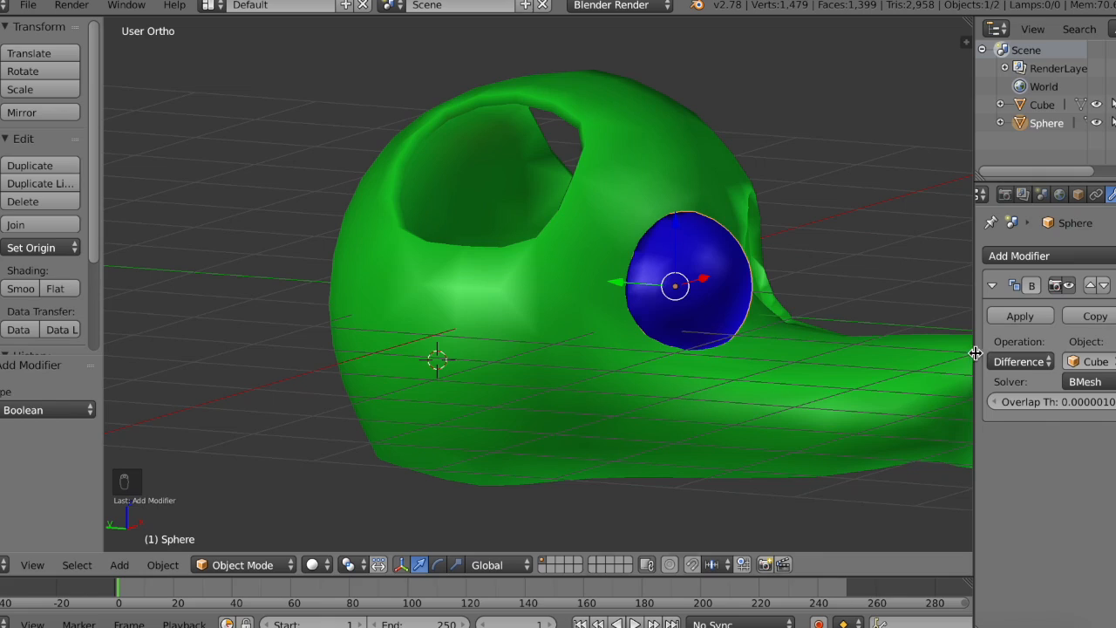
click(1051, 362)
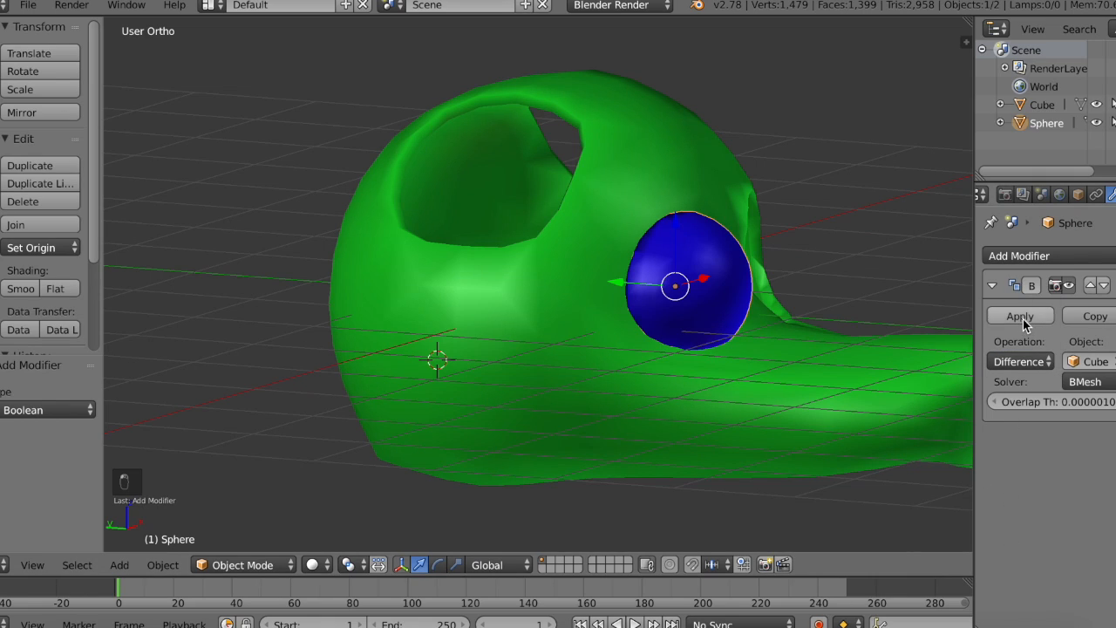
Step: Apply the eye sphere's Boolean modifier and delete the sphere
click(1023, 322)
right_click(654, 285)
right_click(676, 266)
key(x)
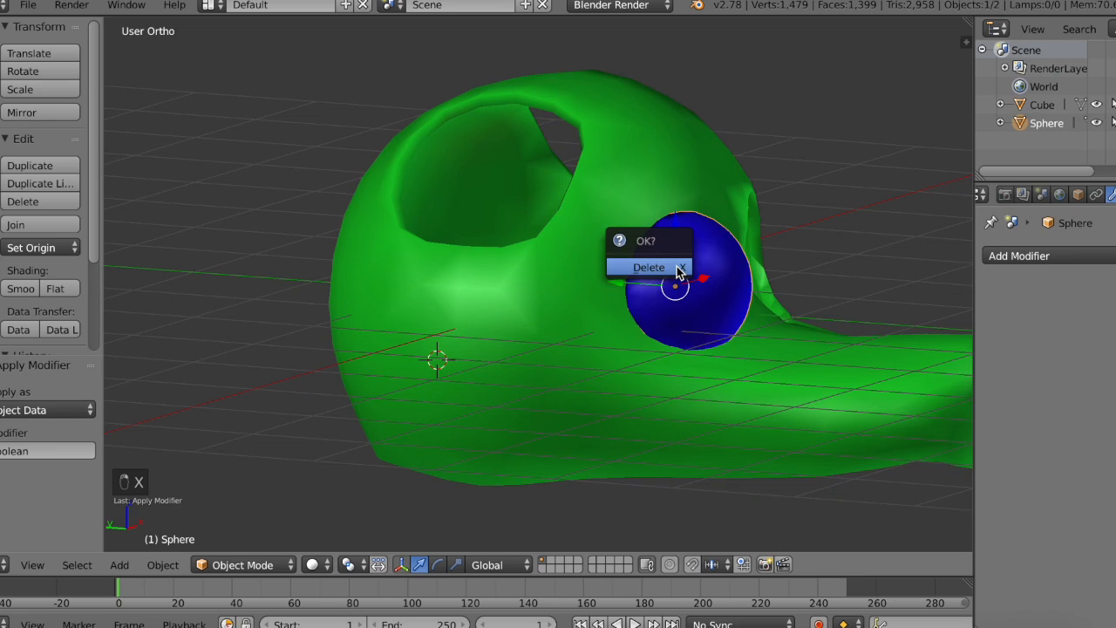
click(677, 266)
scroll(677, 266, right, 10)
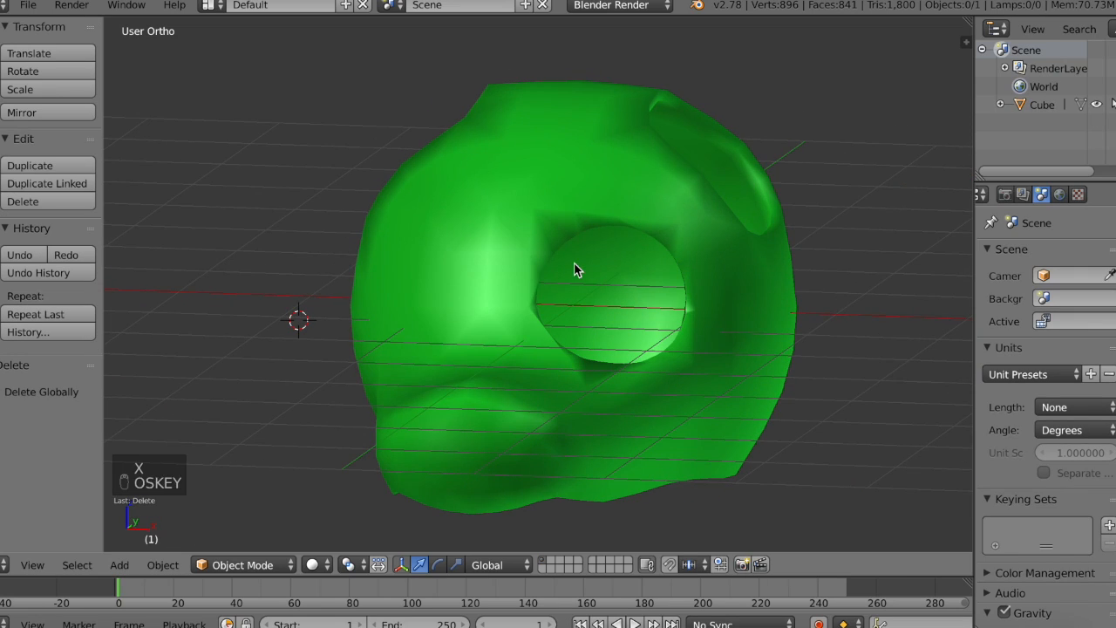
Step: Undo the sphere's deletion and try a Boolean modifier on it with the Intersect operation and Cube as object
key(super+z)
click(1018, 256)
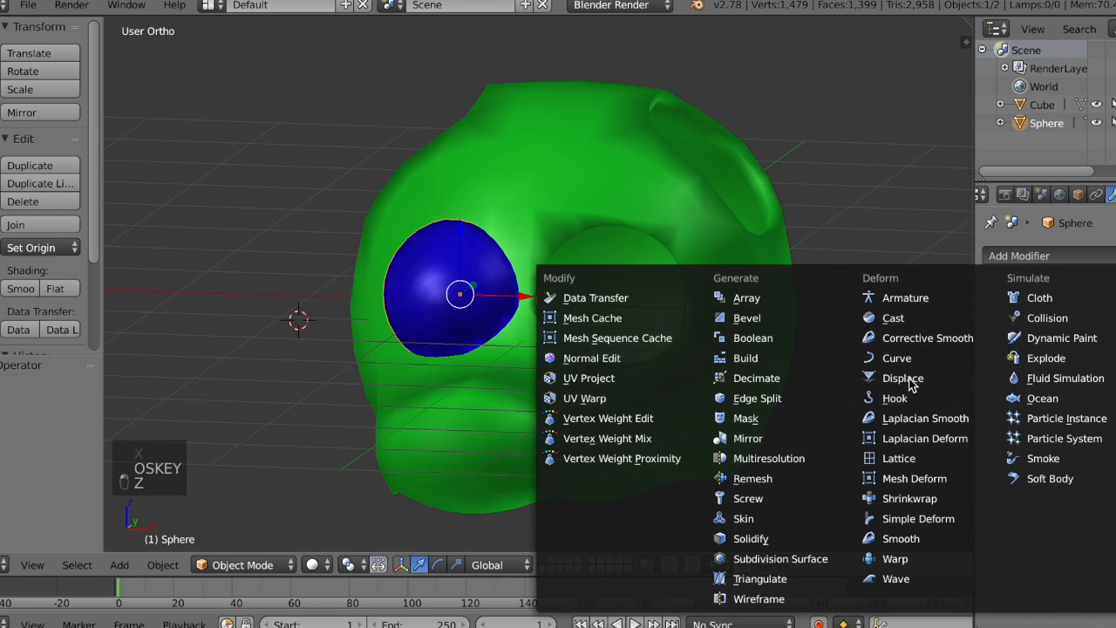
click(787, 345)
click(1100, 361)
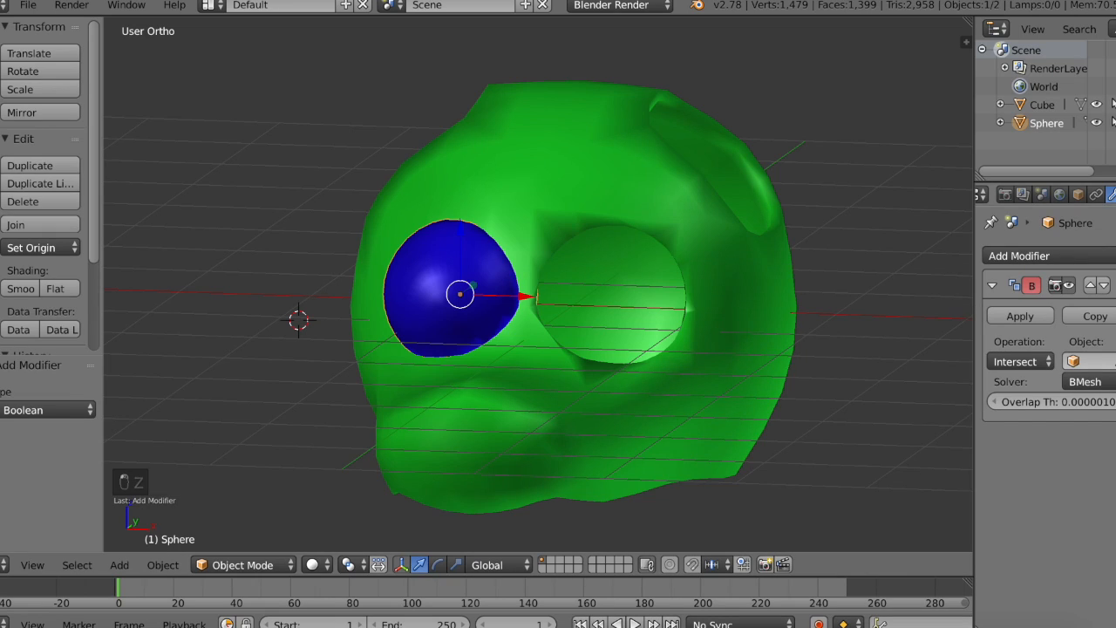
click(474, 293)
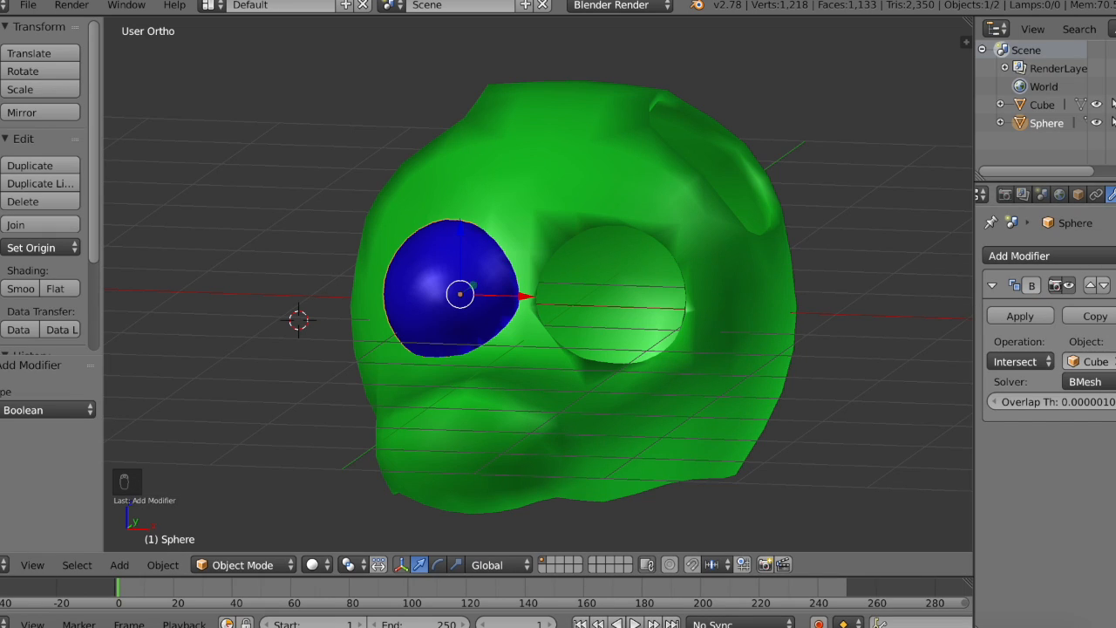
click(1115, 285)
Step: Add a Boolean modifier to the head with Sphere as its object and the Difference operation
right_click(716, 234)
click(1018, 255)
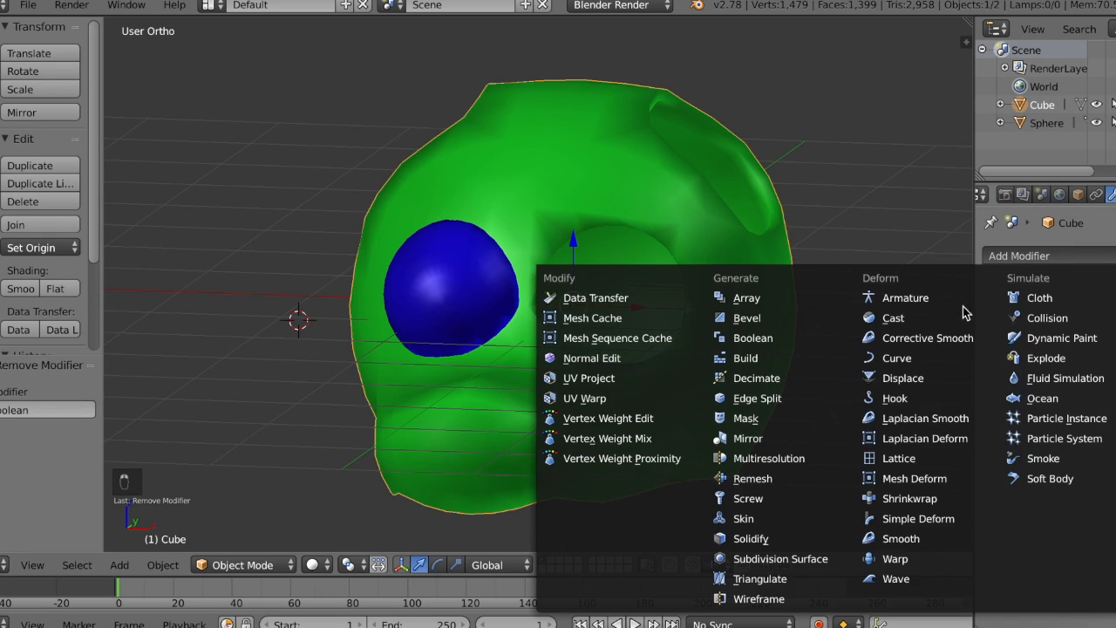
click(795, 345)
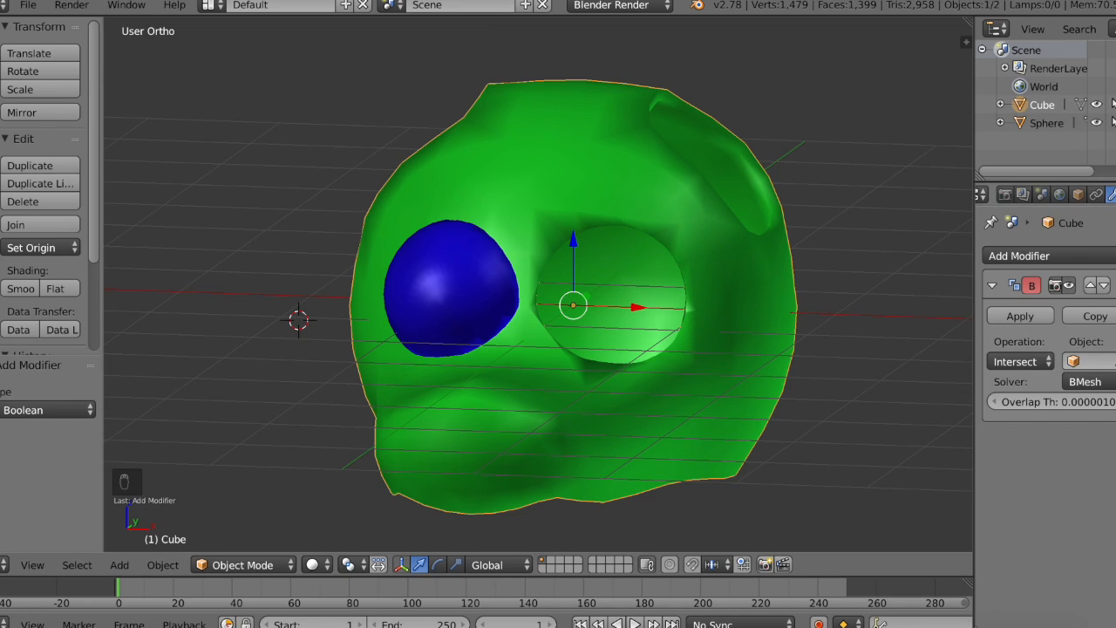
click(482, 281)
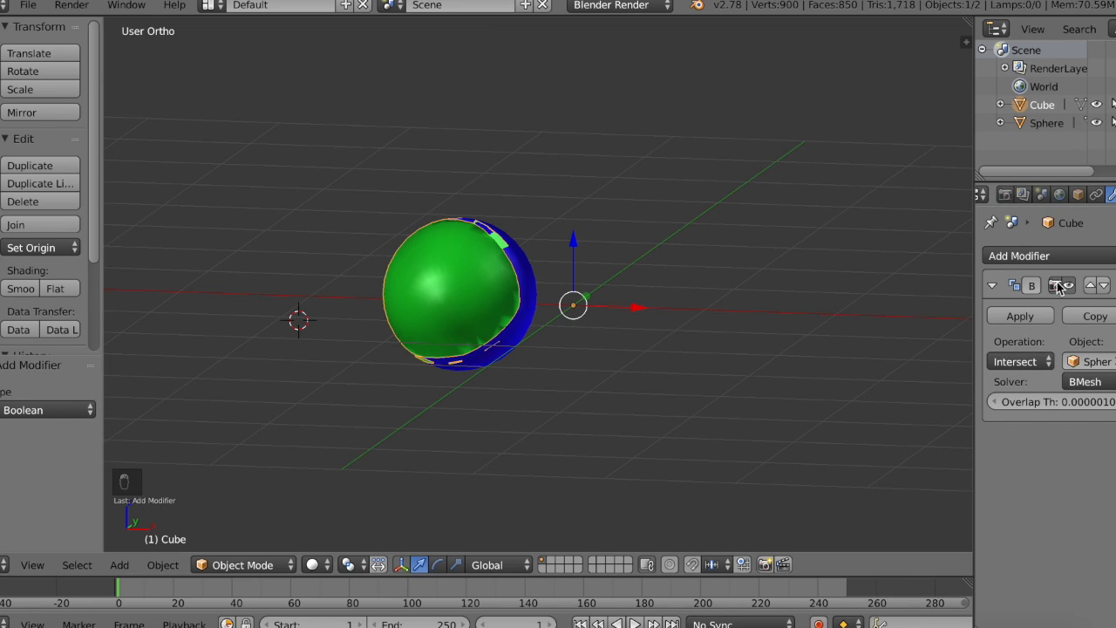
click(1020, 361)
click(1012, 304)
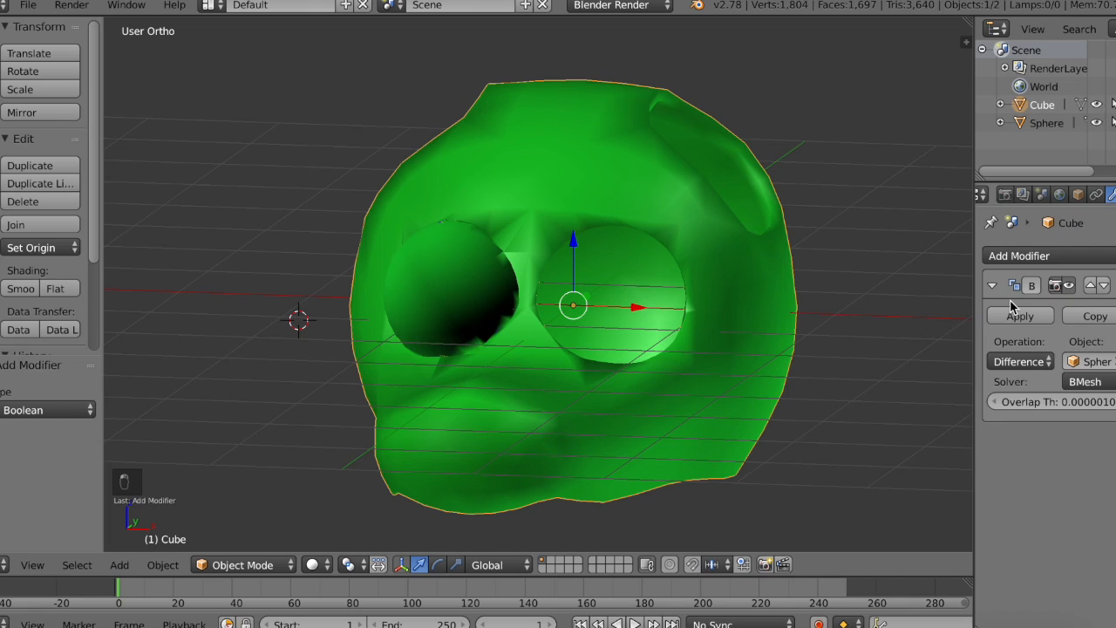
middle_drag(785, 386, 830, 386)
Step: Switch the head's Boolean operation to Union and apply the modifier
click(1042, 363)
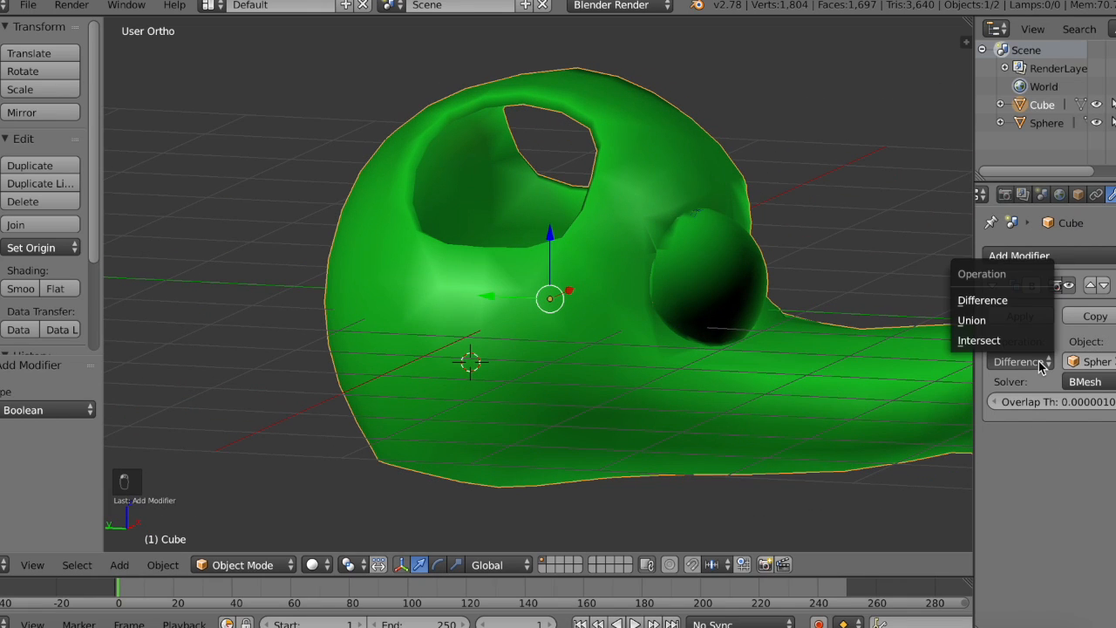
click(1001, 322)
middle_drag(730, 242, 731, 244)
middle_drag(563, 321, 516, 316)
right_click(388, 289)
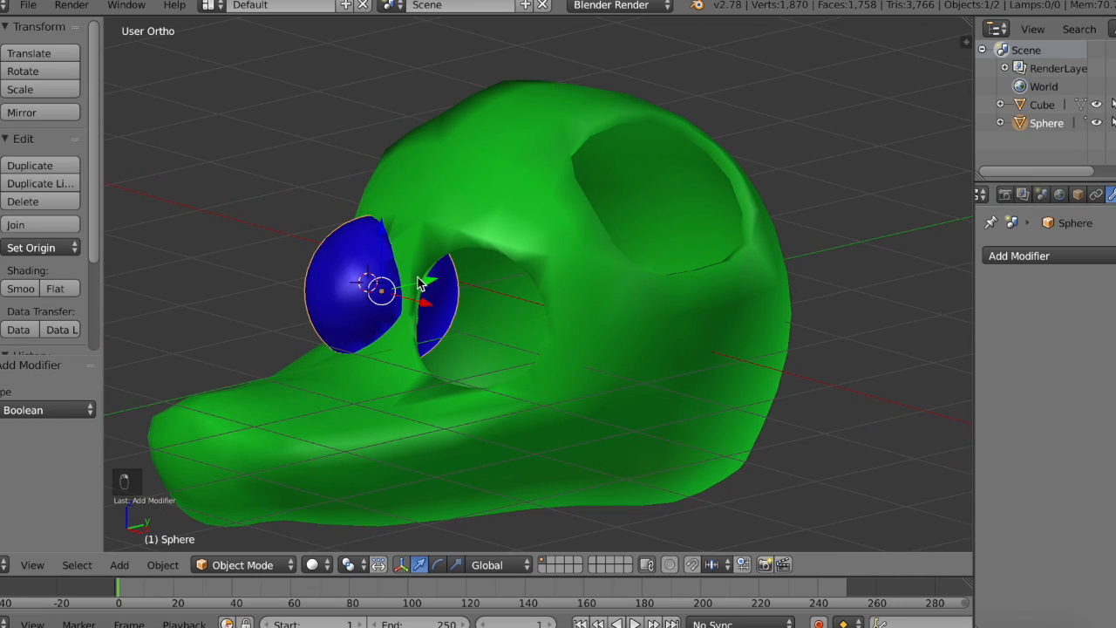
right_click(594, 192)
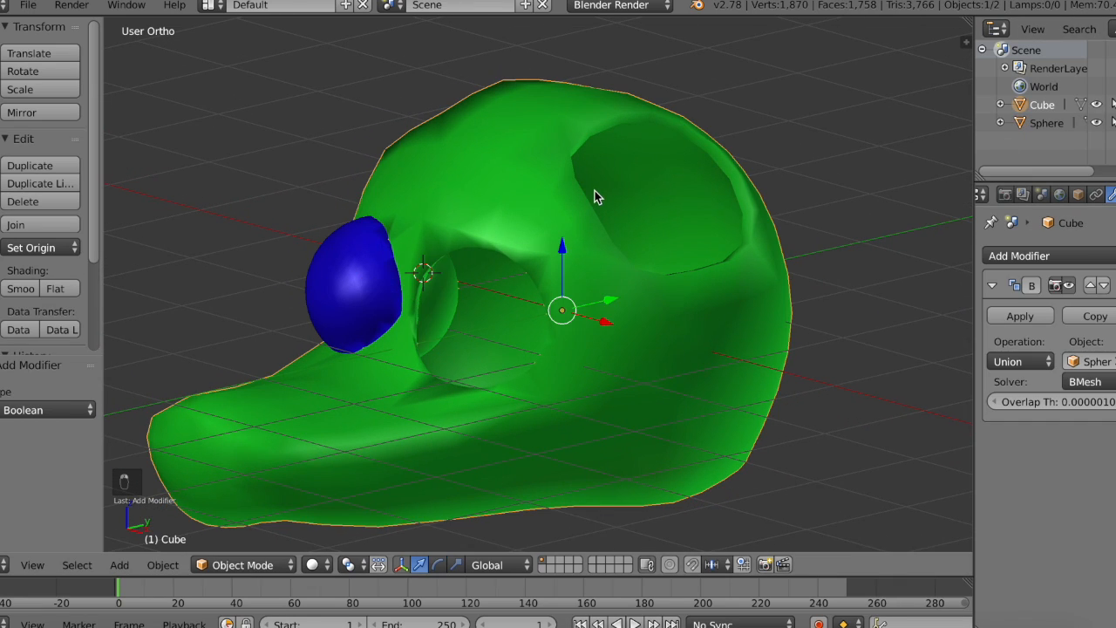
click(1021, 316)
right_click(320, 265)
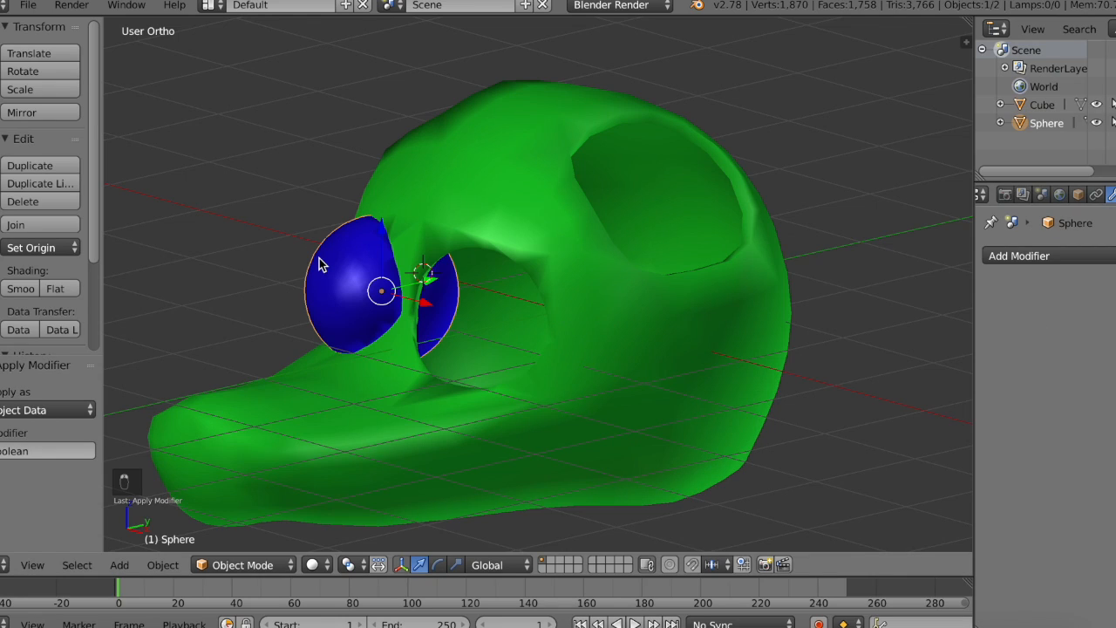
drag(428, 300, 302, 262)
middle_drag(303, 263, 643, 287)
Step: Undo the Boolean trials and the eye deletion until both eye spheres are restored
key(super+z)
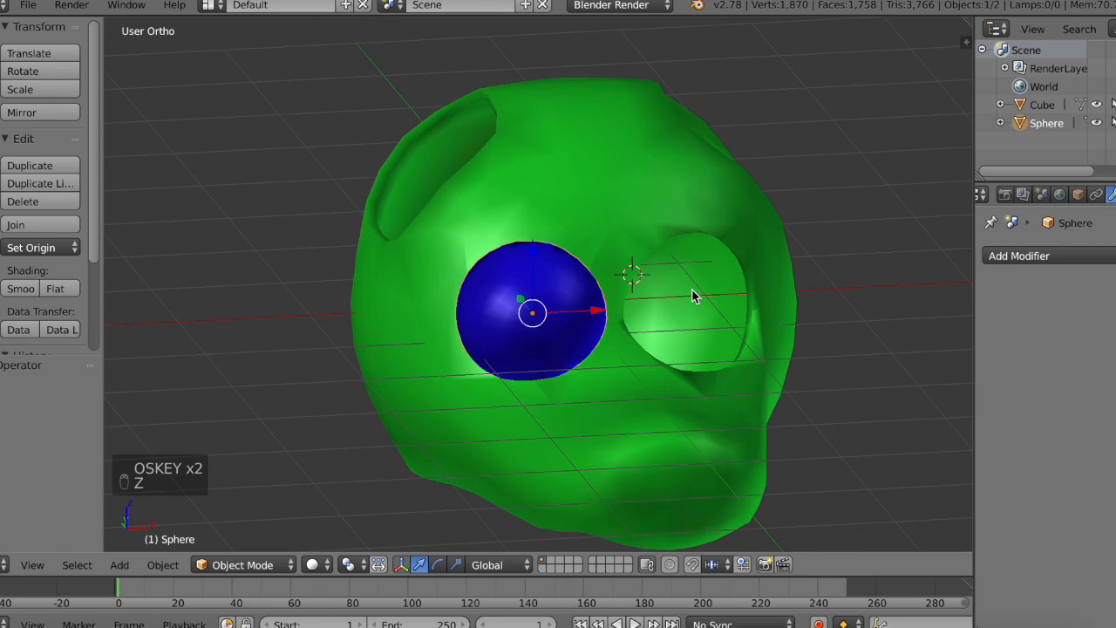
key(super+z)
key(super+z)
key(super+z)
key(super+z)
key(super+z)
key(super+z)
key(super+z)
key(super+z)
key(super+z)
key(super+z)
key(super+z)
key(super+z)
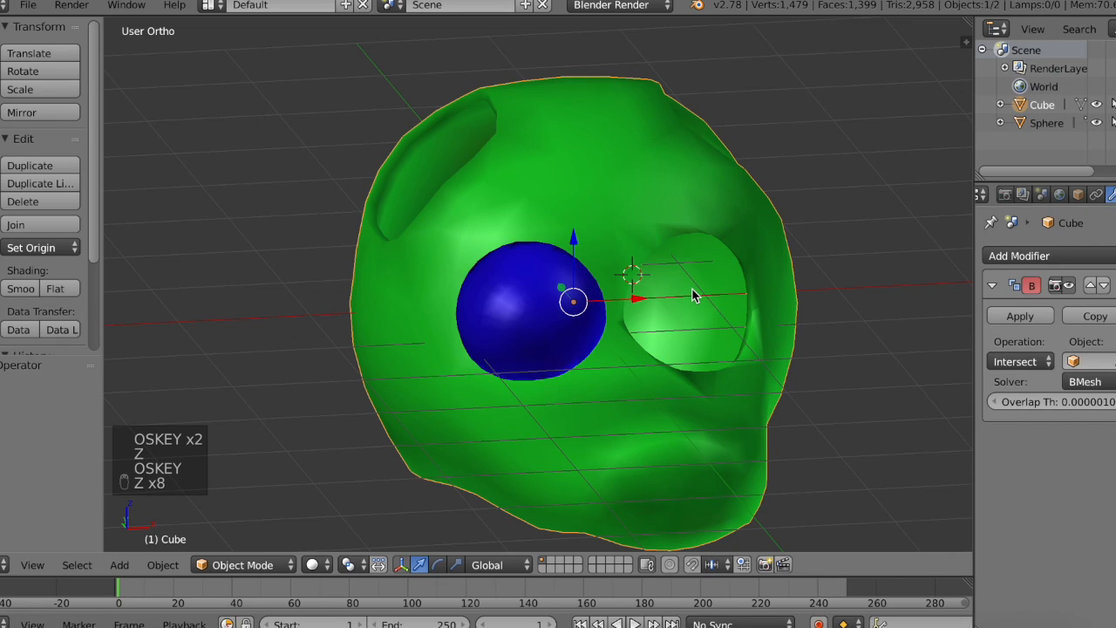
key(super+z)
key(super+z)
key(super+z)
key(super+z)
key(super+z)
key(super+z)
key(super+z)
key(super+z)
key(super+z)
key(super+z)
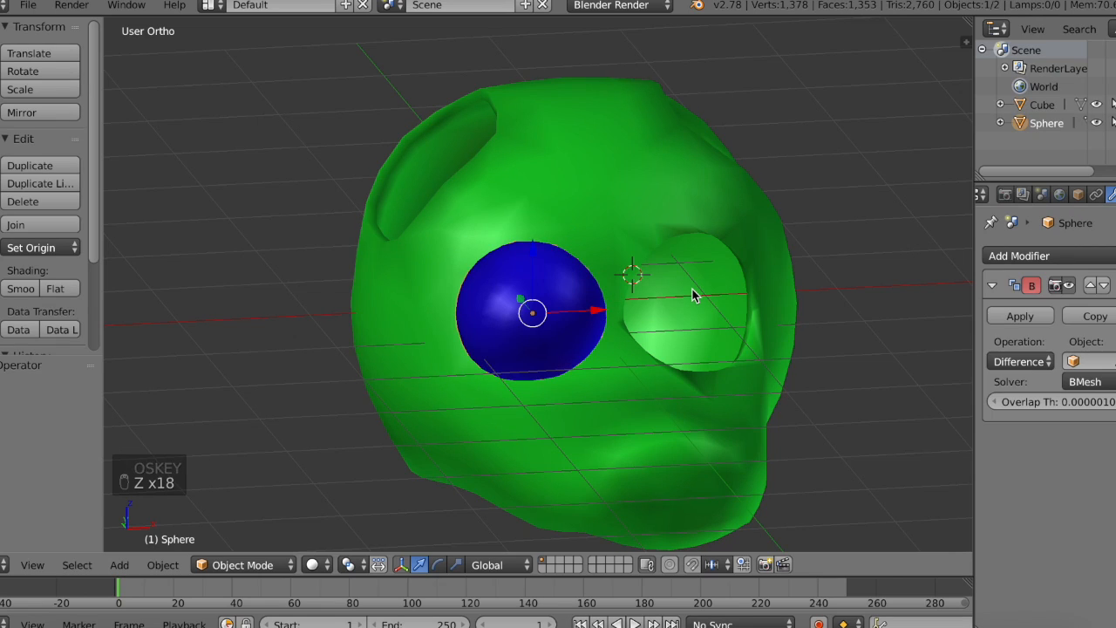
key(super+z)
key(super+z)
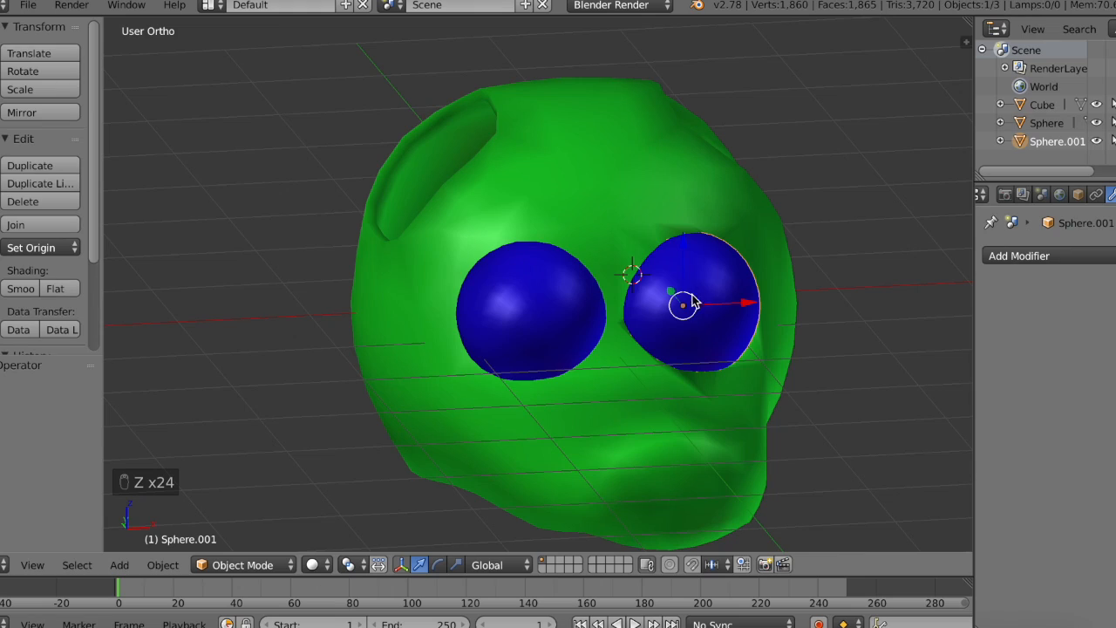
Step: Undo the head's applied Boolean modifier and its settings back to the Intersect modifier without an object
right_click(573, 311)
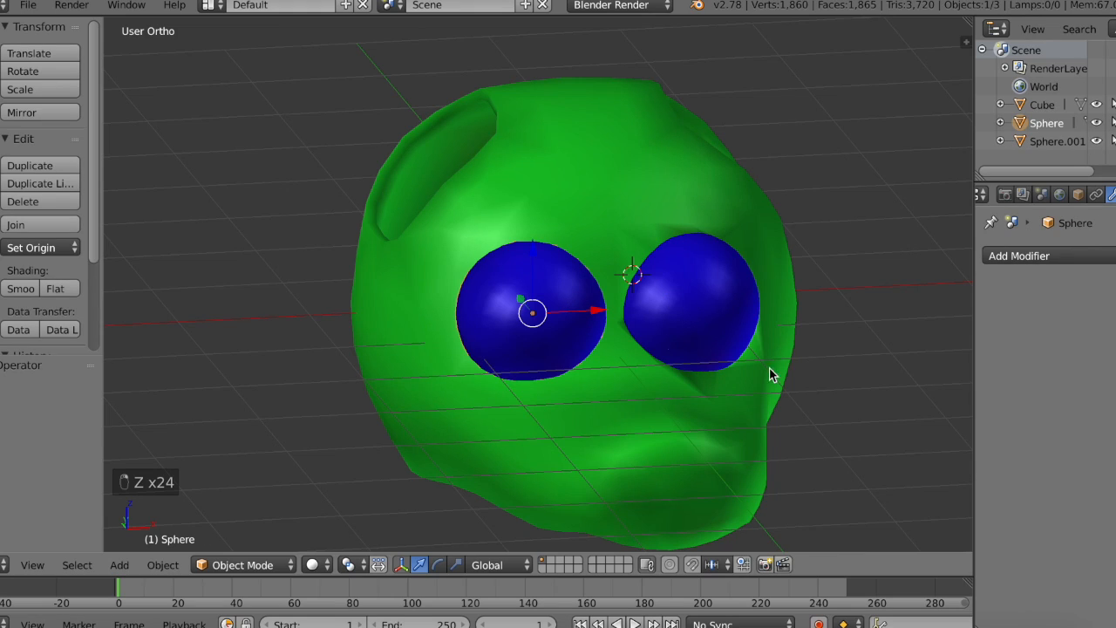
right_click(705, 217)
click(1019, 255)
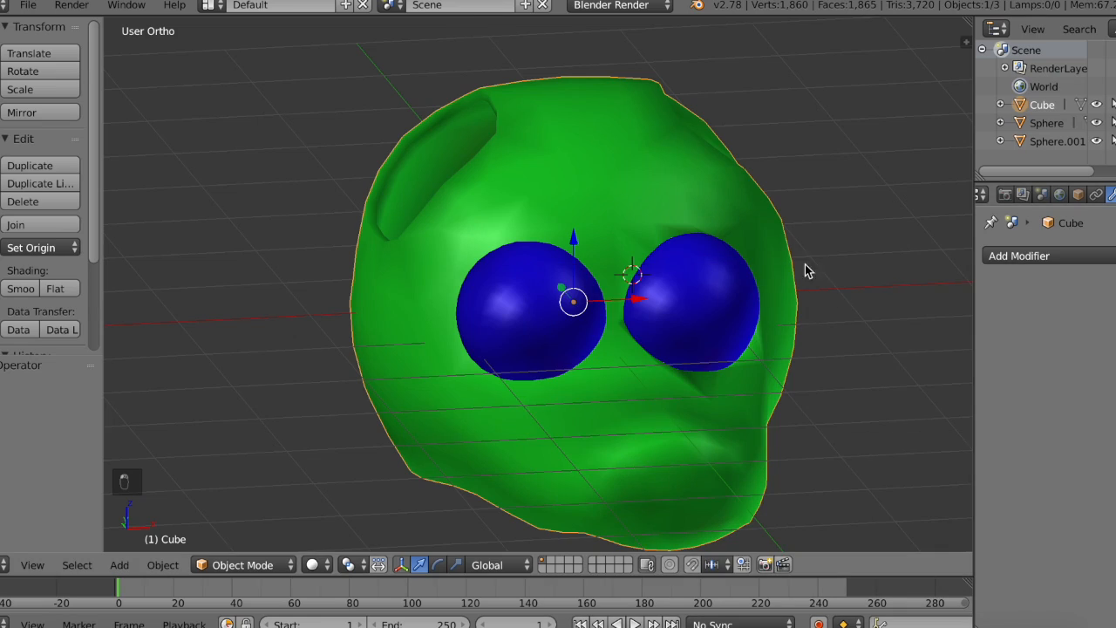
click(1038, 256)
key(super+z)
key(super+z)
key(super+z)
key(super+z)
key(super+z)
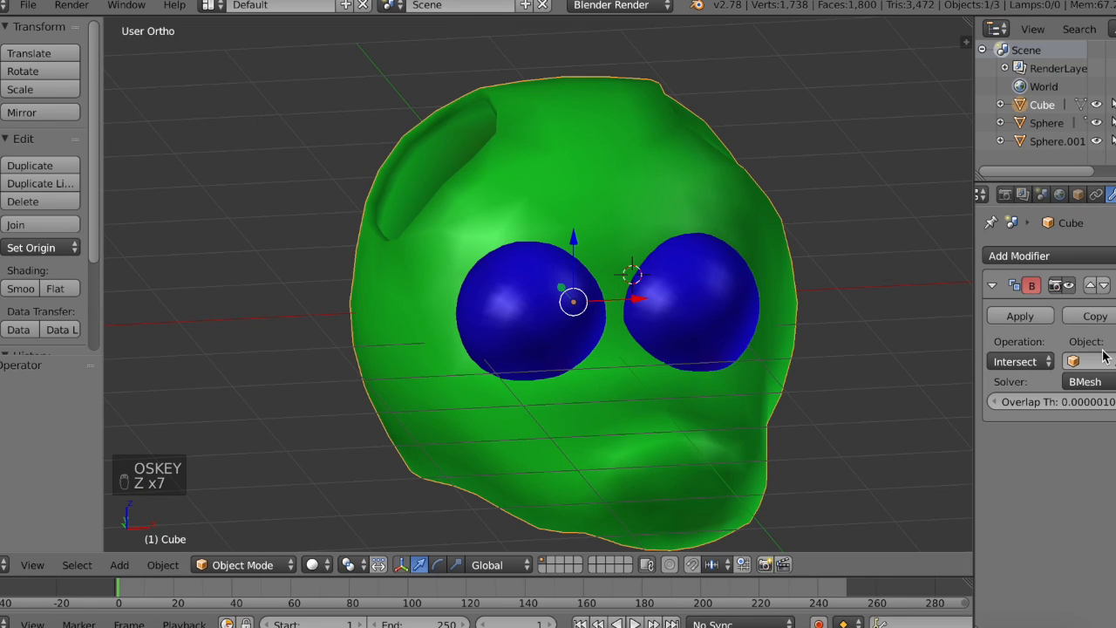
Step: Set the head's Boolean modifier to Difference with Sphere as its object and apply it
click(570, 326)
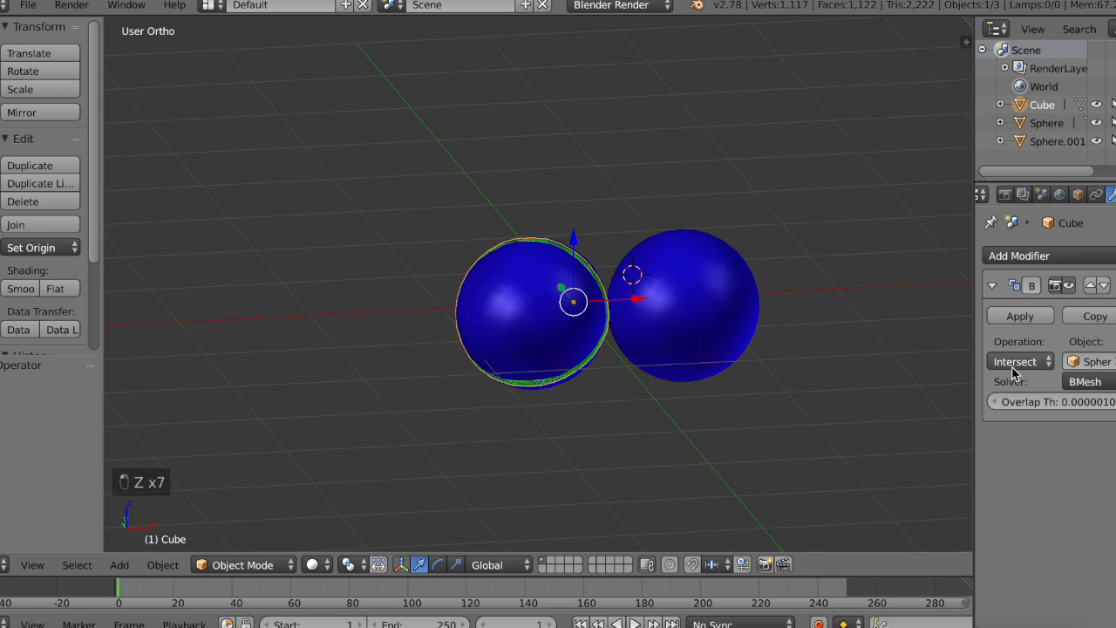
click(1020, 361)
click(983, 300)
middle_drag(655, 292, 656, 292)
click(1025, 315)
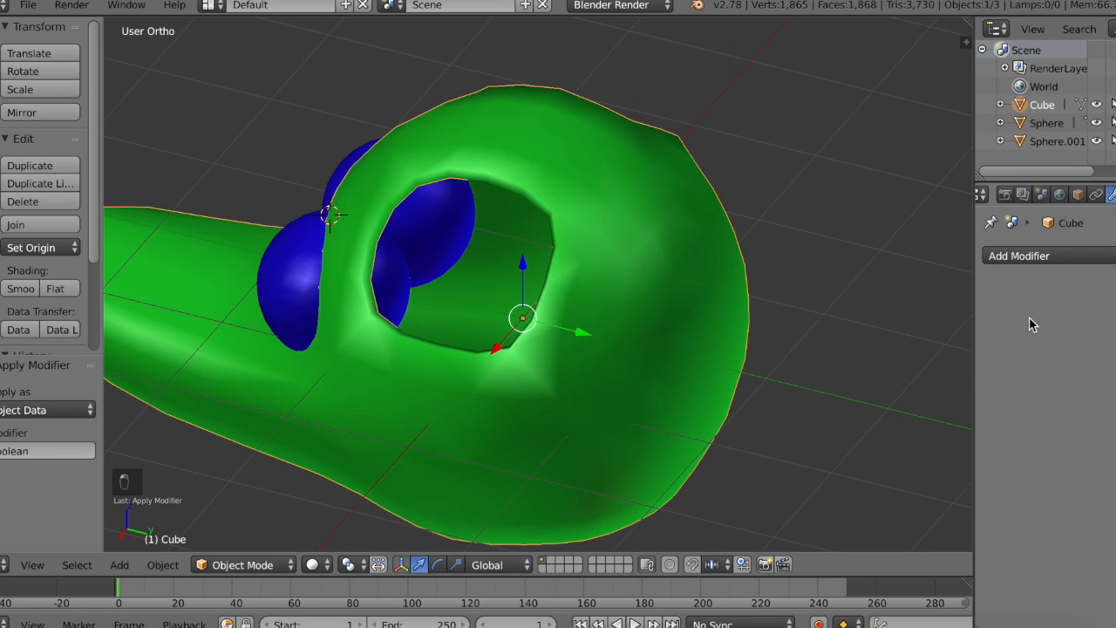
Step: Add another Boolean modifier to the head with the Difference operation and Sphere.001 as its object
mouse_move(593, 309)
middle_down()
mouse_move(517, 309)
mouse_move(576, 307)
middle_up()
click(1019, 256)
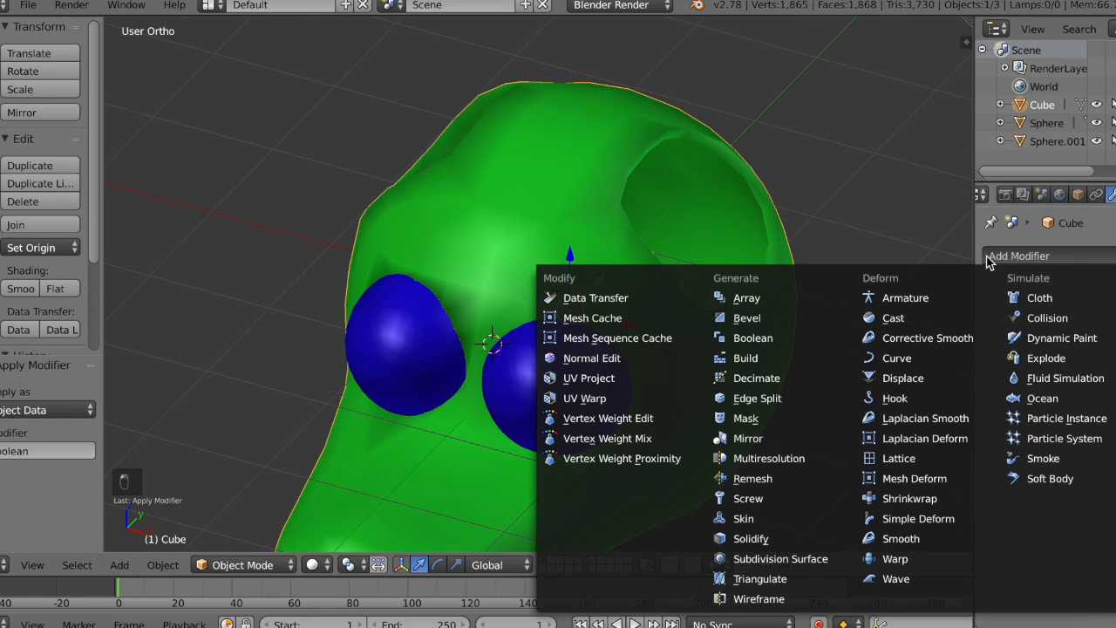
click(771, 347)
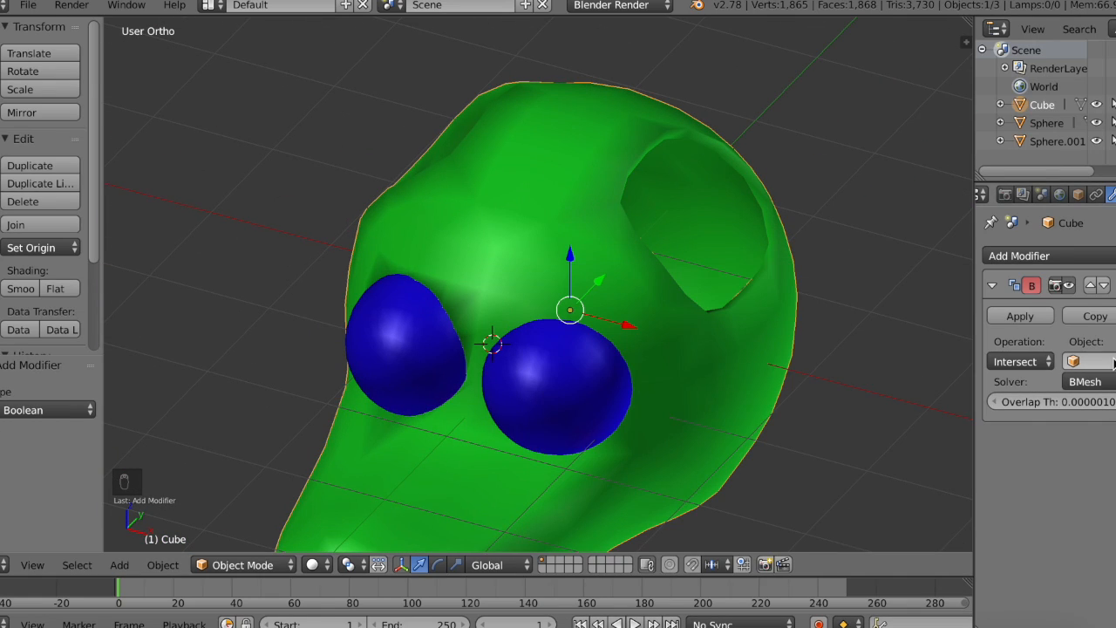
click(1022, 361)
click(1029, 297)
key(e)
click(535, 385)
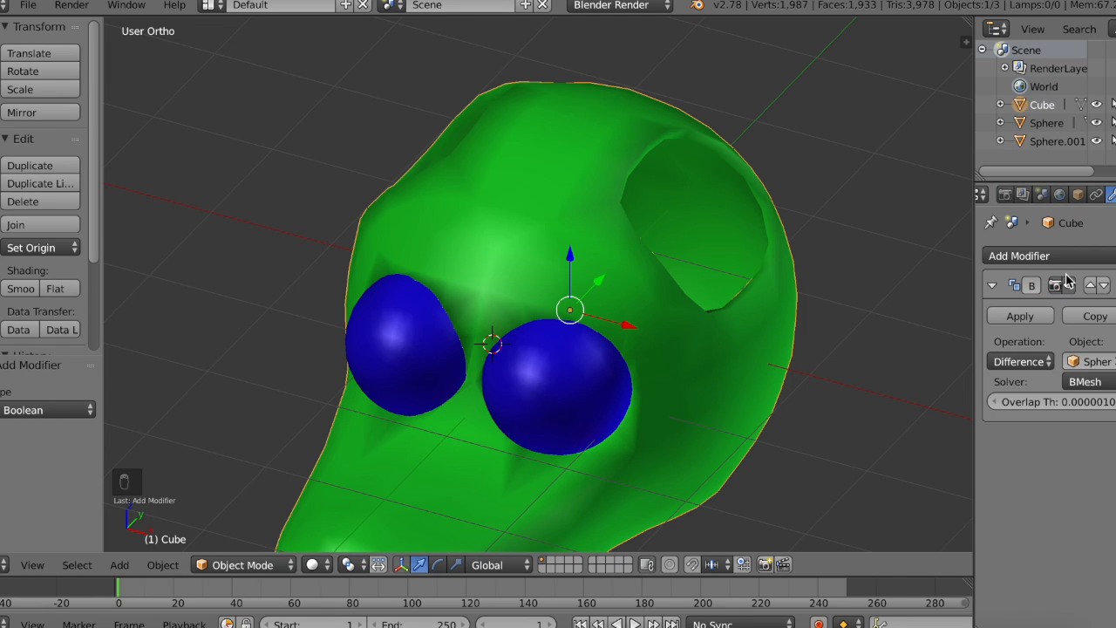
middle_drag(769, 273, 768, 273)
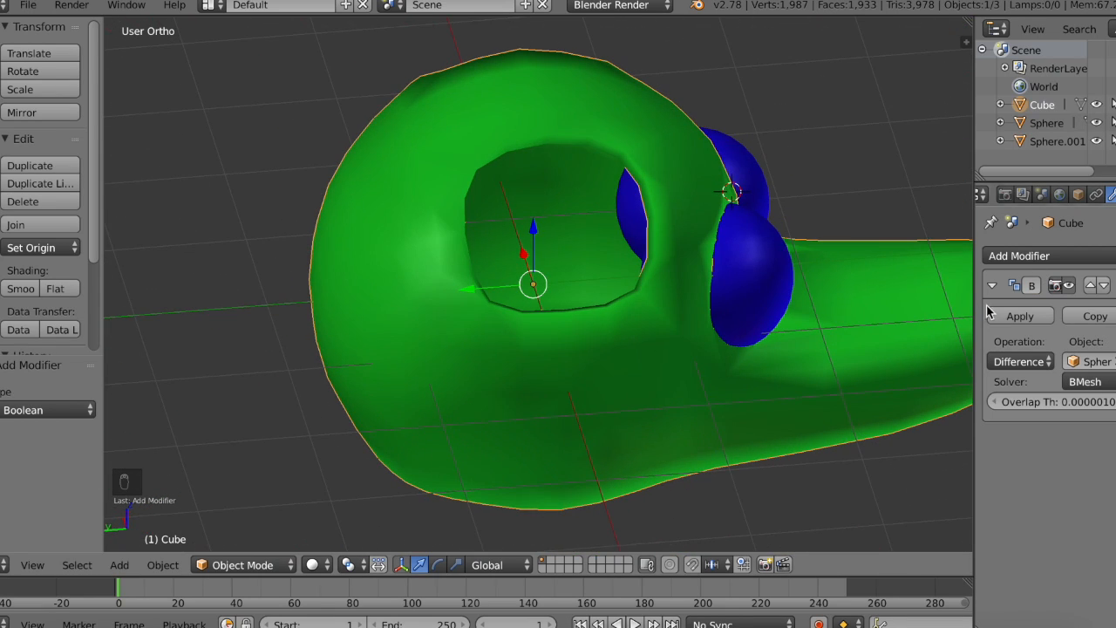
Step: Apply the head's Boolean modifier that uses Sphere.001 and delete both eye spheres
click(1014, 316)
right_click(787, 303)
key(x)
click(788, 302)
right_click(773, 192)
key(x)
click(773, 191)
middle_drag(819, 194, 819, 193)
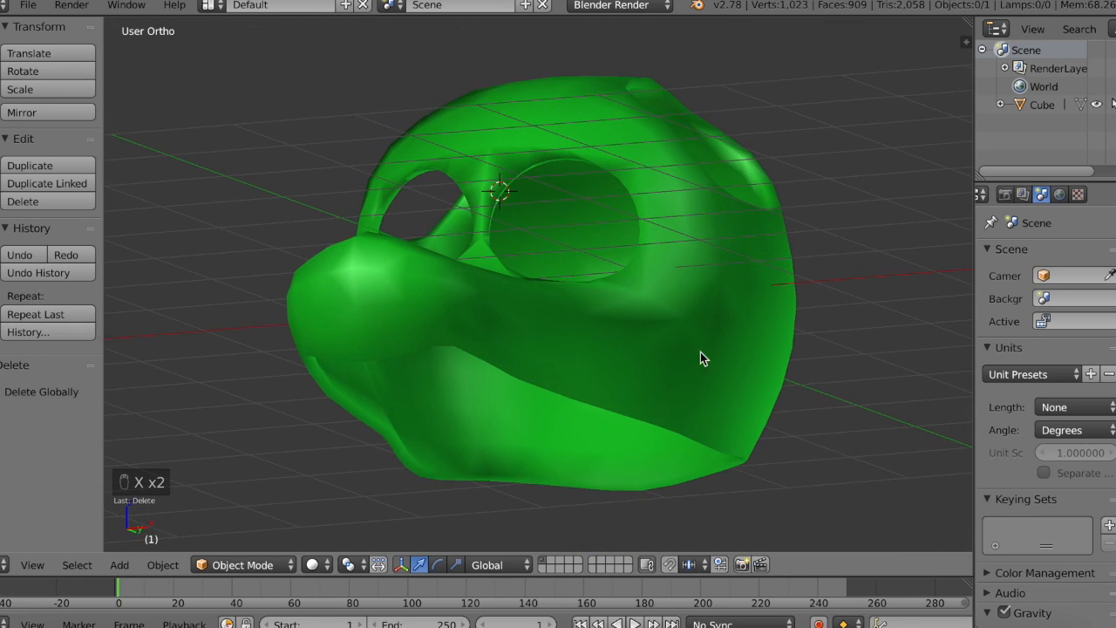
Step: Select the two opposite vertices on the head's lower rim near the snout and lower them slightly along Z
right_click(689, 360)
key(Tab)
middle_drag(677, 362, 675, 361)
right_click(494, 208)
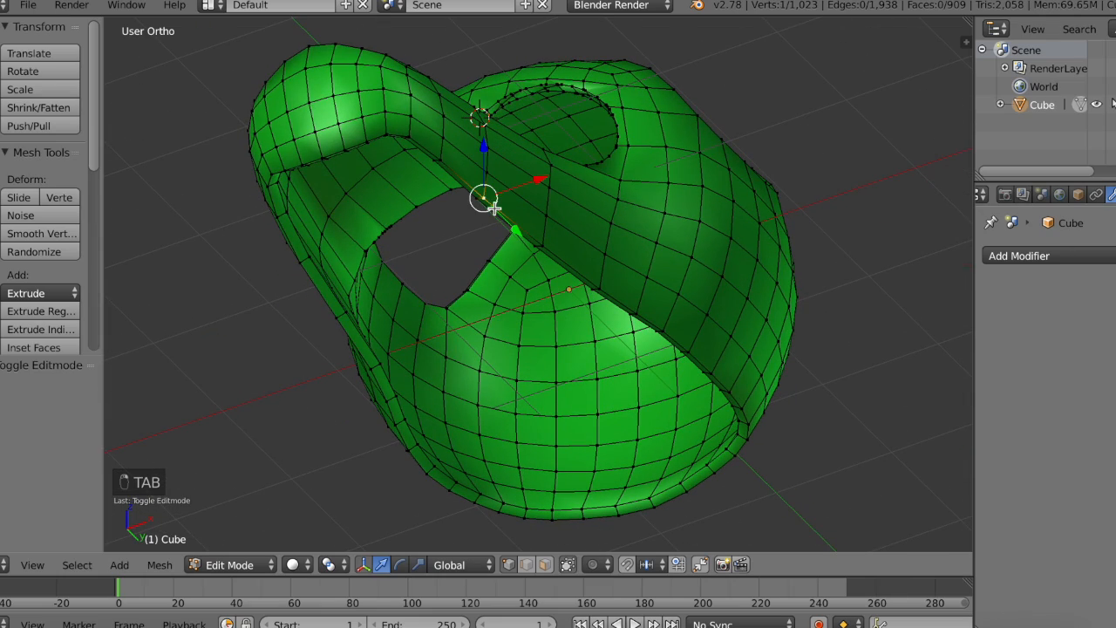
shift+right_click(474, 199)
middle_drag(475, 199, 343, 469)
key(g)
key(z)
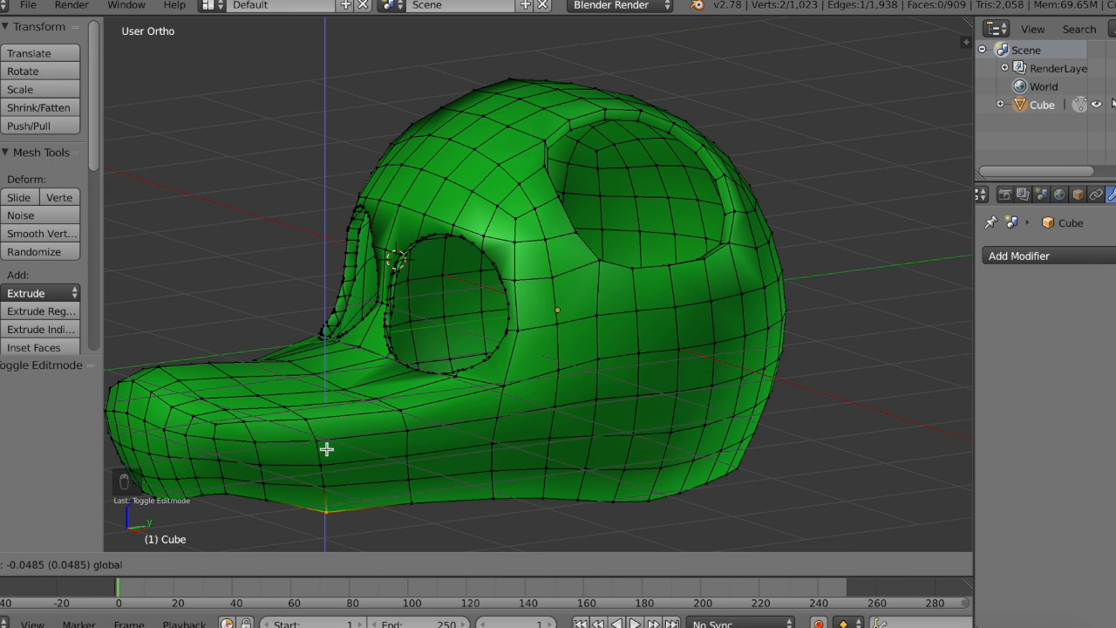
click(326, 447)
key(Tab)
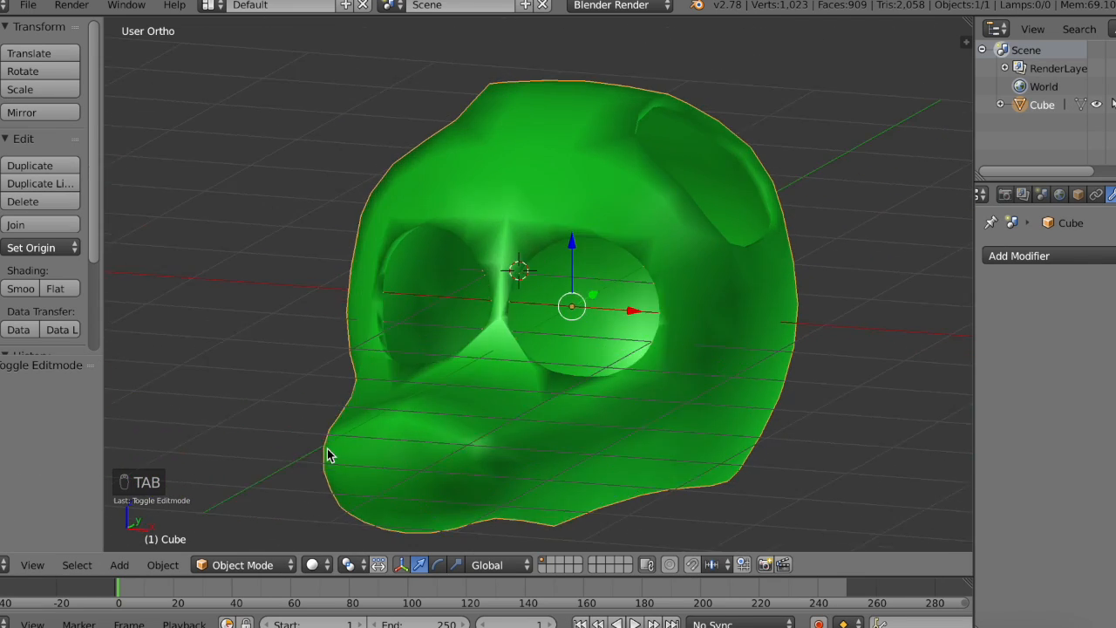
Step: Examine the hollow head, its eye sockets and the lowered rim from all sides
scroll(327, 449, right, 10)
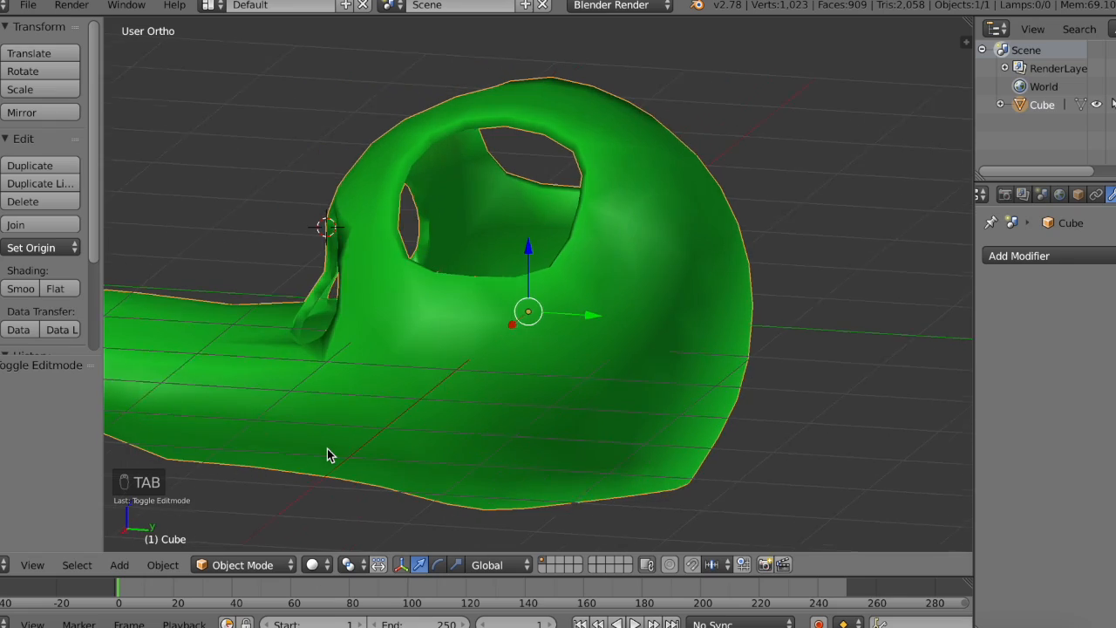
scroll(327, 448, left, 10)
scroll(327, 448, left, 8)
scroll(327, 449, down, 4)
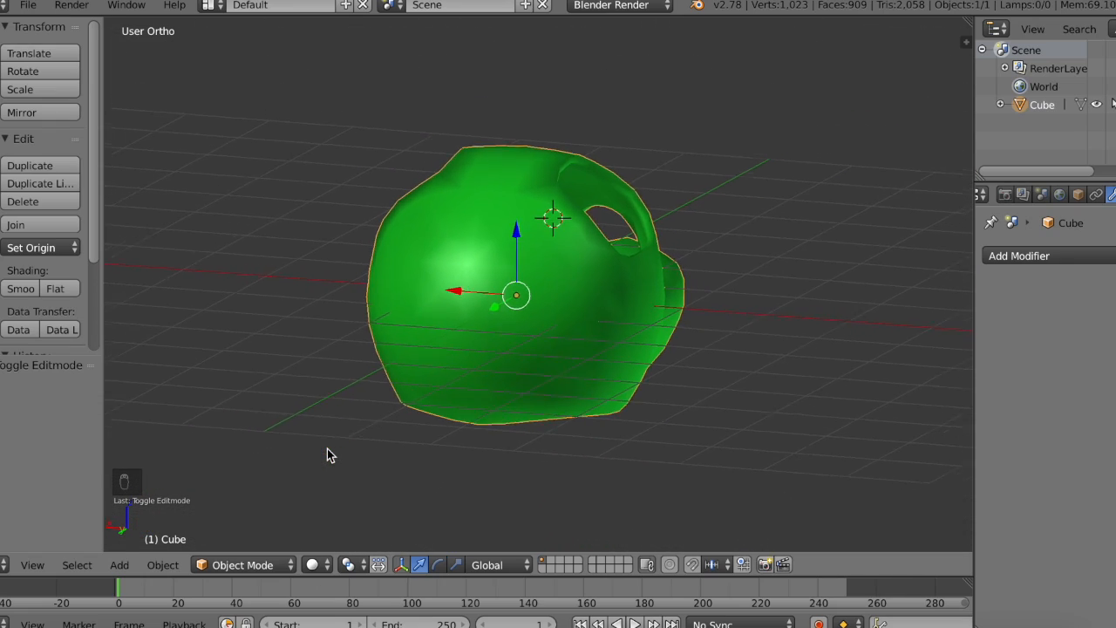
scroll(327, 449, right, 10)
scroll(327, 448, right, 10)
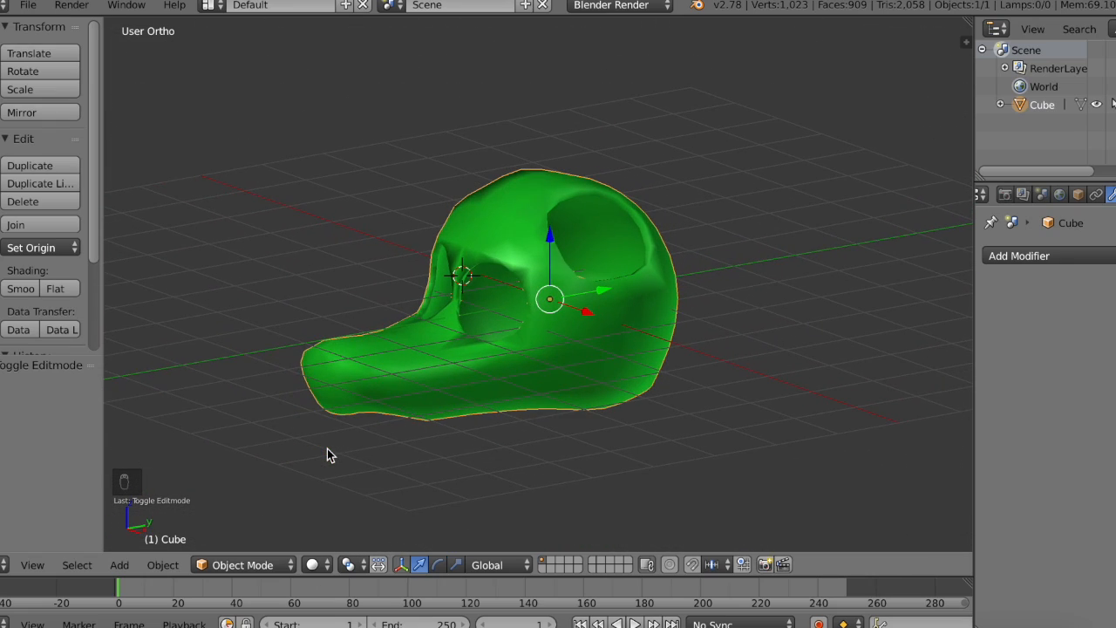
scroll(742, 305, left, 12)
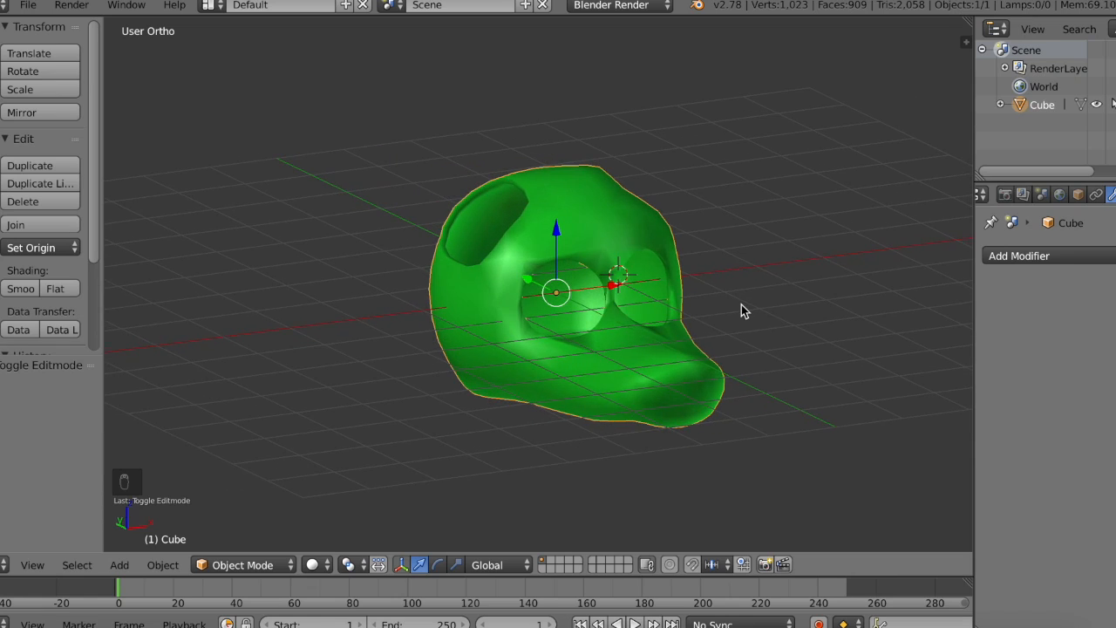
scroll(741, 304, down, 4)
scroll(742, 305, down, 5)
scroll(742, 305, right, 10)
scroll(741, 305, up, 8)
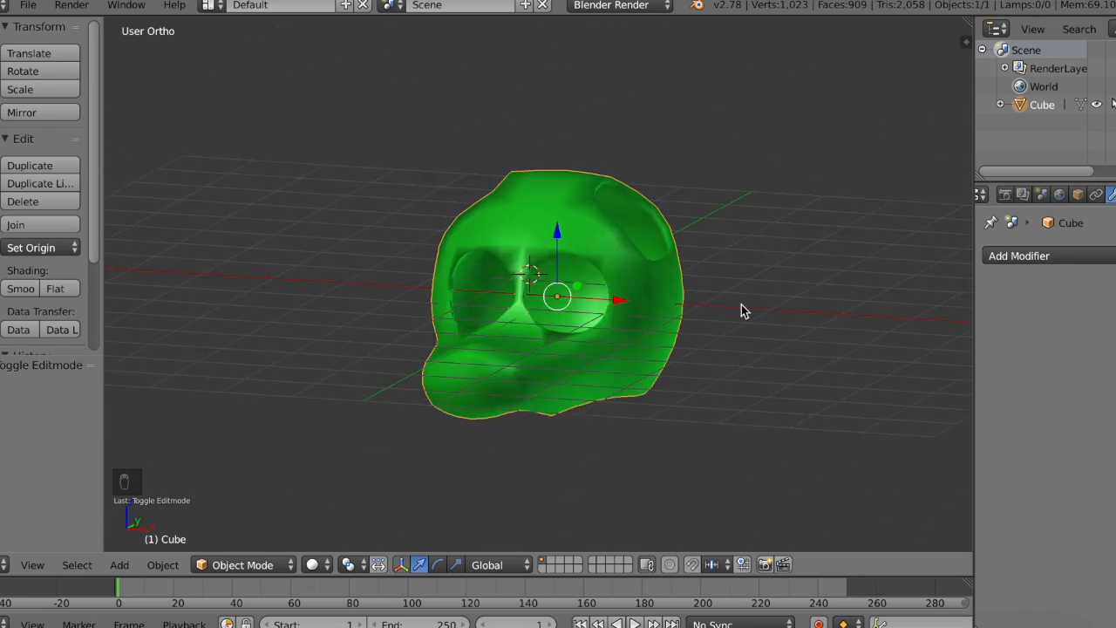
scroll(554, 294, left, 7)
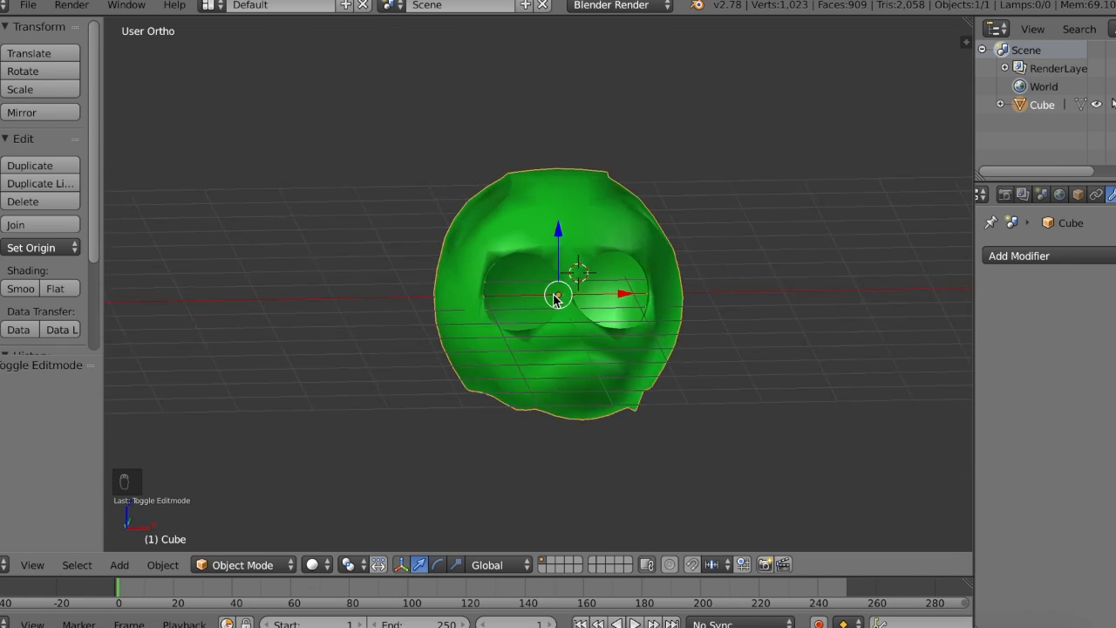
Step: Add a mesh cube with radius 1.000 and clear its location to the world origin
click(1, 75)
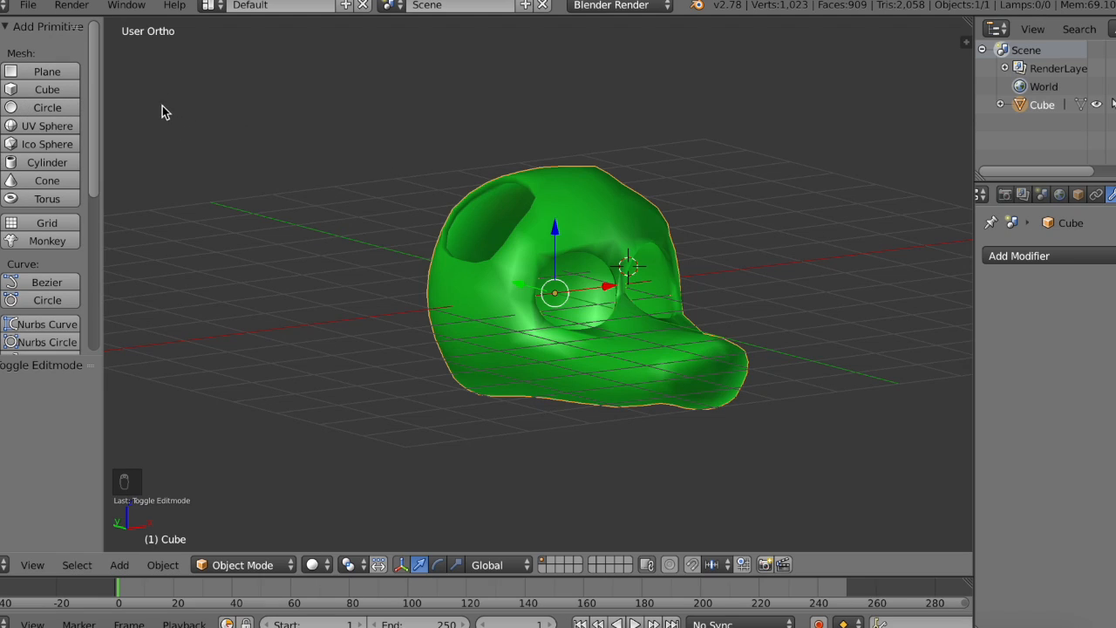
click(63, 90)
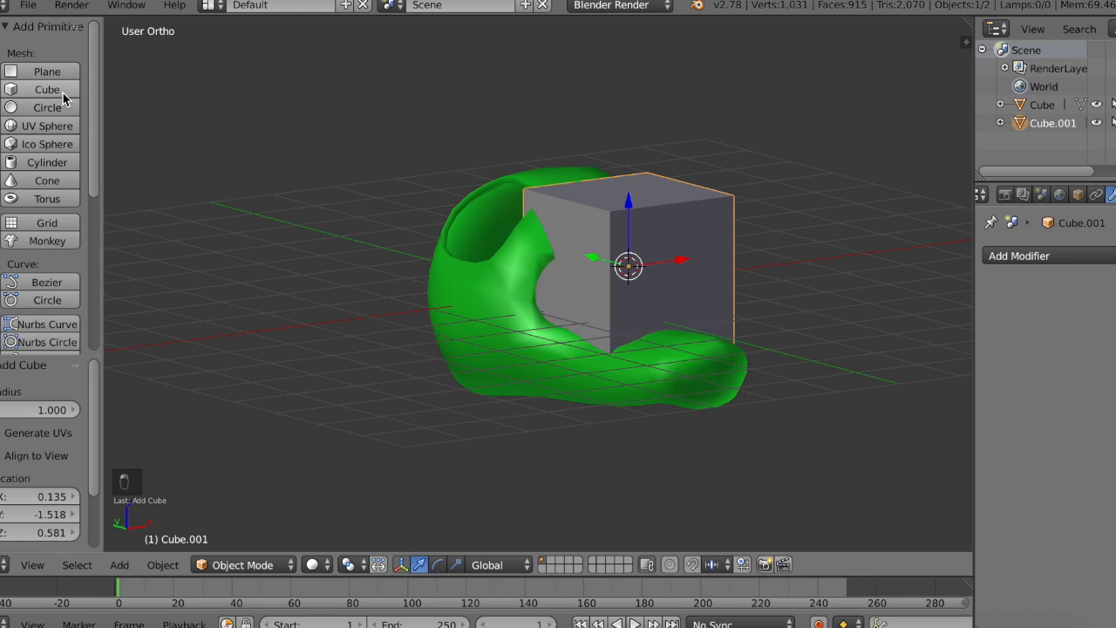
middle_drag(650, 312, 646, 311)
middle_drag(568, 270, 570, 269)
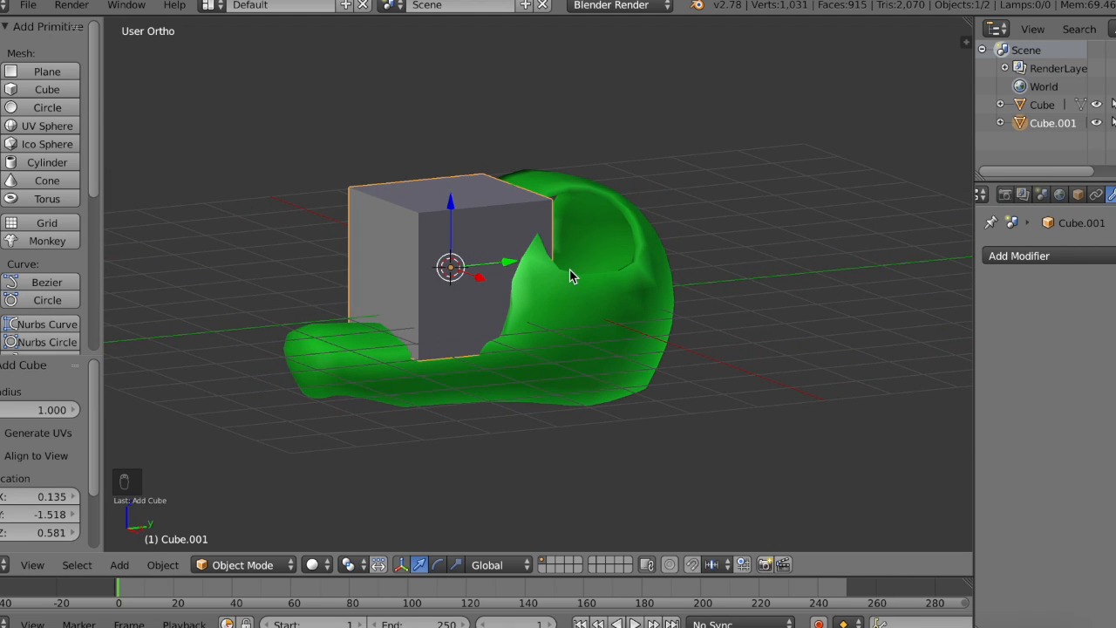
key(alt+g)
Step: Hide the green head and select the newly added cube
right_click(624, 364)
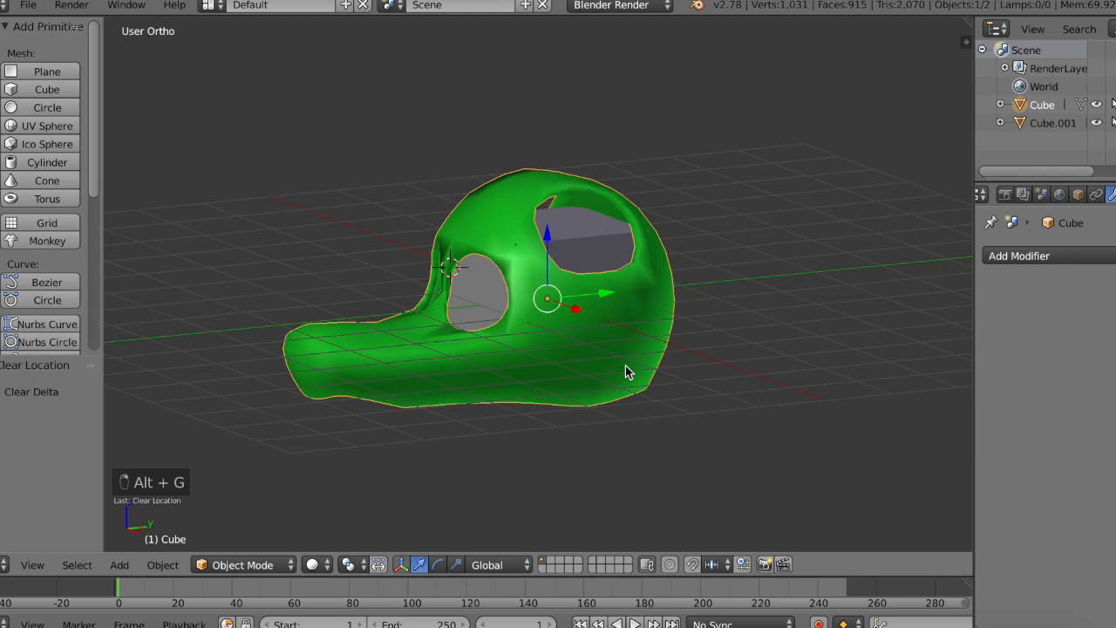
click(1097, 105)
right_click(443, 283)
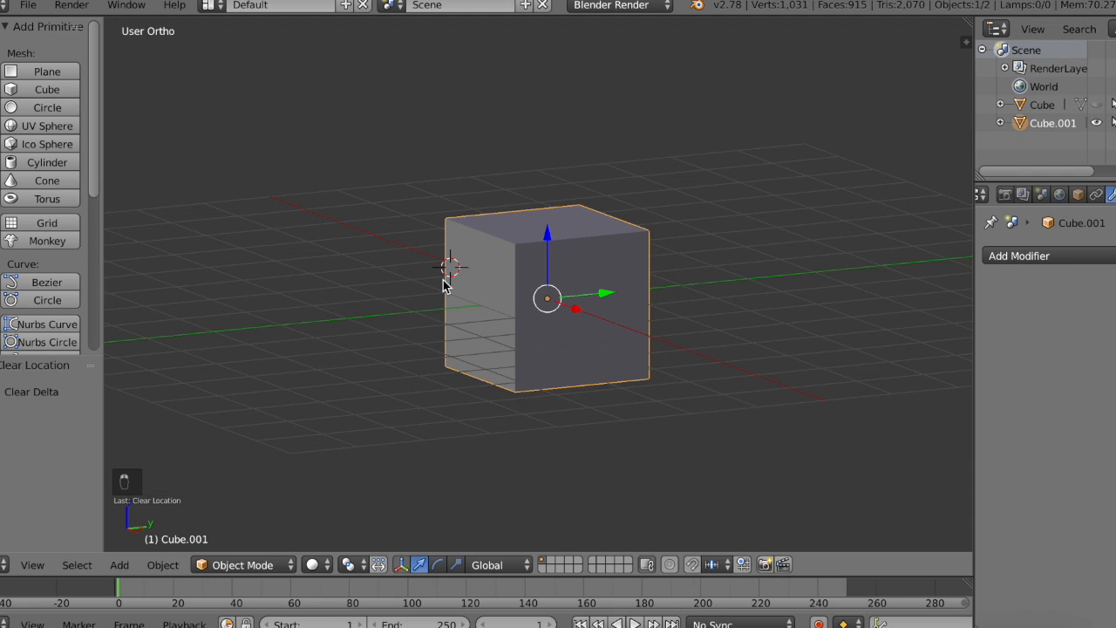
Step: Scale the new cube's bottom face uniformly by about 0.62 to taper the cube downward
click(29, 562)
click(87, 434)
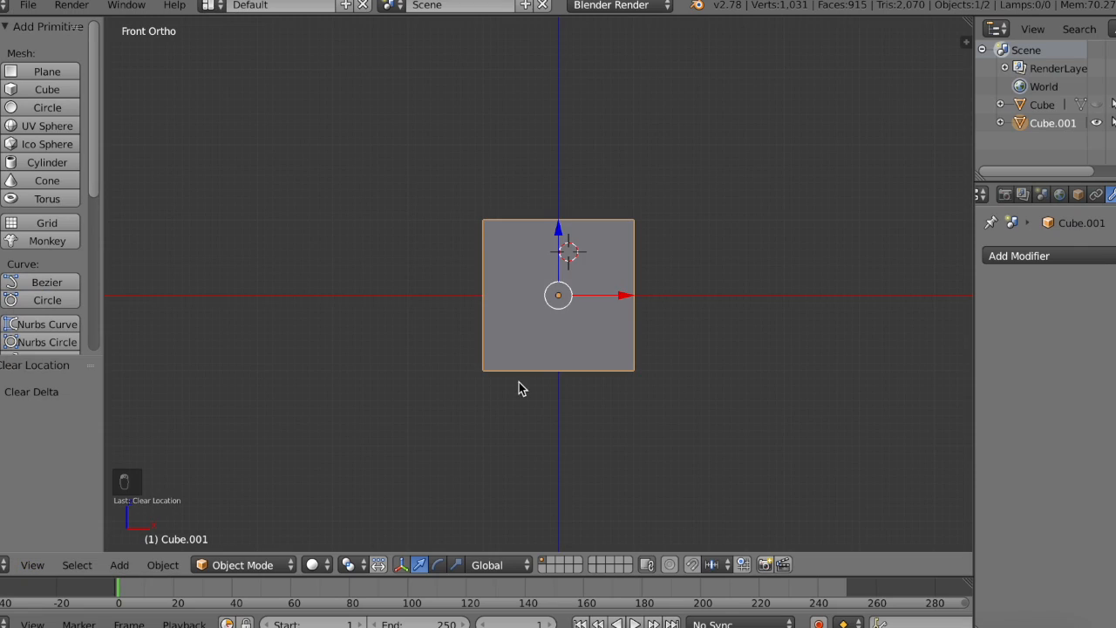
scroll(717, 379, up, 4)
key(Tab)
middle_drag(718, 380, 684, 408)
right_click(603, 417)
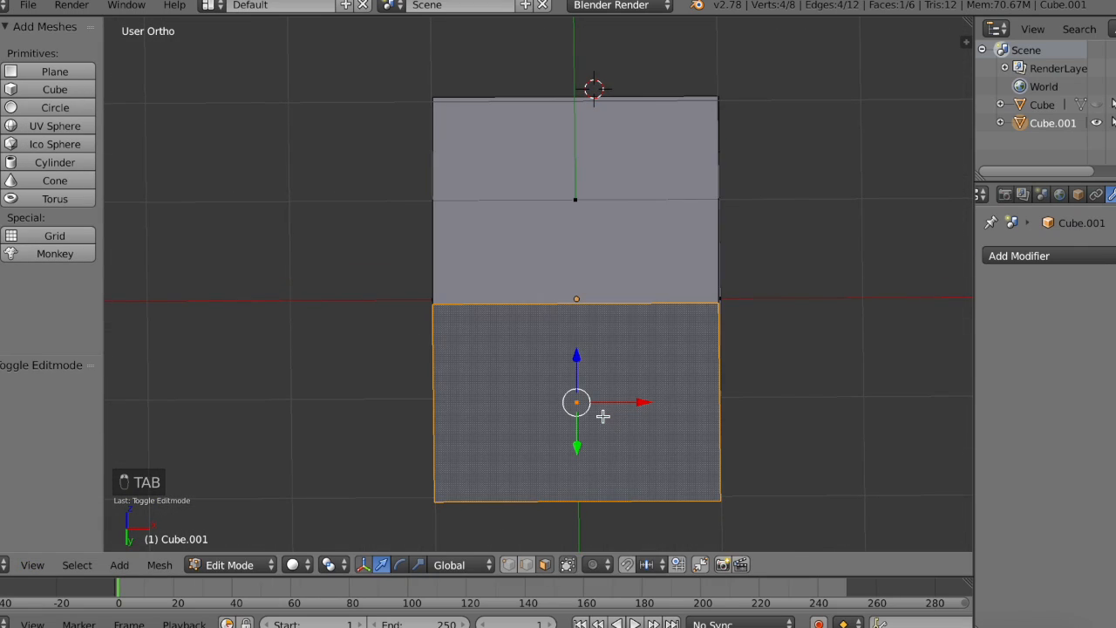
click(26, 564)
click(84, 440)
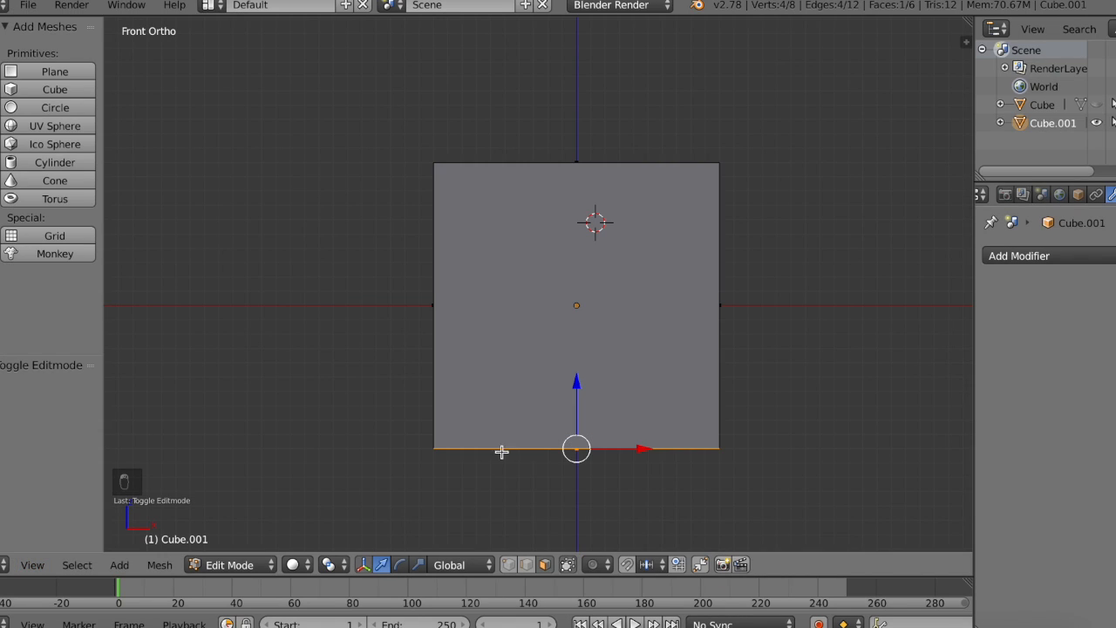
click(419, 565)
click(588, 457)
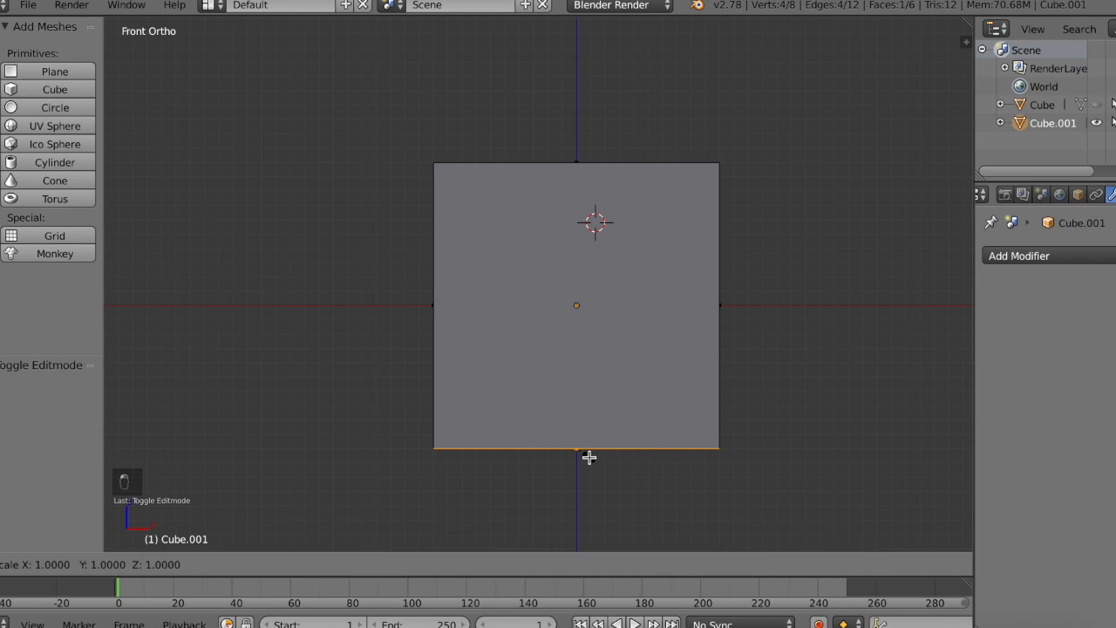
drag(588, 457, 573, 456)
Step: Try scaling the bottom face by about 0.892 and scale it back up by about 1.116
key(s)
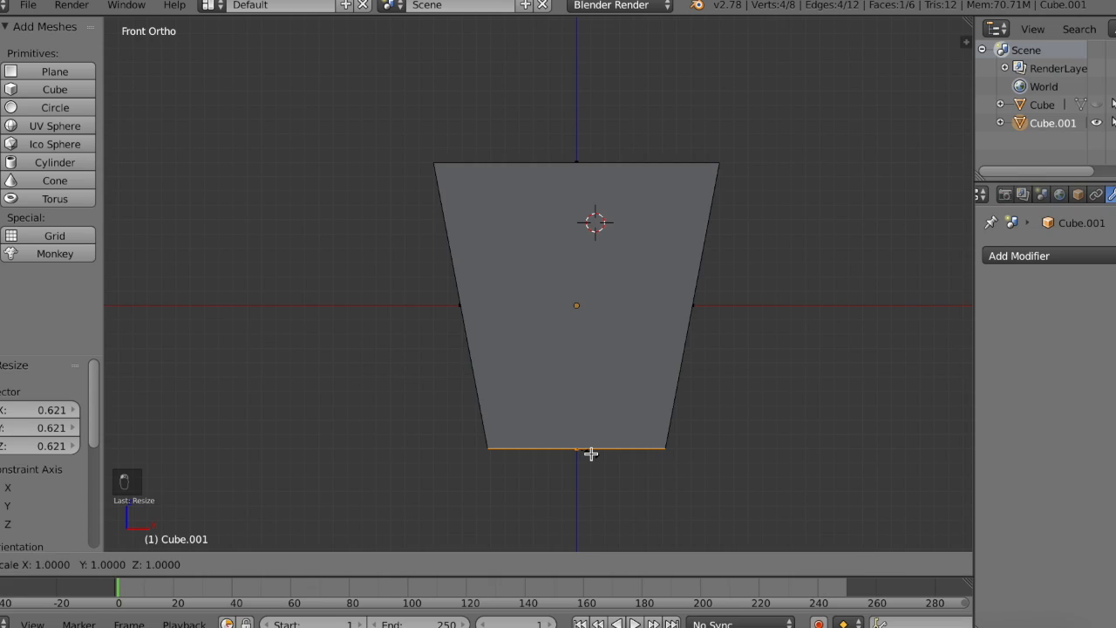
click(591, 450)
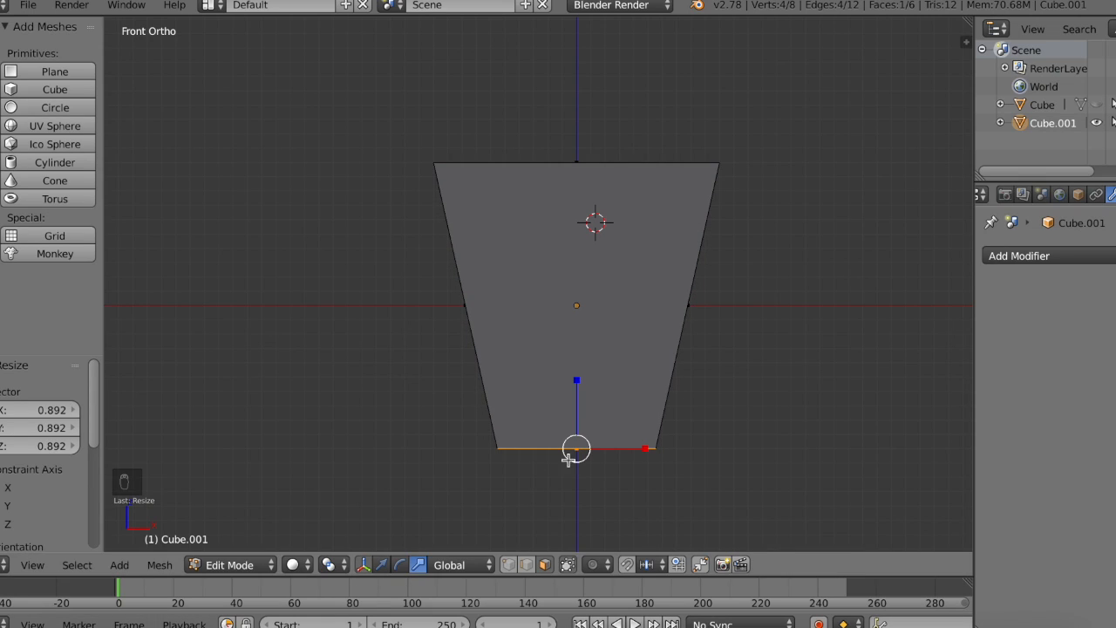
key(s)
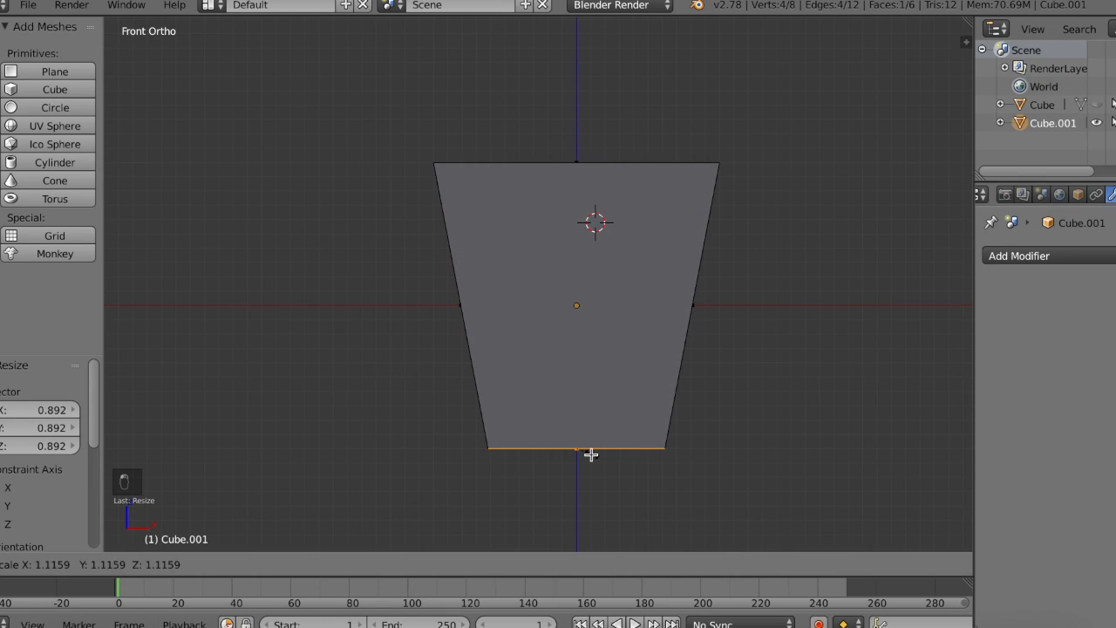
click(590, 451)
Step: Raise the tapered cube's bottom face along Z to shorten the cube, and leave mesh editing
key(g)
key(z)
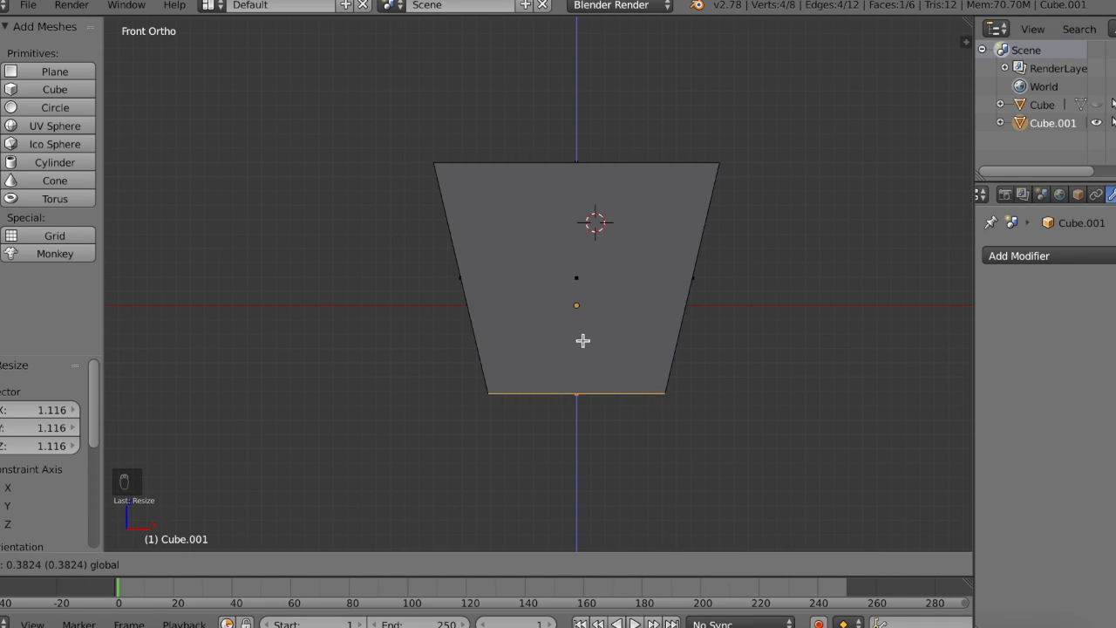
click(583, 347)
key(Tab)
middle_drag(582, 349, 1077, 143)
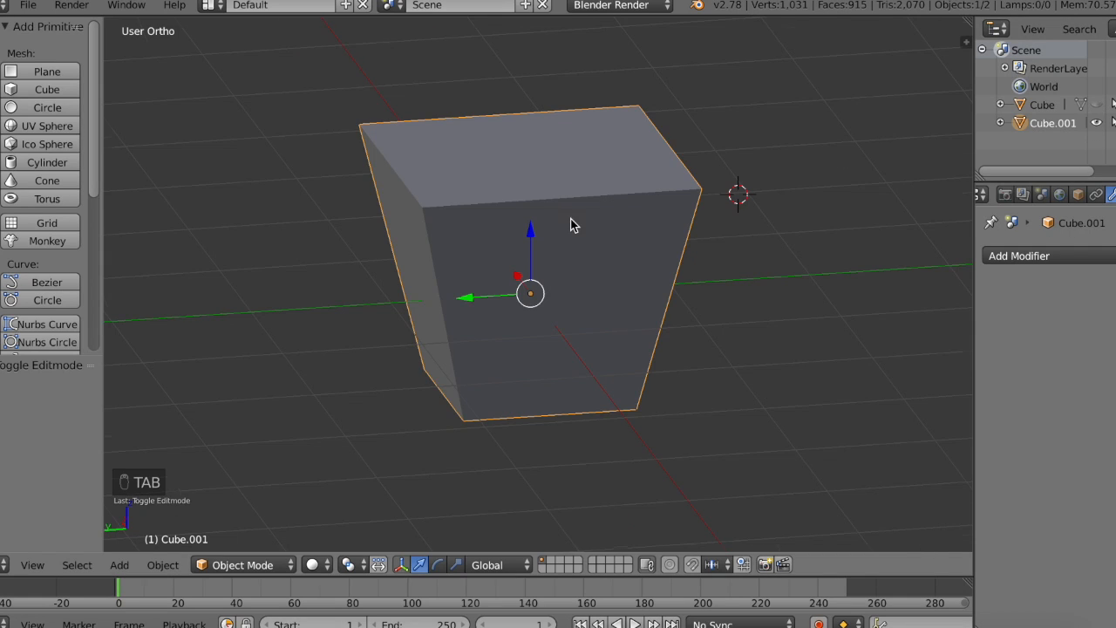
Step: Extrude the tapered cube's top face and raise the new face about 0.153 along Z
middle_drag(573, 224, 563, 192)
key(Tab)
right_click(539, 147)
key(e)
right_click(539, 147)
click(33, 565)
click(88, 483)
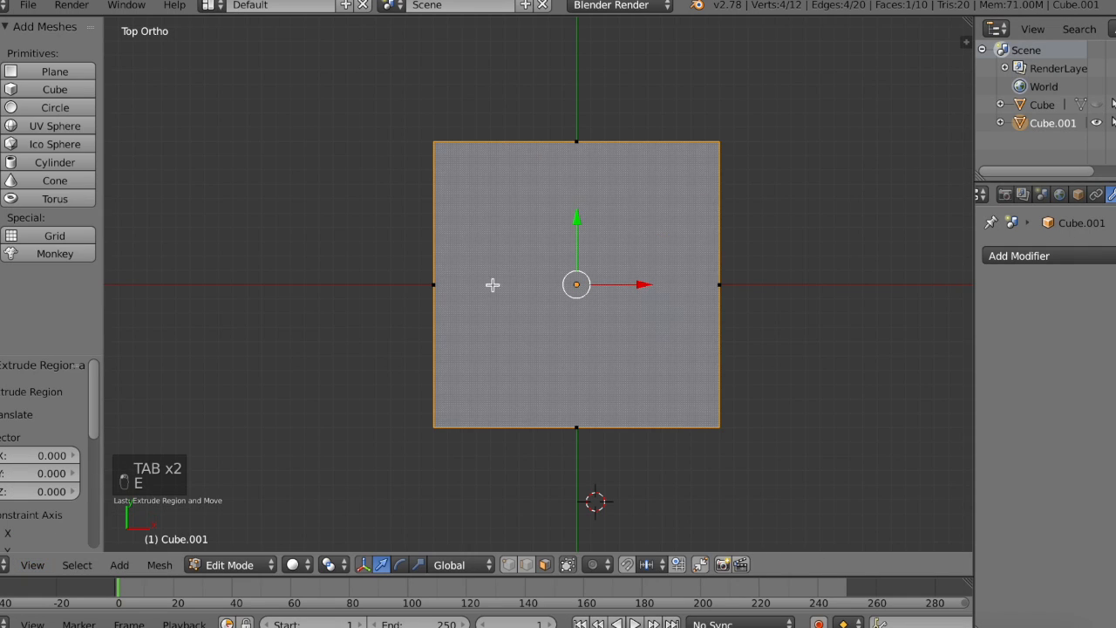
click(29, 564)
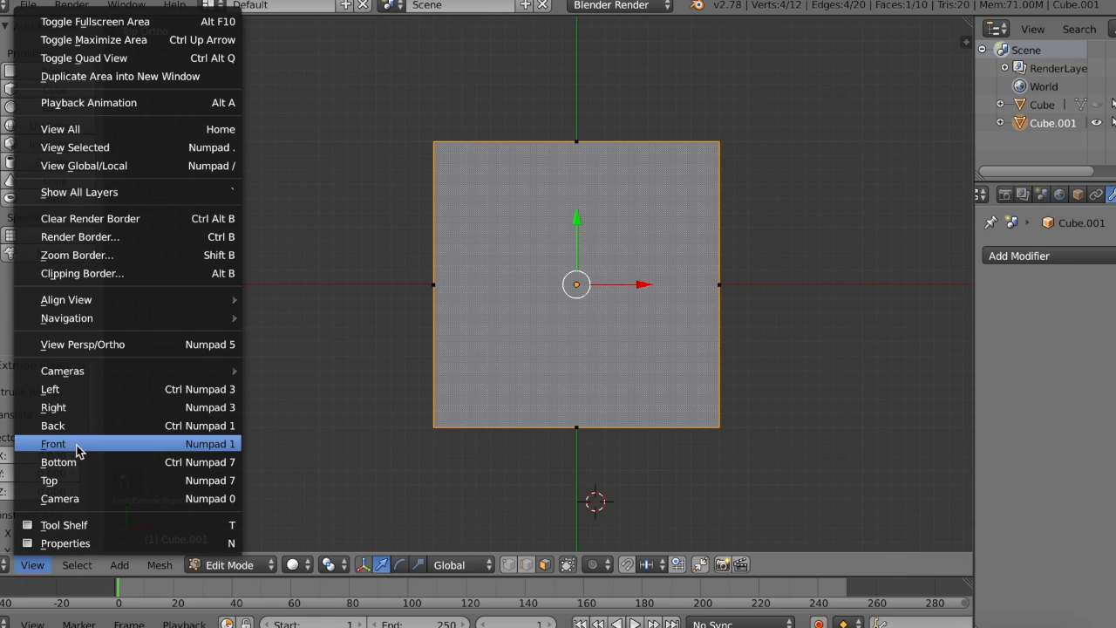
click(77, 445)
drag(581, 96, 575, 74)
Step: Scale the extruded top face by about 0.553 and lower it about 0.076 along Z
click(418, 565)
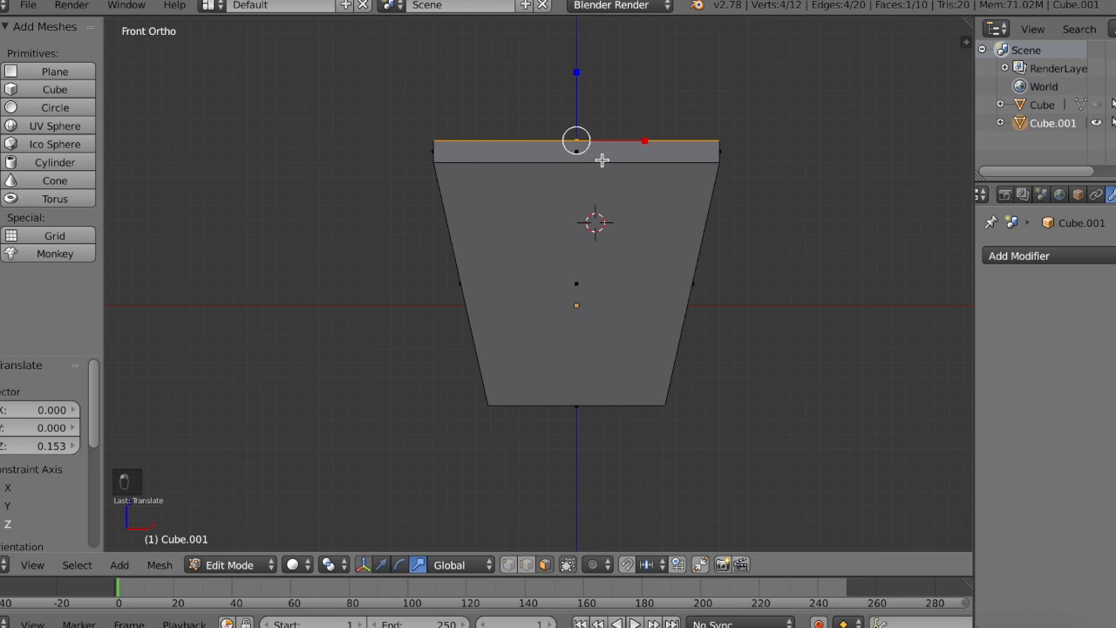
drag(587, 150, 580, 146)
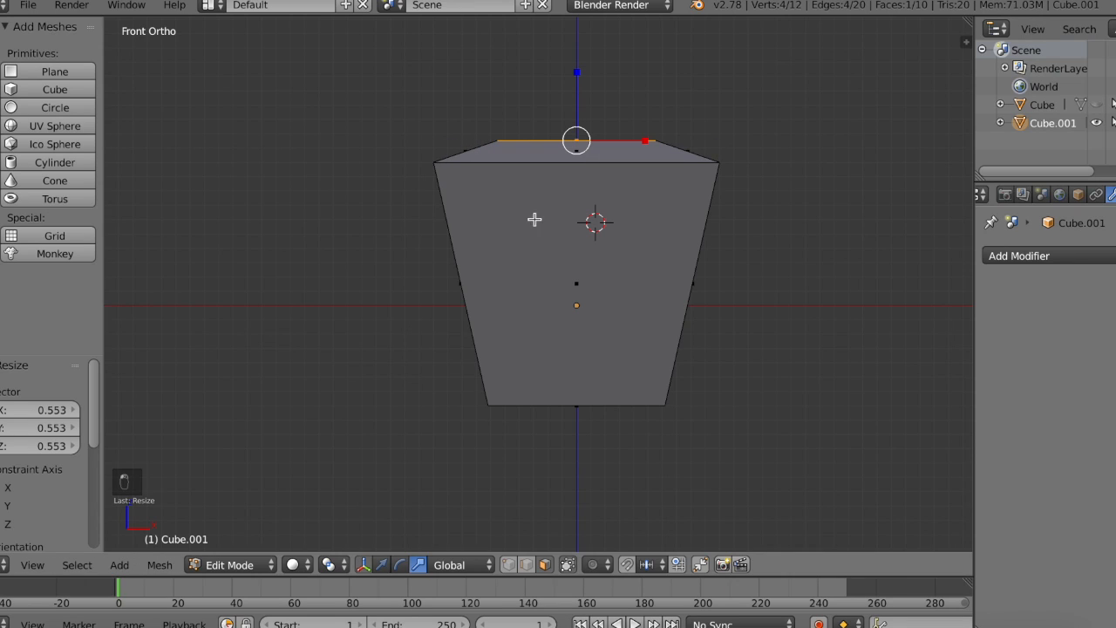
click(381, 565)
drag(579, 81, 577, 90)
middle_drag(576, 89, 578, 90)
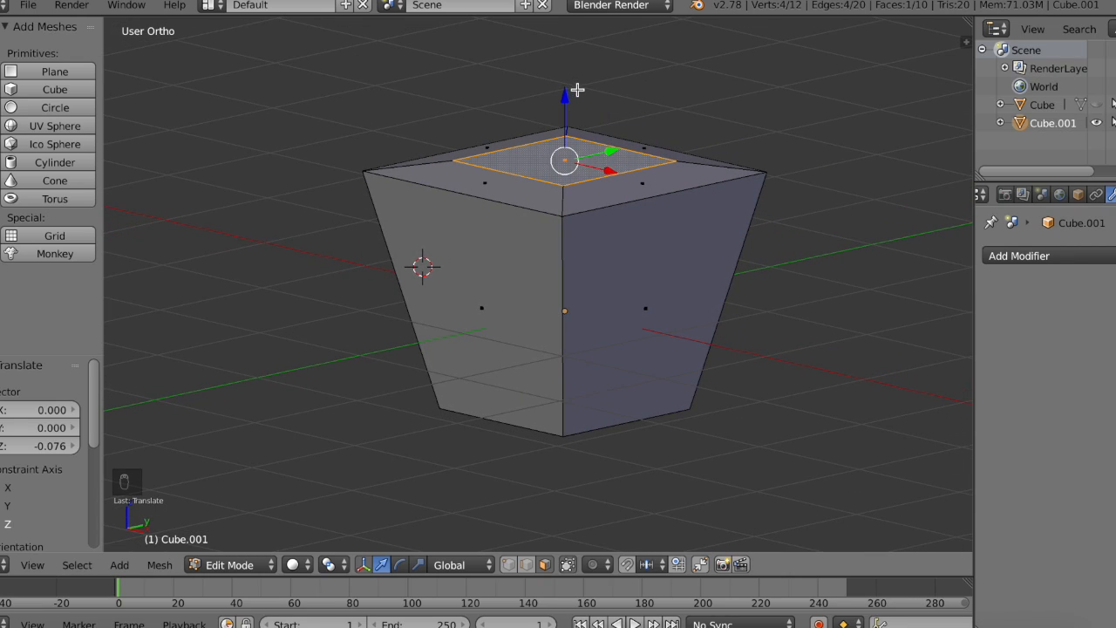
Step: Enlarge the tapered cube's inner top face and raise it slightly along Z, finishing in Object Mode
click(419, 564)
drag(569, 165, 572, 174)
middle_drag(572, 173, 572, 175)
key(Tab)
key(Tab)
click(381, 564)
drag(575, 91, 578, 82)
key(Tab)
middle_drag(579, 82, 593, 87)
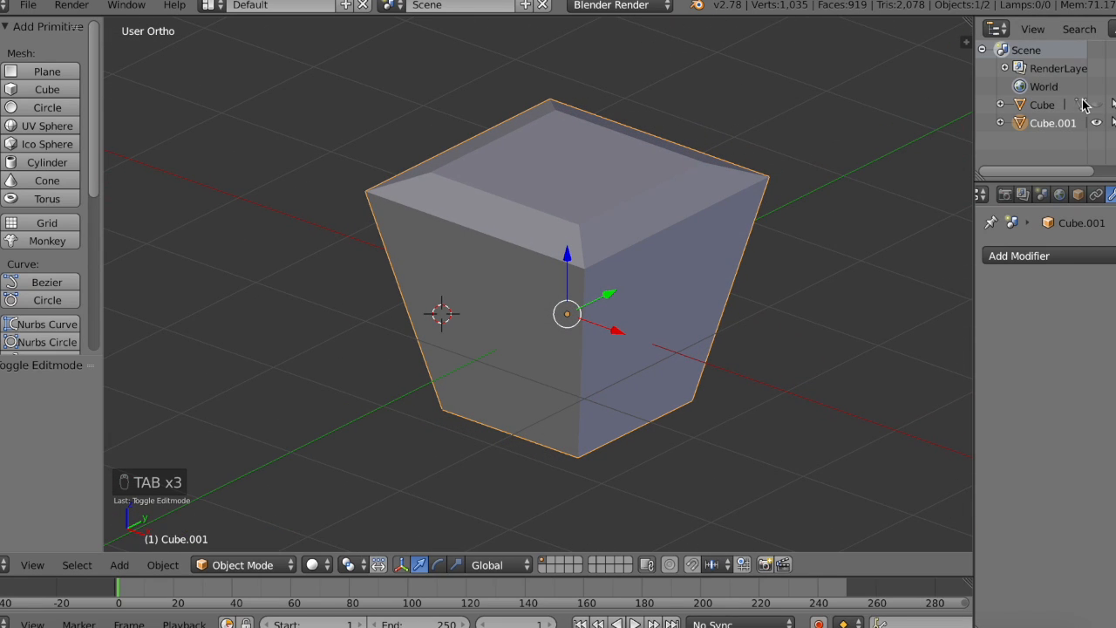
Step: Unhide the head and view it together with the tapered cube from the left and right sides
click(1097, 103)
middle_drag(427, 410, 440, 408)
scroll(440, 408, up, 3)
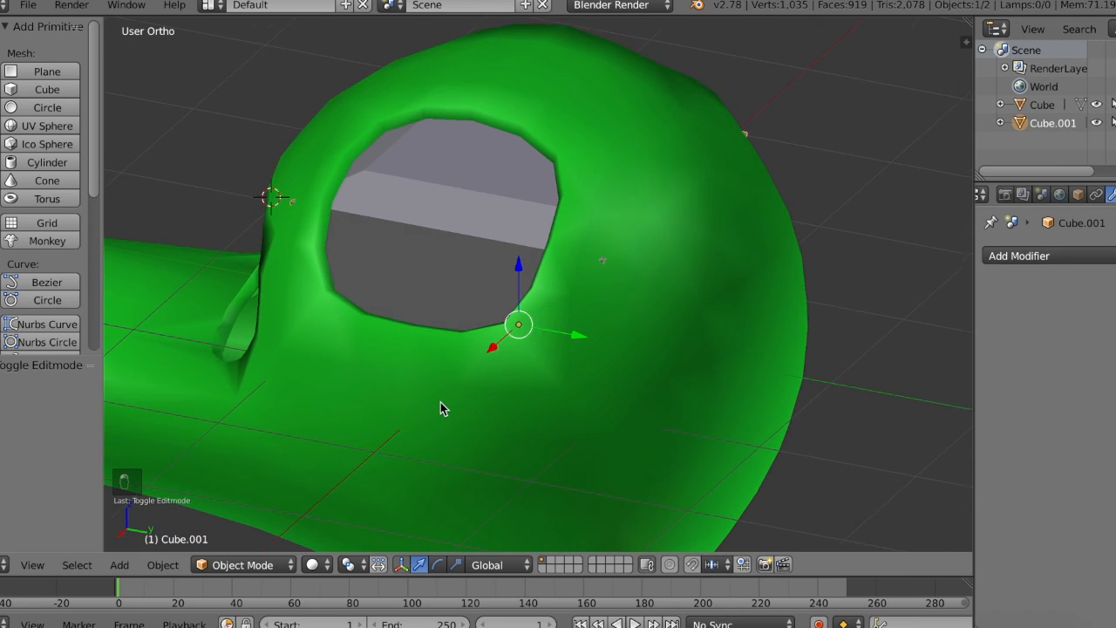
click(32, 565)
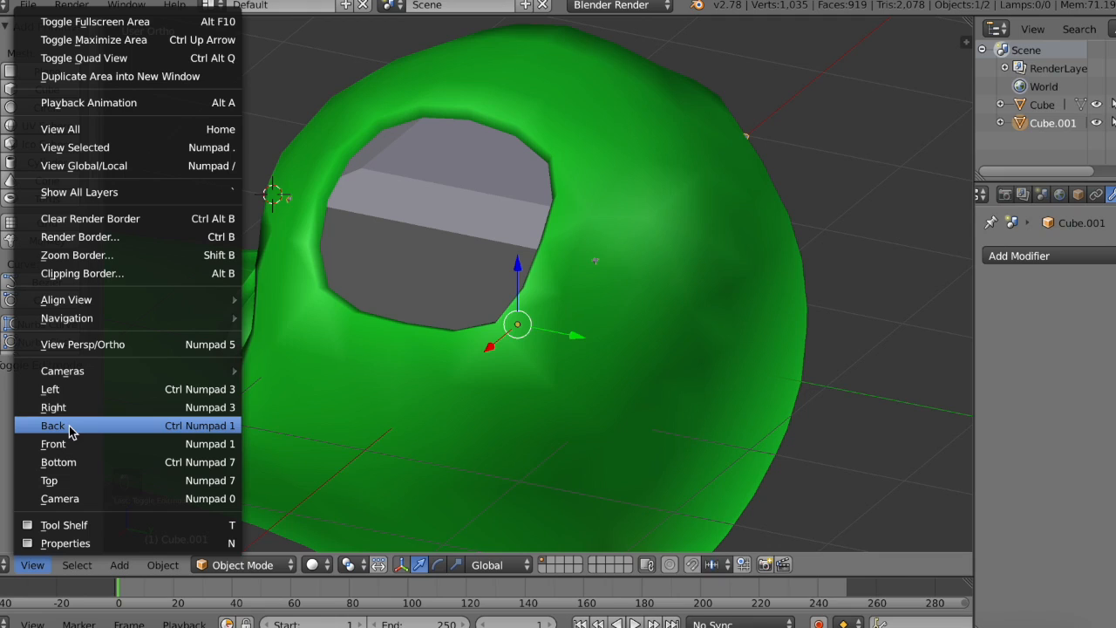
click(78, 390)
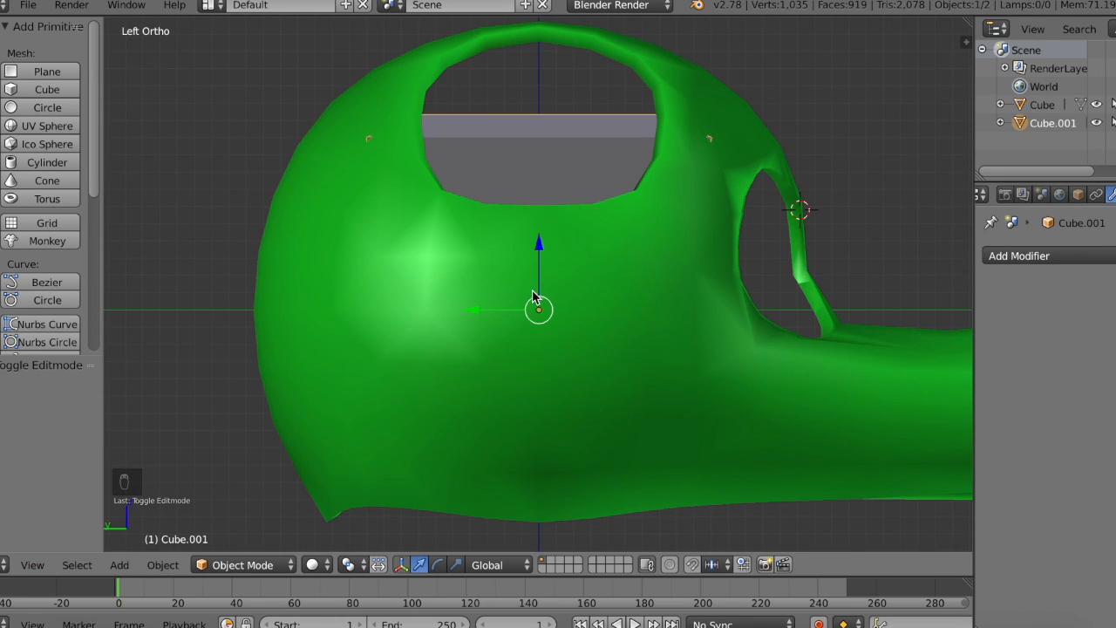
click(33, 565)
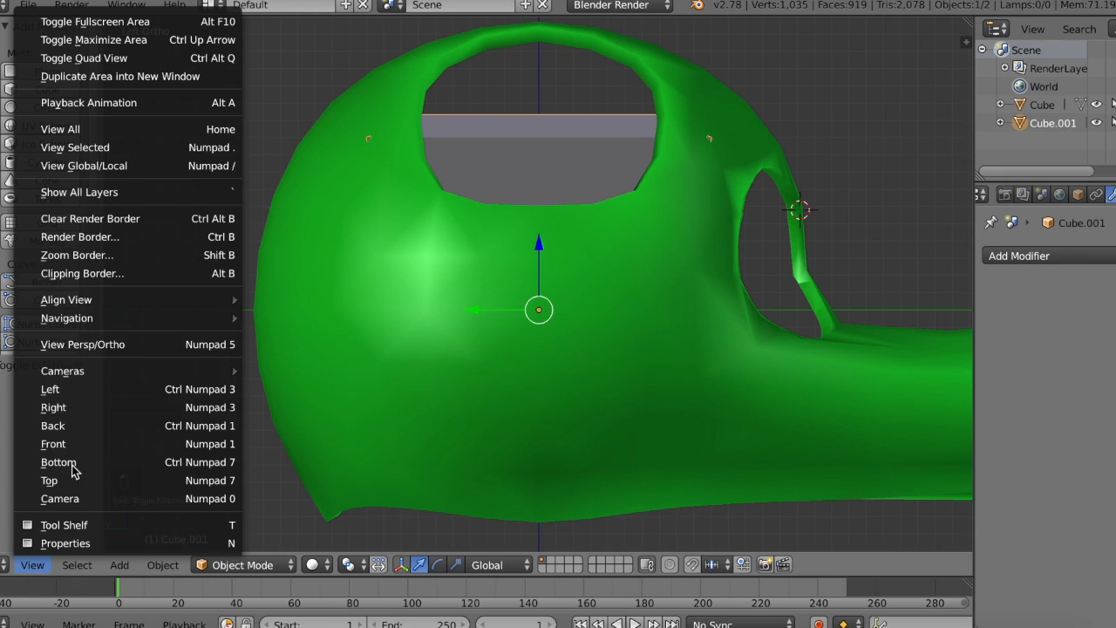
click(121, 410)
shift+middle_drag(659, 327, 784, 328)
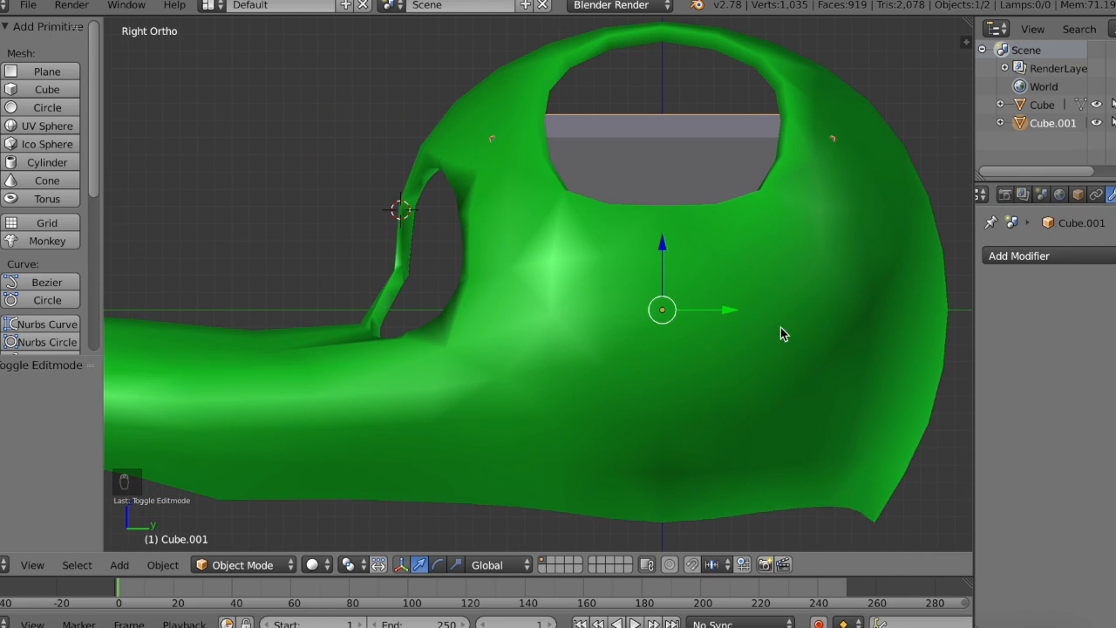
Step: Move the tapered cube out of the head along negative Y until it sits at the front of the snout
drag(661, 310, 223, 281)
shift+middle_drag(233, 287, 459, 288)
drag(448, 291, 207, 294)
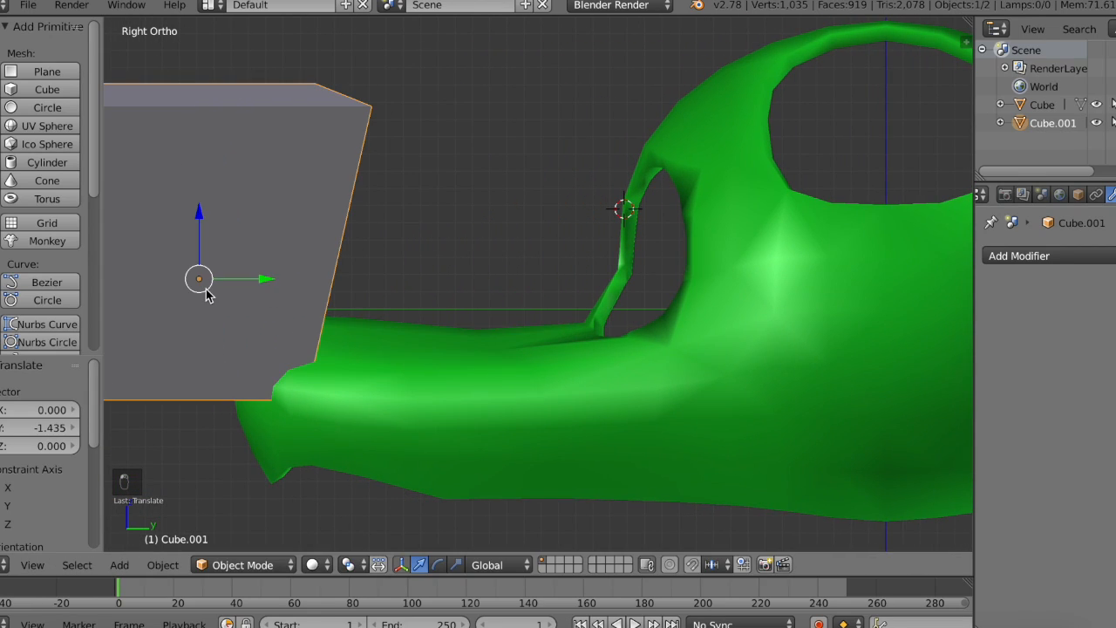
Step: Give the tapered cube a new material with a near-black diffuse colour and a dark grey specular colour
scroll(1099, 197, down, 3)
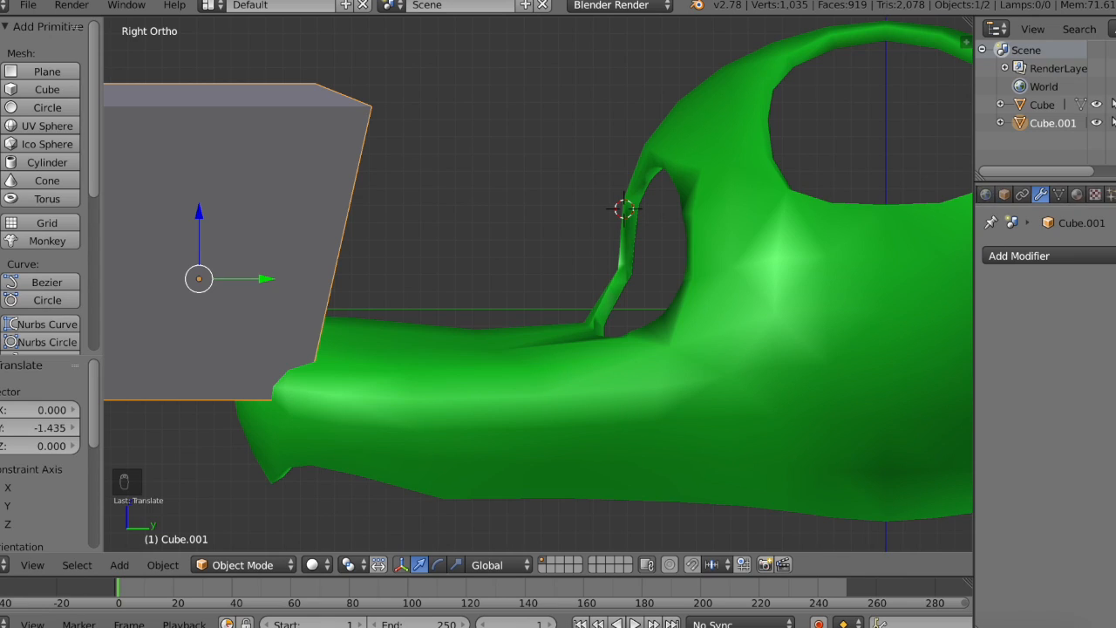
click(1046, 196)
click(1031, 314)
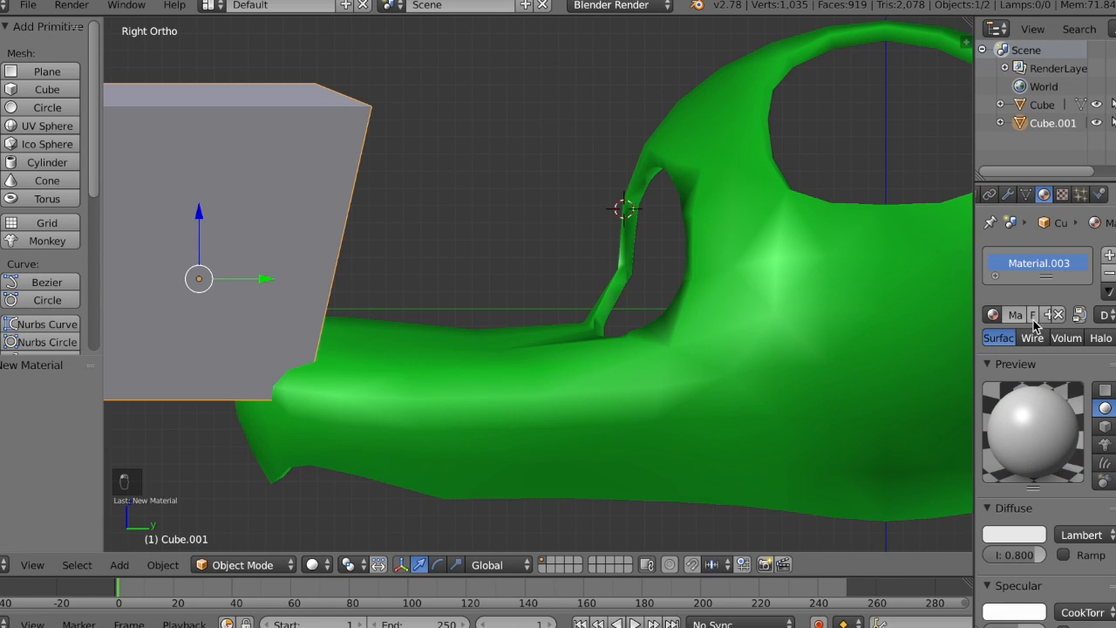
click(1016, 536)
drag(1027, 373, 1030, 416)
click(1014, 613)
Step: Select the head and set its material's specular colour to light green
right_click(765, 311)
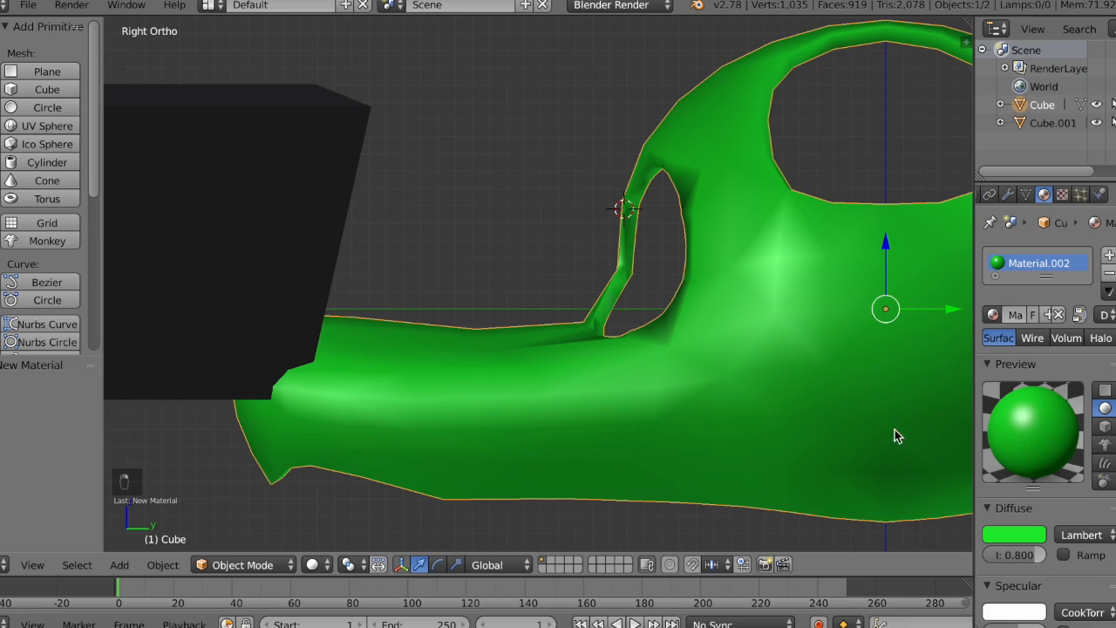
right_click(1022, 616)
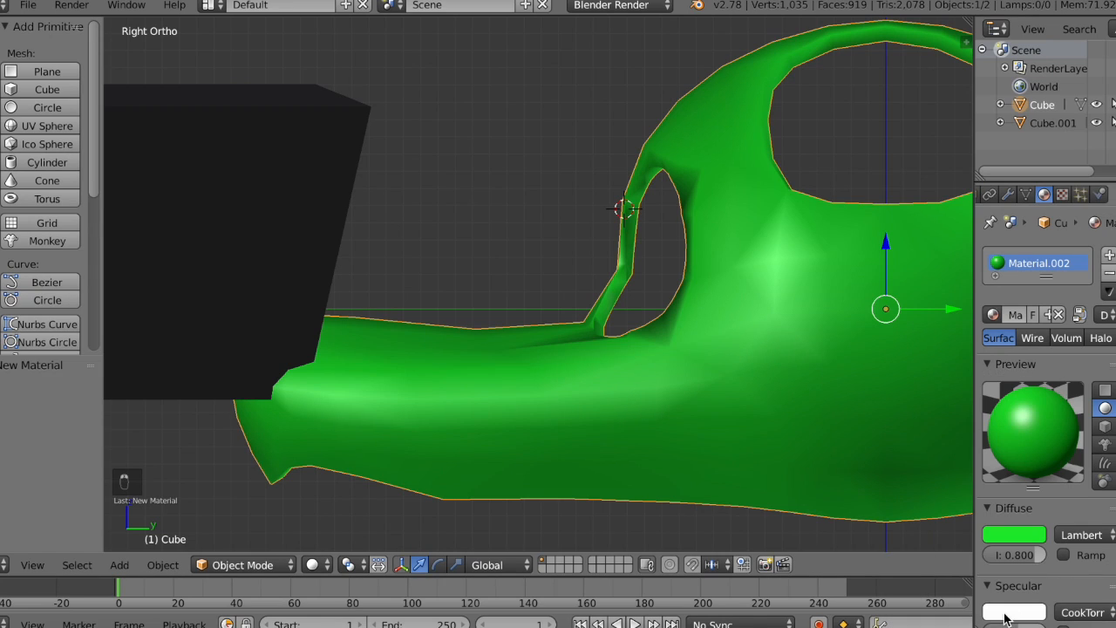
click(1012, 612)
drag(966, 443, 911, 421)
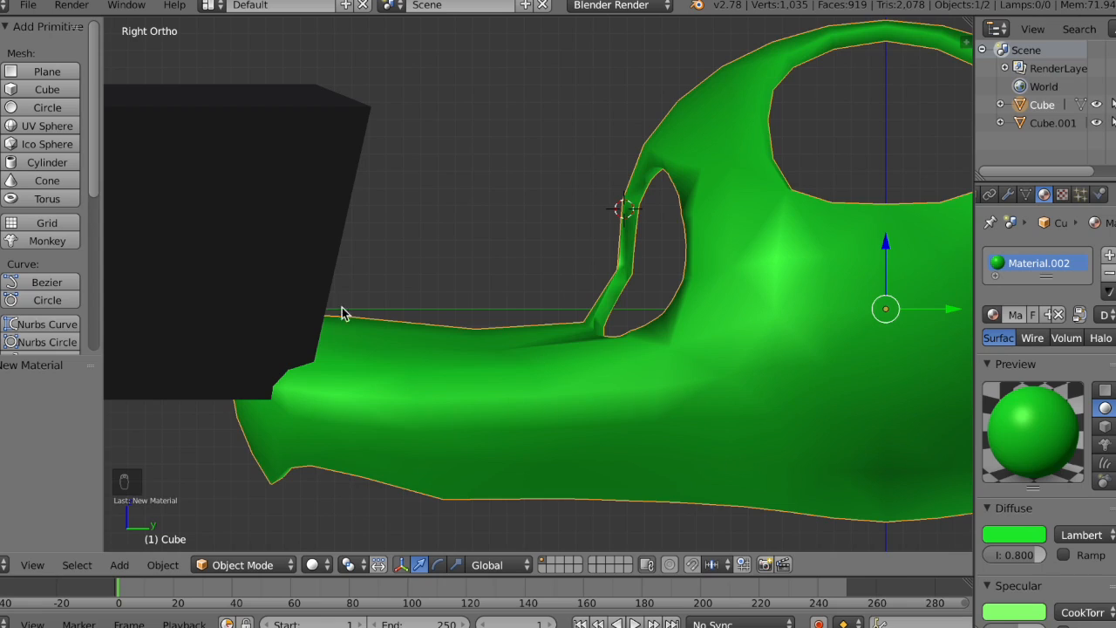
Step: Move the black tapered cube above the snout and scale it uniformly down to roughly a quarter of its size
right_click(120, 223)
click(199, 279)
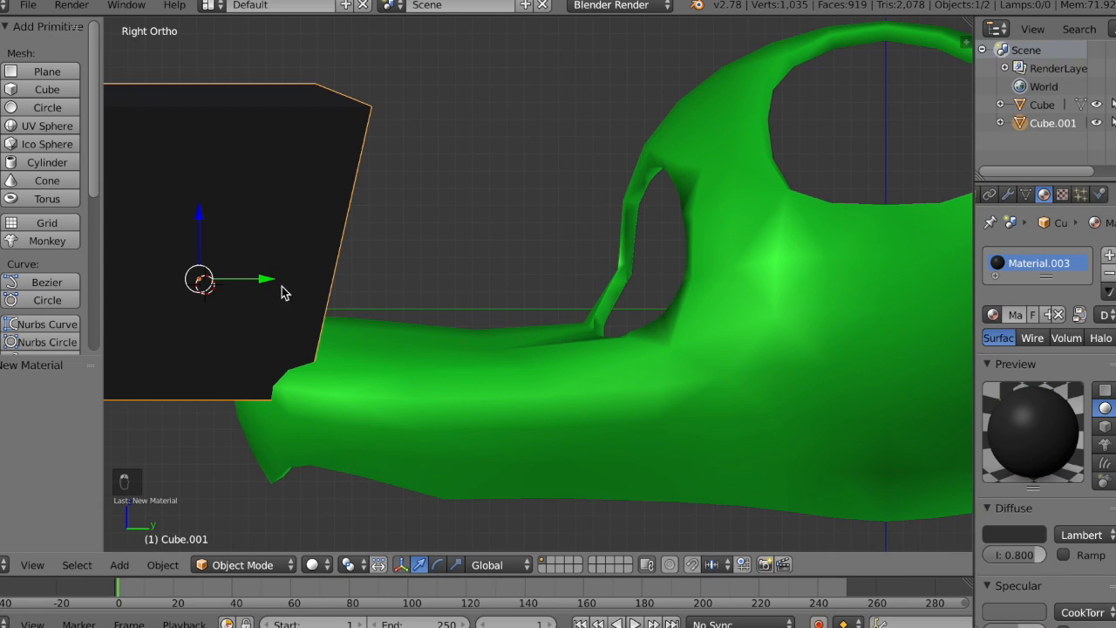
drag(212, 290, 328, 253)
click(455, 565)
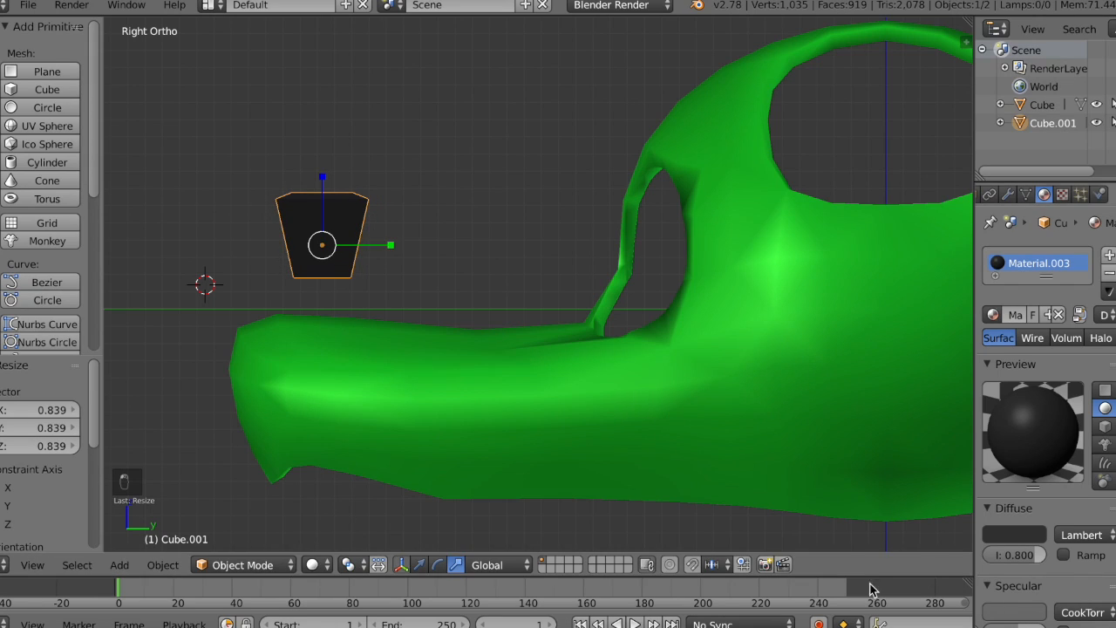
click(1062, 195)
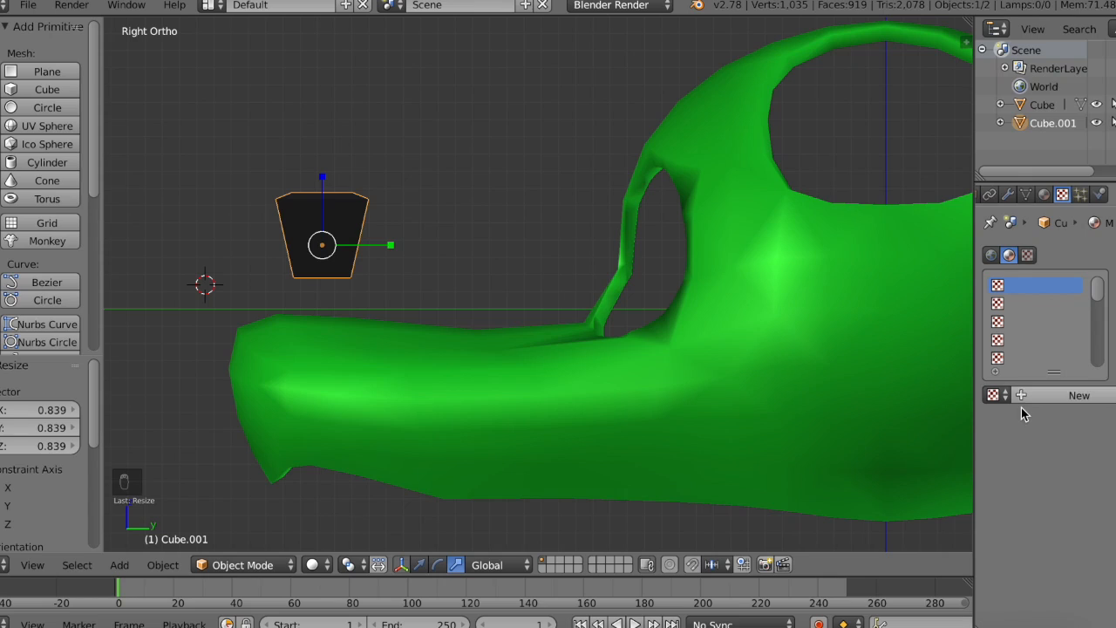
click(1045, 195)
click(1009, 195)
click(1021, 256)
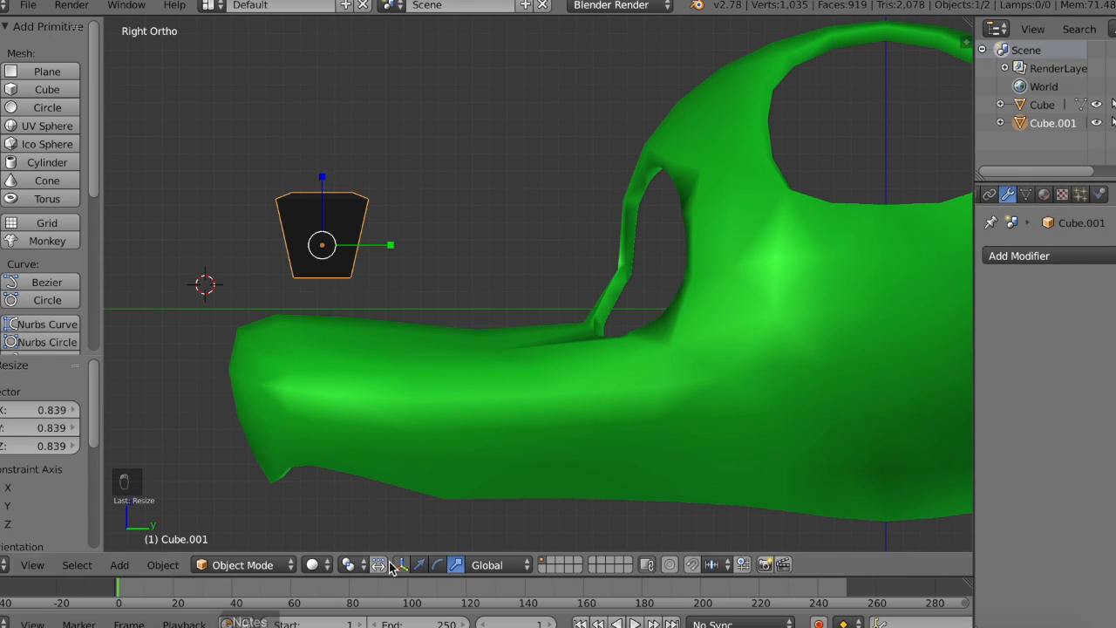
Step: Move the black nose piece about -0.445 along Y and -0.508 along Z onto the snout's tip
click(419, 565)
drag(330, 264, 255, 346)
scroll(255, 347, left, 10)
scroll(255, 347, up, 5)
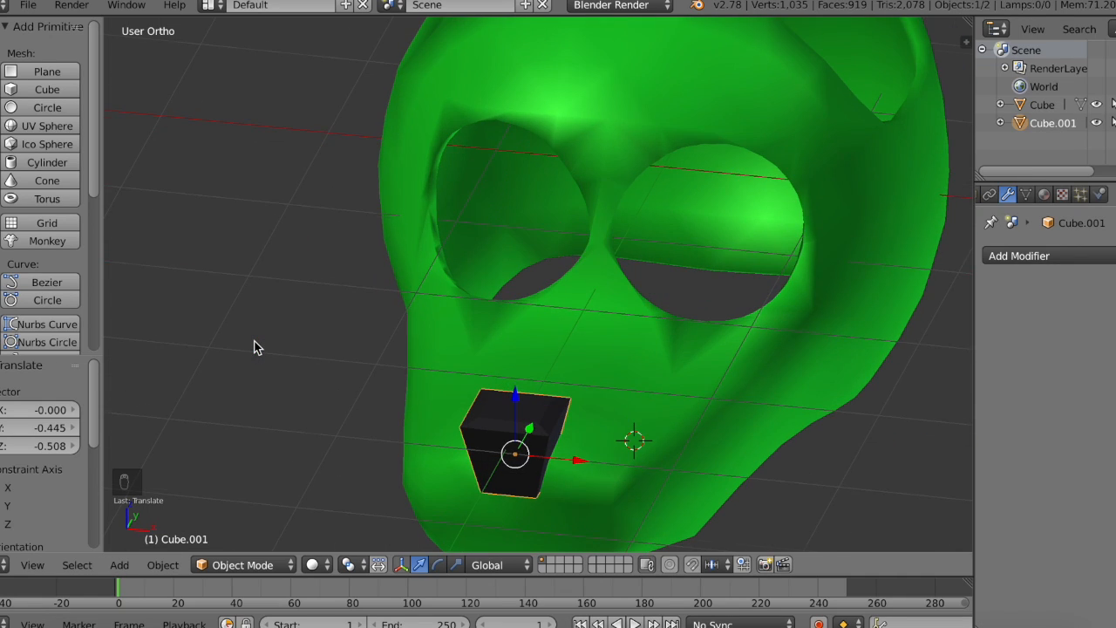
Step: Add a Subdivision Surface modifier to the nose, raise its view subdivisions to 3, and apply it
click(1018, 255)
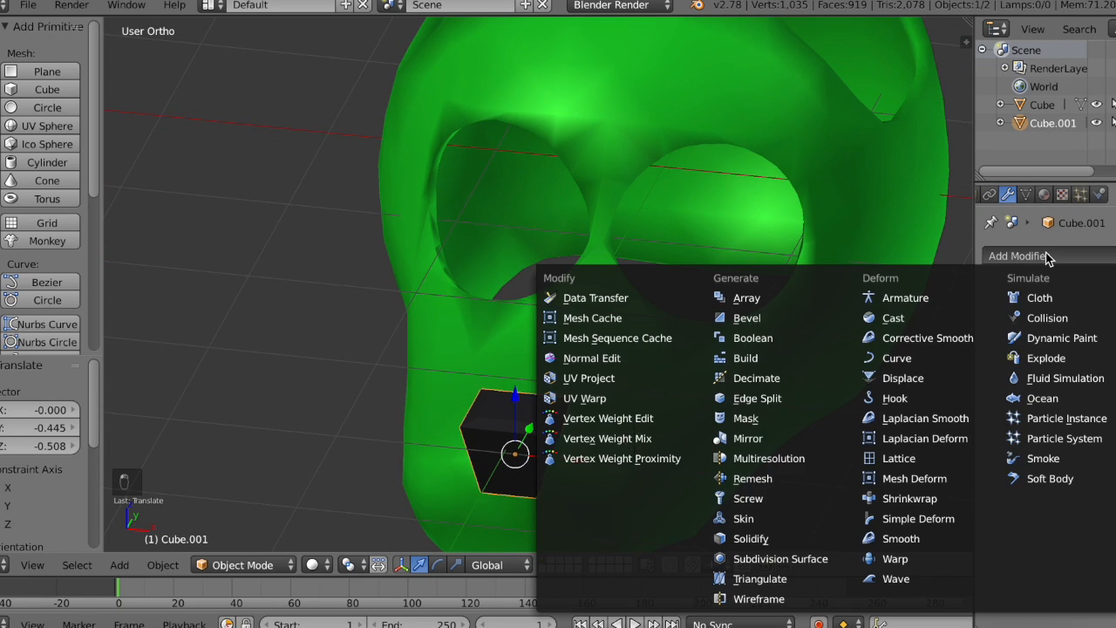
click(779, 559)
scroll(589, 483, right, 10)
scroll(608, 477, down, 8)
click(1052, 381)
scroll(646, 318, left, 10)
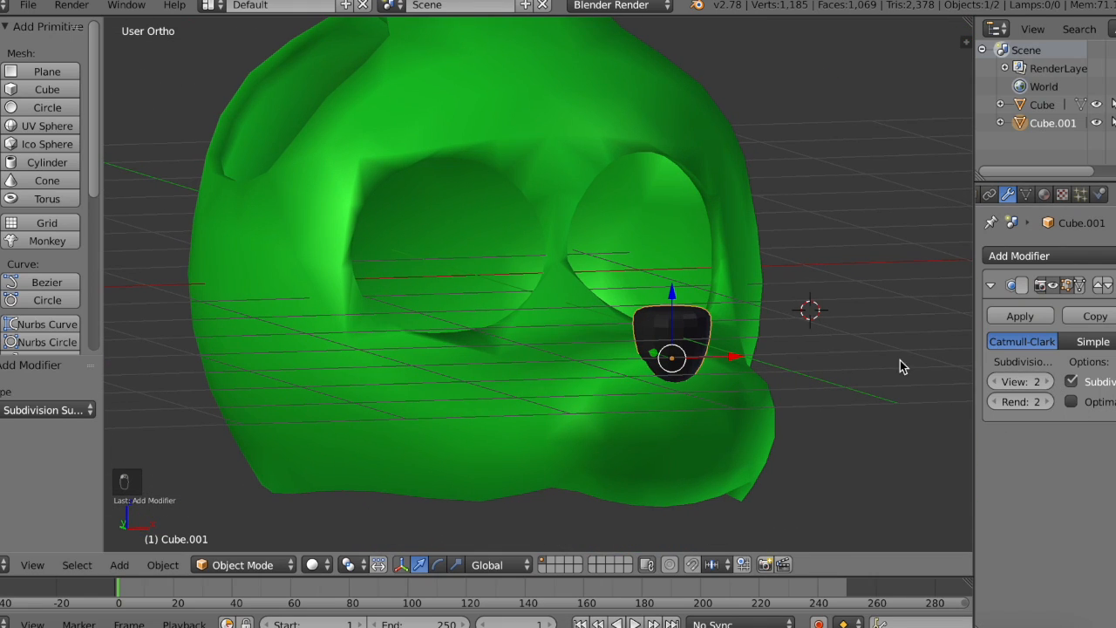
right_click(1042, 382)
click(1048, 382)
click(1020, 316)
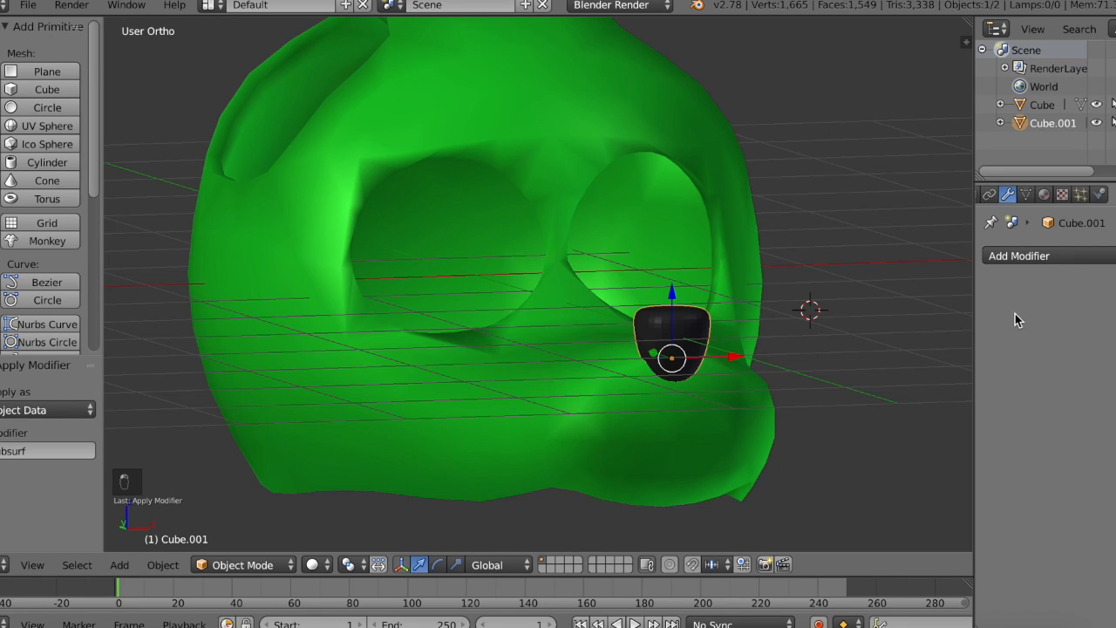
Step: Shade the nose smooth and lower it about 0.121 along Z into the snout's tip
scroll(553, 314, left, 10)
click(5, 53)
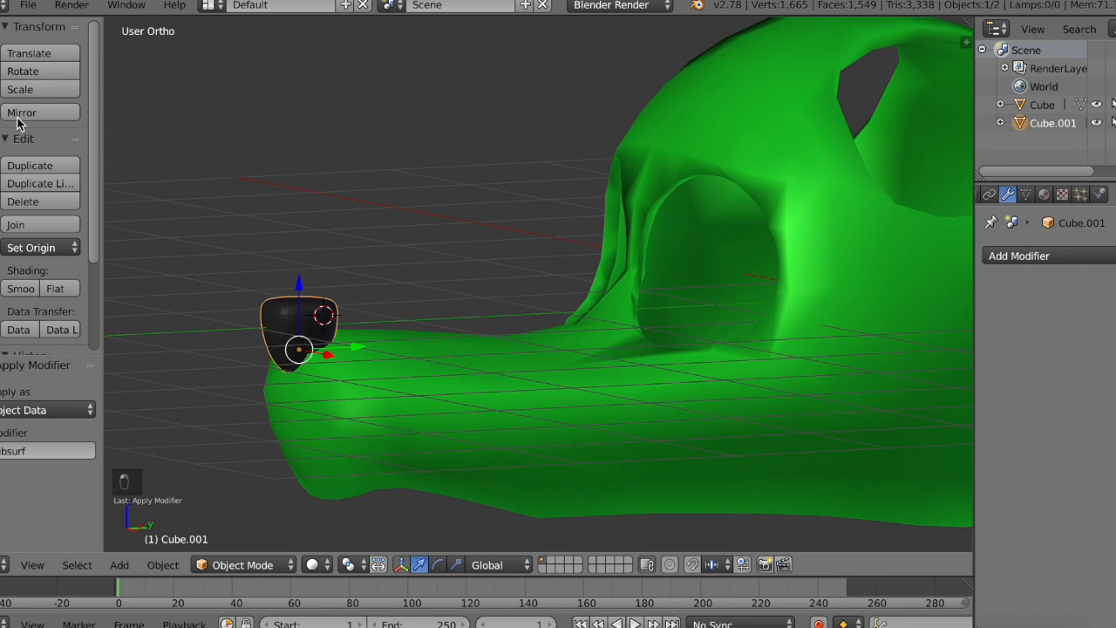
click(21, 288)
drag(295, 350, 300, 383)
Step: Examine how the nose sits on the snout from the front, both sides, above and below
scroll(299, 379, left, 10)
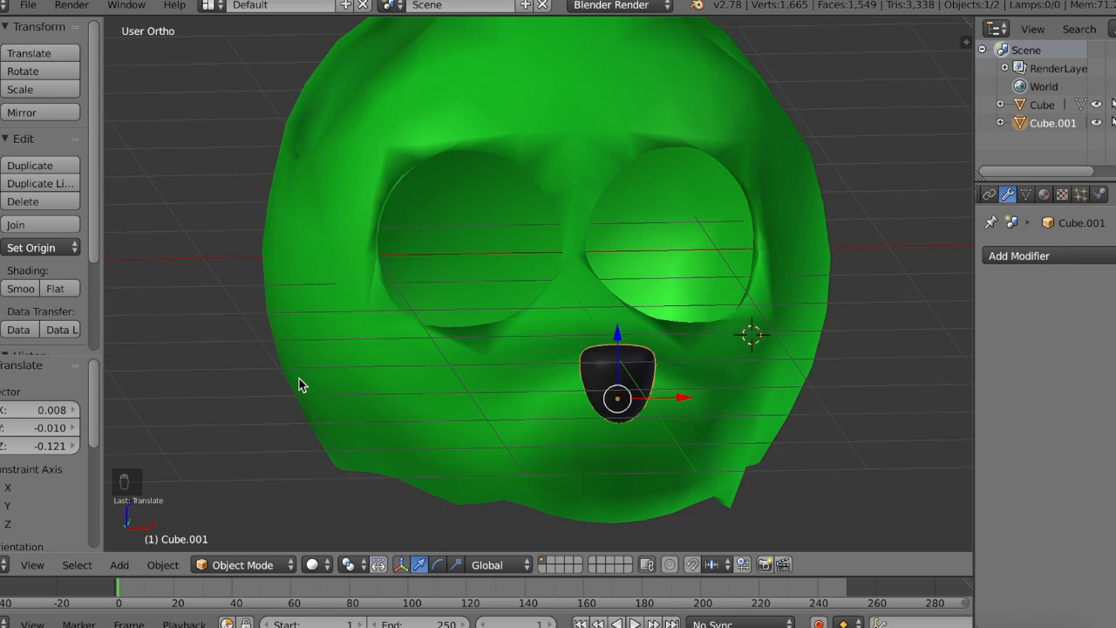
scroll(300, 378, up, 8)
scroll(299, 378, right, 15)
scroll(299, 378, left, 10)
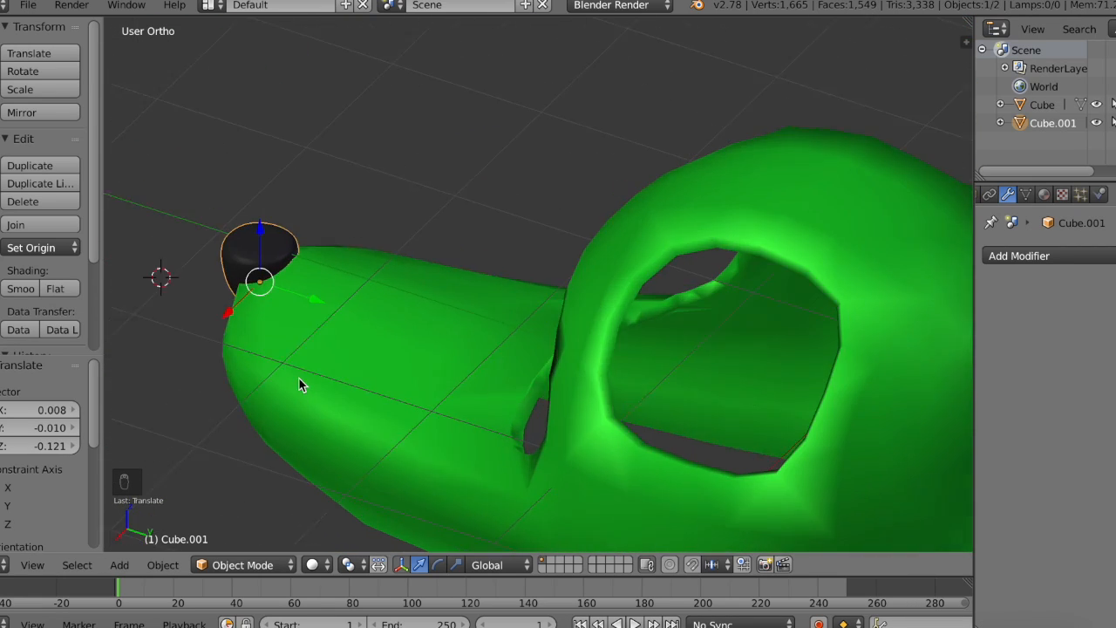
scroll(241, 386, down, 10)
scroll(241, 387, left, 5)
scroll(534, 377, left, 10)
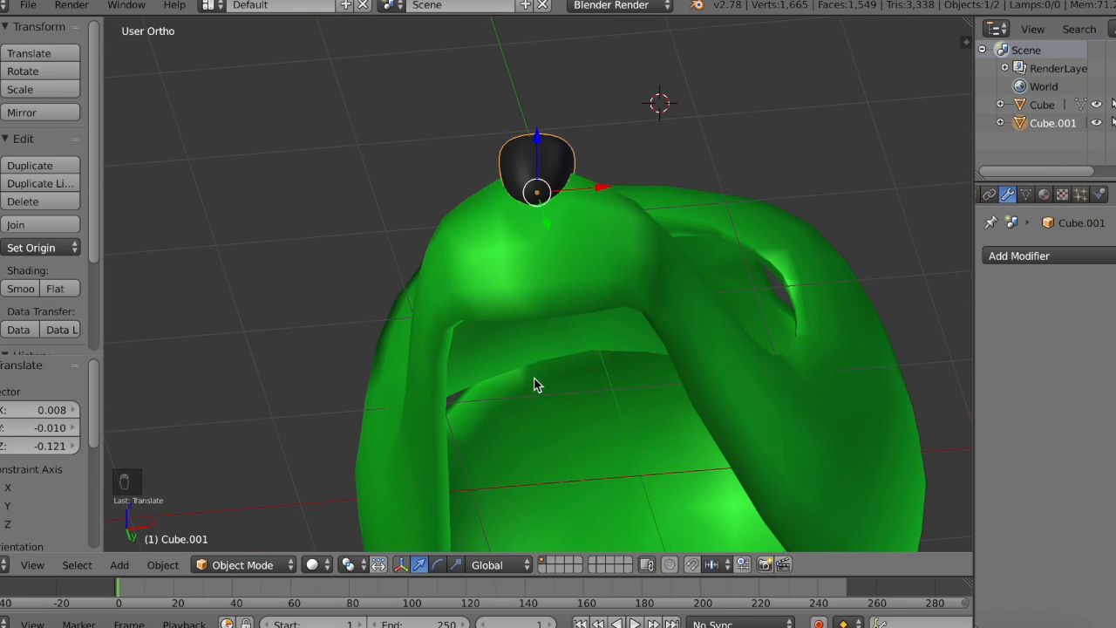
scroll(533, 377, up, 5)
scroll(534, 378, right, 10)
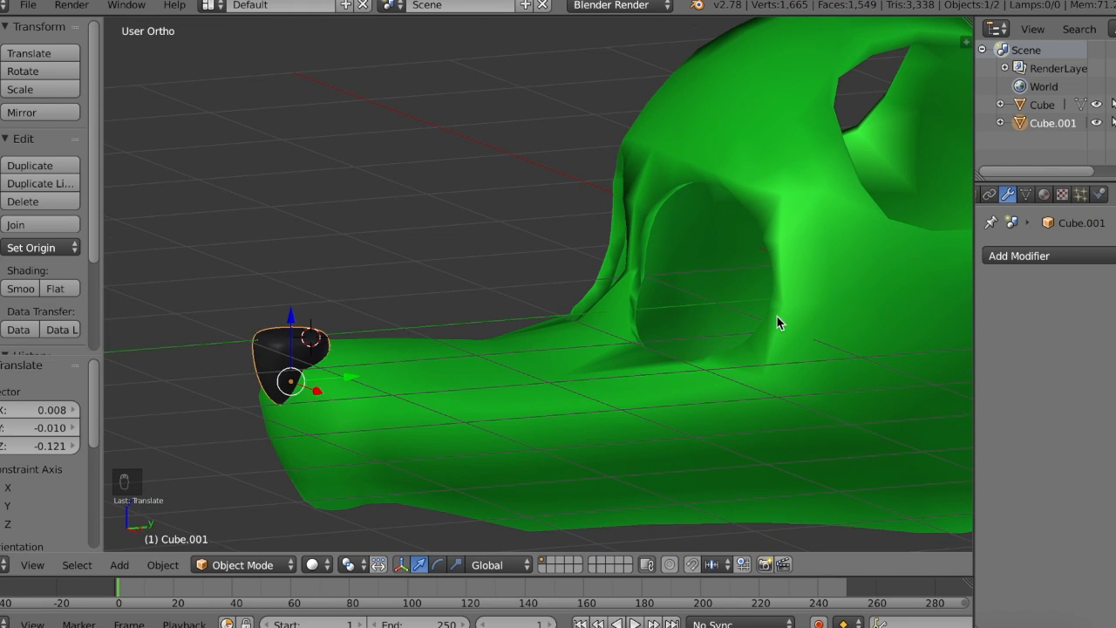
scroll(779, 323, right, 4)
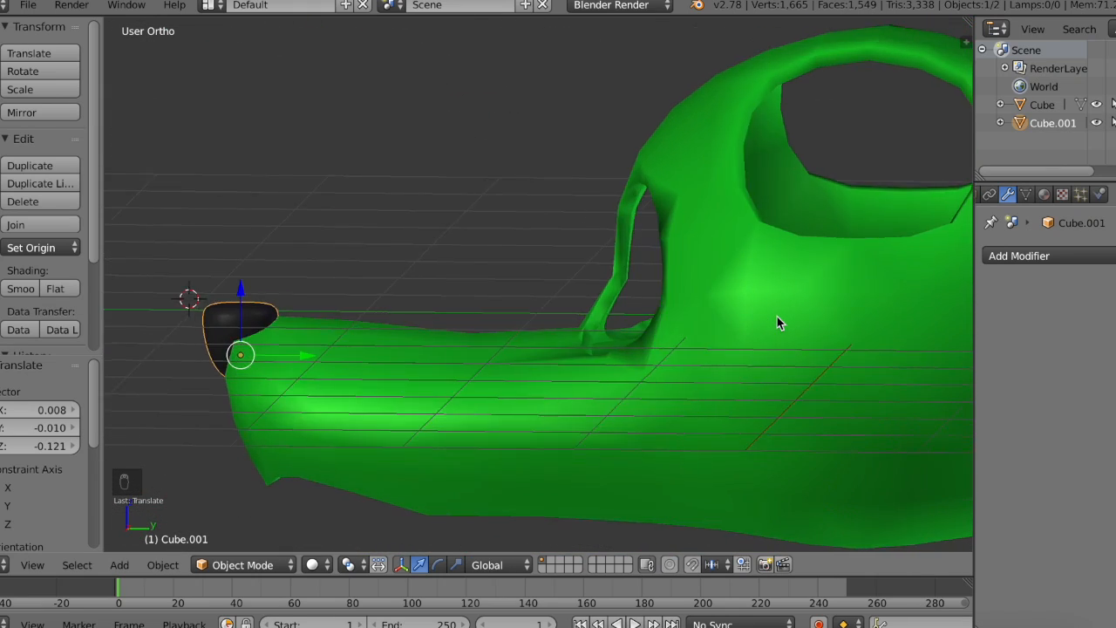
scroll(780, 322, left, 15)
scroll(777, 317, left, 3)
scroll(777, 317, down, 4)
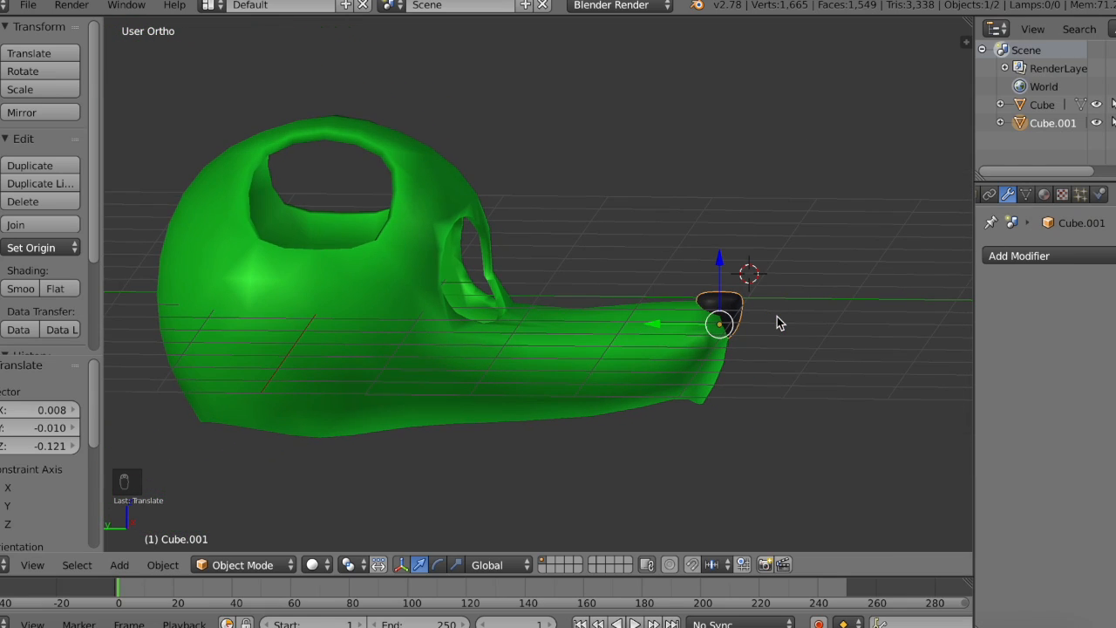
scroll(777, 317, up, 10)
scroll(777, 317, right, 5)
scroll(777, 317, up, 5)
scroll(777, 317, down, 8)
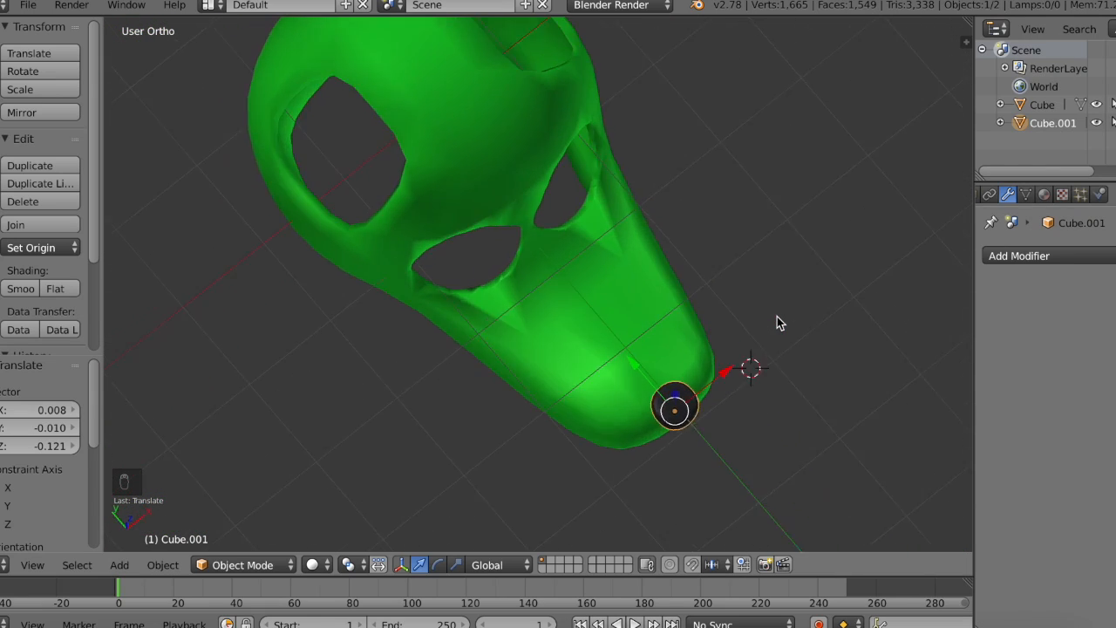
scroll(777, 316, right, 10)
Step: Try raising the head on its own about 0.017 along Z, and undo the move
right_click(777, 317)
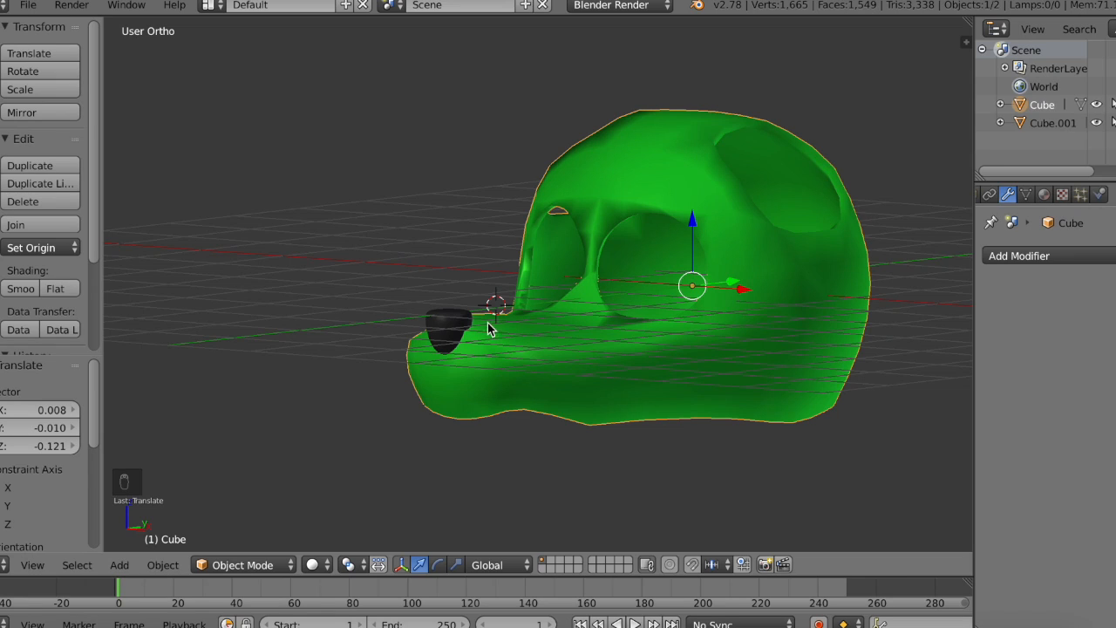
mouse_move(693, 211)
mouse_down()
mouse_move(698, 68)
mouse_move(673, 102)
mouse_move(667, 157)
mouse_move(681, 240)
mouse_move(681, 214)
mouse_move(682, 225)
mouse_up()
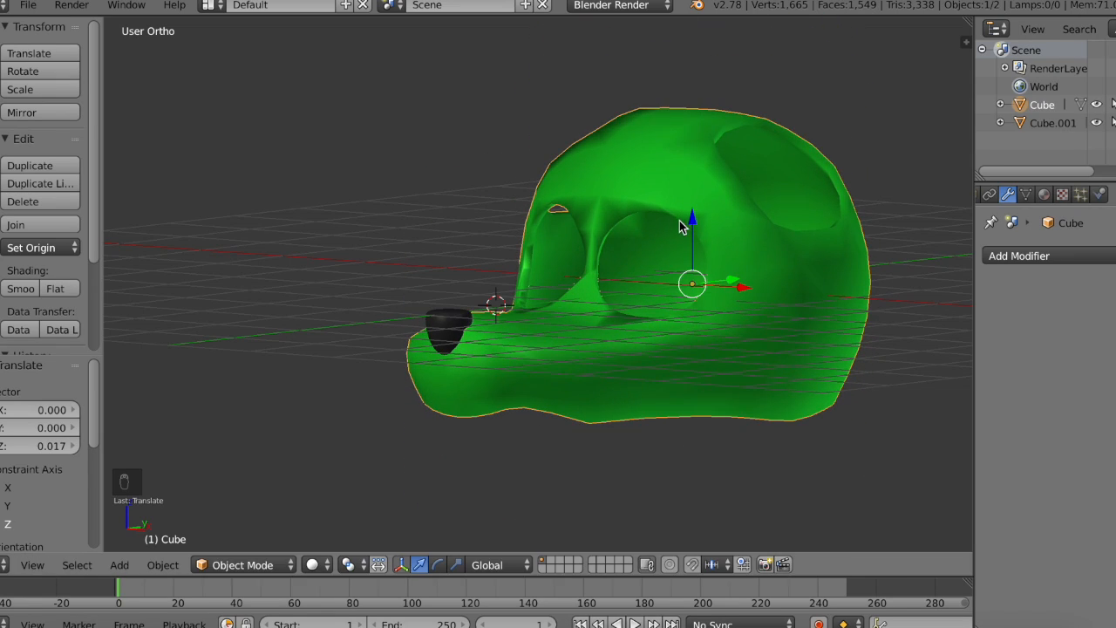
key(super+z)
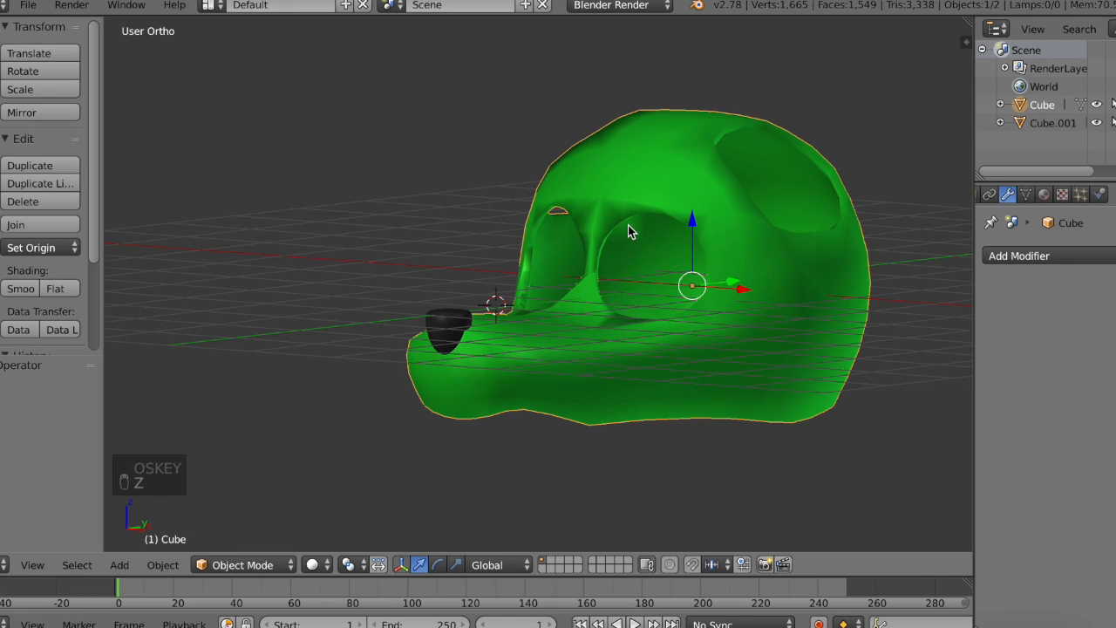
Step: Select the nose together with the head and join them into one object with the head as the active object
right_click(447, 327)
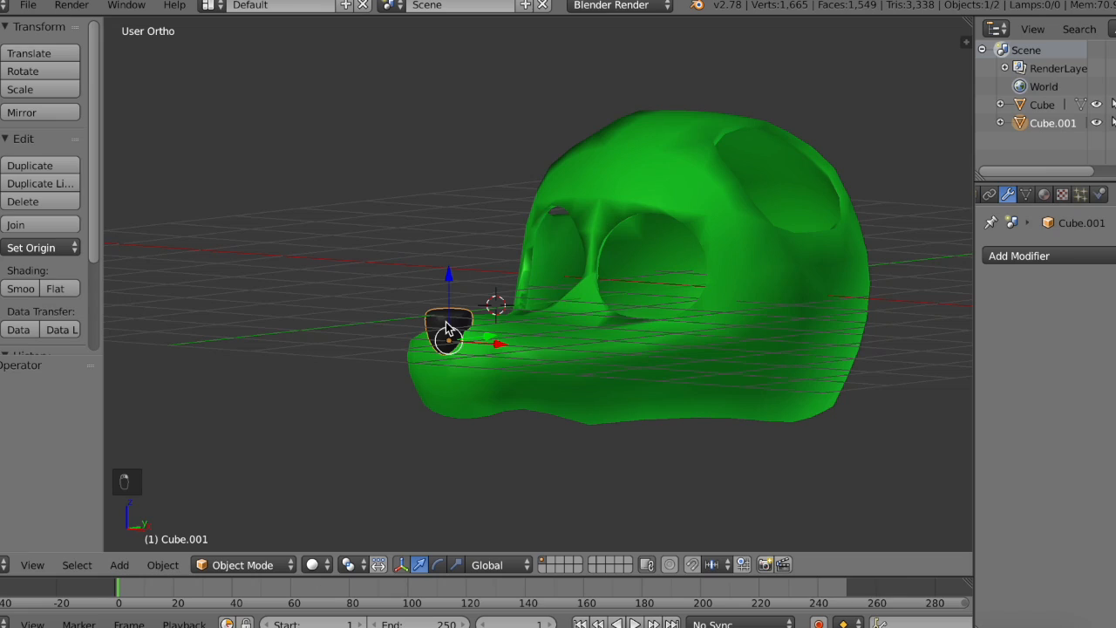
shift+right_click(610, 360)
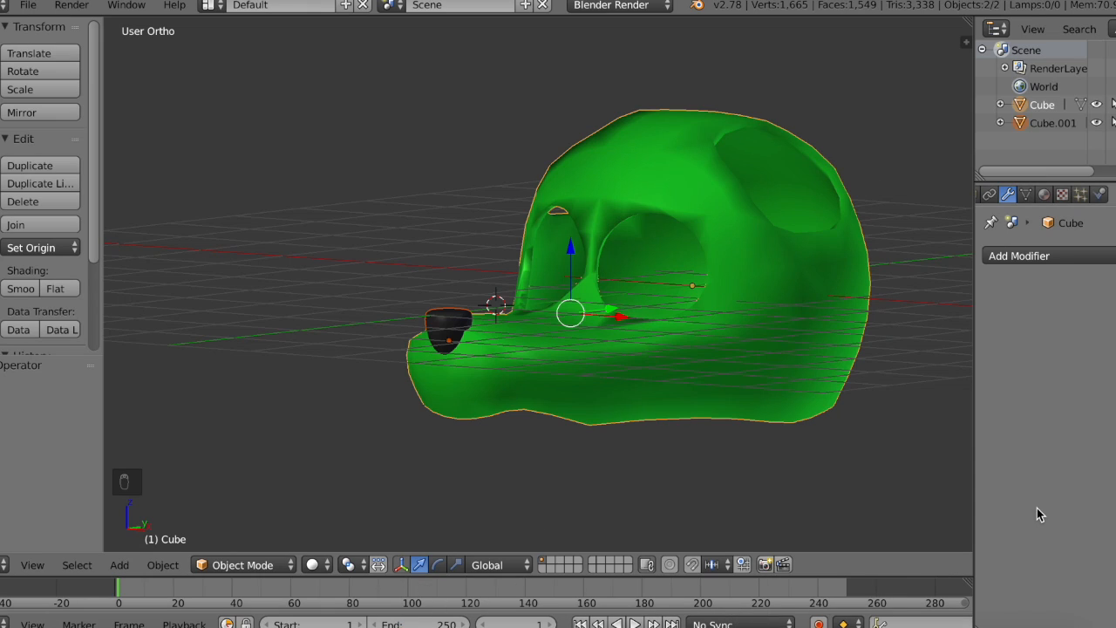
key(ctrl+j)
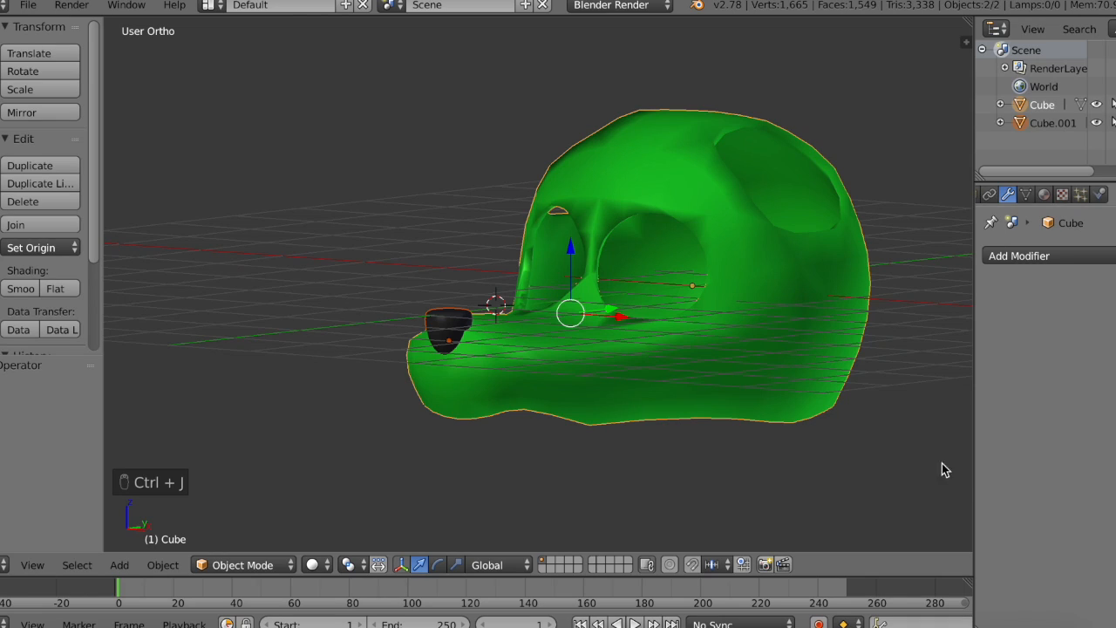
key(ctrl+j)
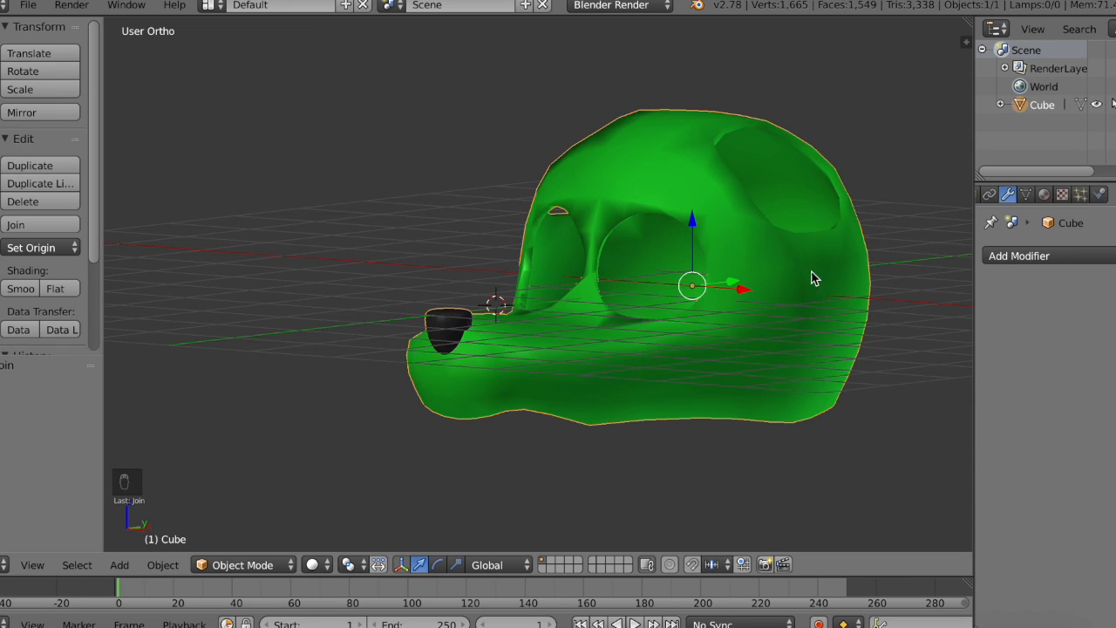
Step: Try moving the joined head and nose about 0.375 along negative Y, and undo the move
middle_drag(633, 249, 623, 366)
drag(833, 309, 773, 282)
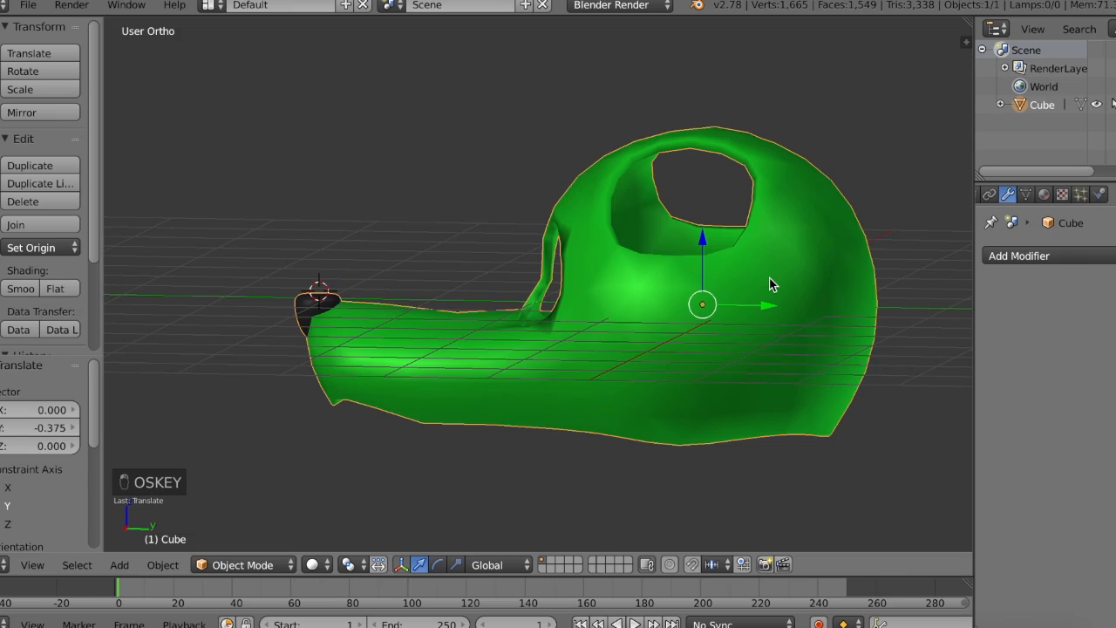
key(z)
Step: Clear the selection in Edit Mode, examine the mesh of the joined head and nose, and return to Object Mode
key(Tab)
scroll(449, 318, up, 8)
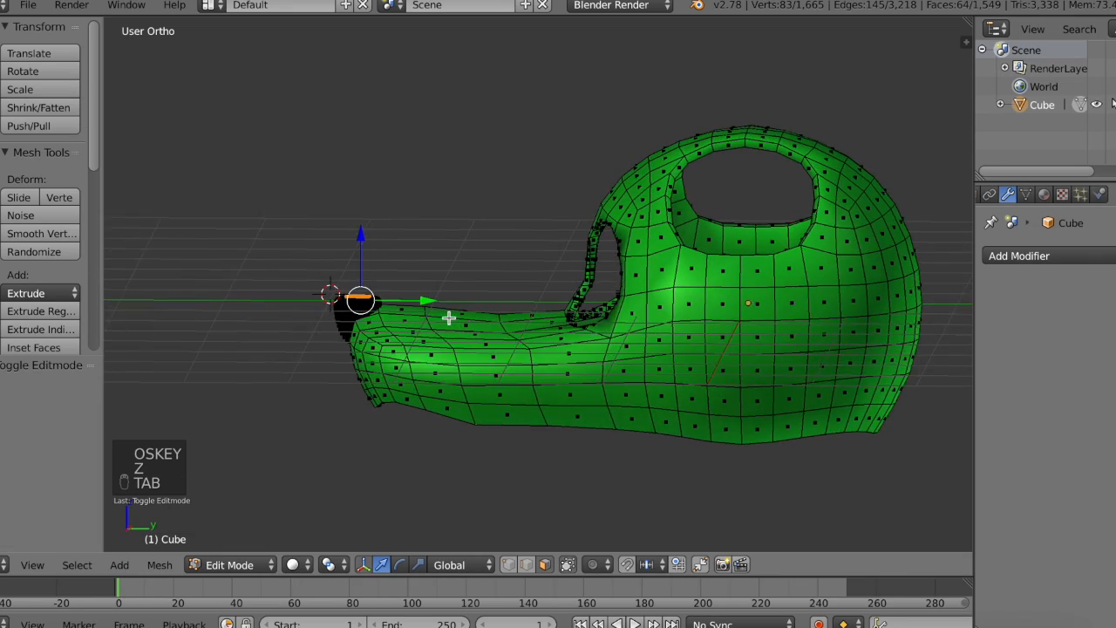
key(a)
key(a)
scroll(448, 318, right, 6)
scroll(448, 318, down, 5)
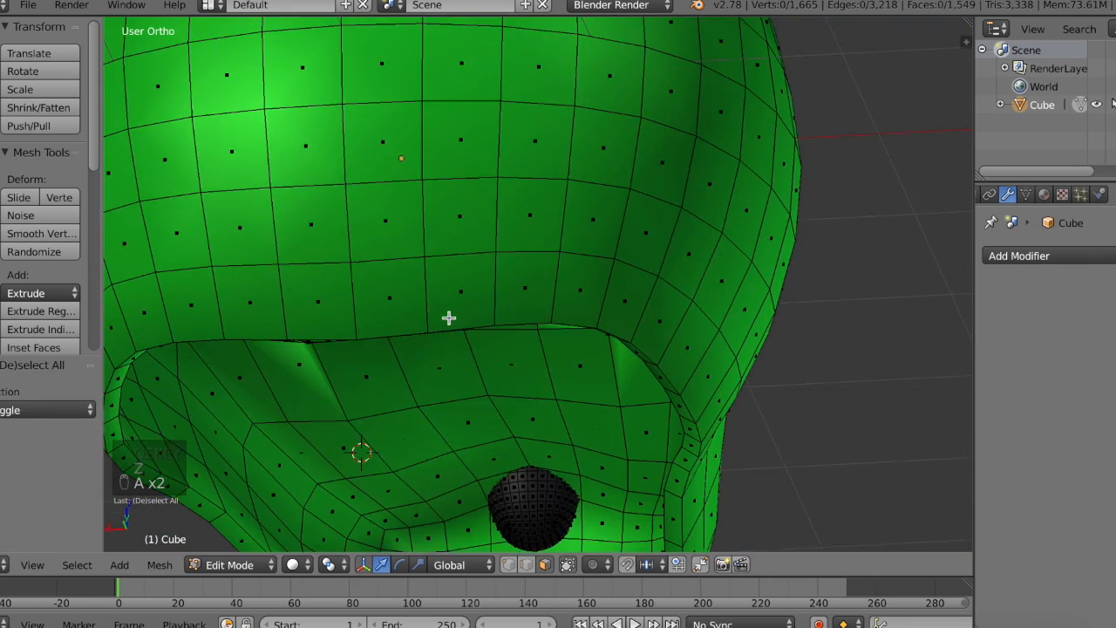
scroll(448, 317, down, 1)
middle_drag(449, 319, 369, 341)
key(Tab)
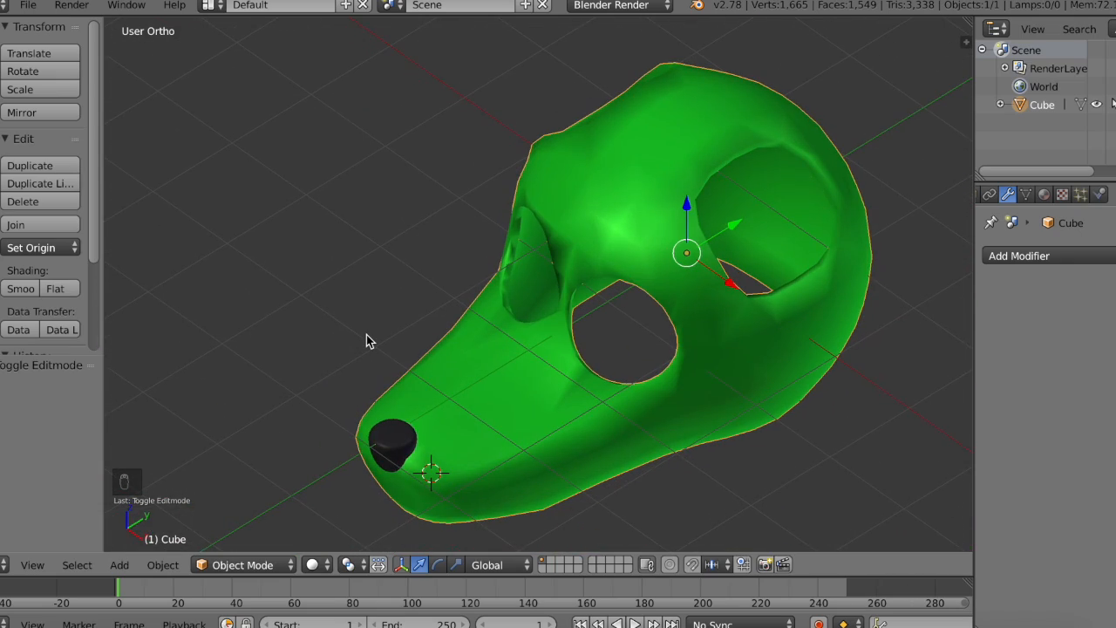
middle_drag(665, 317, 698, 299)
scroll(663, 314, up, 2)
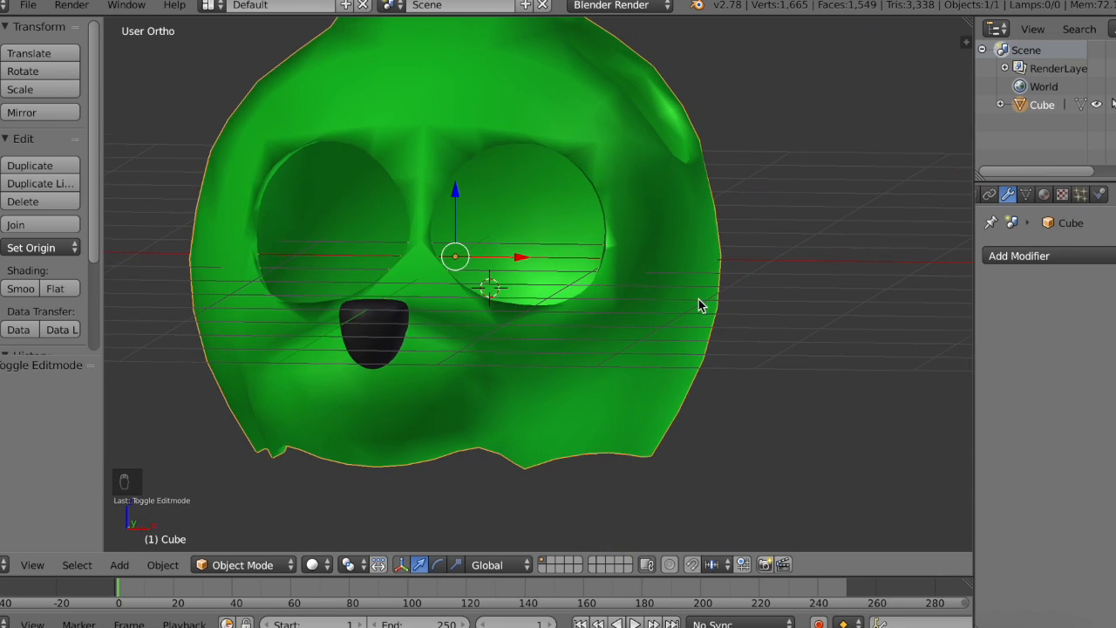
middle_drag(647, 274, 647, 273)
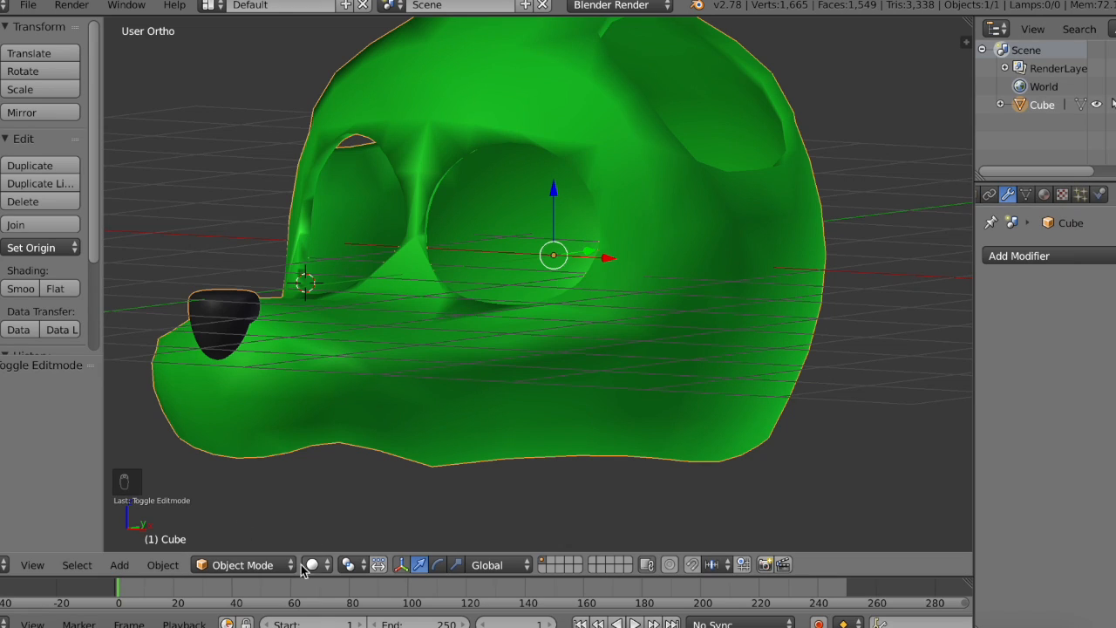
Step: Add a Sun lamp, move it about 2.776 along X and 0.493 along Z, and switch the viewport to Material shading
click(1, 73)
scroll(30, 309, down, 1)
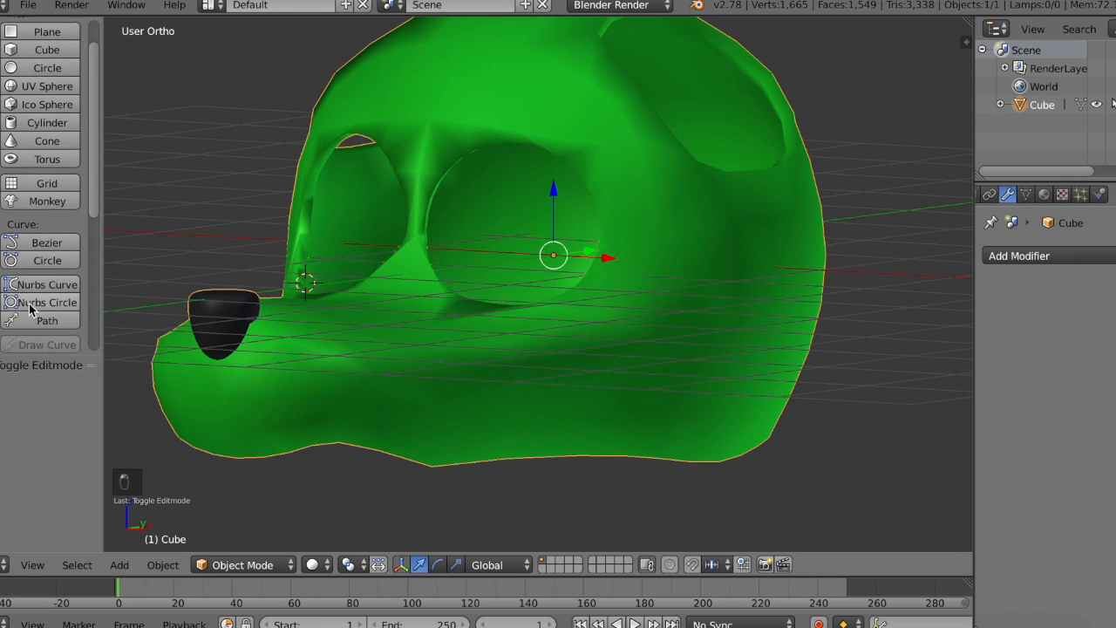
scroll(29, 308, down, 5)
click(36, 288)
middle_drag(318, 323, 327, 238)
shift+drag(322, 240, 216, 222)
click(311, 567)
click(366, 456)
middle_drag(310, 283, 310, 283)
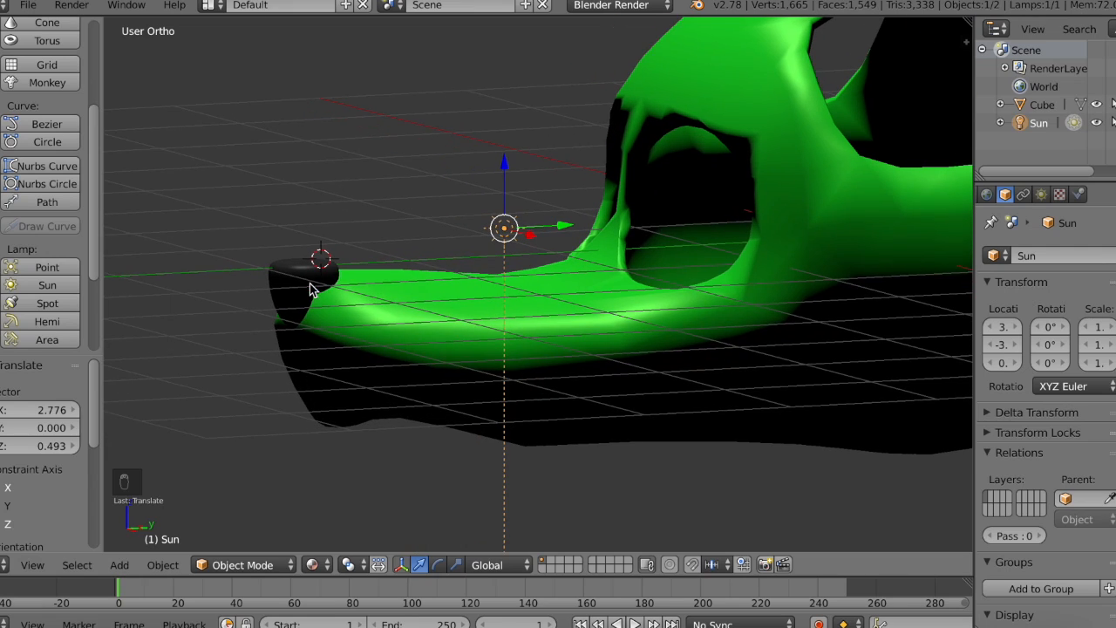
Step: Rotate the Sun lamp with the rotation manipulator so its light falls on the near side of the head
click(437, 565)
drag(475, 174, 448, 219)
drag(528, 235, 563, 231)
middle_drag(563, 231, 565, 234)
Step: Duplicate the Sun lamp and rotate the copy to light the head's other side, ending with about -33.7° around Y
key(ctrl+Tab)
click(23, 170)
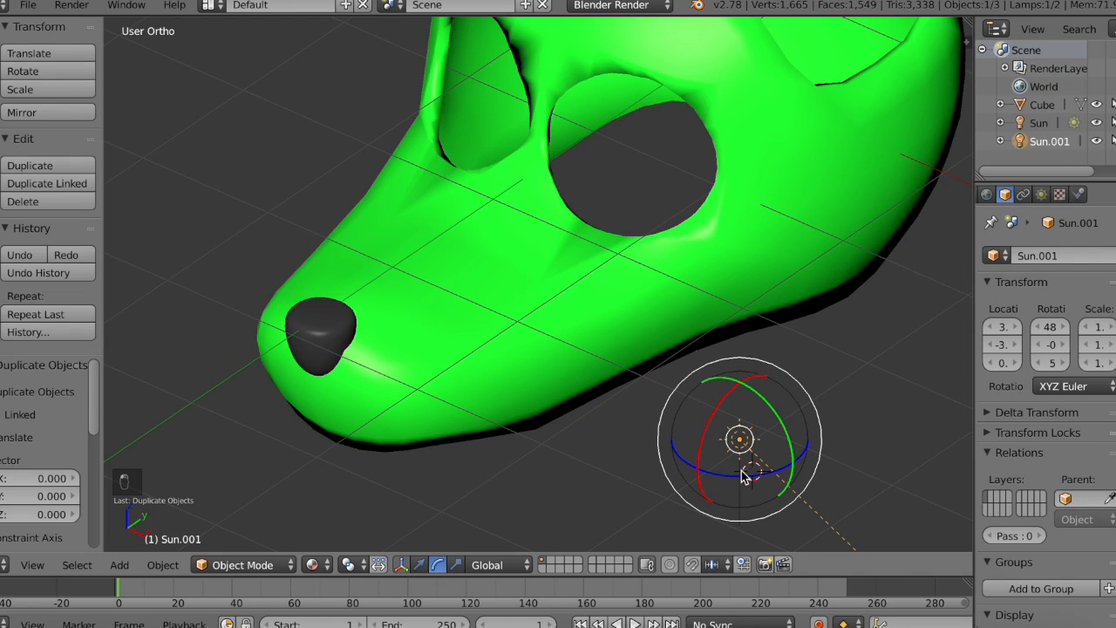
drag(748, 483, 682, 473)
drag(731, 418, 749, 364)
scroll(749, 363, left, 10)
scroll(749, 364, down, 4)
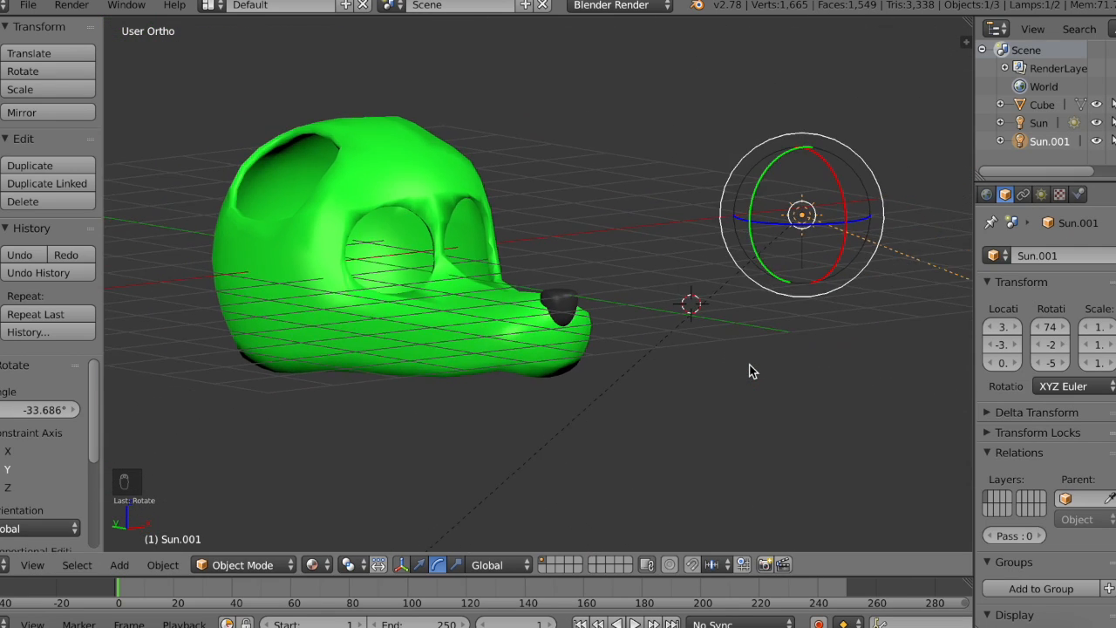
scroll(750, 363, right, 10)
Step: Duplicate the second Sun lamp, rotate the new copy about 170.5° around Z, and clear the selection
click(48, 166)
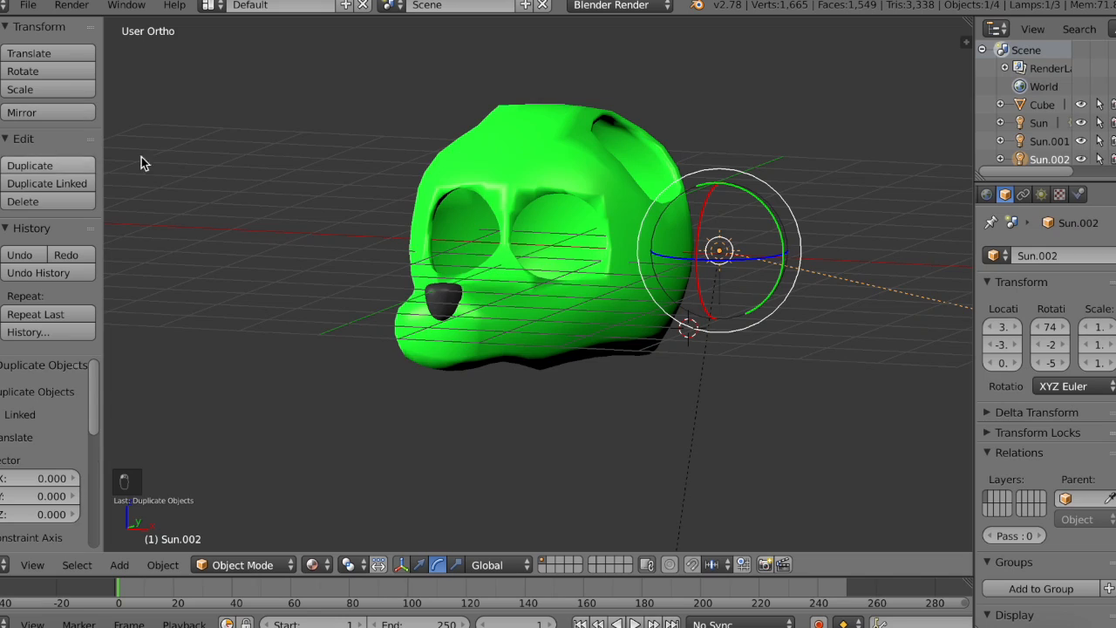
drag(698, 231, 659, 211)
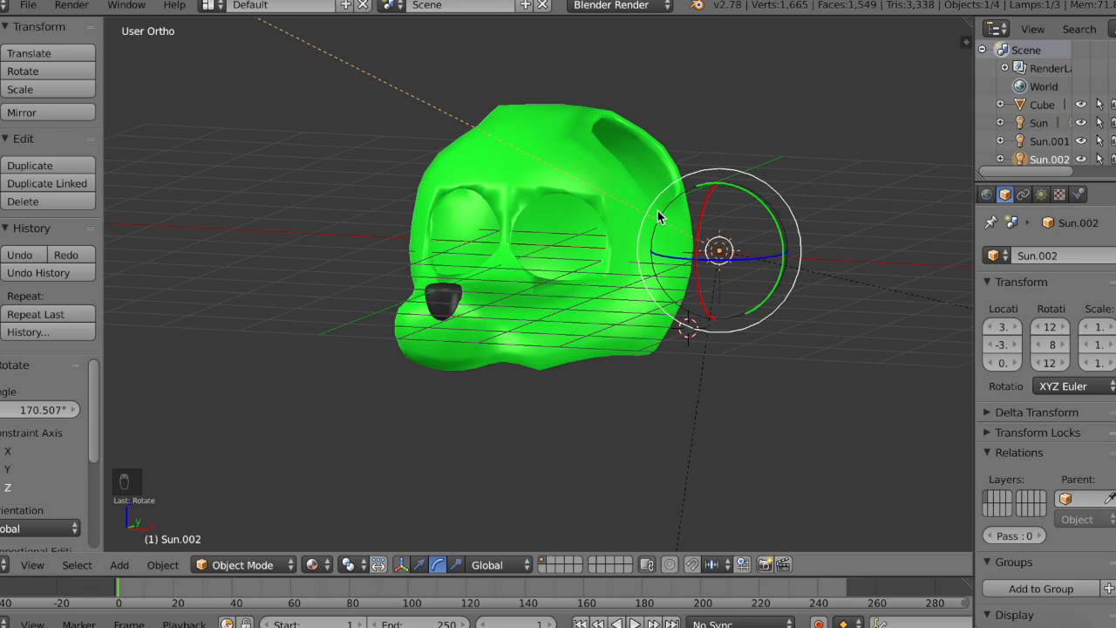
middle_drag(659, 211, 657, 207)
key(a)
scroll(697, 72, up, 3)
middle_drag(698, 72, 698, 73)
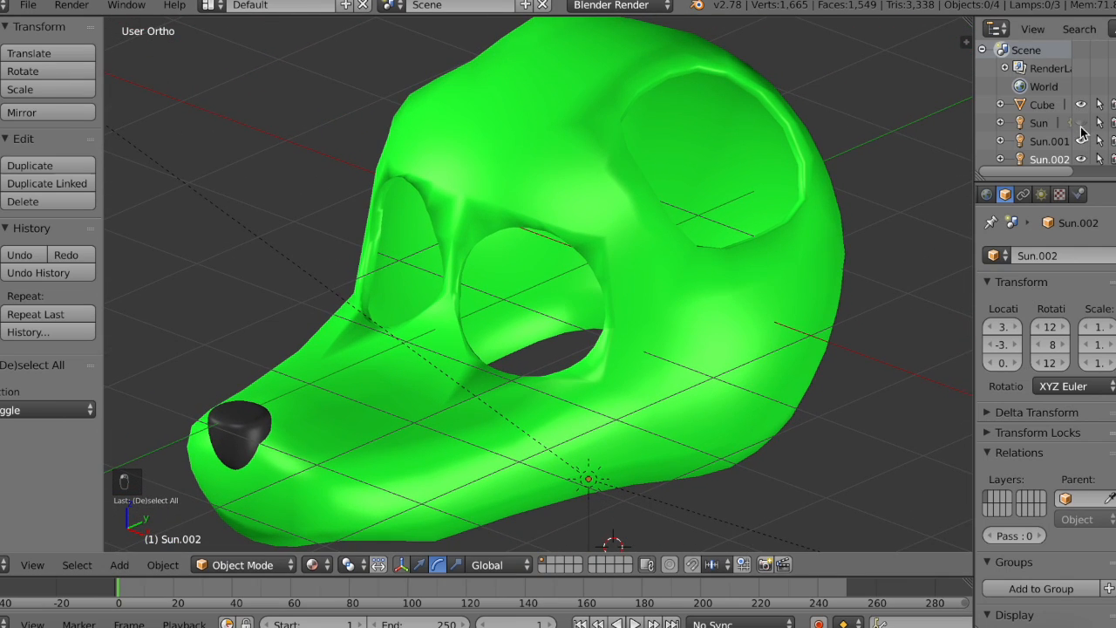
Step: Select the head, add a new texture to its green material, Material.002, and set the texture type to Clouds
right_click(665, 361)
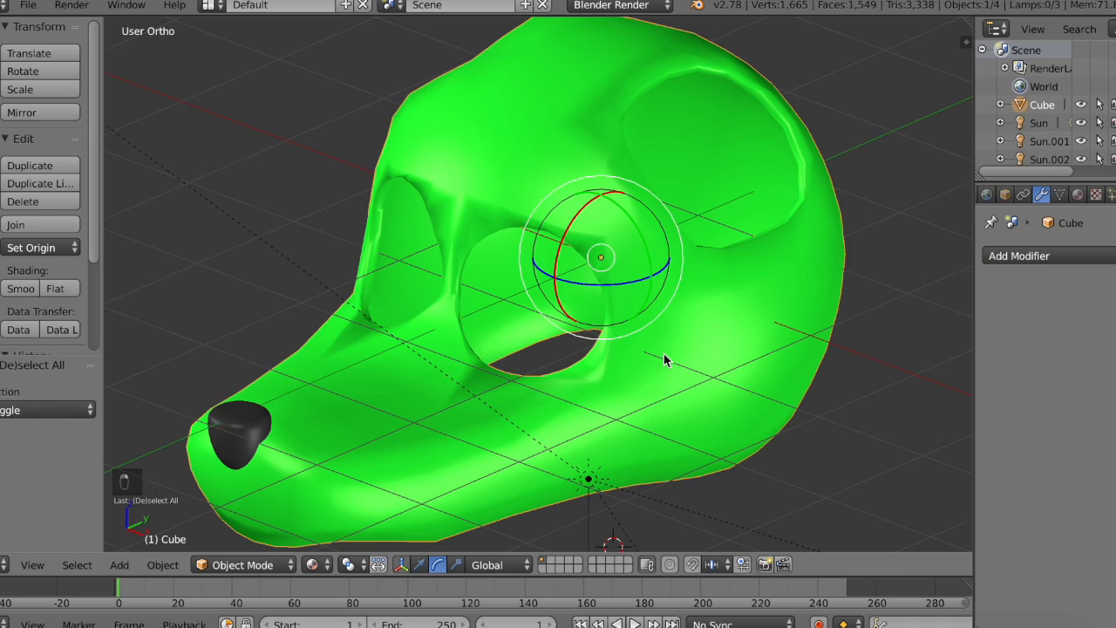
click(1078, 193)
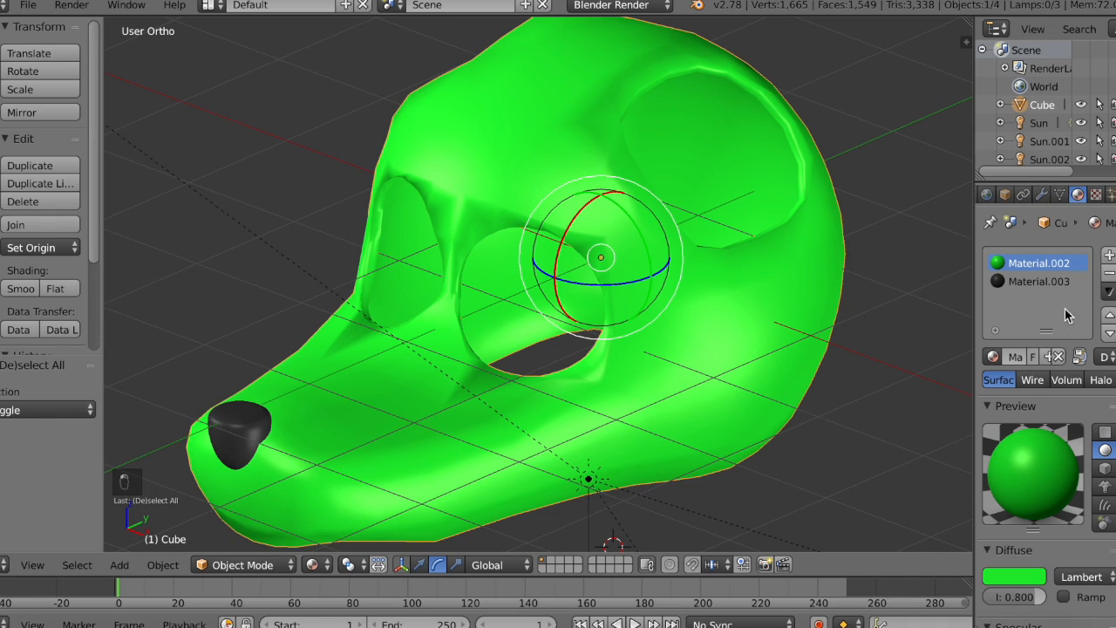
click(1095, 193)
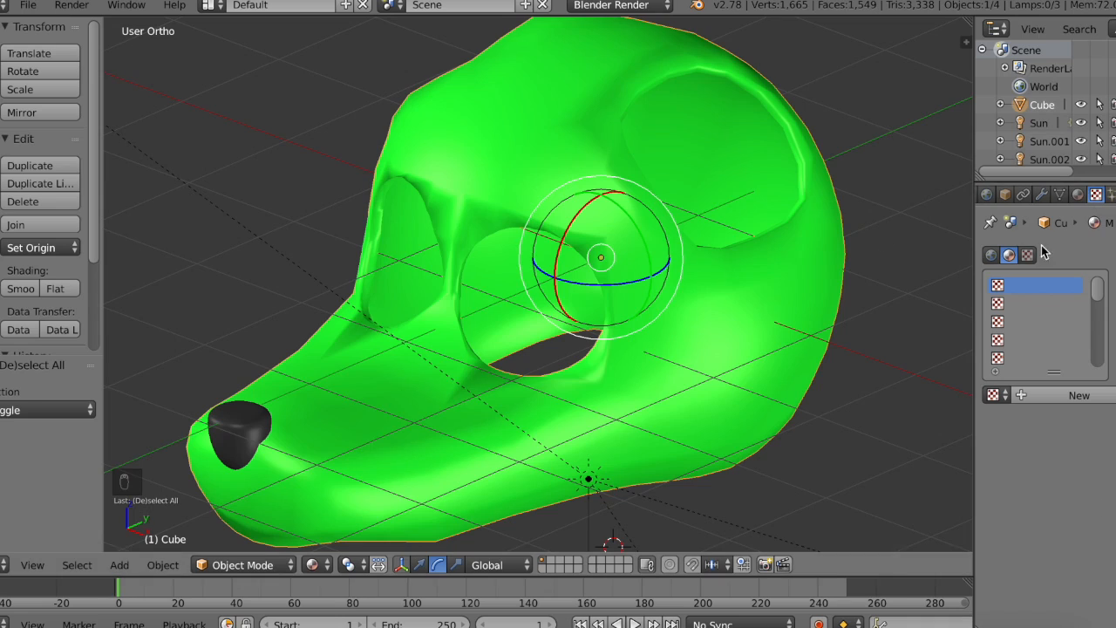
click(1074, 395)
scroll(1067, 466, down, 4)
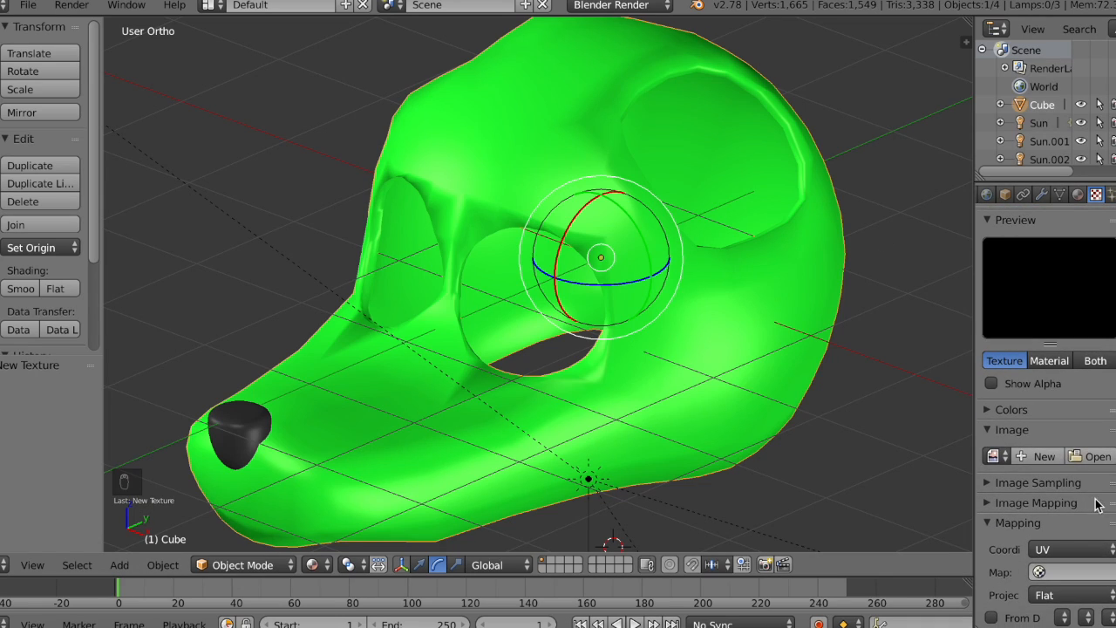
scroll(1073, 506, up, 5)
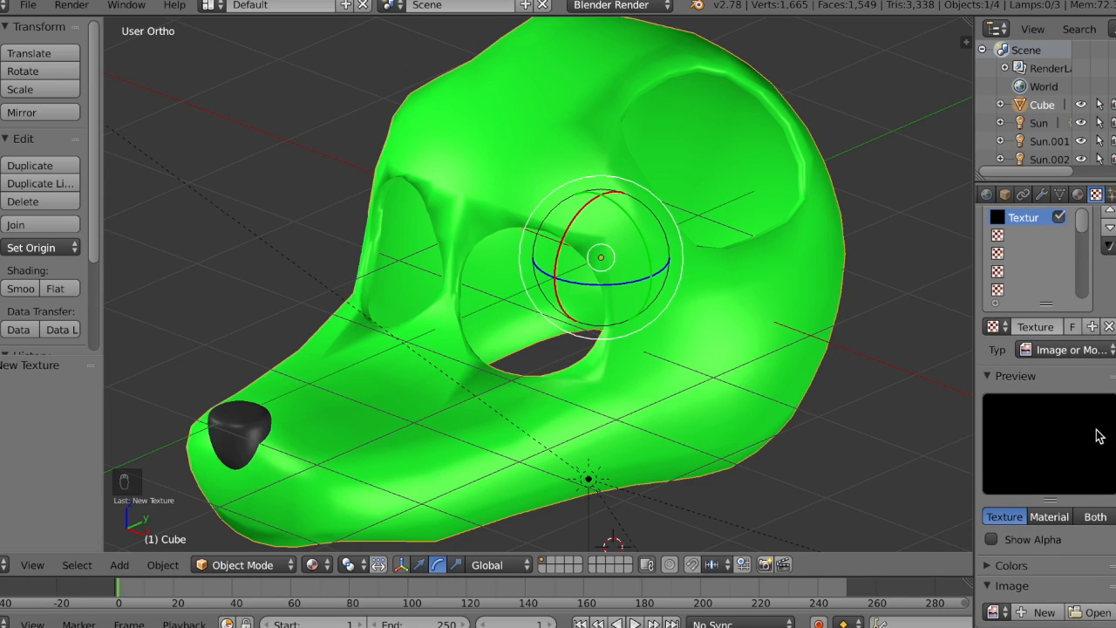
click(1074, 349)
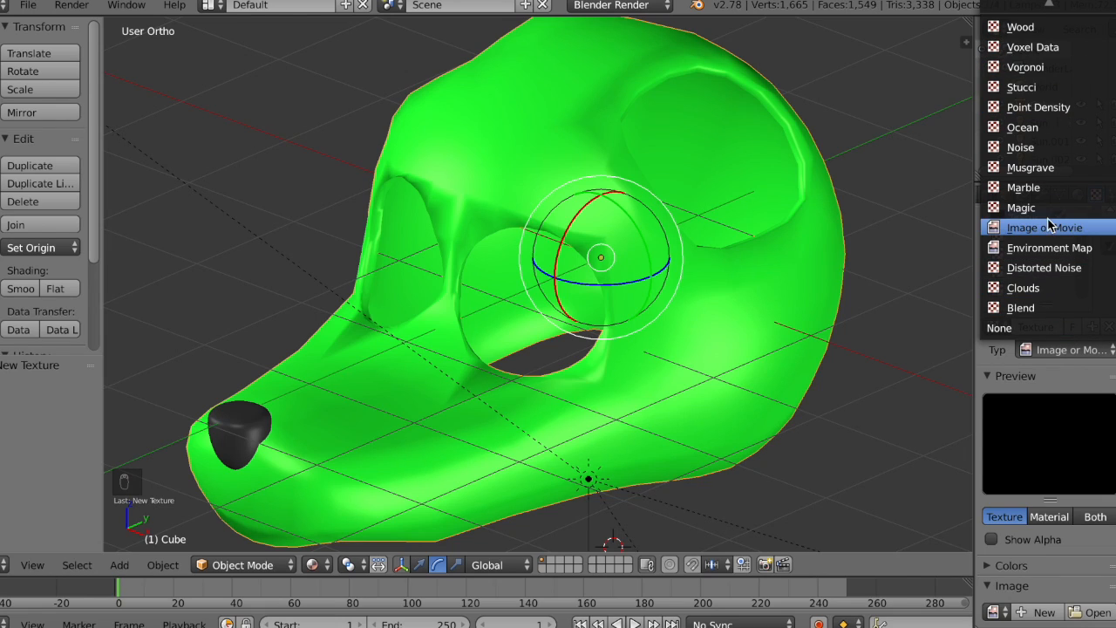
click(1064, 289)
Step: Set the Clouds noise to Hard and preview both texture and material on a sphere, widening the properties area
scroll(1115, 439, down, 5)
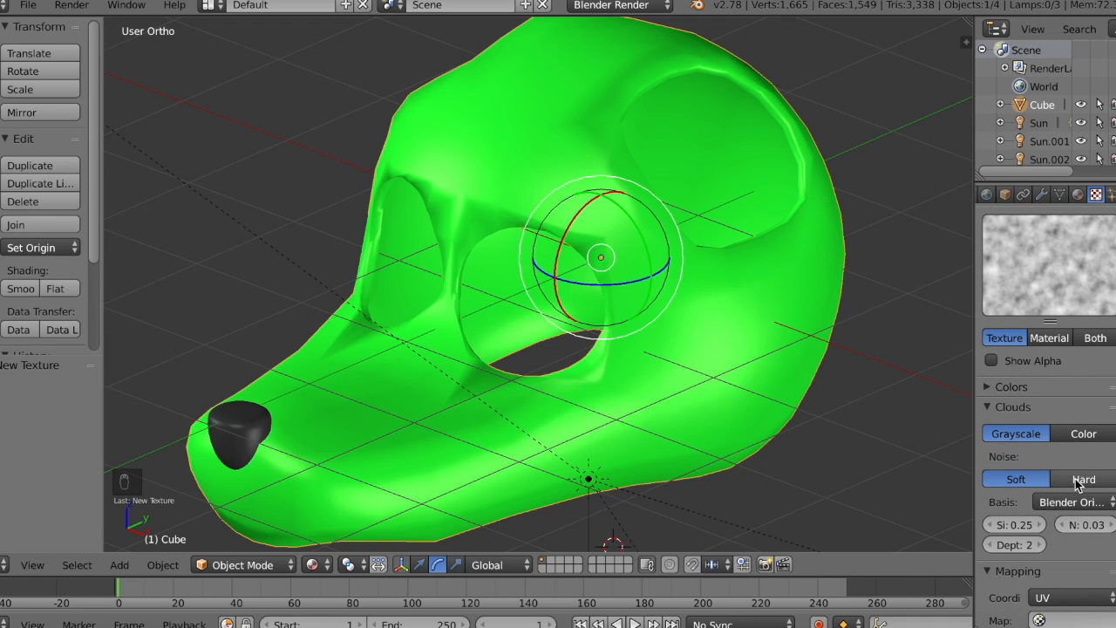
click(1080, 480)
click(1043, 387)
click(1043, 387)
click(1100, 339)
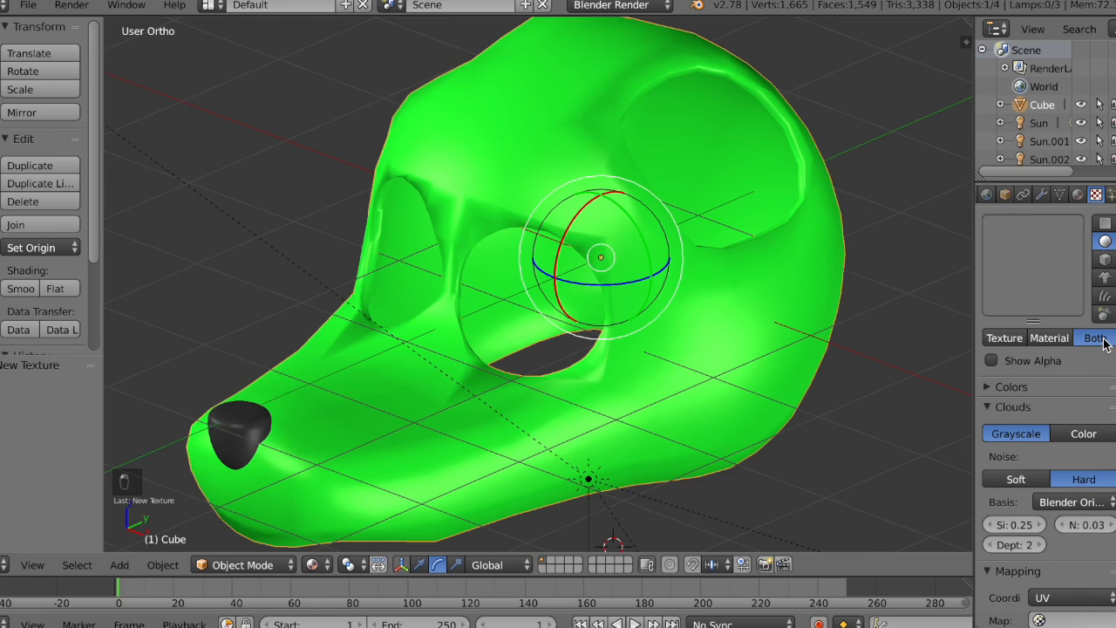
drag(975, 334, 916, 331)
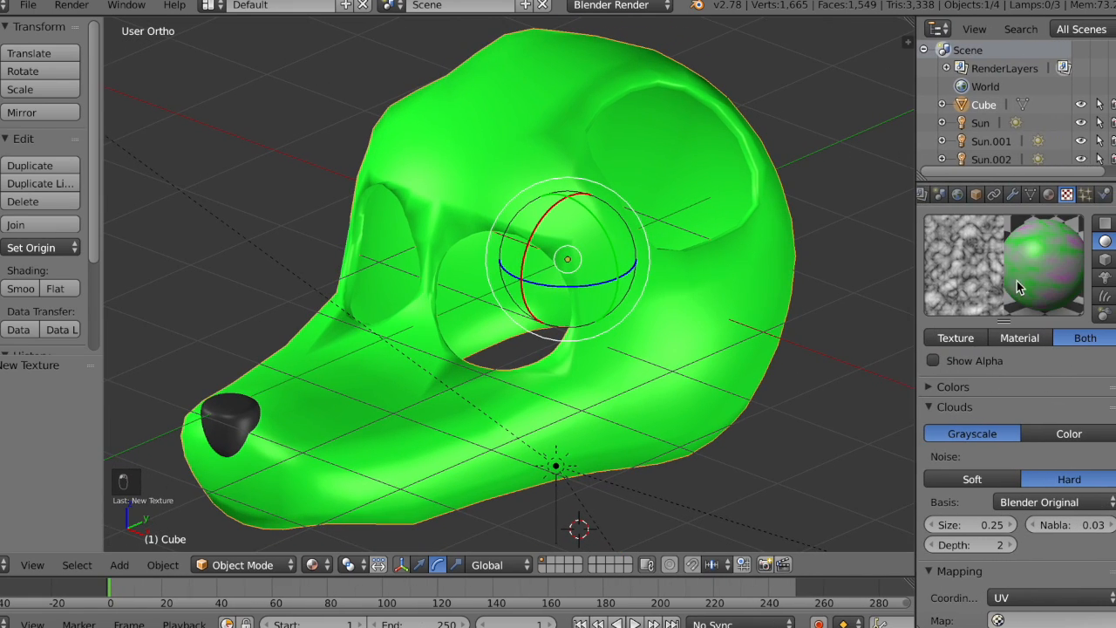
click(1105, 260)
click(1106, 243)
Step: Set the Clouds texture's mapping coordinates to Generated and its projection to Cube
scroll(1072, 582, down, 1)
click(1071, 571)
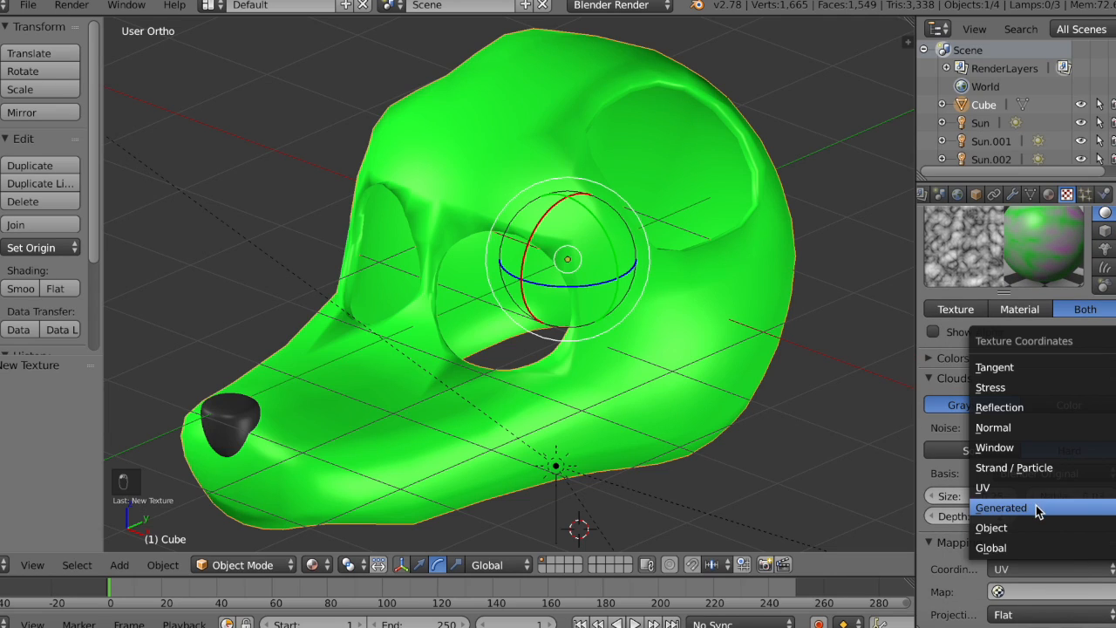
click(1040, 507)
click(1074, 593)
click(1071, 555)
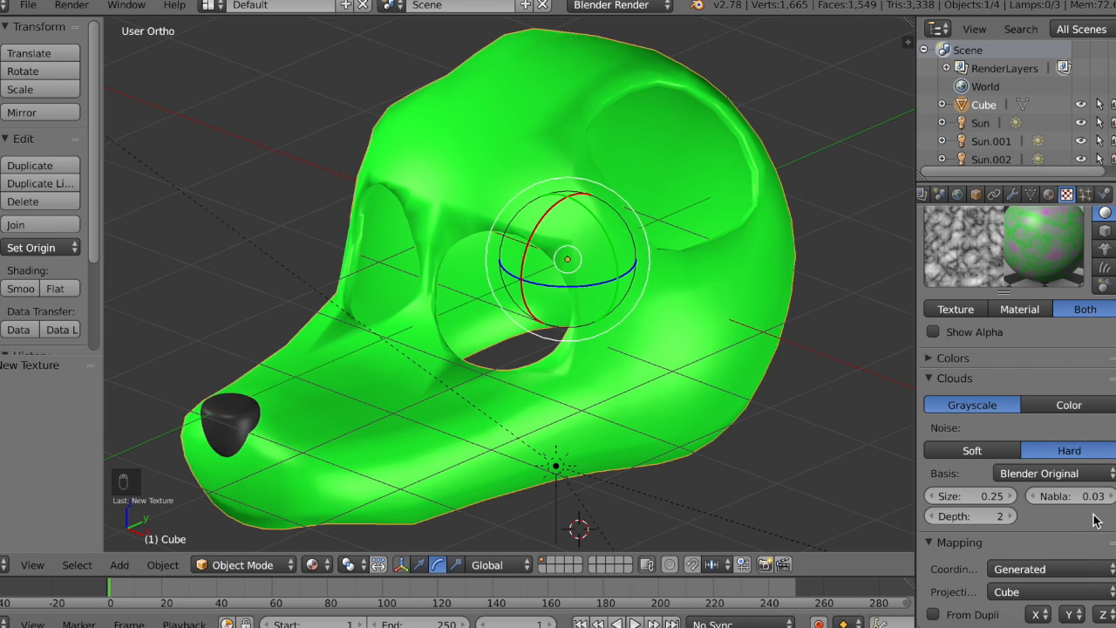
Step: Try the noise bases Voronoi Crackle, Voronoi F3 and Voronoi F2 on the Clouds texture, and return to Blender Original
click(1071, 473)
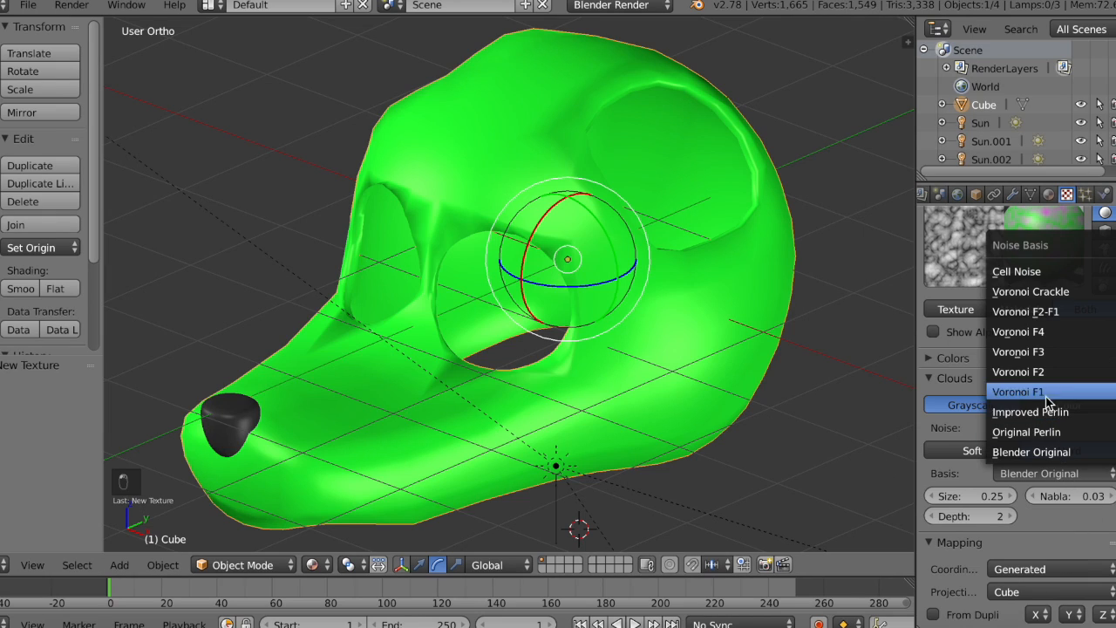
click(1056, 292)
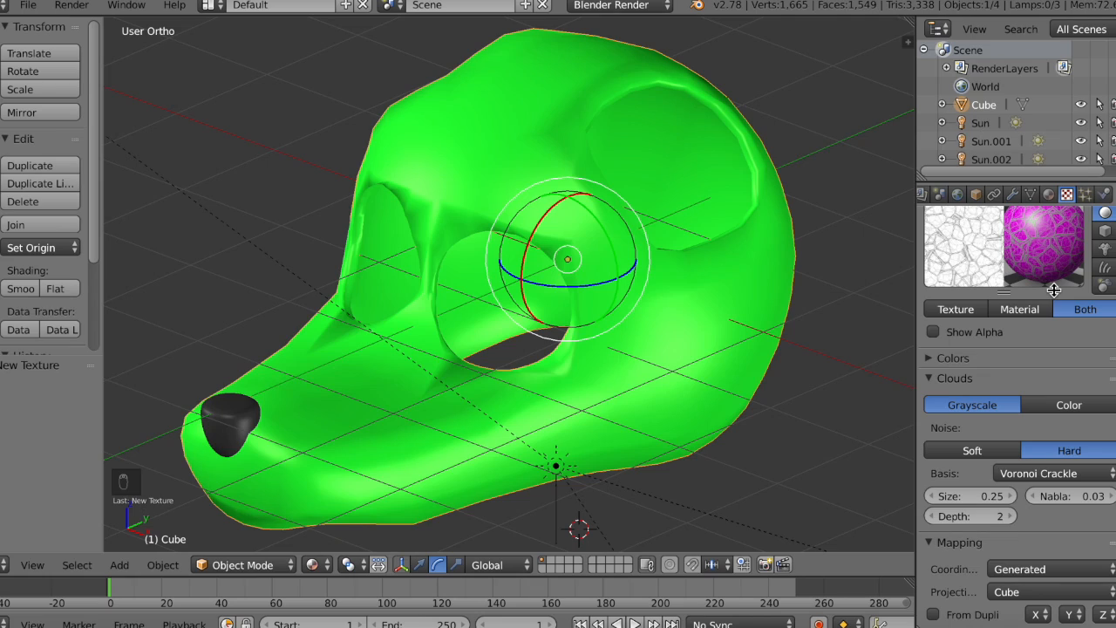
click(1070, 472)
click(1032, 348)
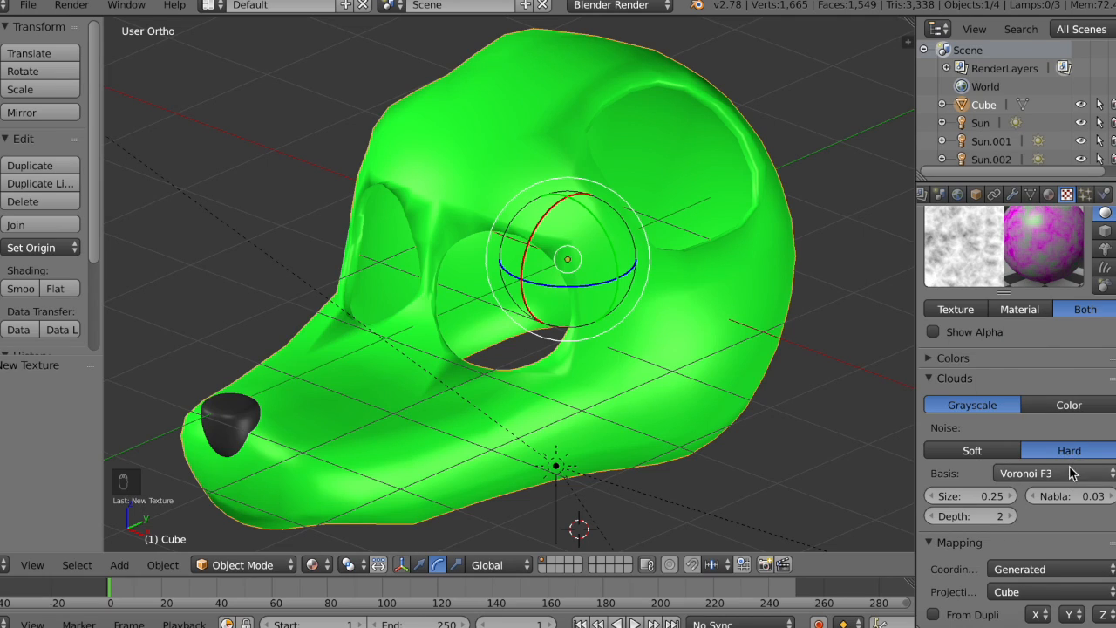
click(1073, 468)
click(1071, 380)
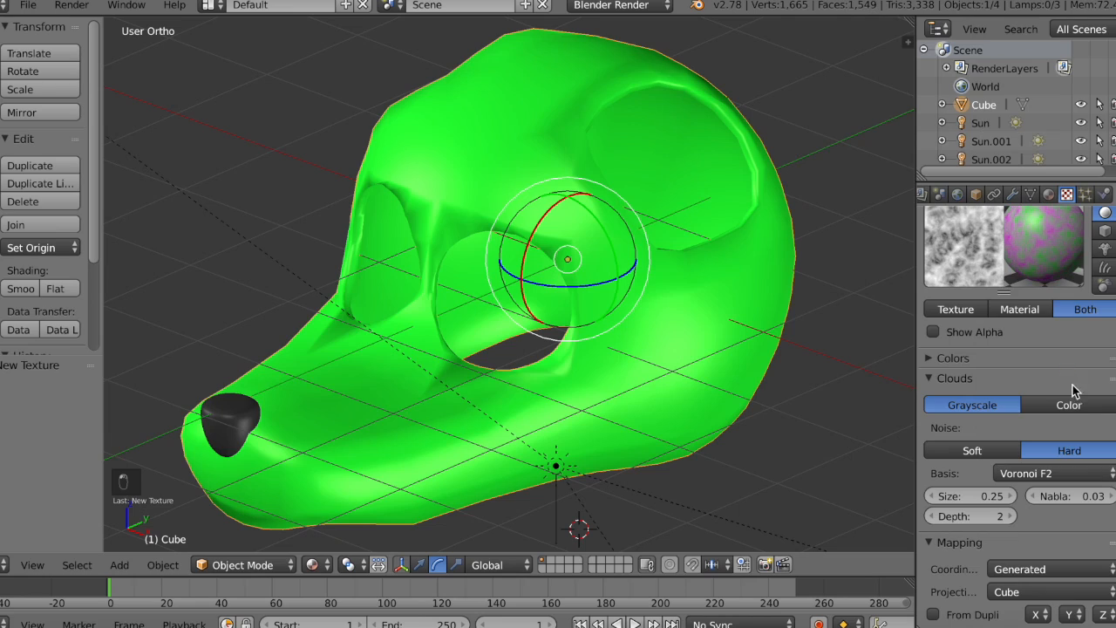
click(1081, 475)
click(1068, 453)
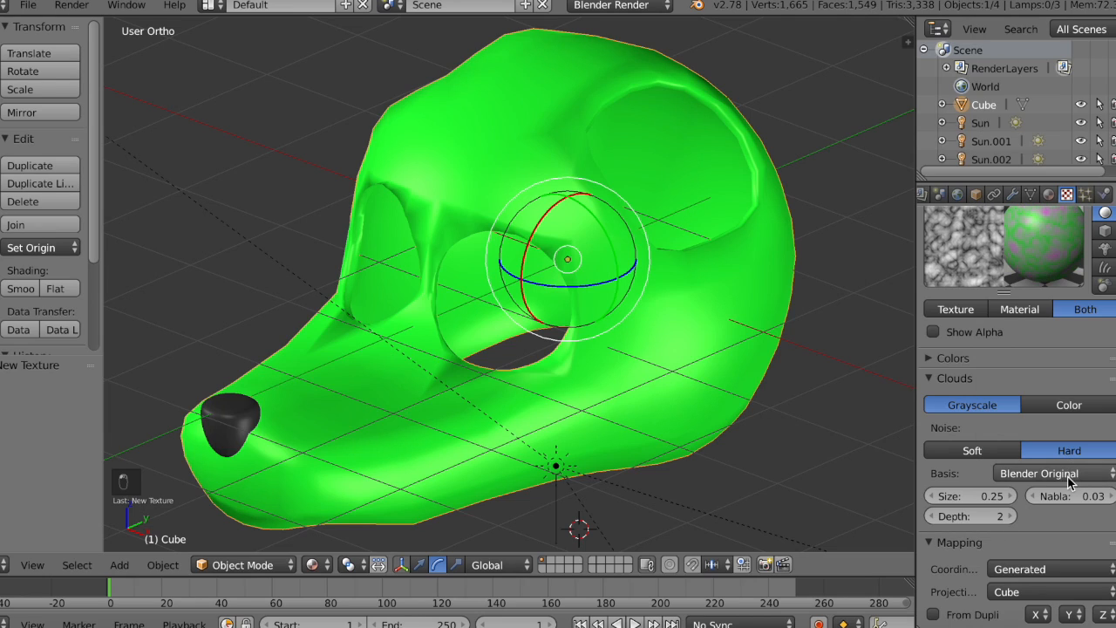
Step: Try Original Perlin, Improved Perlin, Voronoi F3, Cell Noise and Voronoi Crackle as the Clouds texture's noise basis
click(1069, 472)
click(1061, 435)
click(1073, 474)
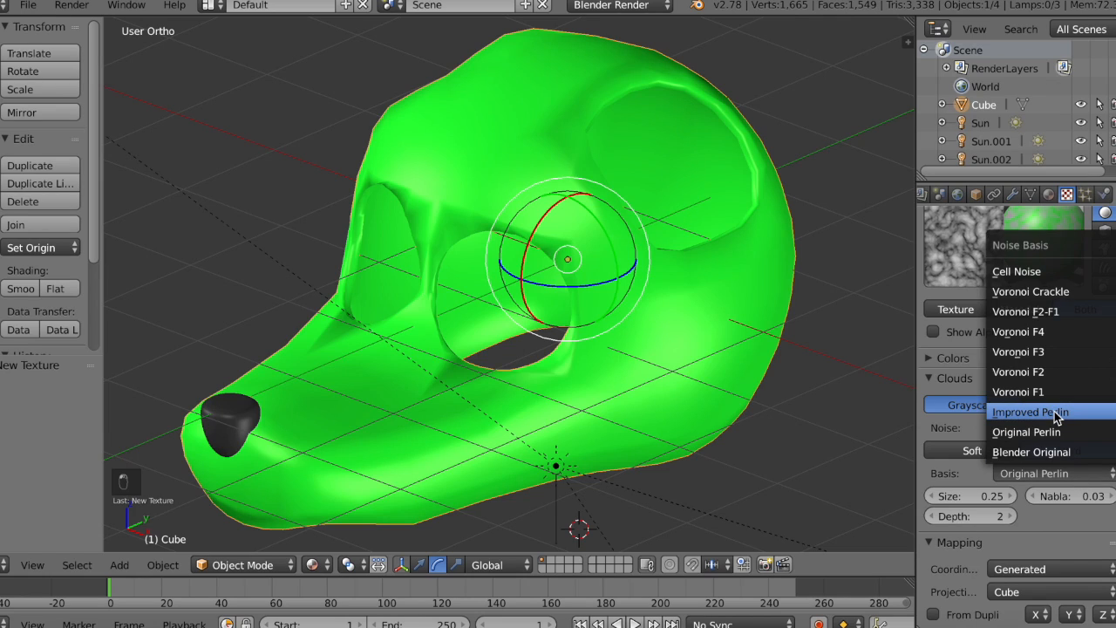
click(1055, 412)
click(1084, 473)
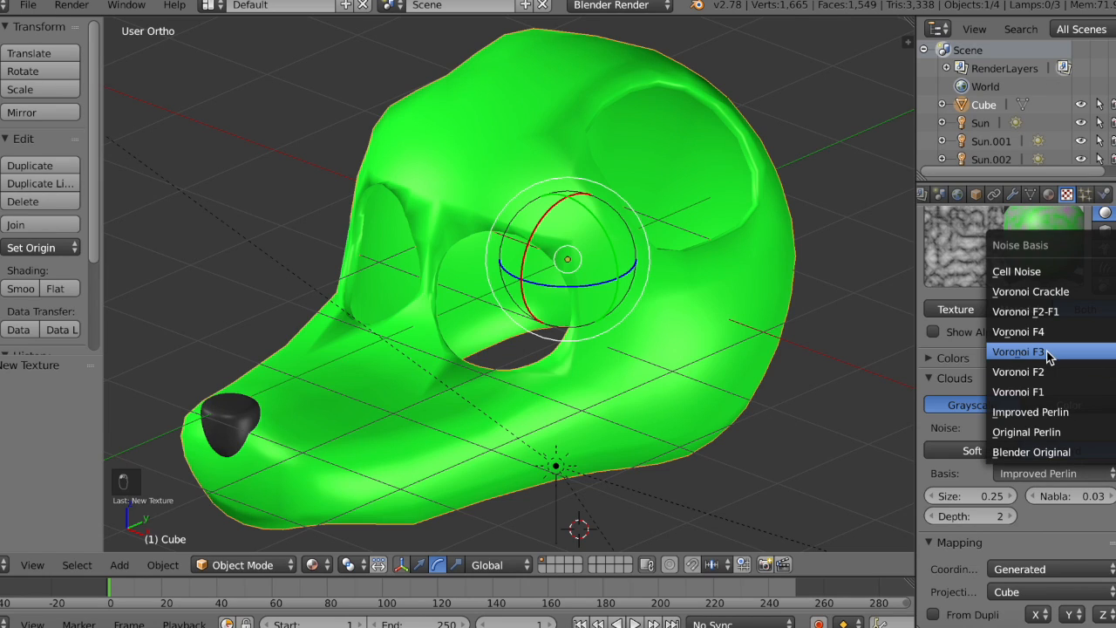
click(1054, 356)
click(1065, 470)
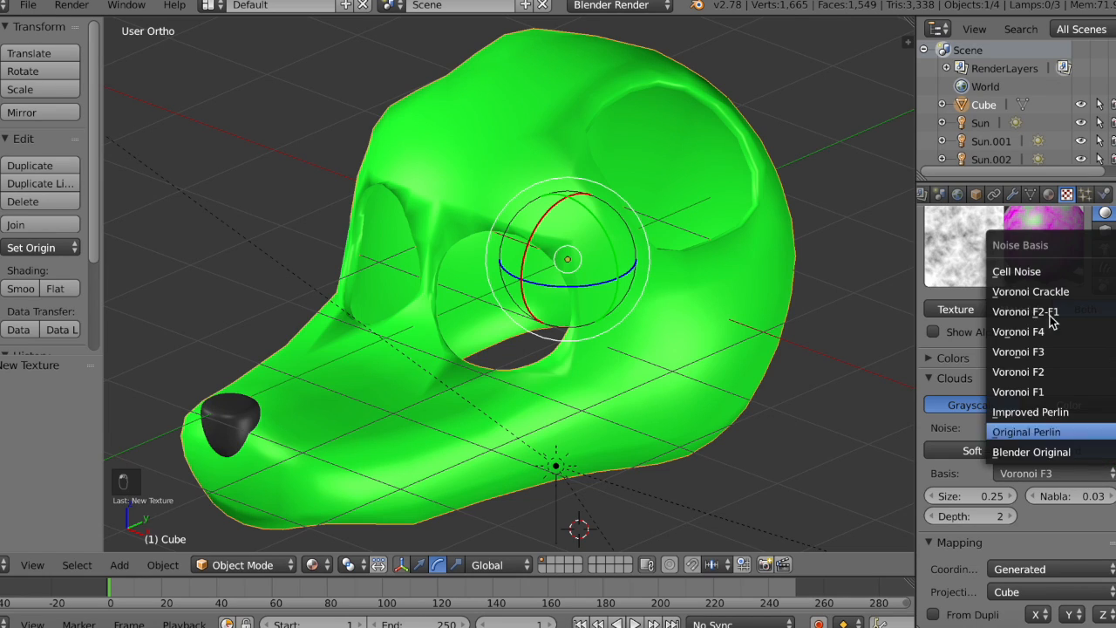
click(1034, 272)
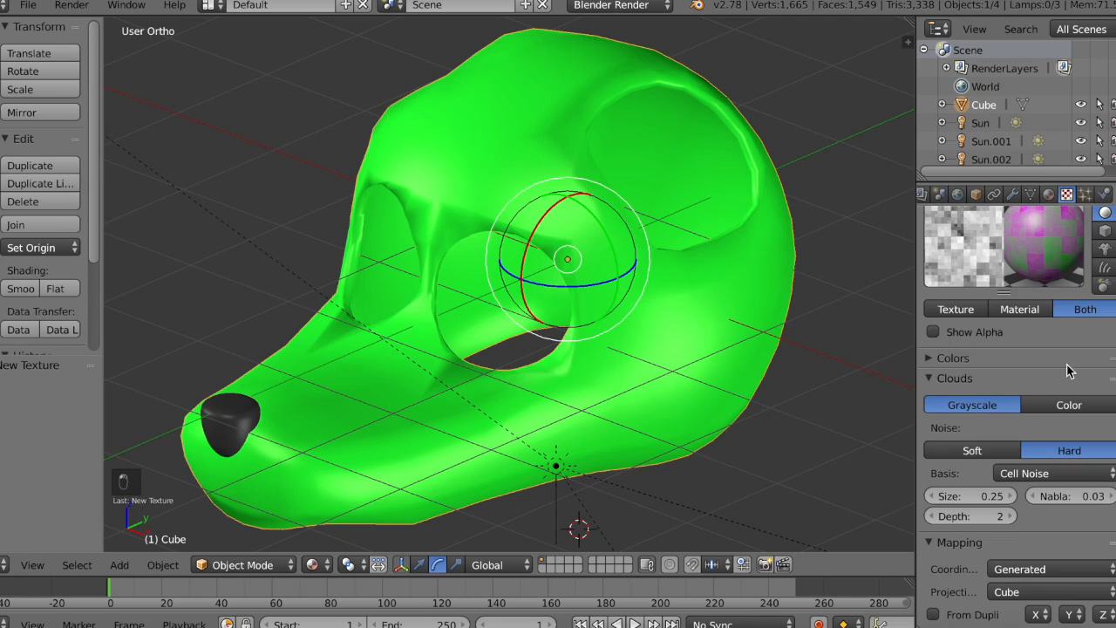
click(1086, 471)
click(1053, 288)
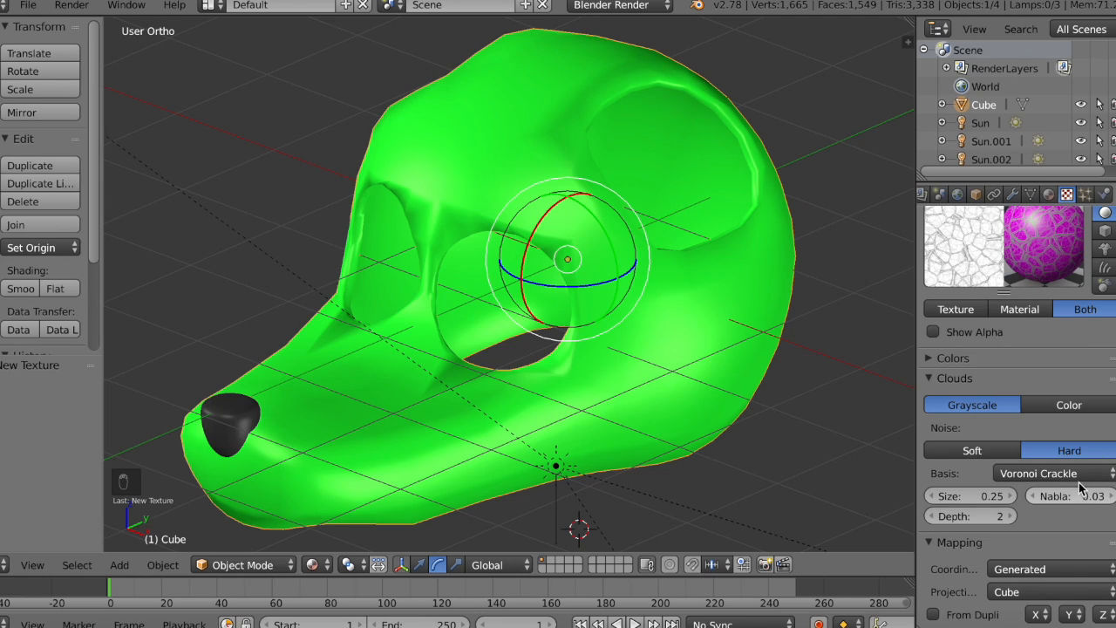
Step: Set the Clouds noise basis to Voronoi F4 and make the texture influence only Normal at 1.000, with its color influence off
click(1079, 481)
click(1049, 328)
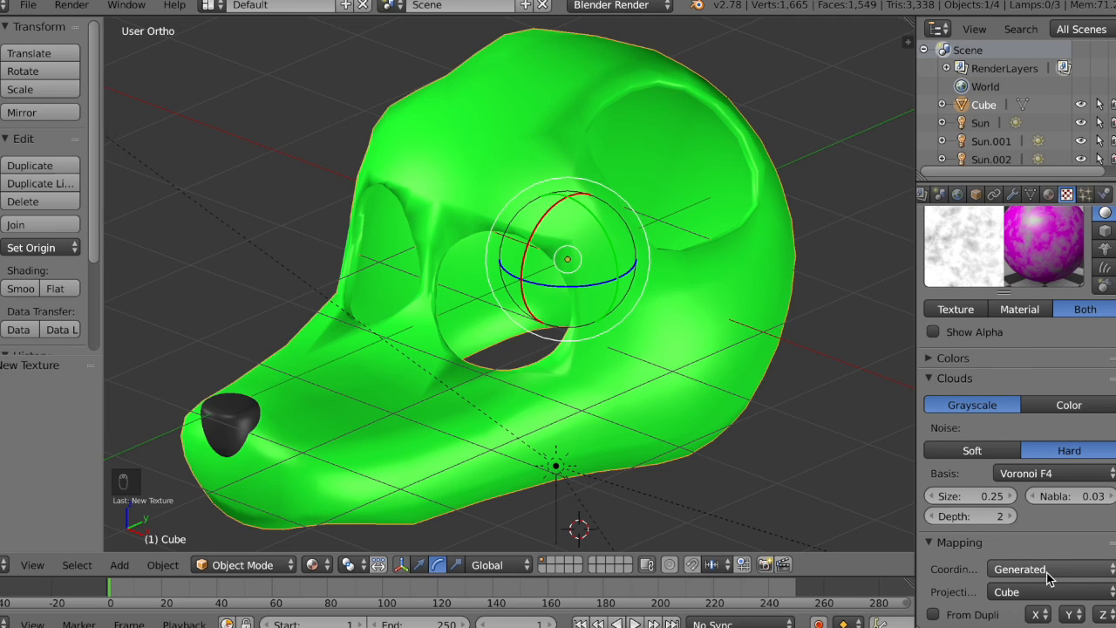
scroll(1049, 575, down, 4)
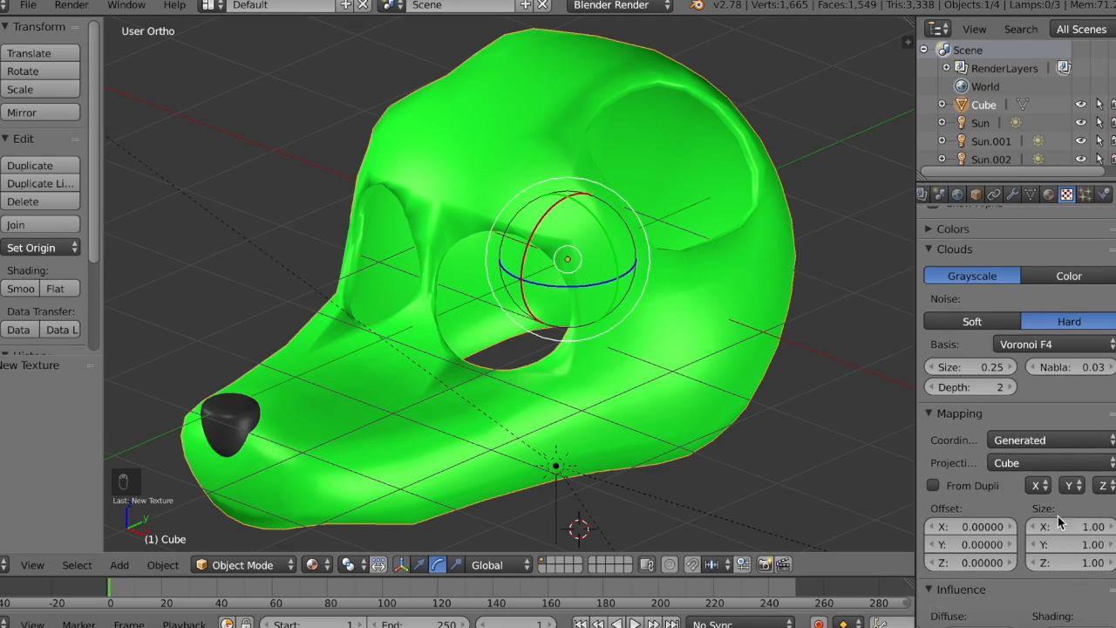
scroll(1003, 454, down, 6)
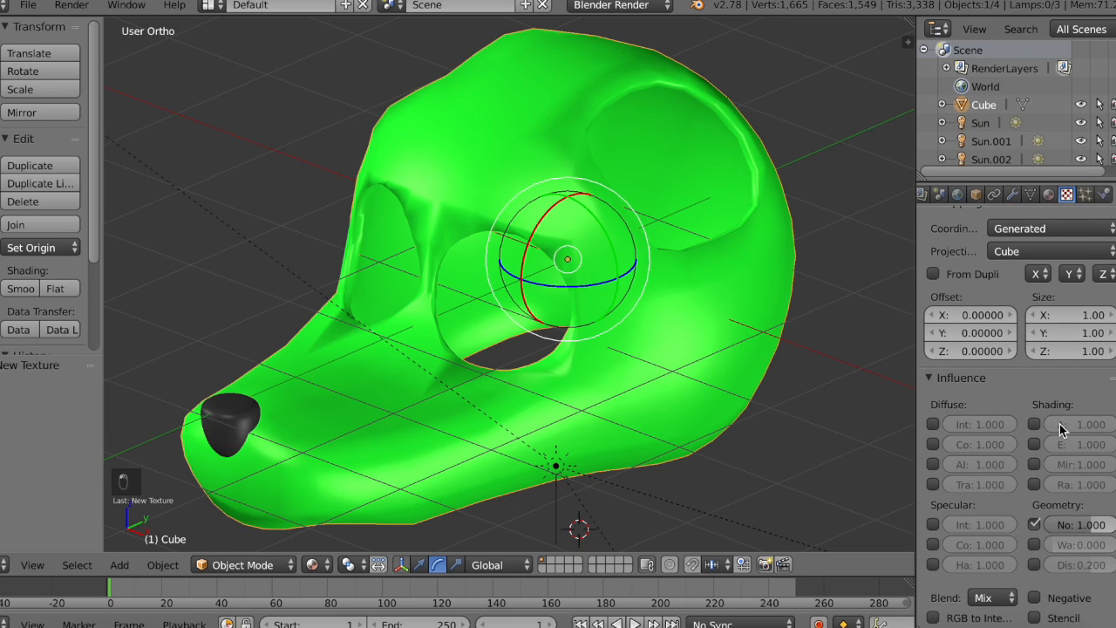
scroll(1059, 424, up, 10)
scroll(1059, 424, up, 3)
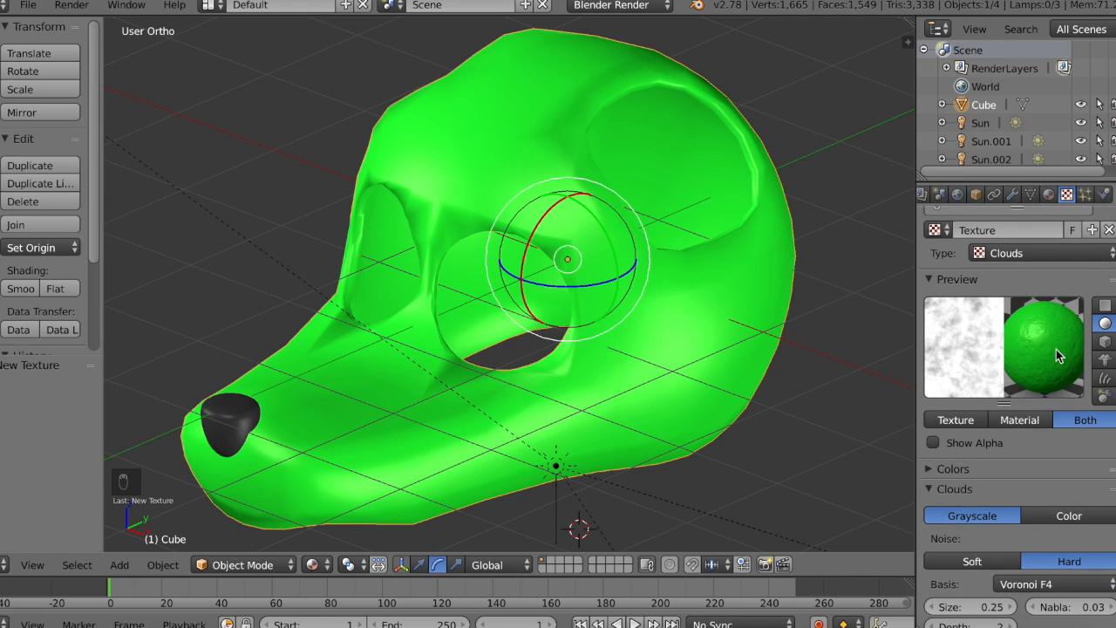
Step: Add a second new texture in the empty slot below the Clouds texture of the head's green material
scroll(1005, 375, up, 5)
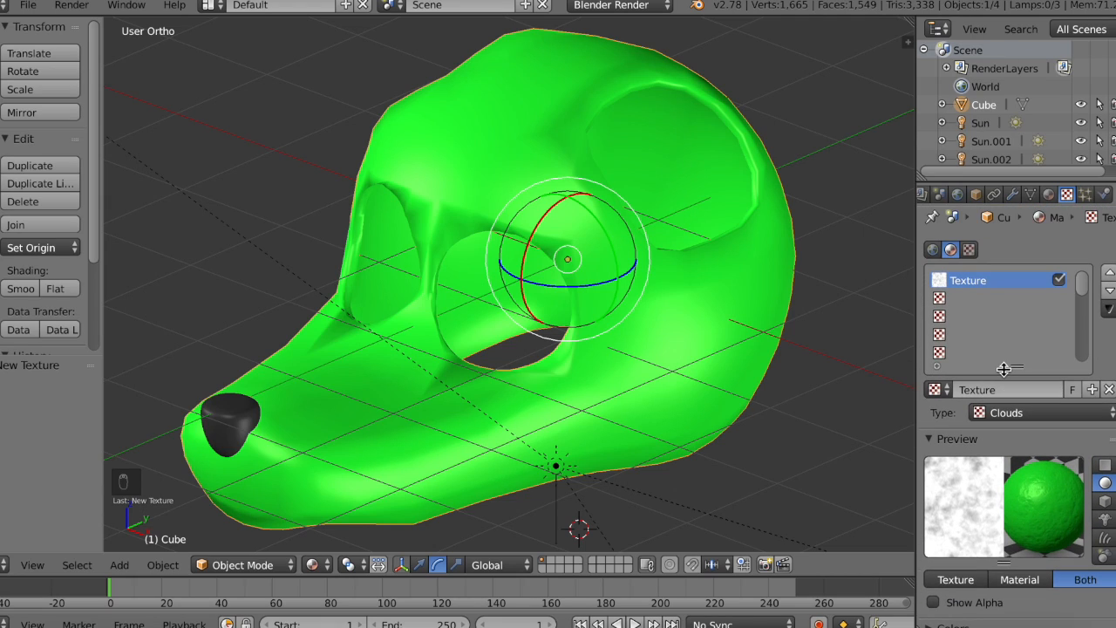
click(1014, 299)
click(1027, 390)
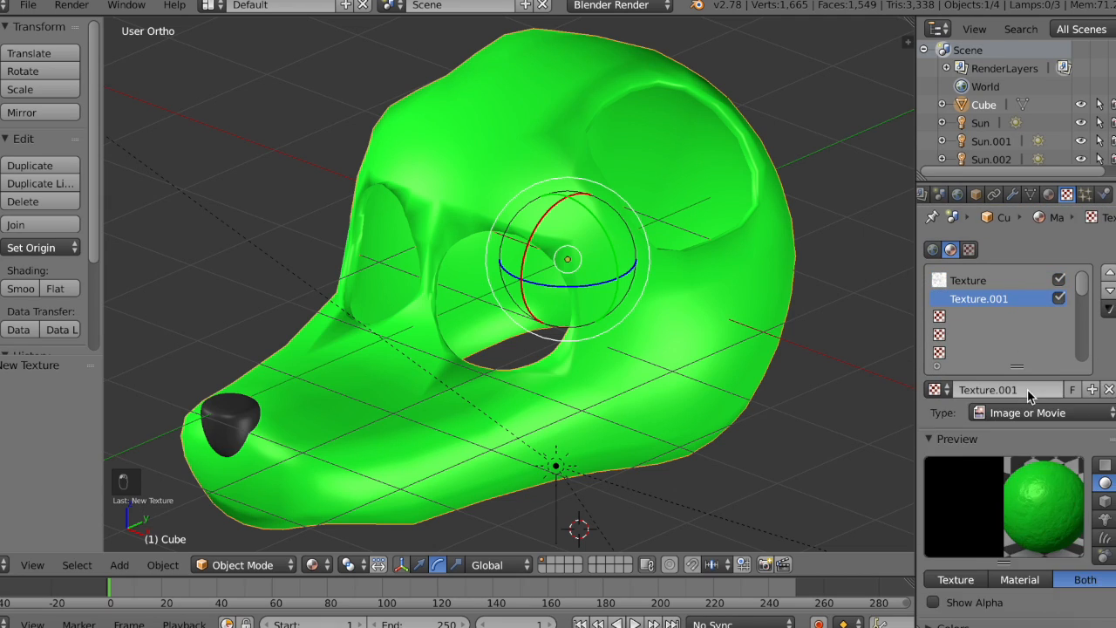
click(935, 390)
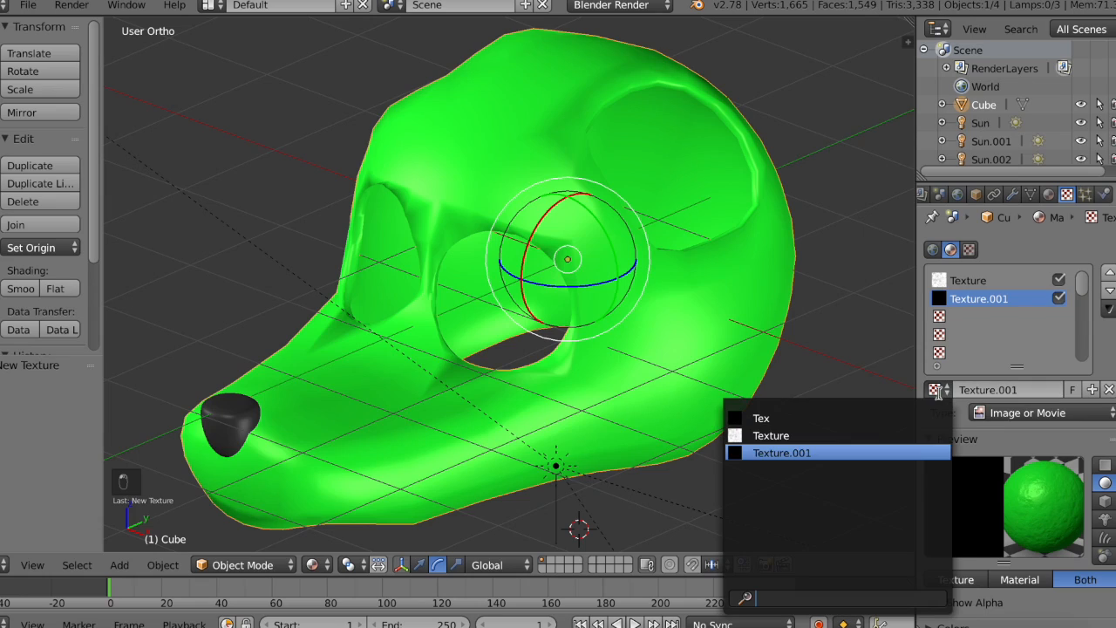
Step: Make the second texture a Clouds texture with Hard noise and the Voronoi Crackle basis
click(1038, 412)
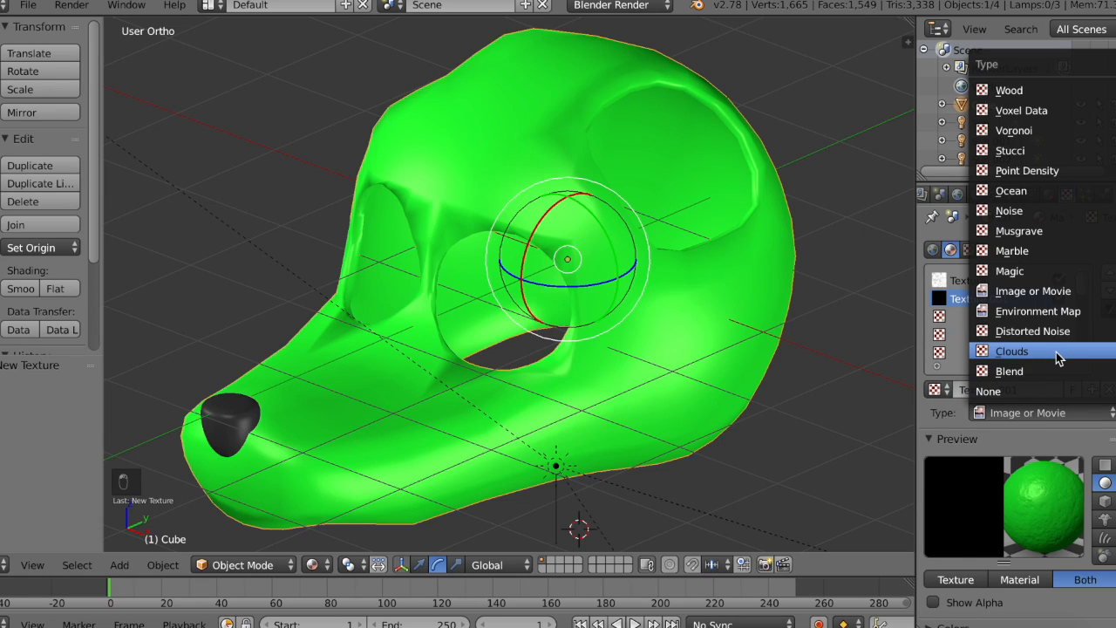
click(1056, 351)
scroll(1064, 489, down, 5)
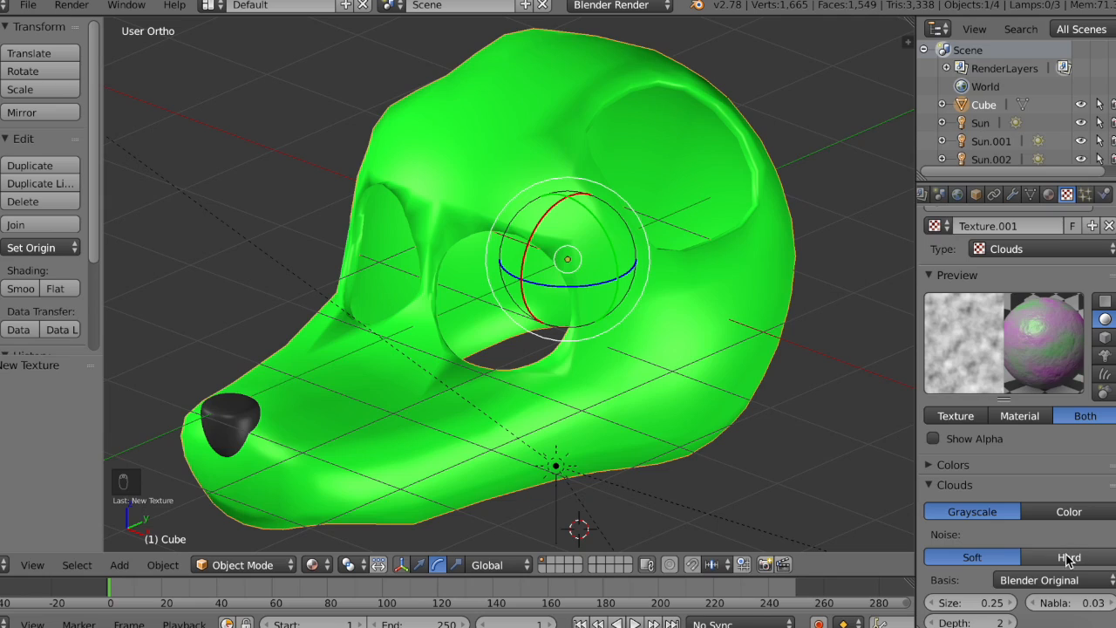
click(1069, 559)
click(1067, 580)
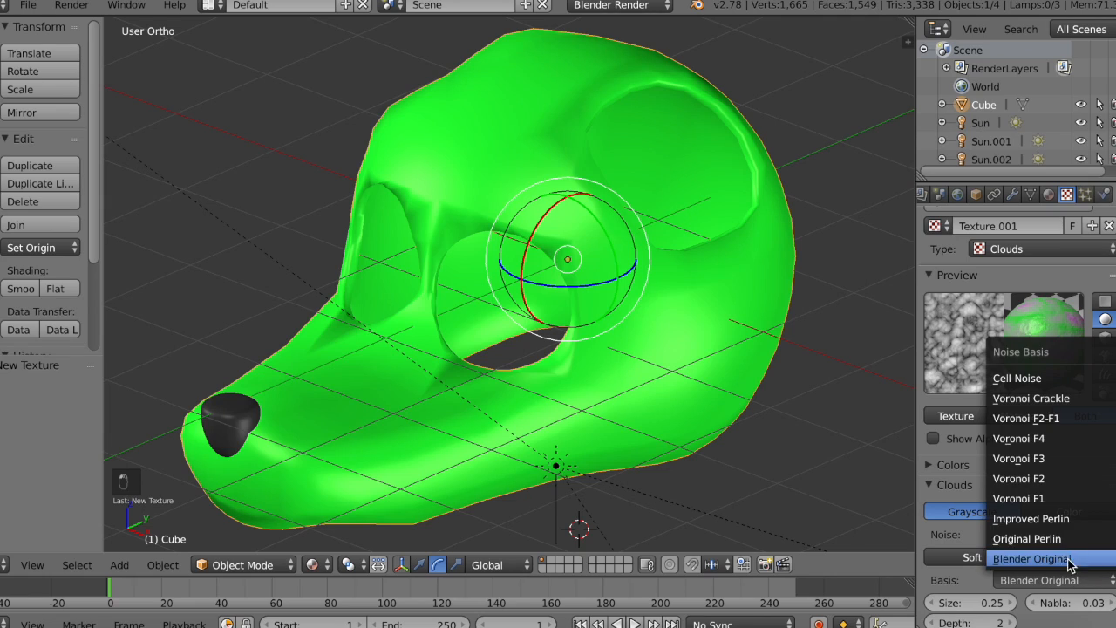
click(1042, 399)
Step: Map the Voronoi Crackle texture with Generated coordinates and Cube projection, and make it influence only Normal
scroll(994, 568, down, 3)
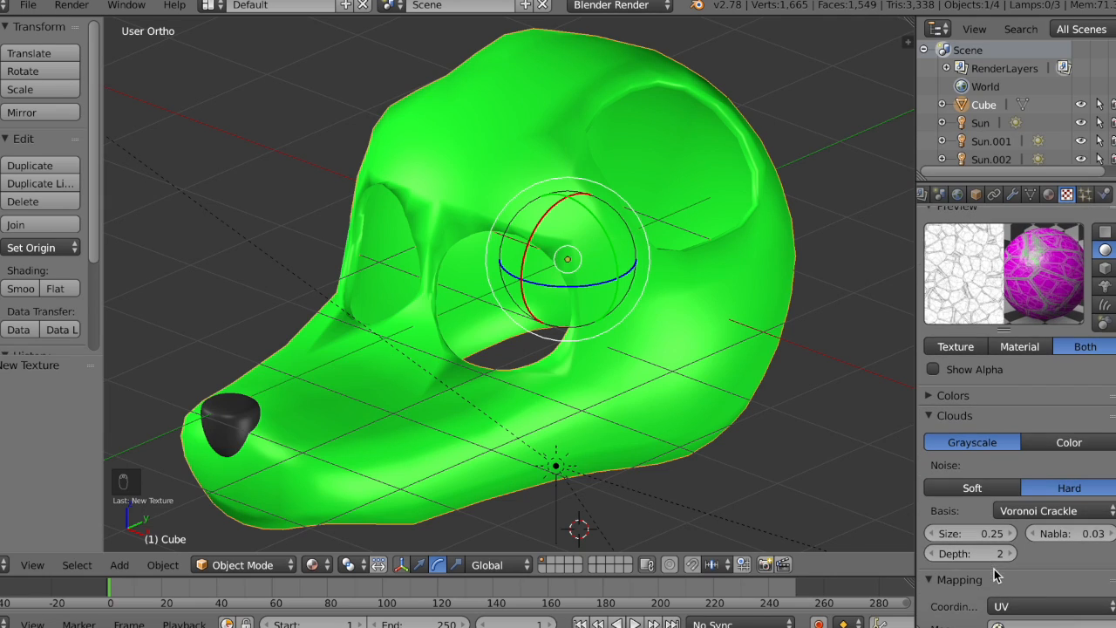
click(1046, 605)
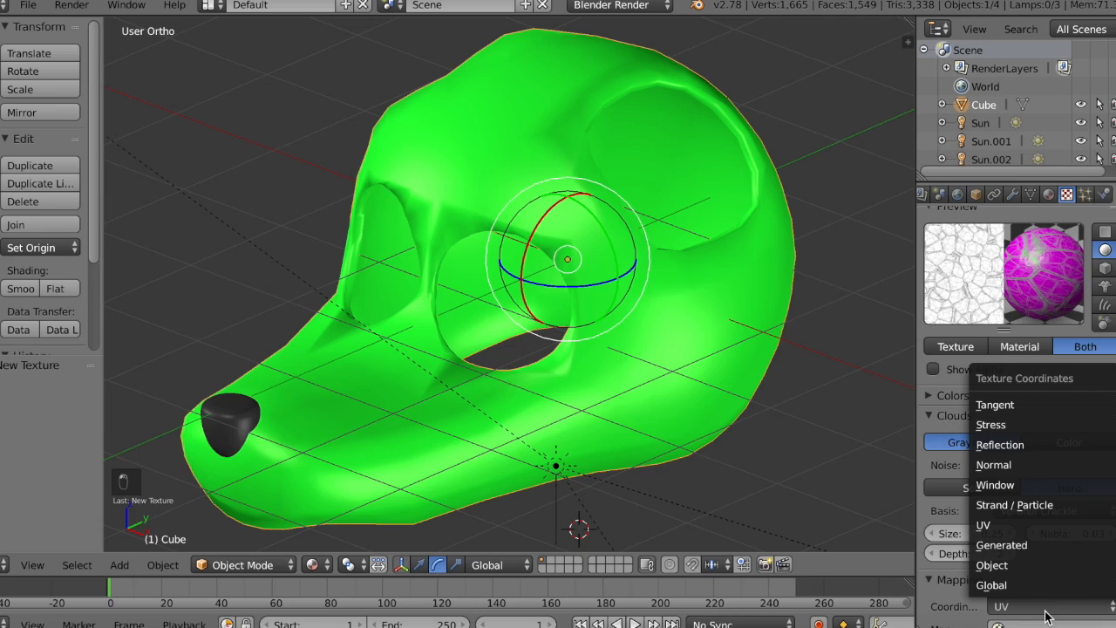
click(1040, 544)
scroll(1038, 541, down, 2)
click(1041, 553)
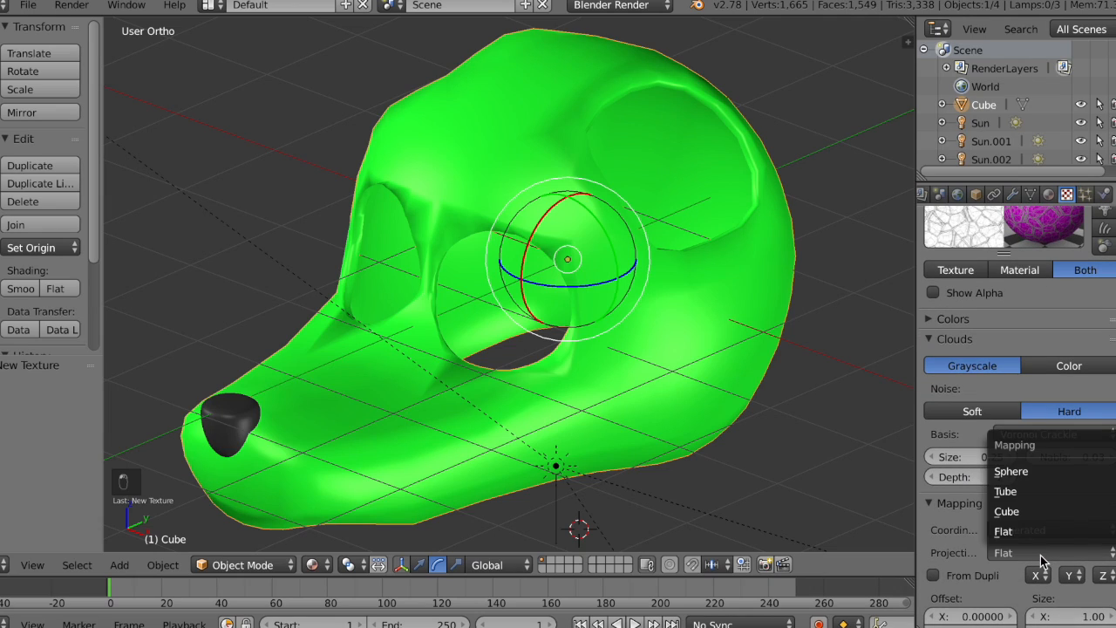
click(1044, 511)
scroll(1020, 519, down, 5)
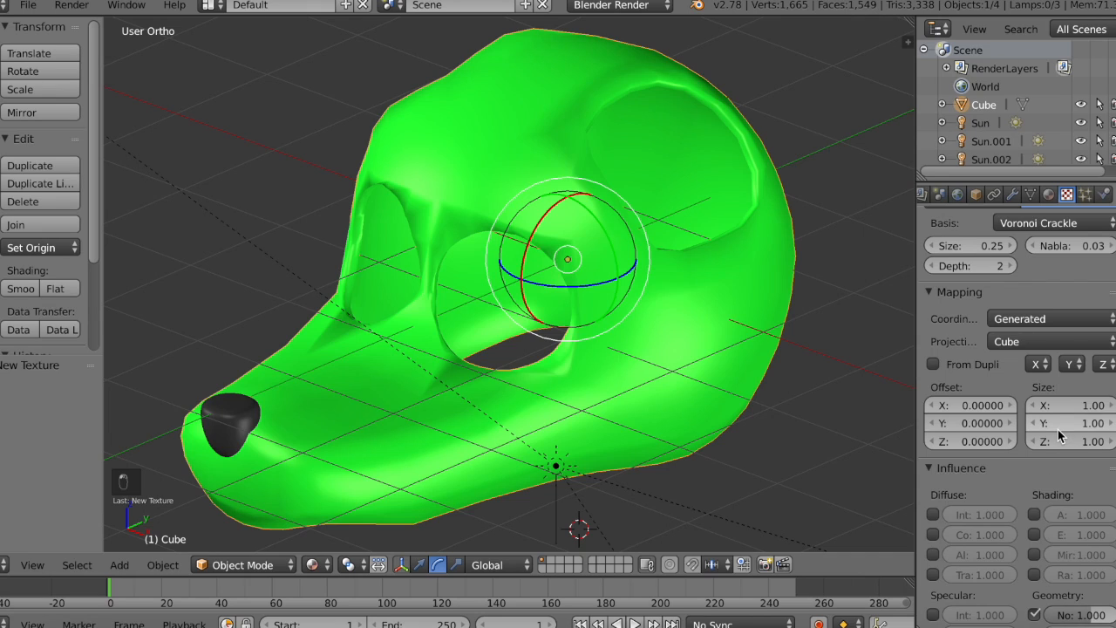
scroll(1058, 429, up, 10)
scroll(1058, 429, down, 10)
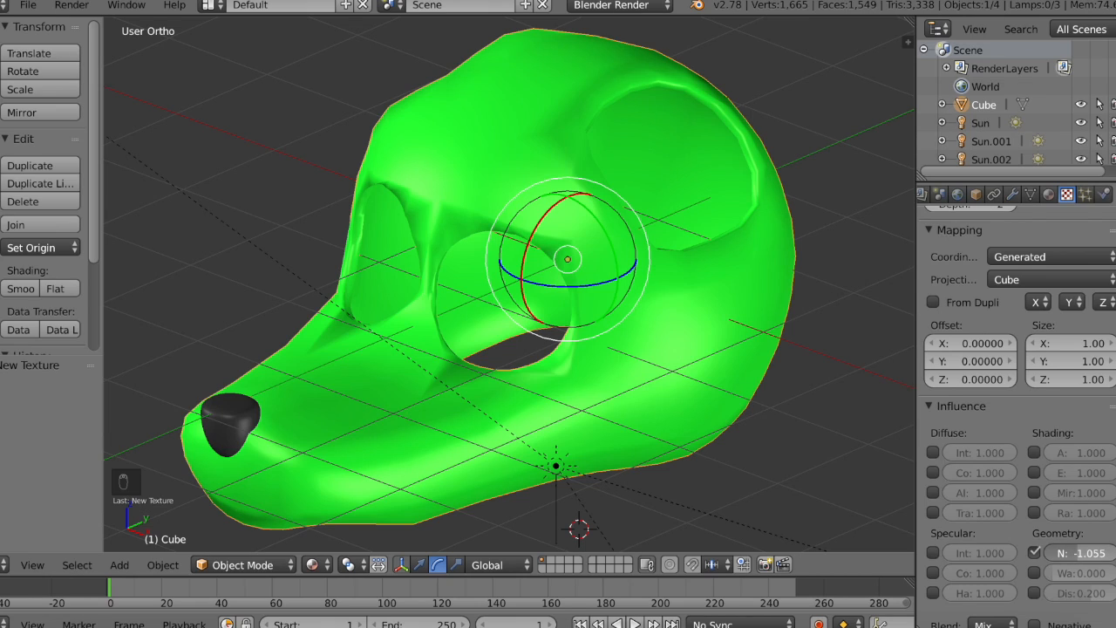
scroll(1082, 413, up, 10)
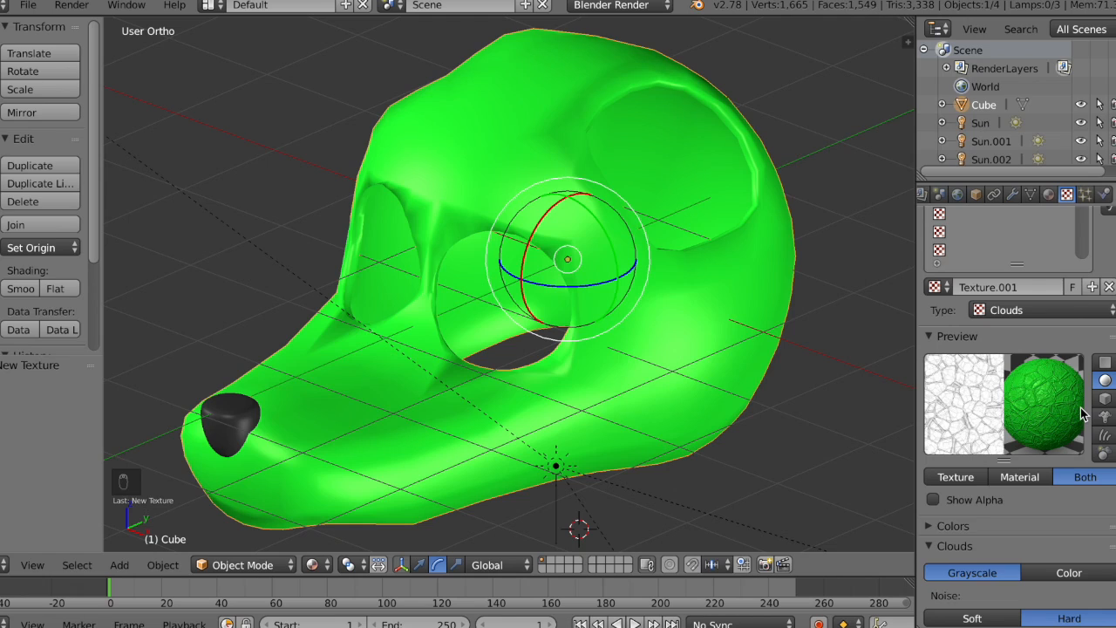
Step: Preview the head in Rendered viewport shading and disable the second texture, Texture.001
scroll(468, 296, up, 5)
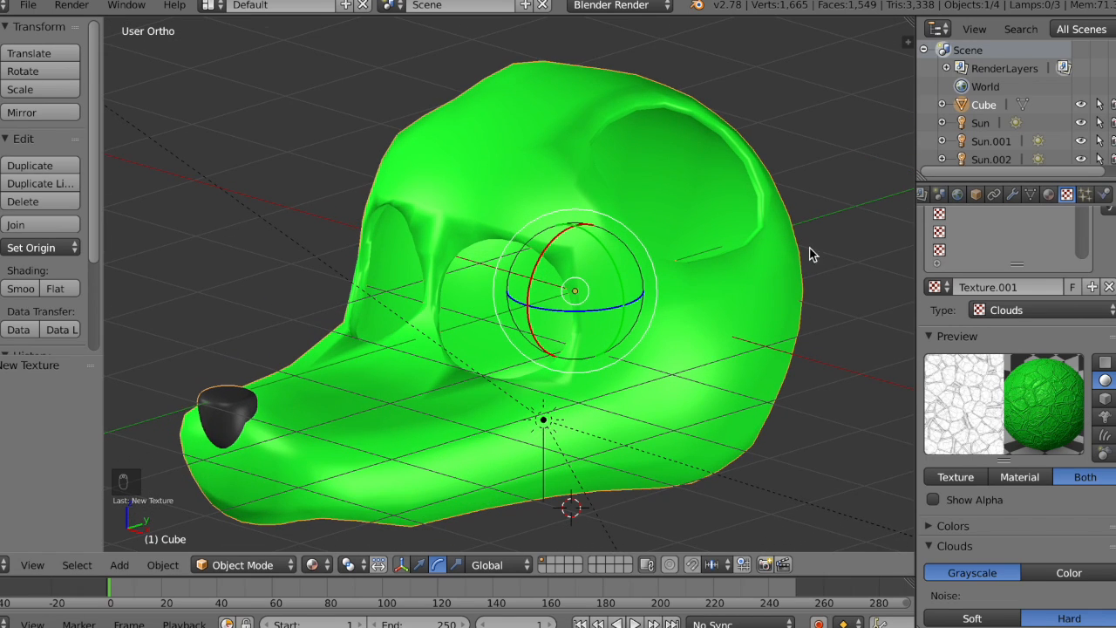
shift+middle_drag(635, 296, 678, 299)
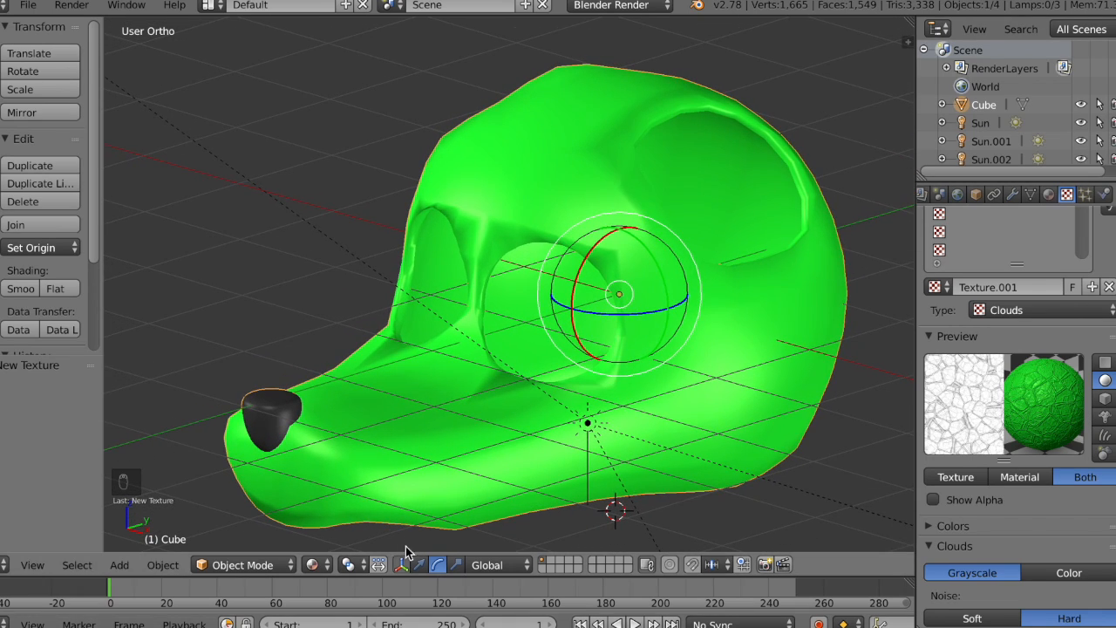
click(315, 565)
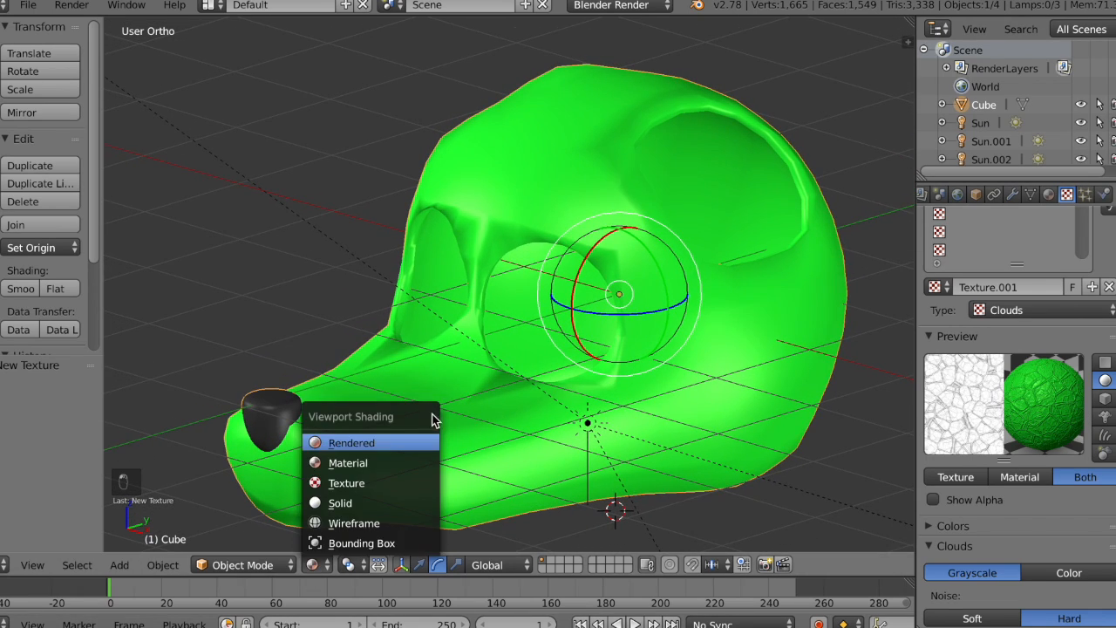
click(362, 437)
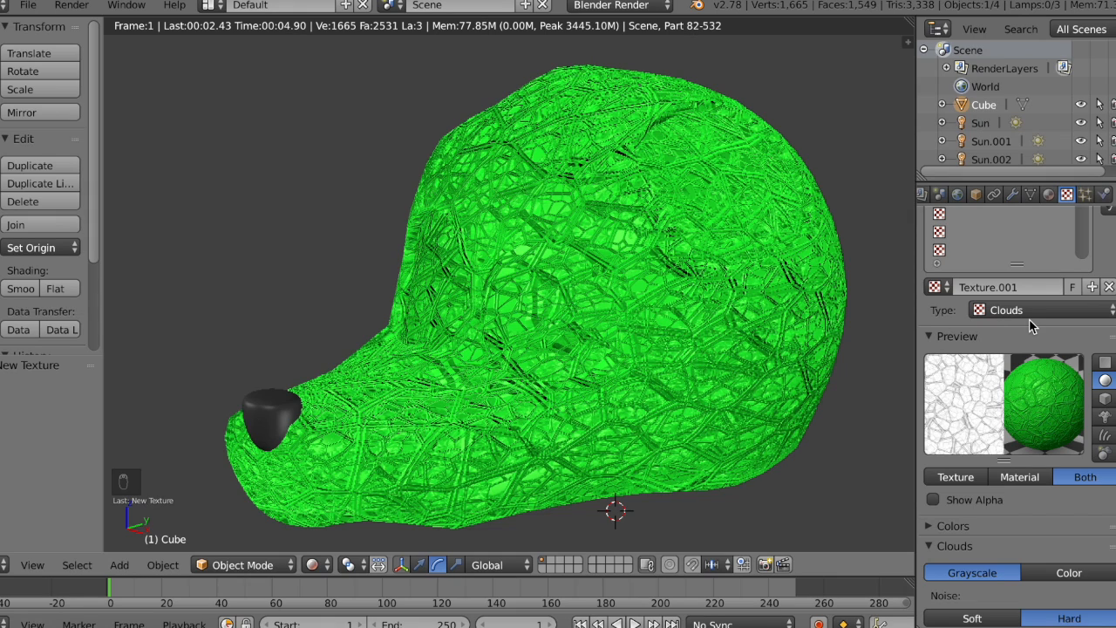
scroll(1051, 262, up, 1)
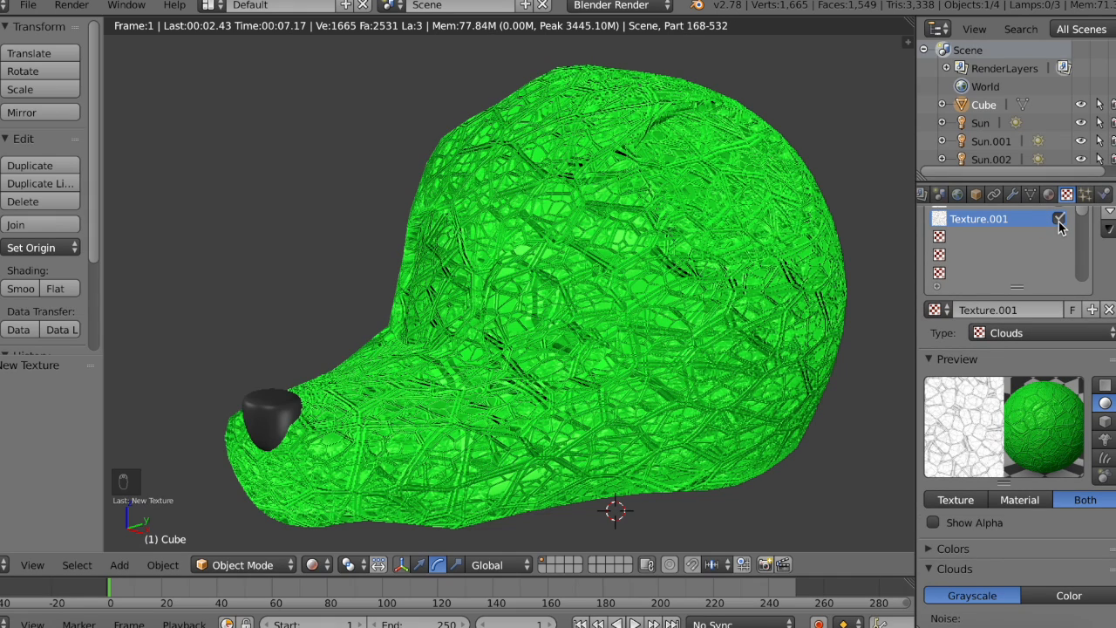
click(1059, 218)
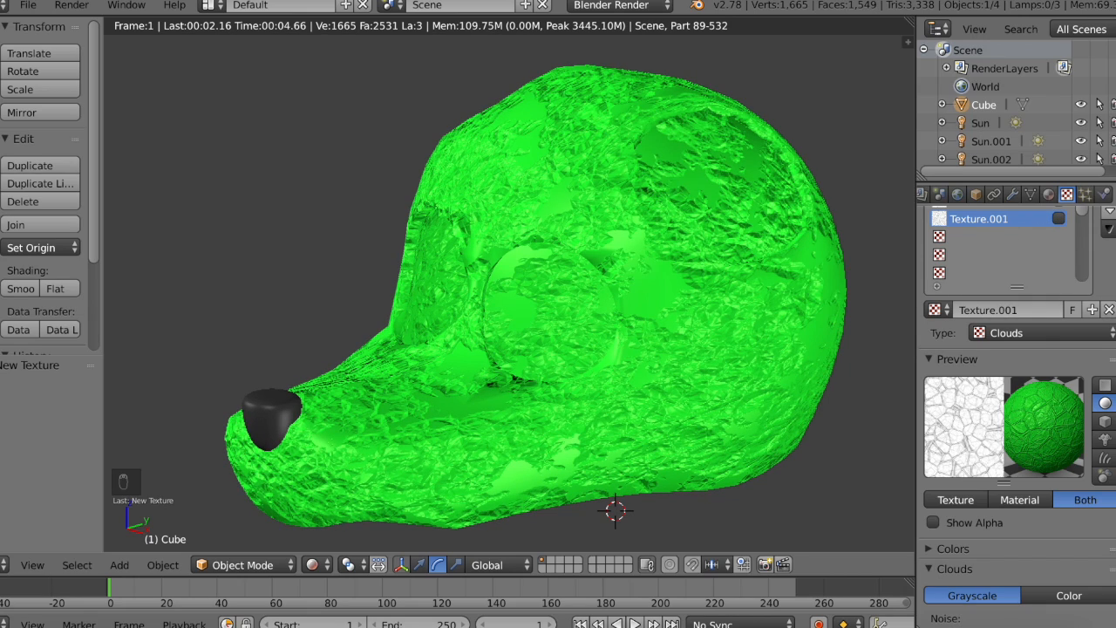
scroll(994, 245, up, 2)
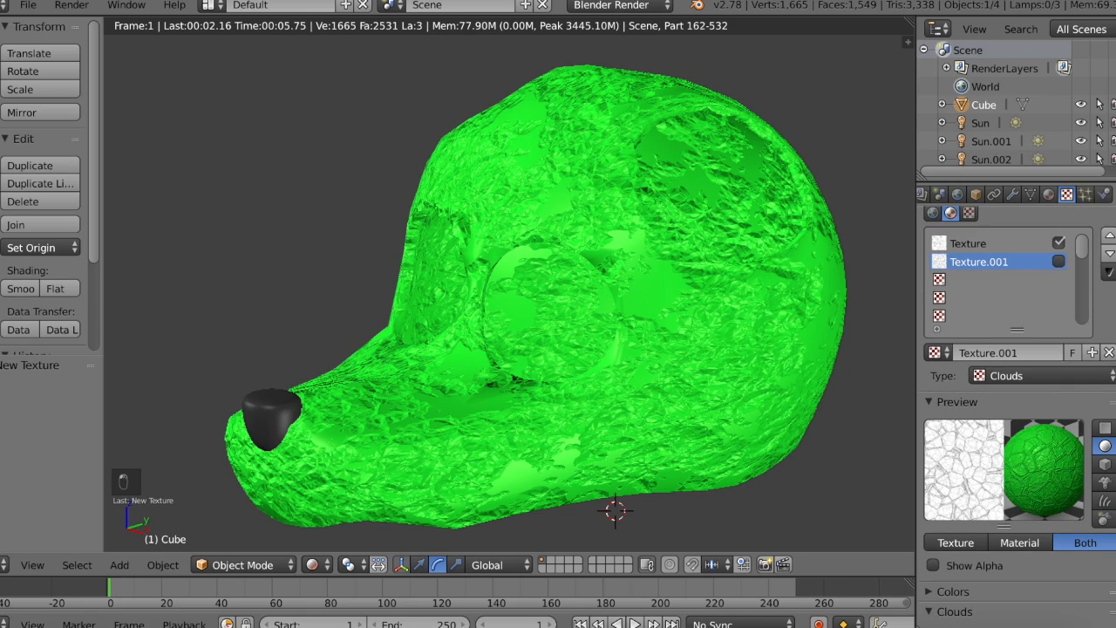
Step: Select the first Clouds texture of the head's material and set its noise to Soft
click(982, 247)
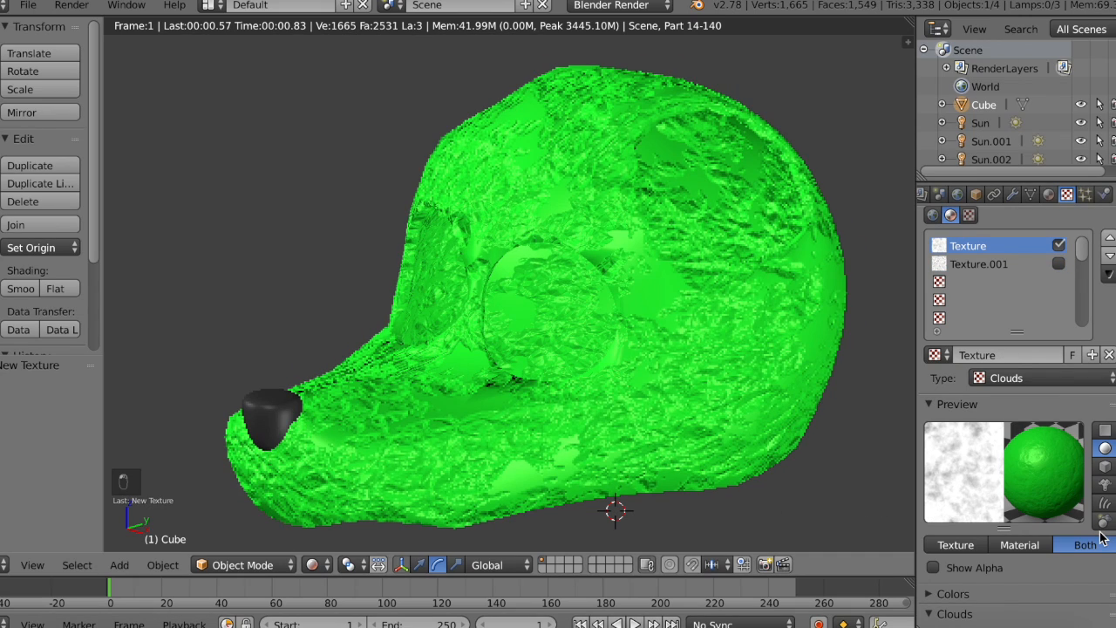
scroll(1102, 538, down, 8)
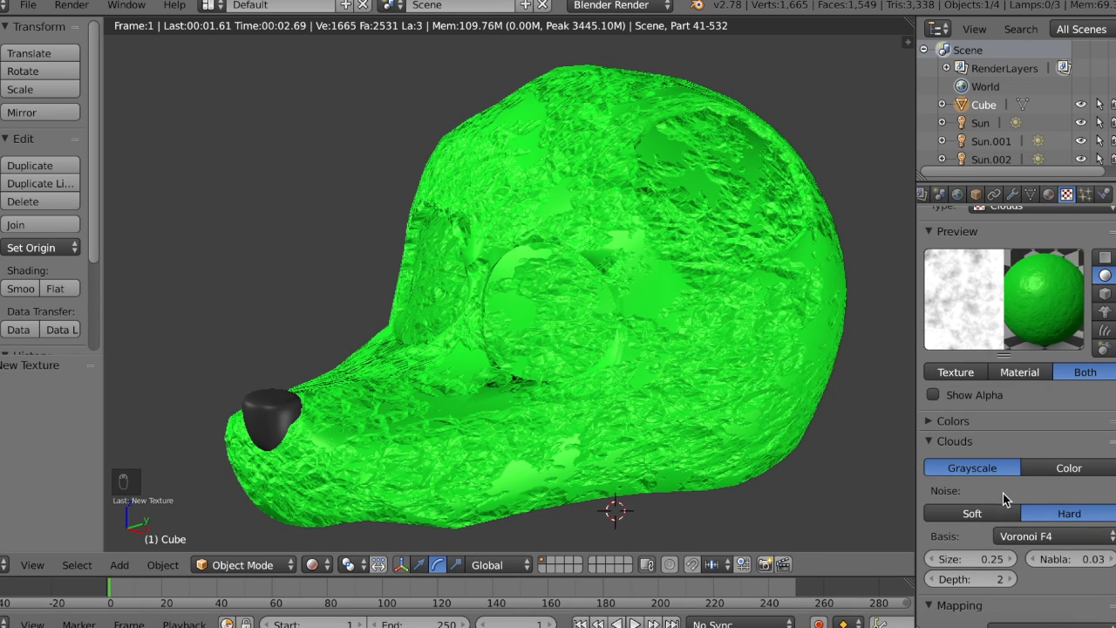
scroll(1003, 493, down, 1)
click(997, 486)
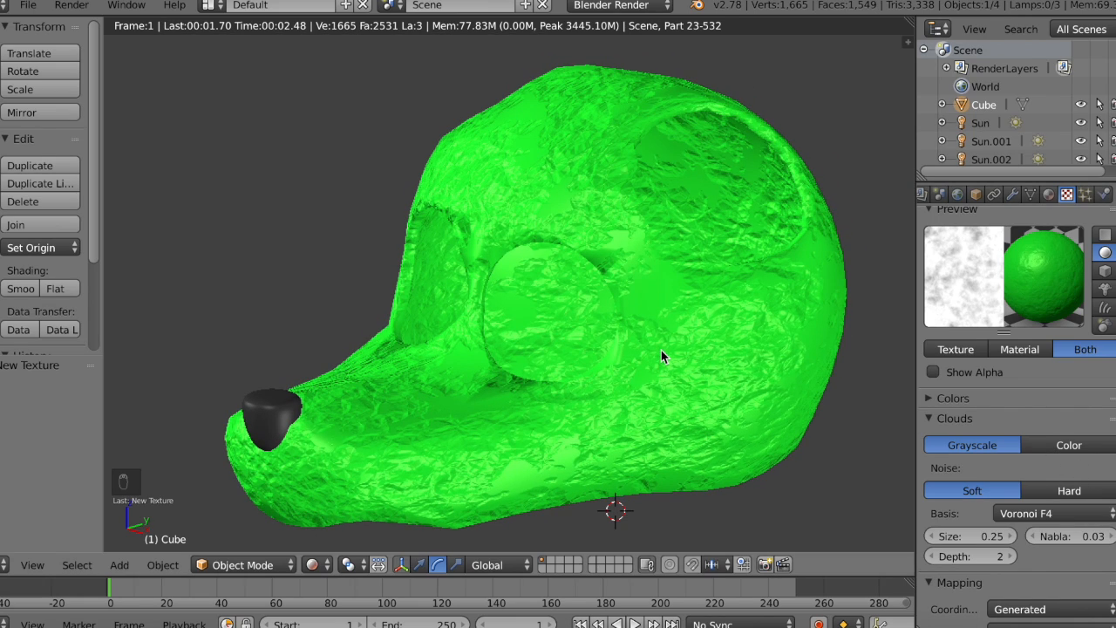
scroll(1106, 558, down, 5)
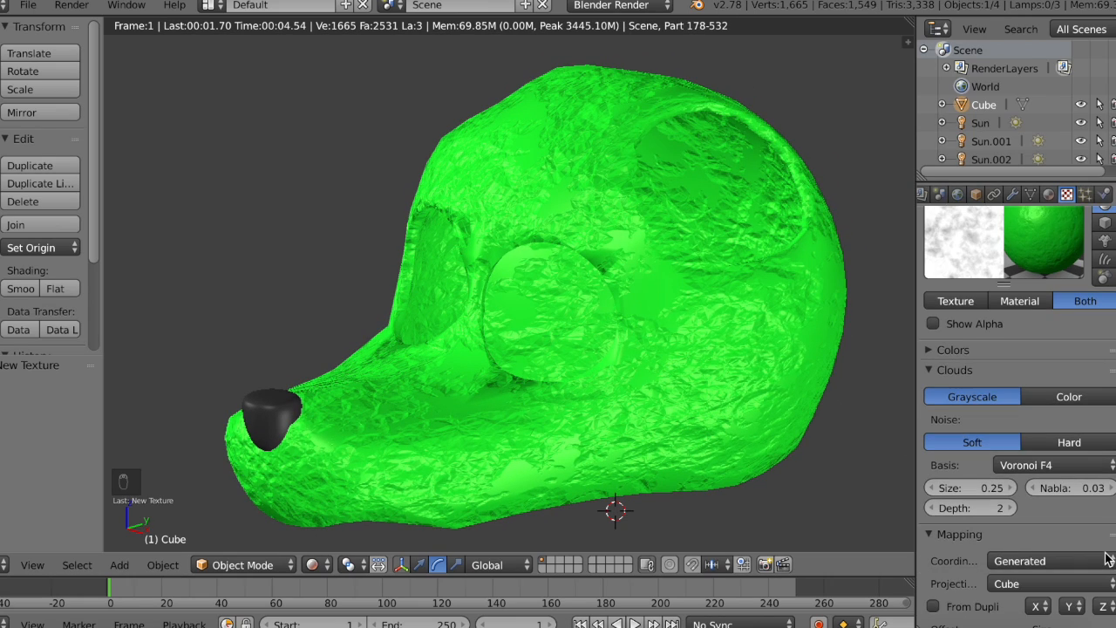
scroll(1100, 562, down, 6)
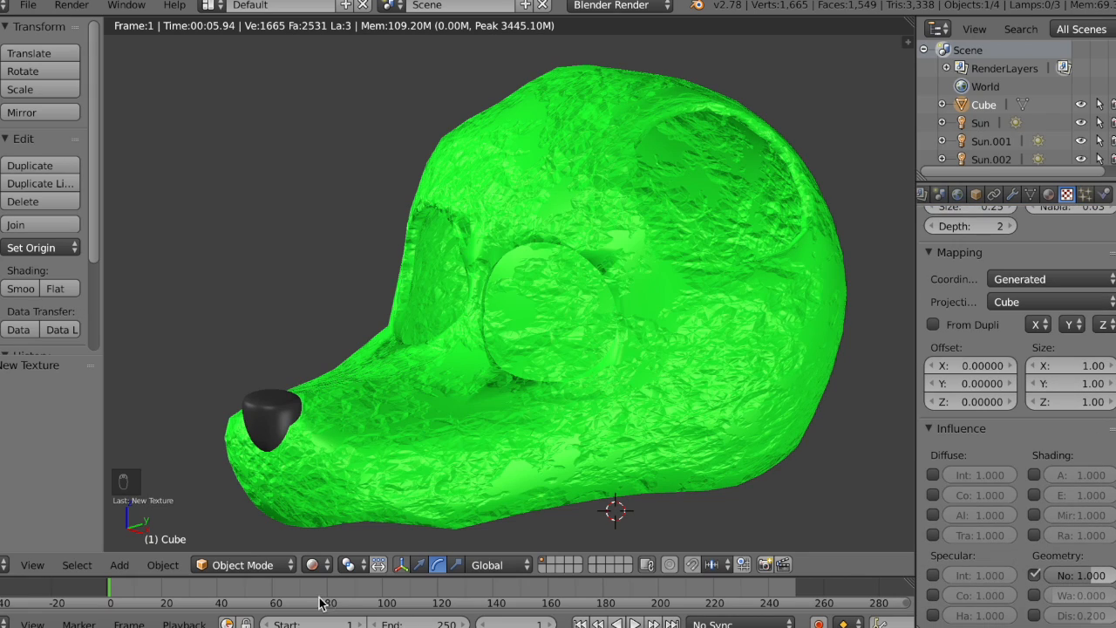
Step: Return the viewport to Material shading and lower the first Clouds texture's Normal influence
click(318, 565)
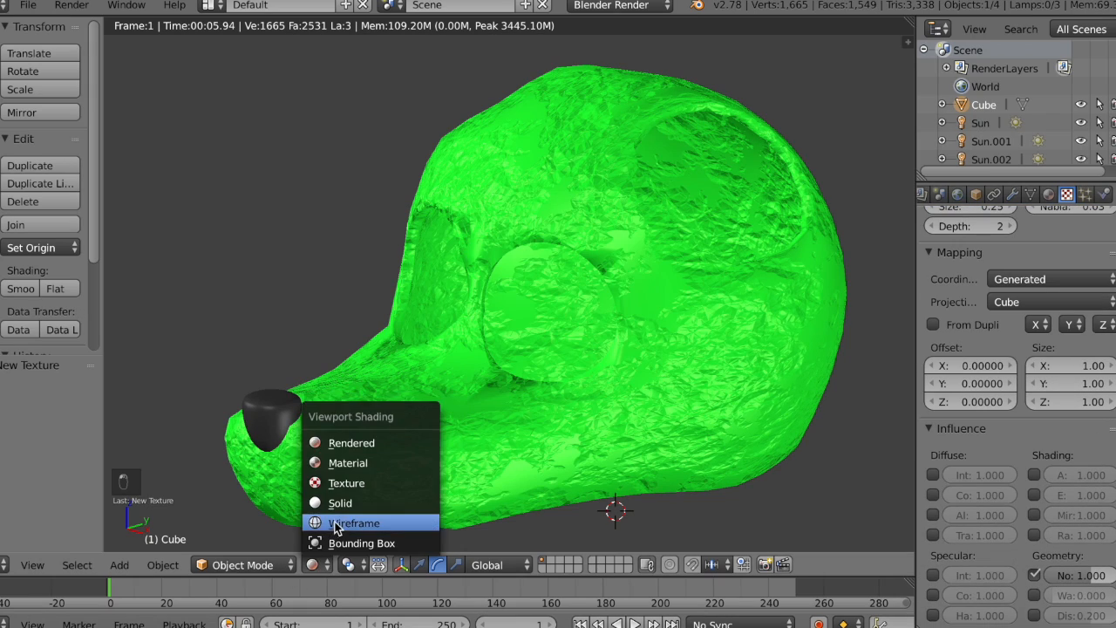
click(356, 461)
mouse_move(1081, 576)
mouse_down()
mouse_move(1008, 575)
mouse_move(1088, 577)
mouse_up()
scroll(1088, 577, up, 16)
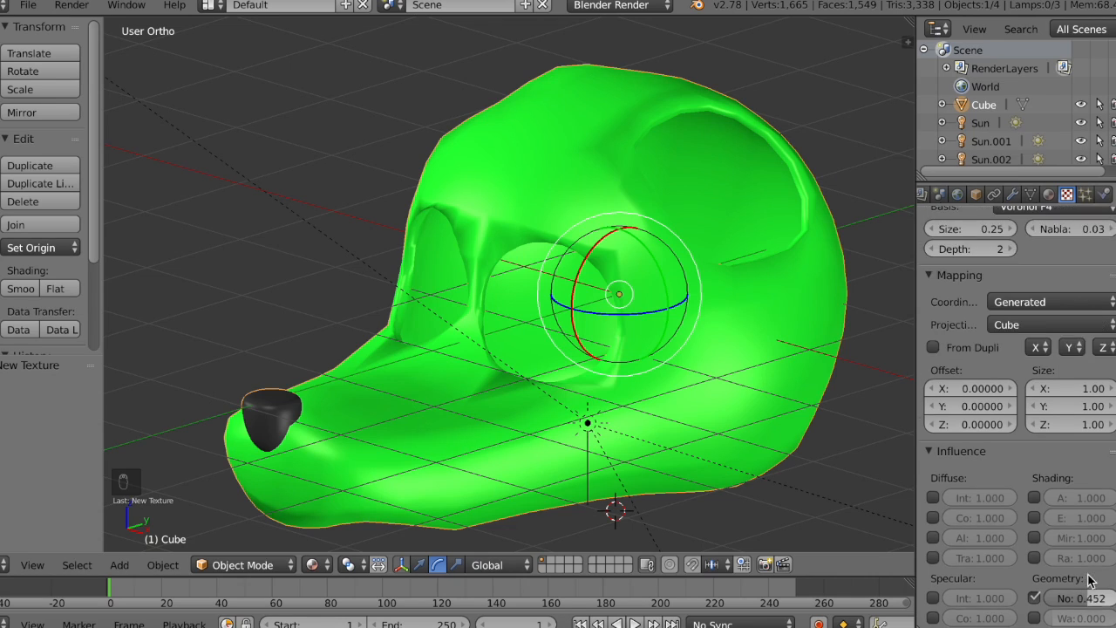
Step: Delete the two sun lamps Sun.002 and Sun.001 from the scene
right_click(600, 426)
key(x)
click(599, 422)
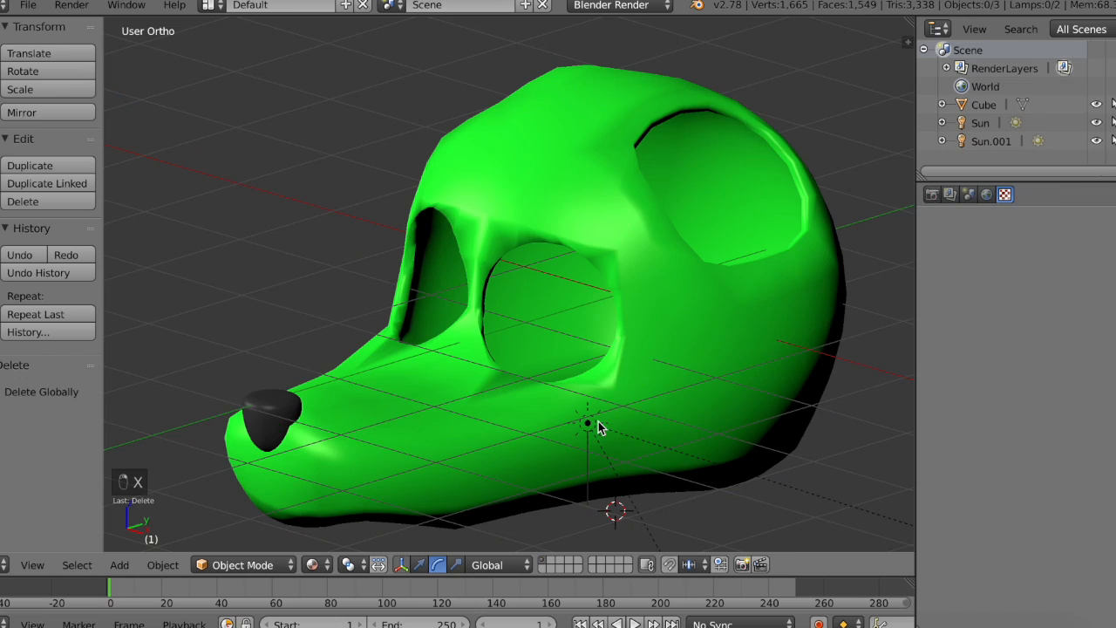
right_click(625, 485)
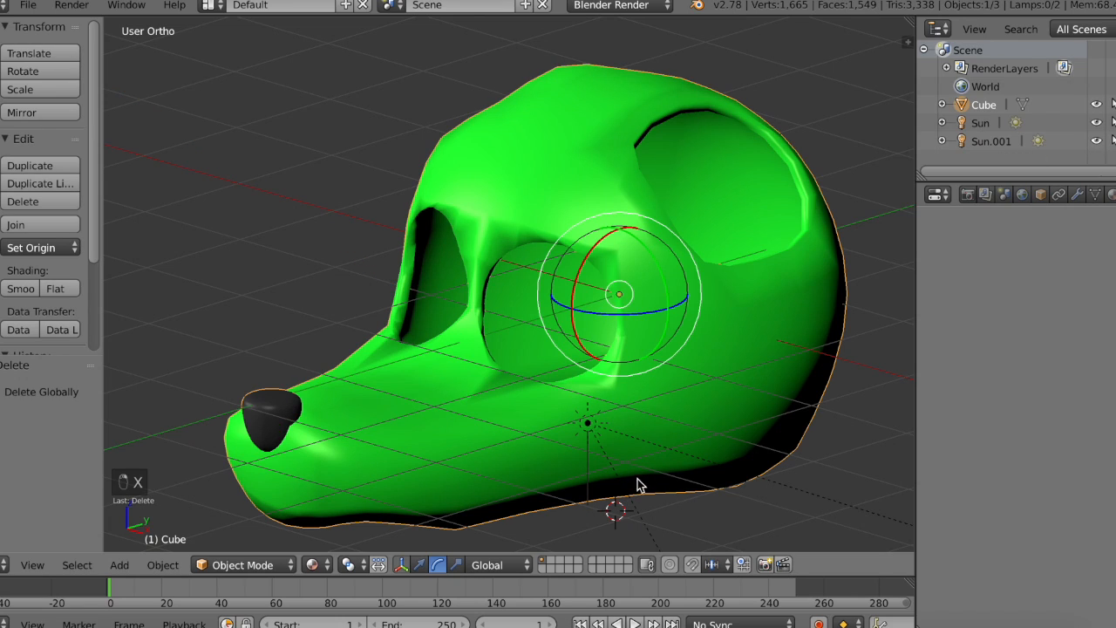
right_click(745, 478)
key(x)
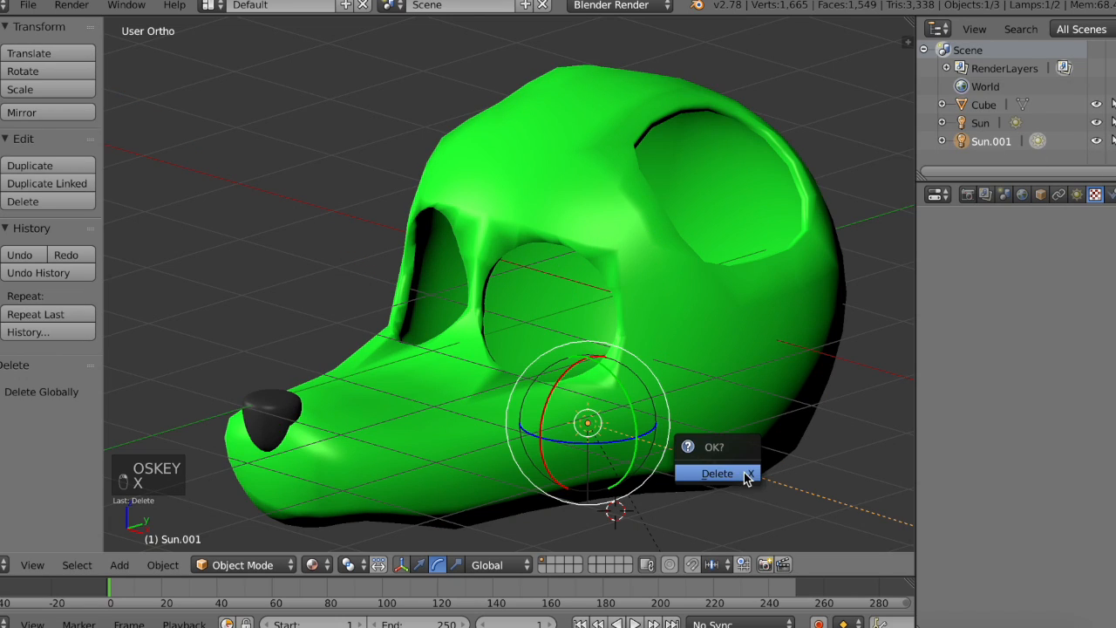
click(744, 472)
Step: Switch the viewport to Rendered shading to preview the head, and bring up the tools for adding primitives
click(311, 564)
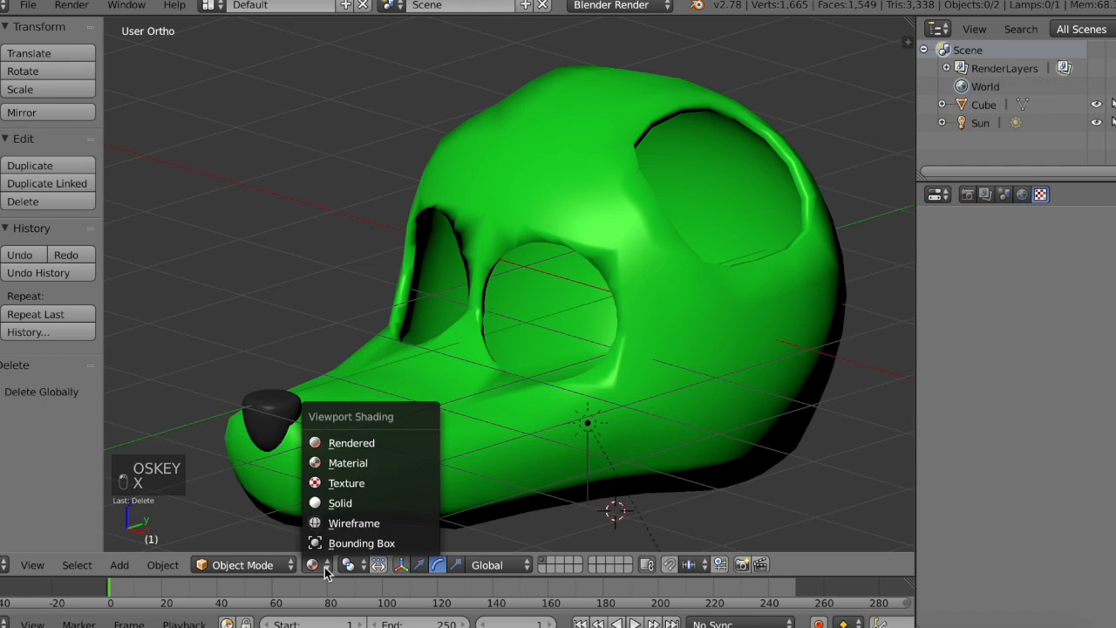
click(378, 442)
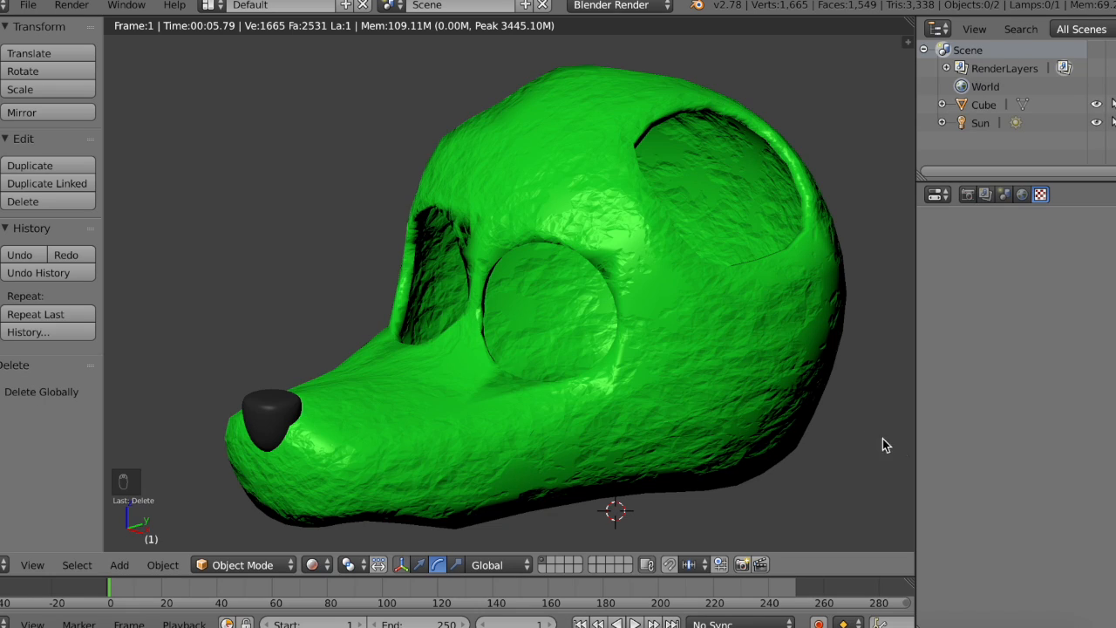
click(1, 84)
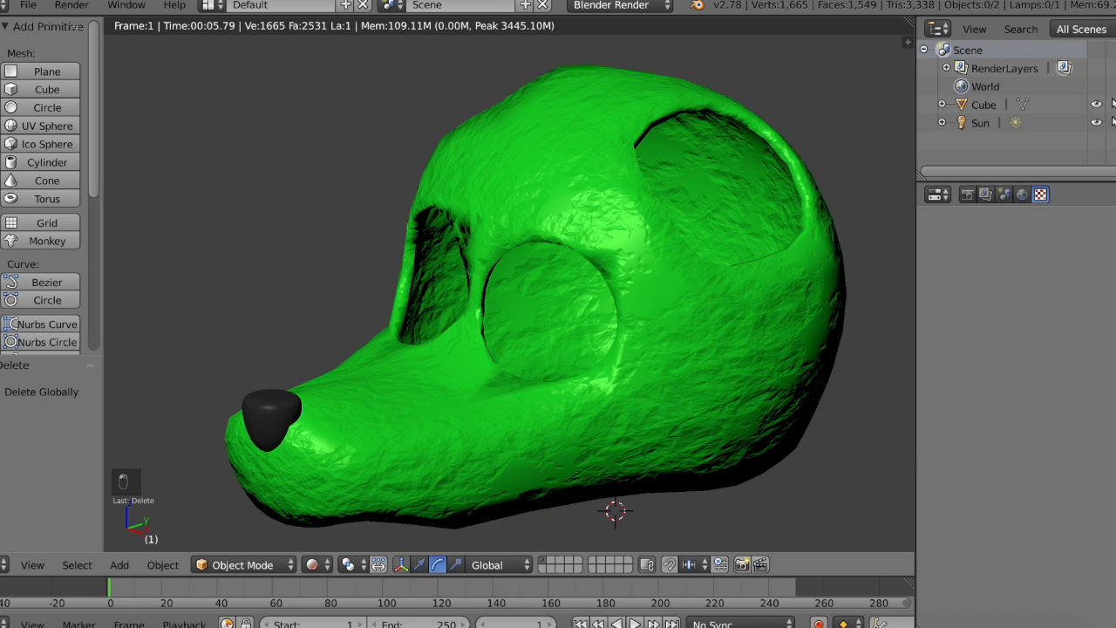